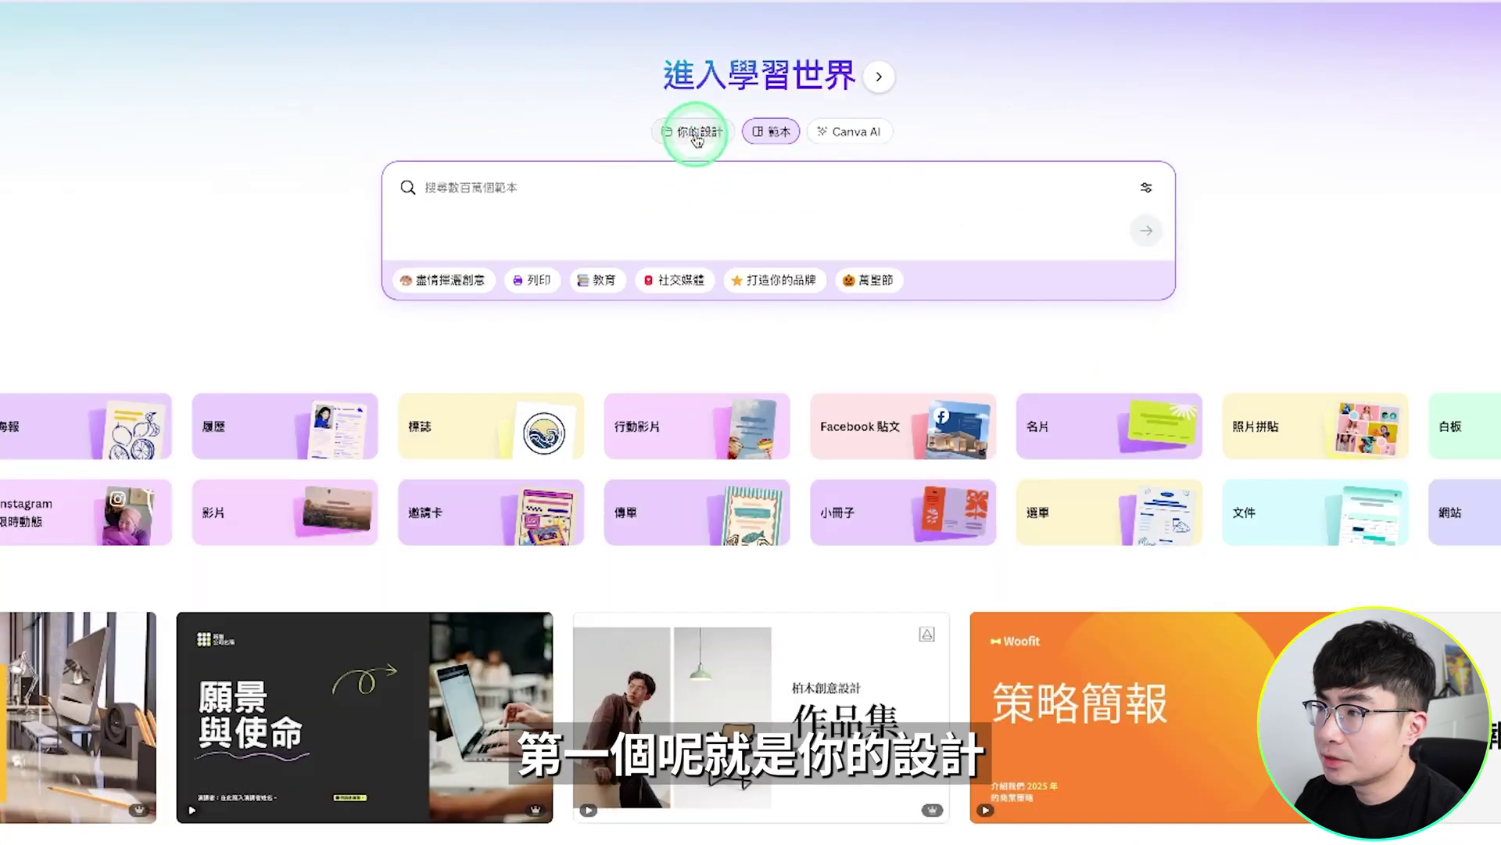
{"action": "left_click", "coordinate": [699, 140]}
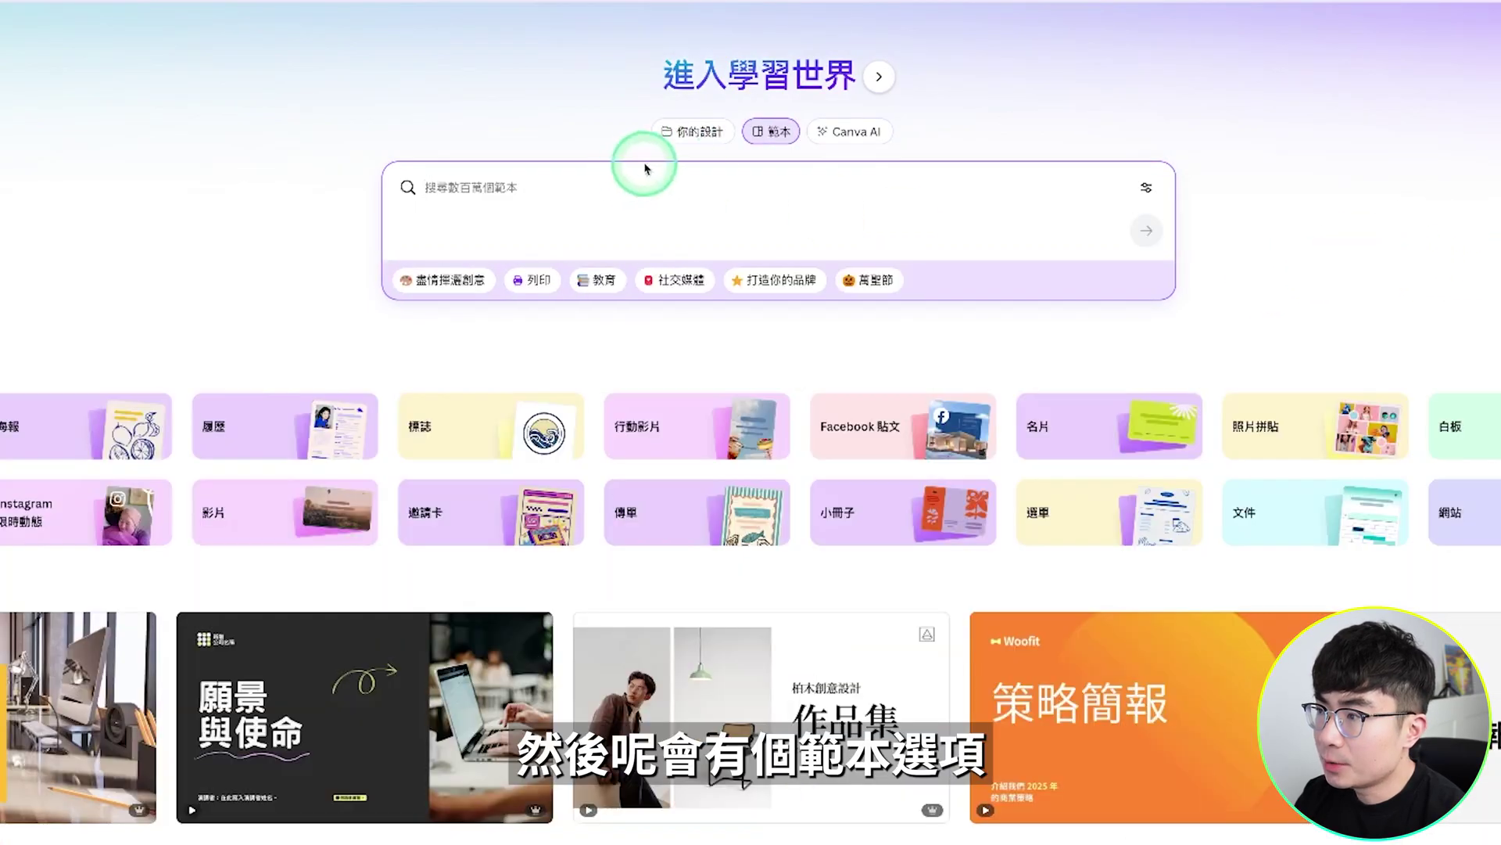
{"action": "left_click", "coordinate": [779, 174]}
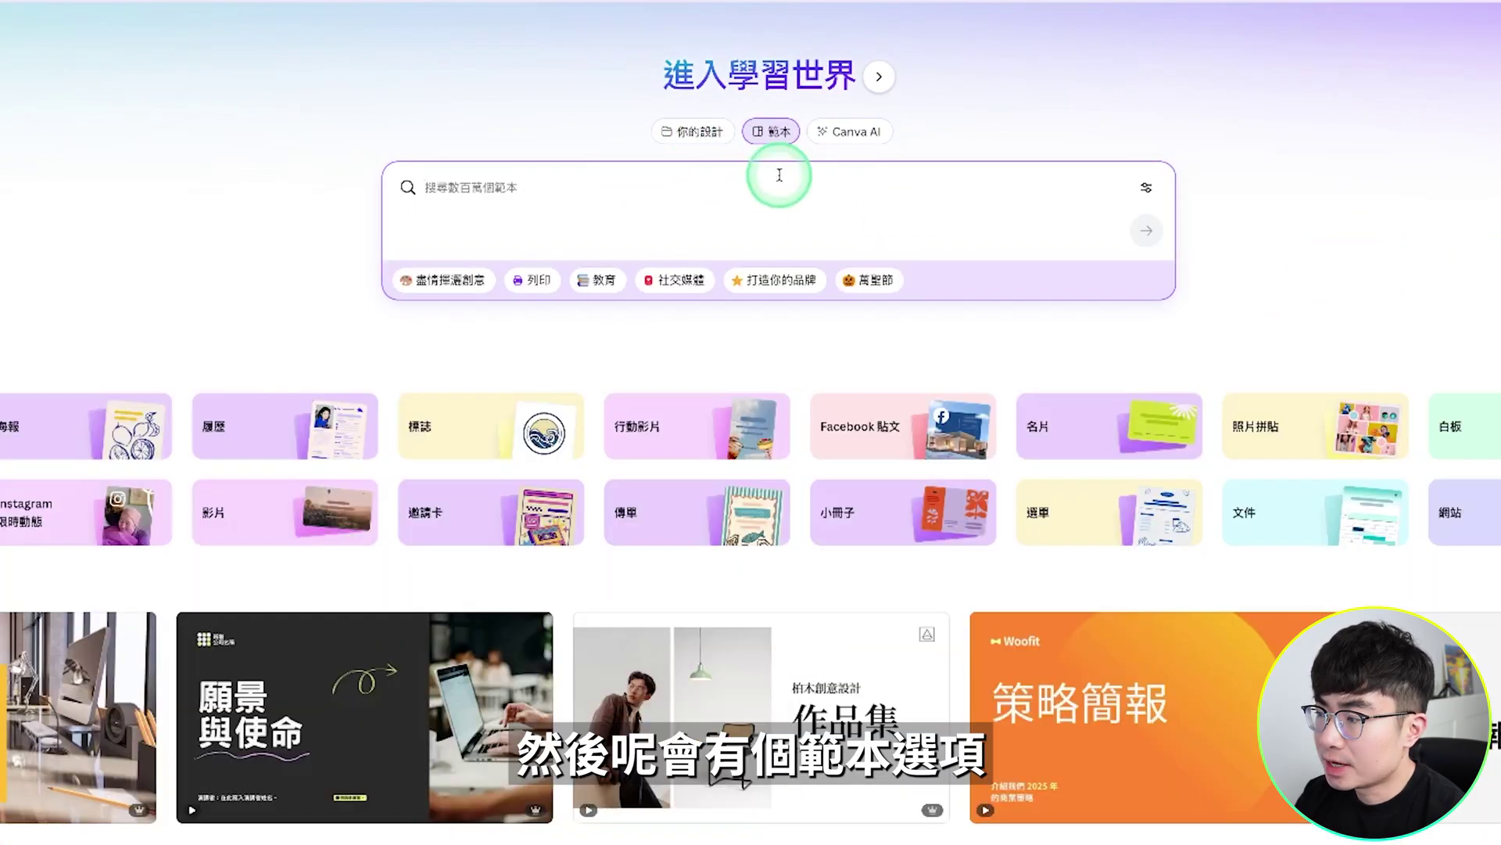
{"action": "scroll", "coordinate": [1366, 289], "scroll_direction": "down", "scroll_amount": 3}
{"action": "scroll", "coordinate": [1366, 289], "scroll_direction": "down", "scroll_amount": 1}
{"action": "scroll", "coordinate": [1366, 289], "scroll_direction": "down", "scroll_amount": 2}
{"action": "scroll", "coordinate": [1366, 290], "scroll_direction": "down", "scroll_amount": 5}
{"action": "scroll", "coordinate": [1366, 289], "scroll_direction": "down", "scroll_amount": 4}
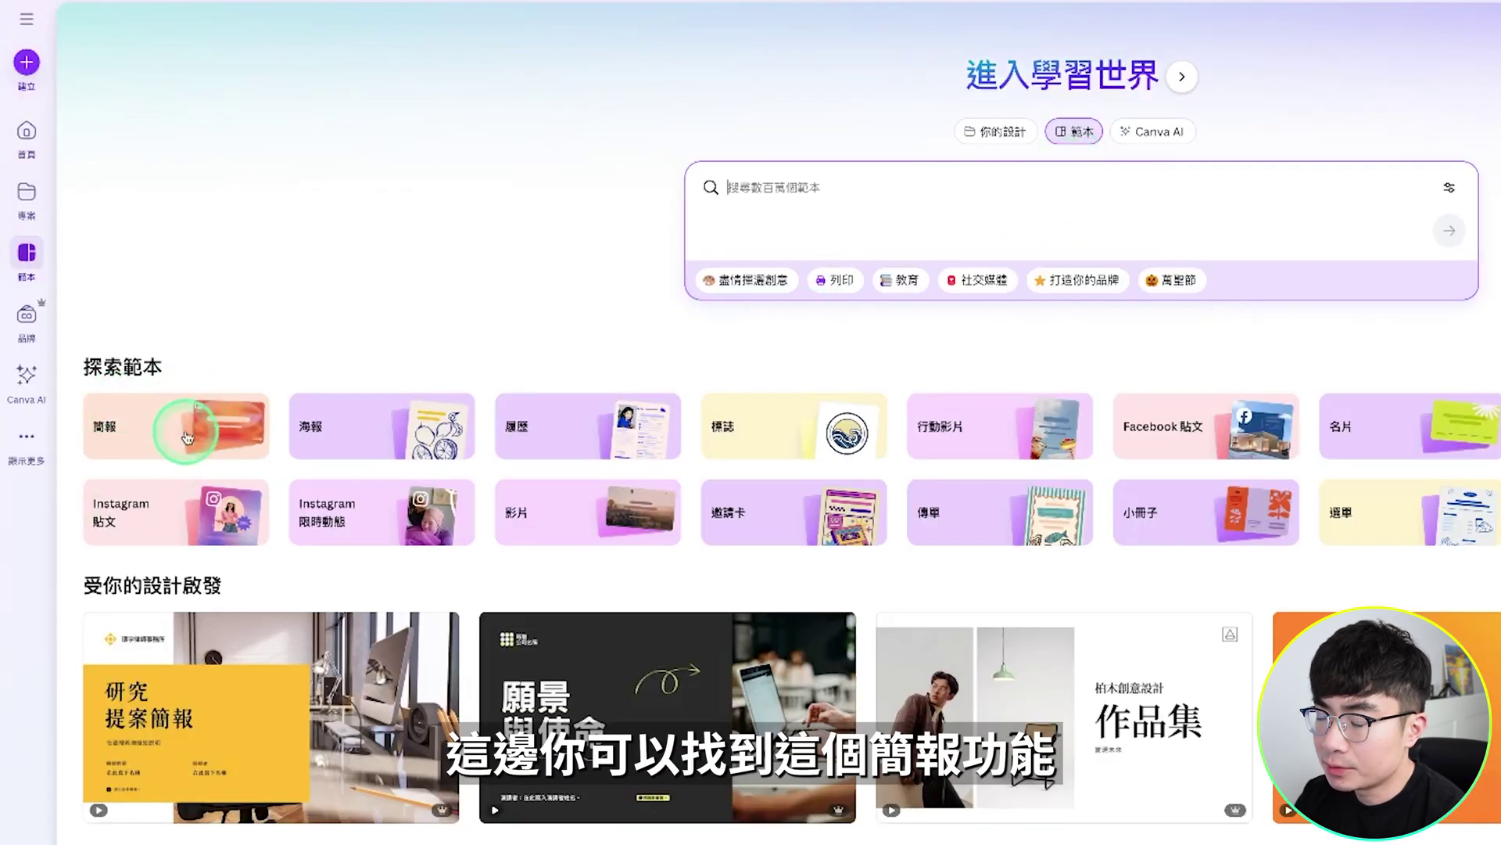
Show the 簡報 presentation templates and scroll through the results
{"action": "left_click", "coordinate": [186, 436]}
{"action": "scroll", "coordinate": [1298, 254], "scroll_direction": "down", "scroll_amount": 3}
{"action": "scroll", "coordinate": [1298, 255], "scroll_direction": "down", "scroll_amount": 2}
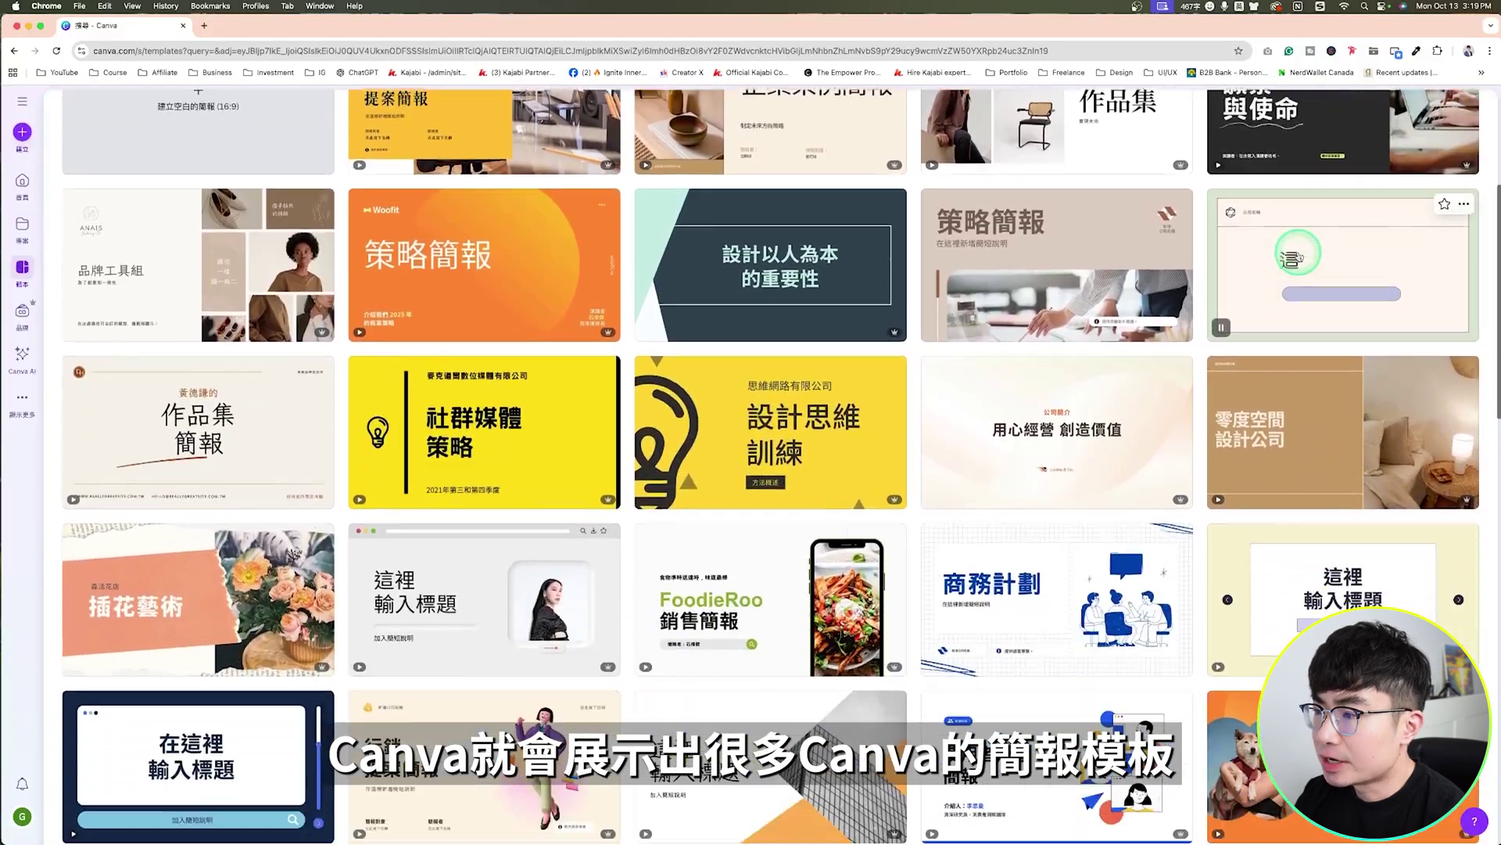
{"action": "scroll", "coordinate": [1298, 254], "scroll_direction": "down", "scroll_amount": 2}
{"action": "scroll", "coordinate": [1298, 254], "scroll_direction": "down", "scroll_amount": 2}
{"action": "scroll", "coordinate": [1298, 254], "scroll_direction": "down", "scroll_amount": 2}
{"action": "scroll", "coordinate": [1298, 254], "scroll_direction": "down", "scroll_amount": 2}
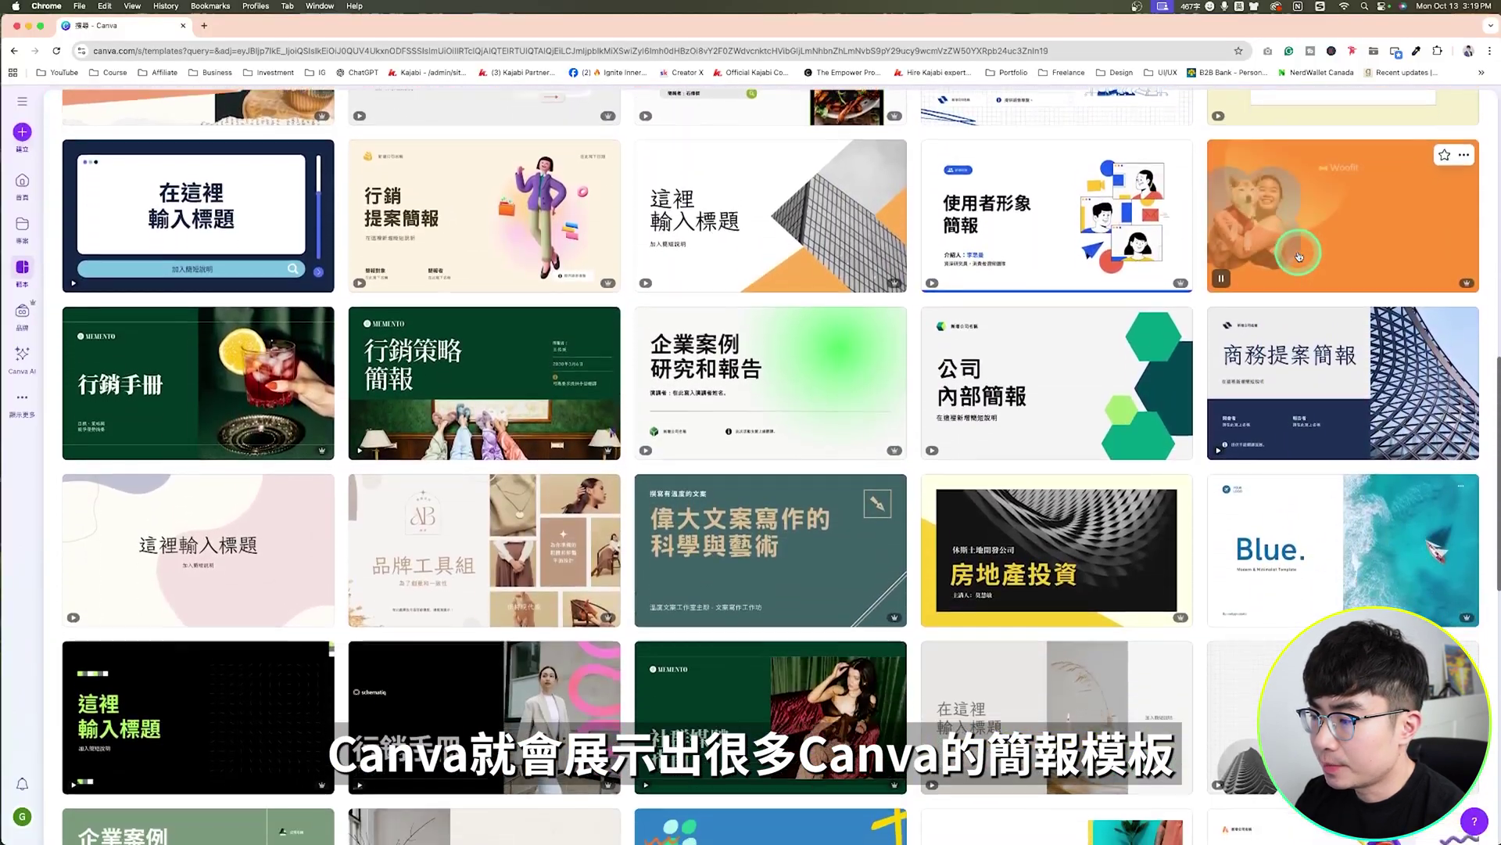
{"action": "scroll", "coordinate": [1298, 256], "scroll_direction": "down", "scroll_amount": 3}
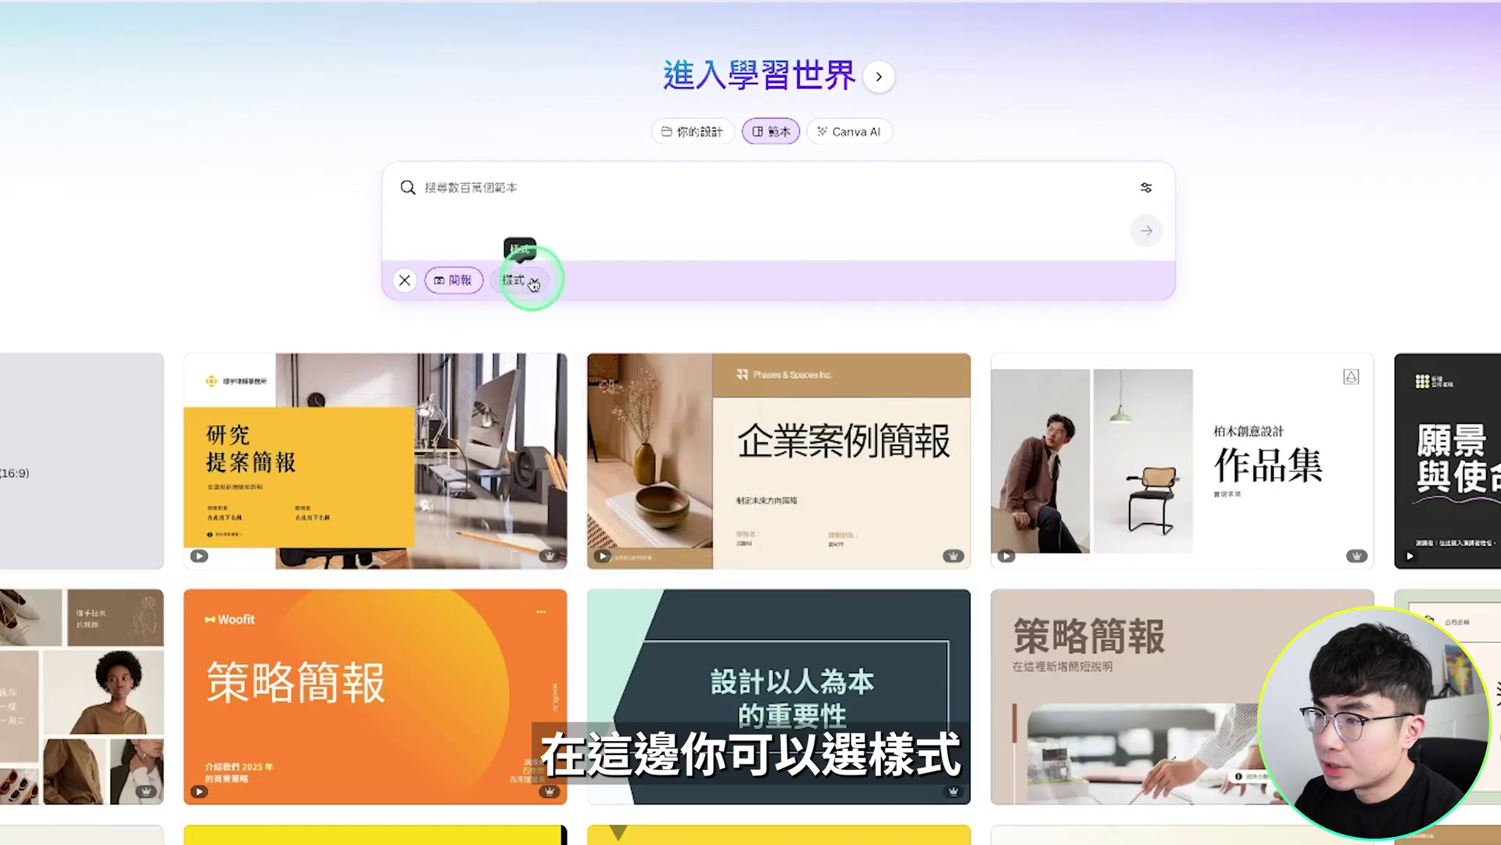
Leave the 樣式 style filter unset and open the green copywriting template's details
{"action": "left_click", "coordinate": [533, 284]}
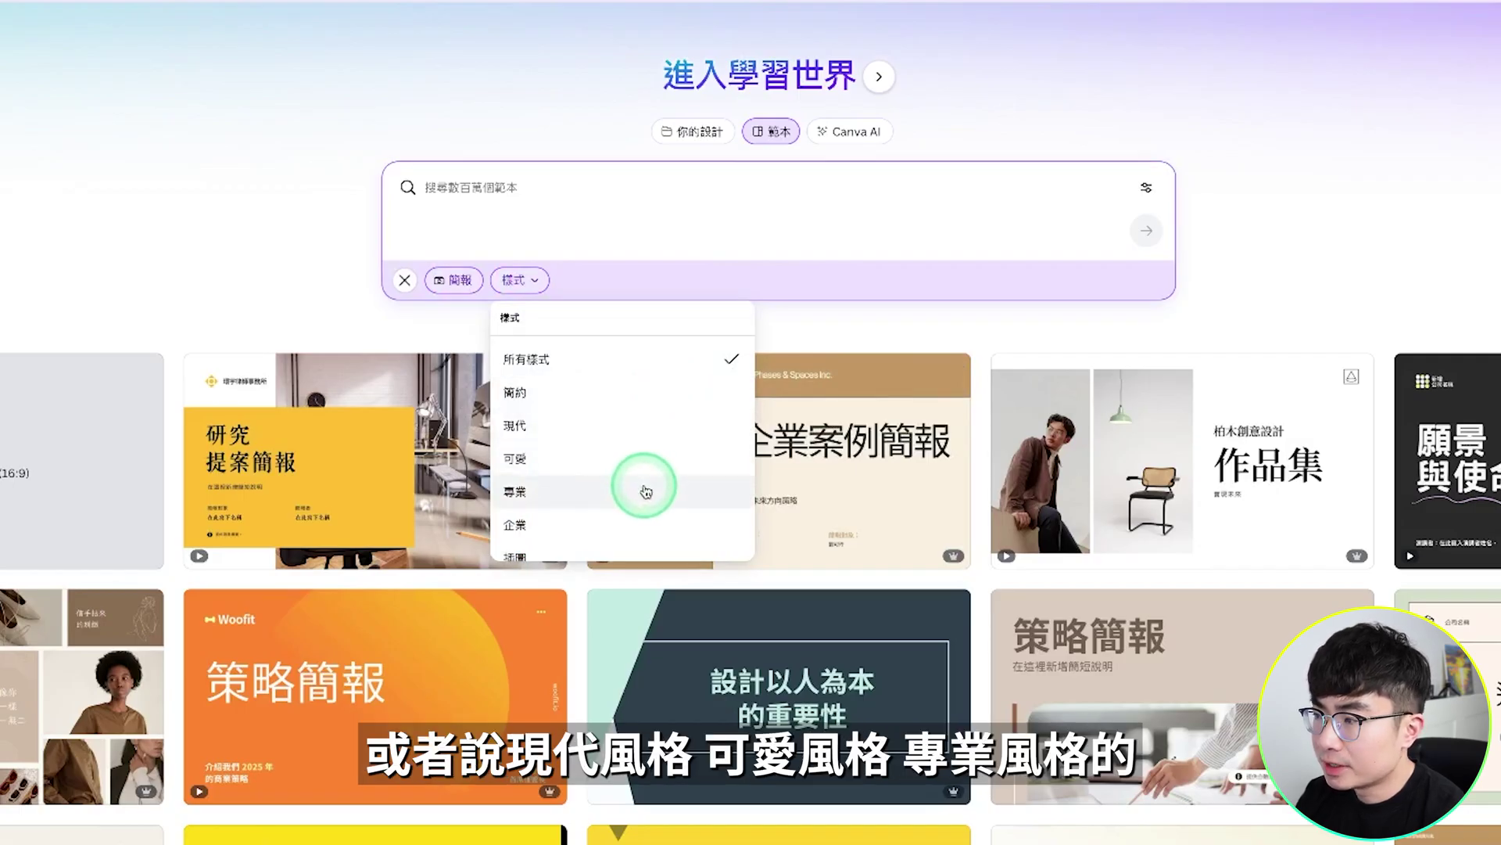
{"action": "left_click", "coordinate": [938, 341]}
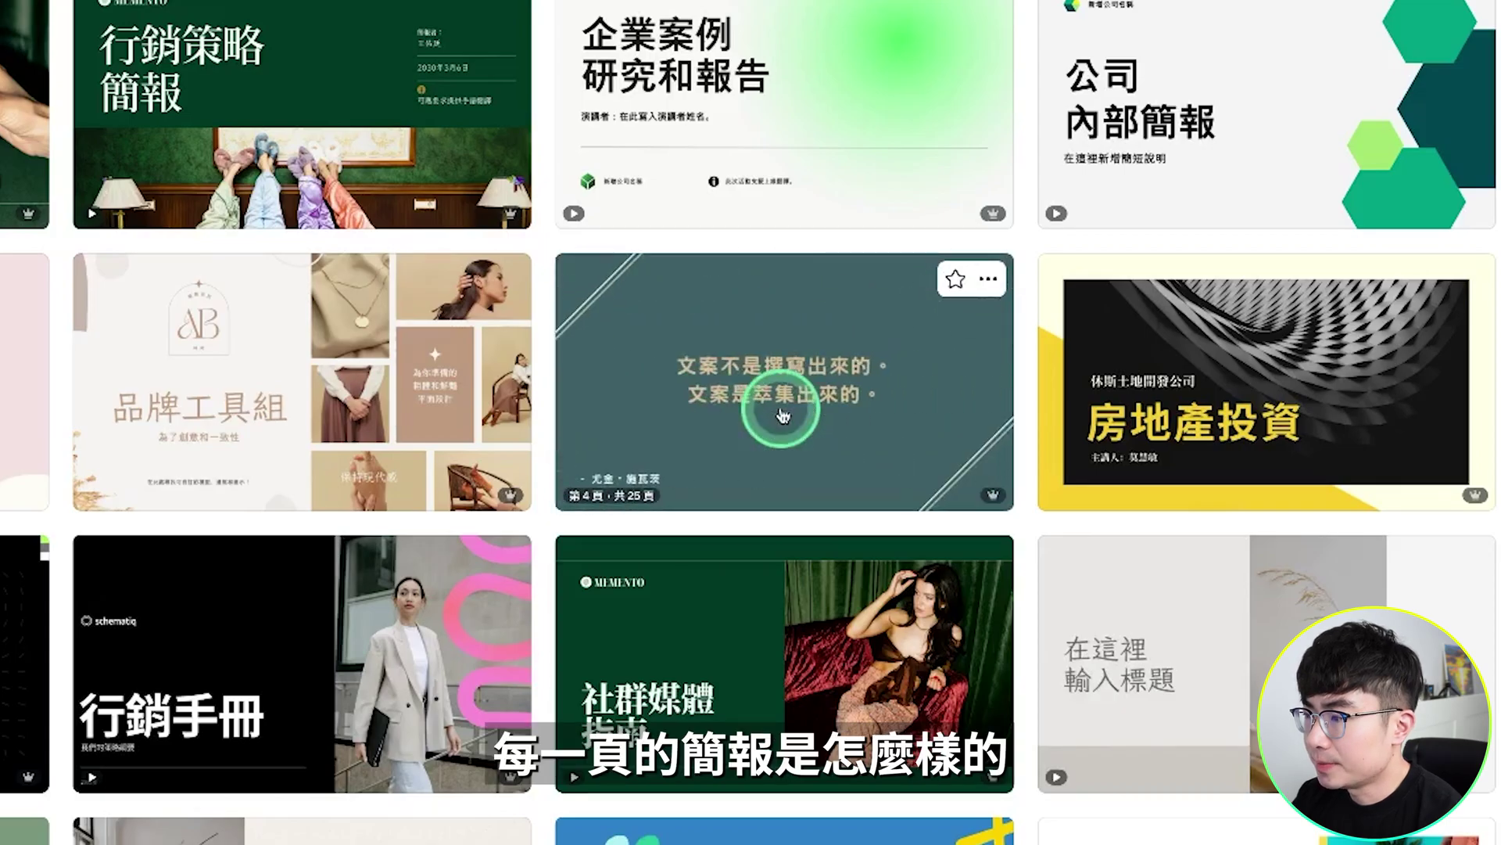
{"action": "left_click", "coordinate": [796, 414]}
Preview the green copywriting template's inner pages, through page 6
{"action": "left_click", "coordinate": [516, 453]}
{"action": "left_click", "coordinate": [620, 454]}
{"action": "left_click", "coordinate": [718, 459]}
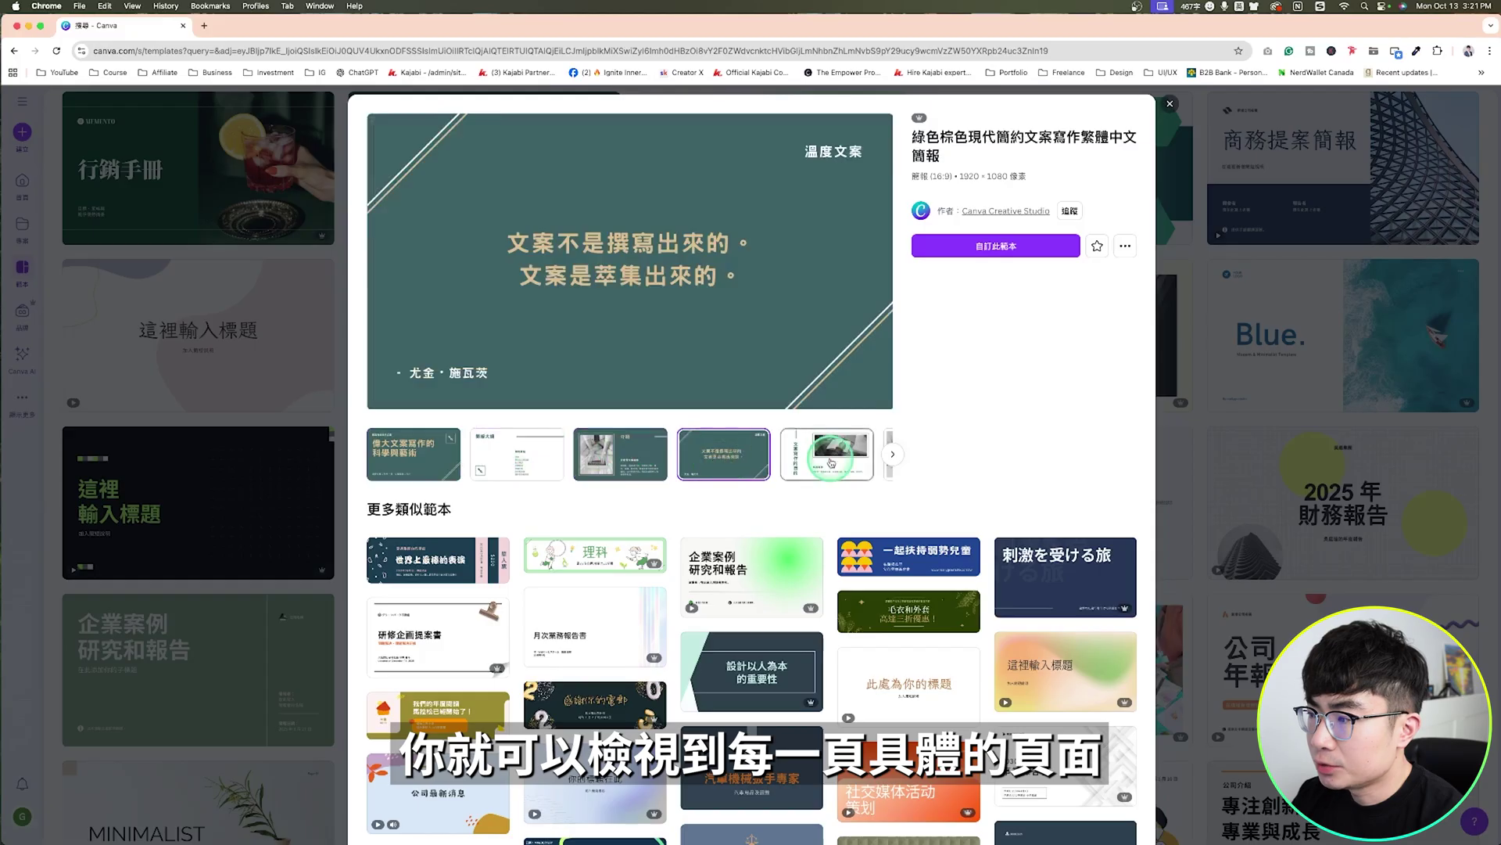
{"action": "left_click", "coordinate": [827, 453]}
{"action": "left_click", "coordinate": [884, 453]}
Browse the similar templates, then create a presentation from this template with 自訂此範本
{"action": "scroll", "coordinate": [1000, 481], "scroll_direction": "down", "scroll_amount": 1}
{"action": "scroll", "coordinate": [1000, 481], "scroll_direction": "down", "scroll_amount": 2}
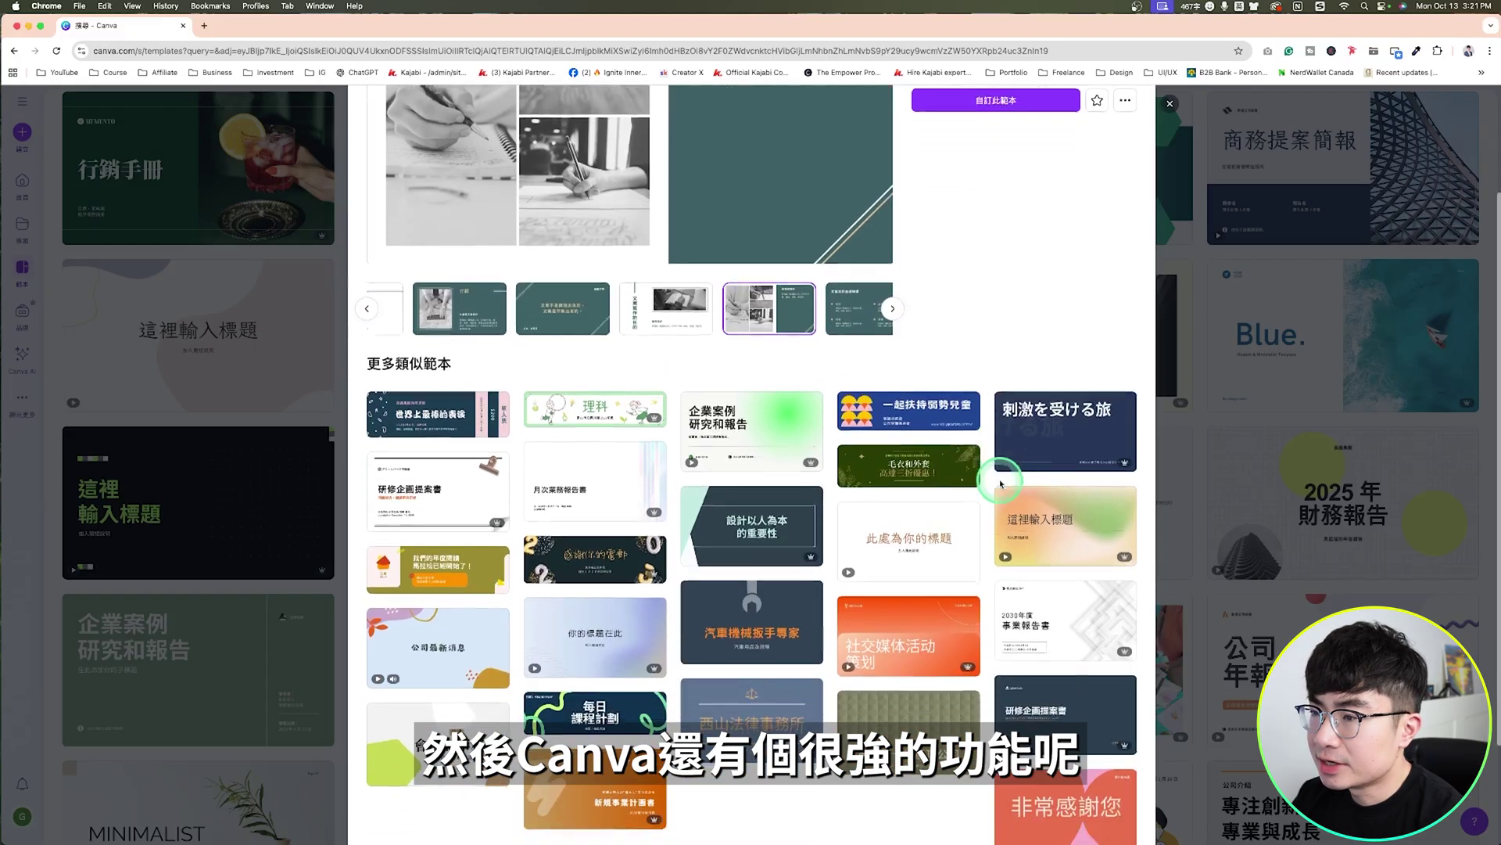
{"action": "scroll", "coordinate": [1000, 481], "scroll_direction": "down", "scroll_amount": 1}
{"action": "scroll", "coordinate": [703, 391], "scroll_direction": "down", "scroll_amount": 1}
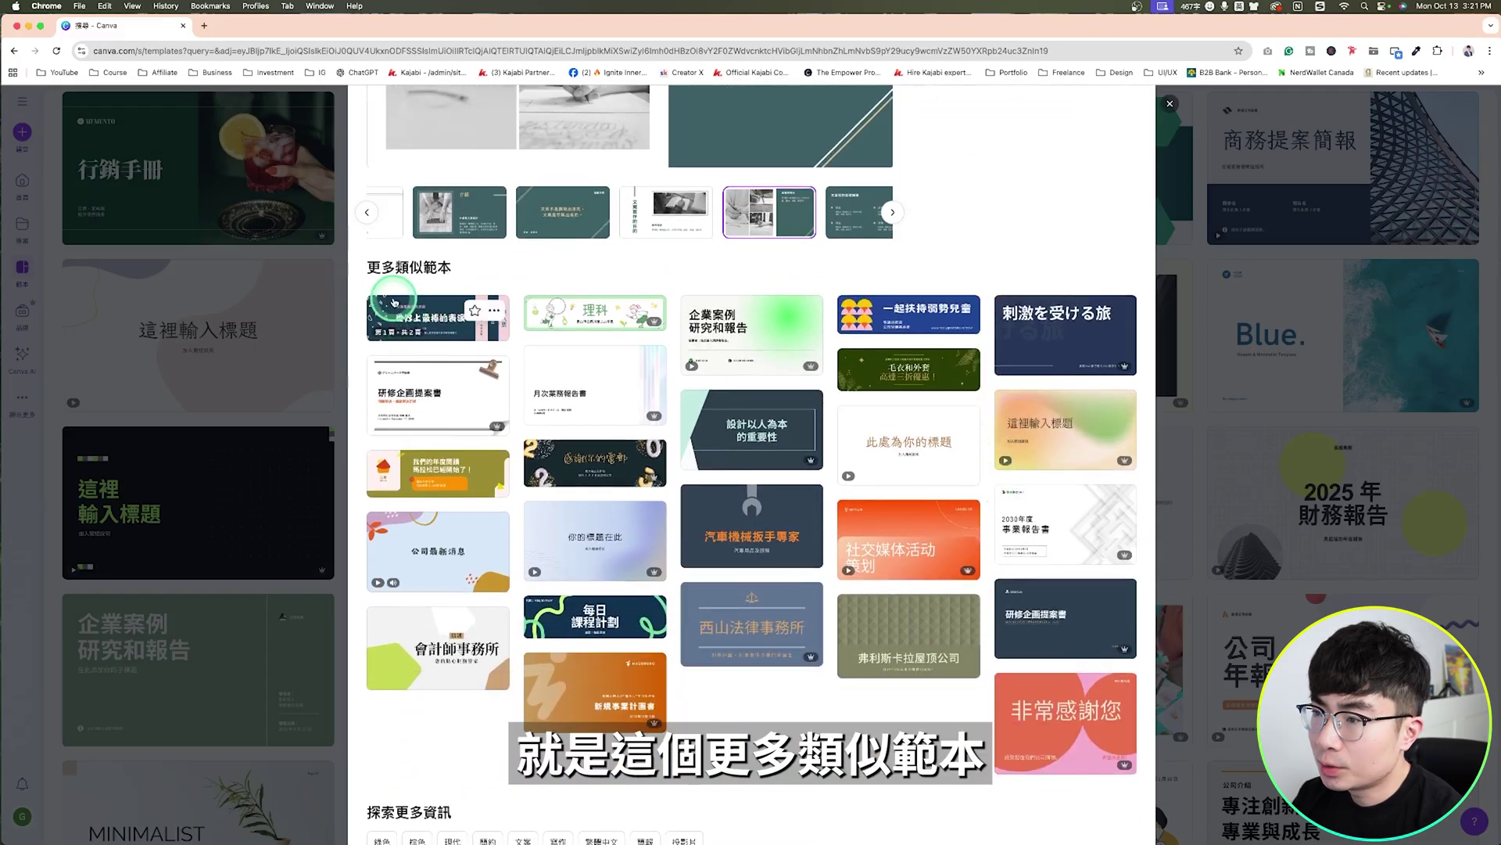
{"action": "scroll", "coordinate": [600, 324], "scroll_direction": "up", "scroll_amount": 3}
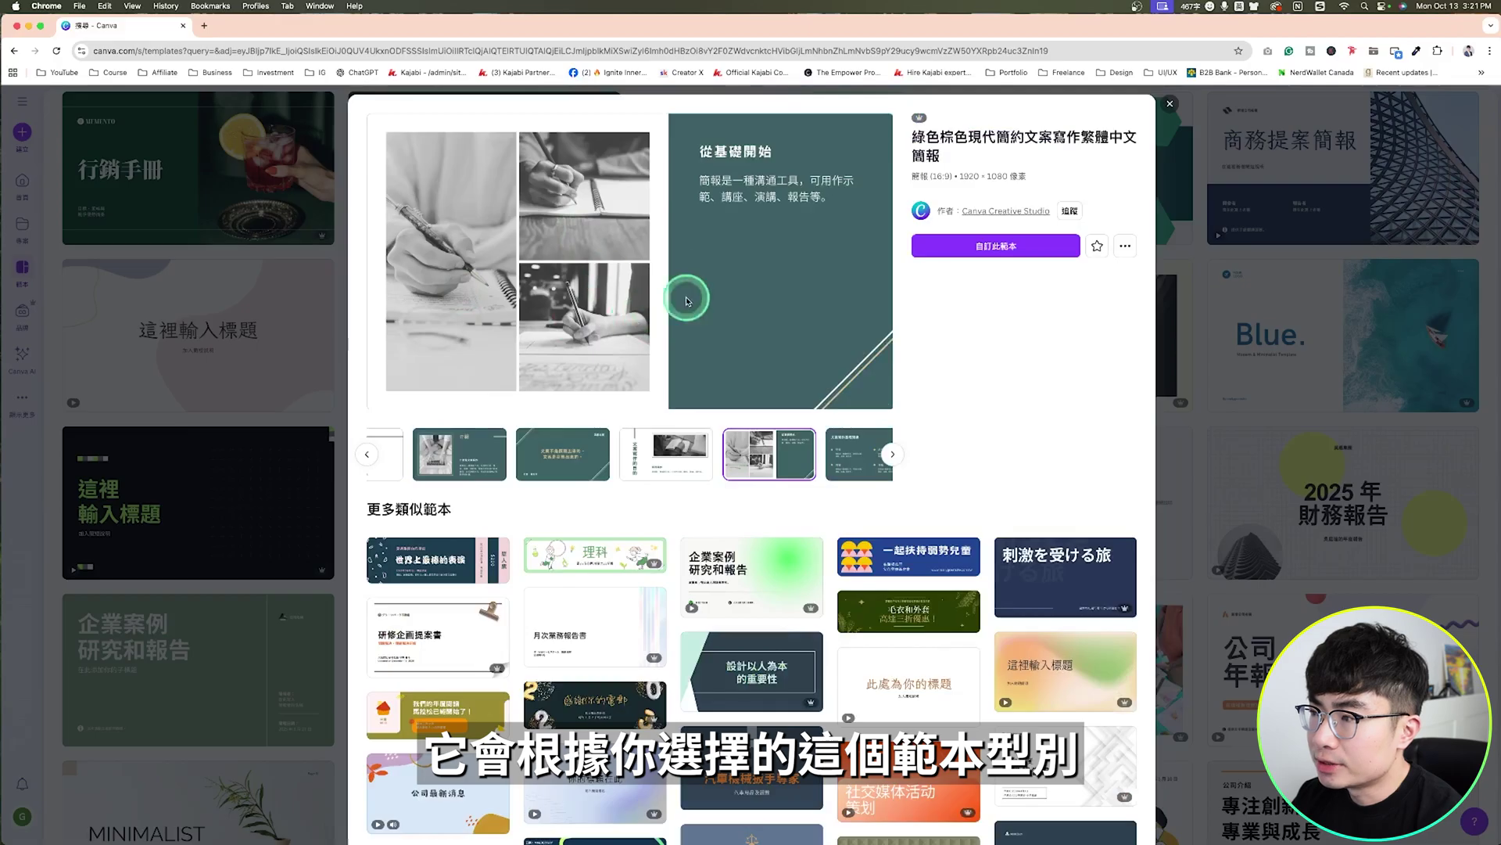
{"action": "scroll", "coordinate": [755, 316], "scroll_direction": "down", "scroll_amount": 3}
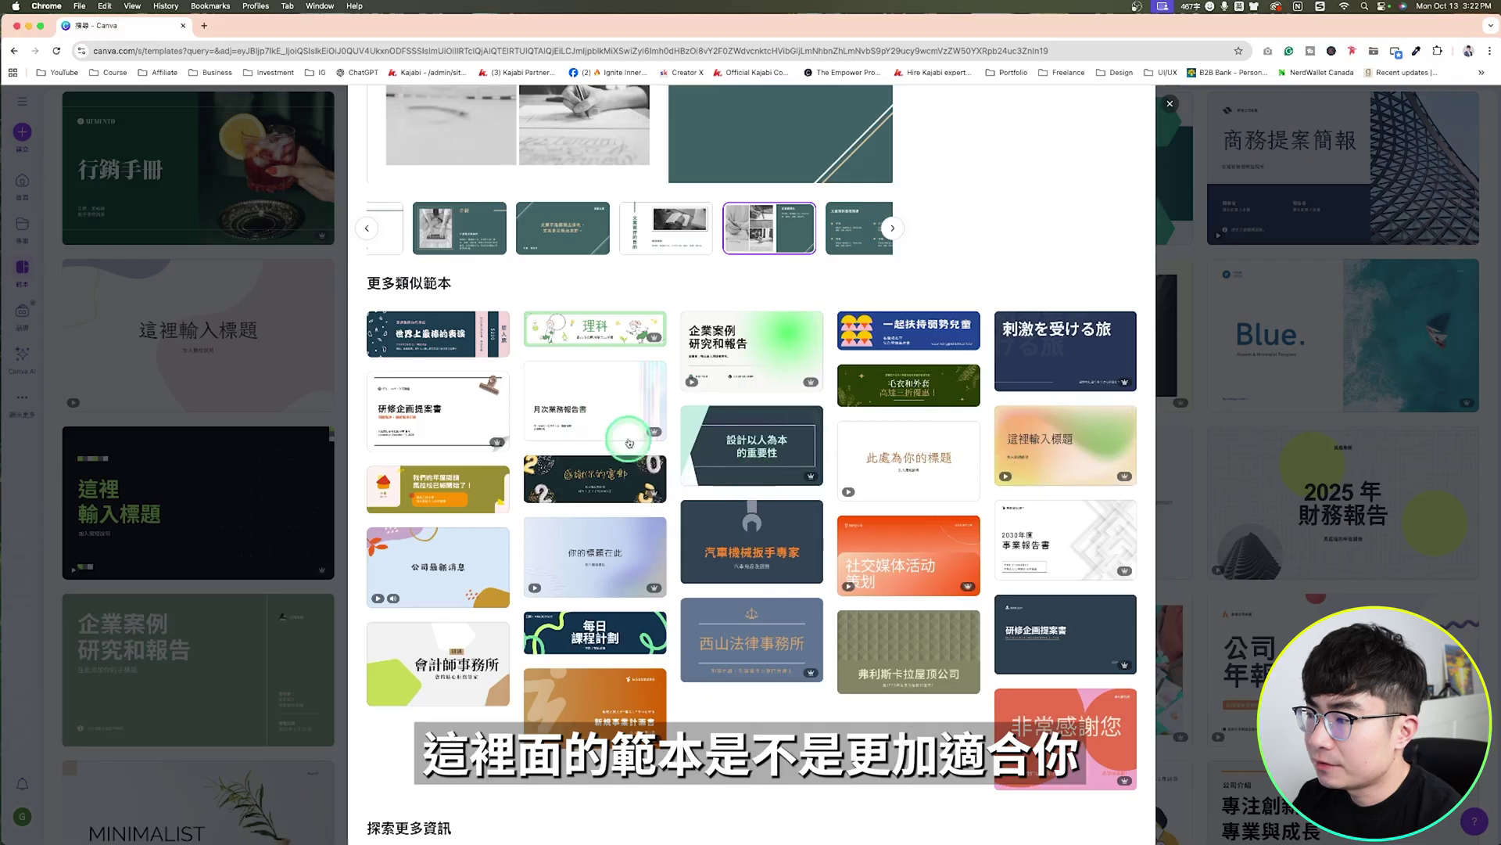
{"action": "scroll", "coordinate": [879, 327], "scroll_direction": "up", "scroll_amount": 3}
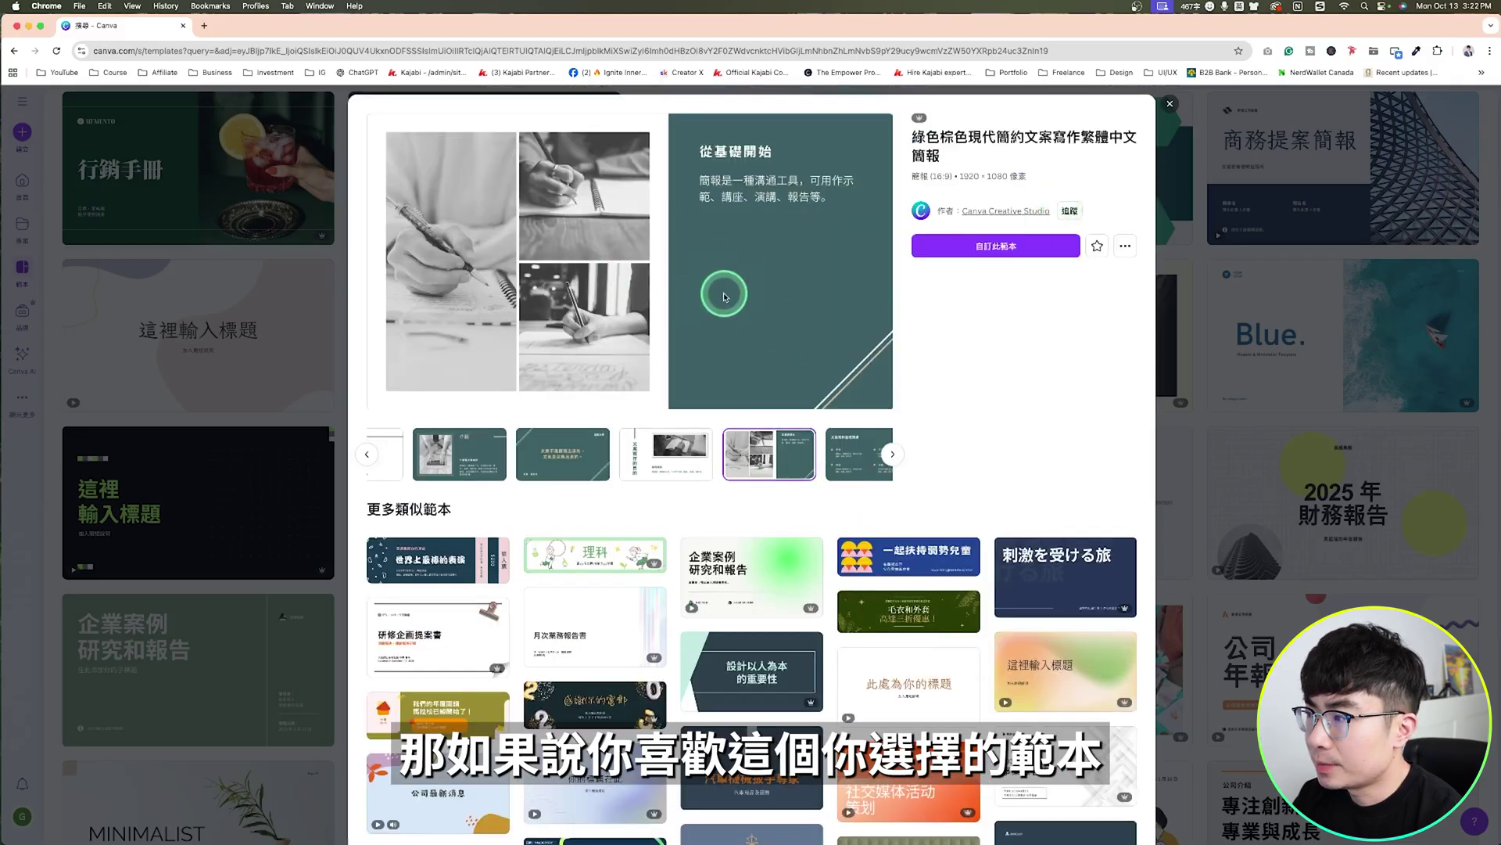
{"action": "left_click", "coordinate": [1000, 247]}
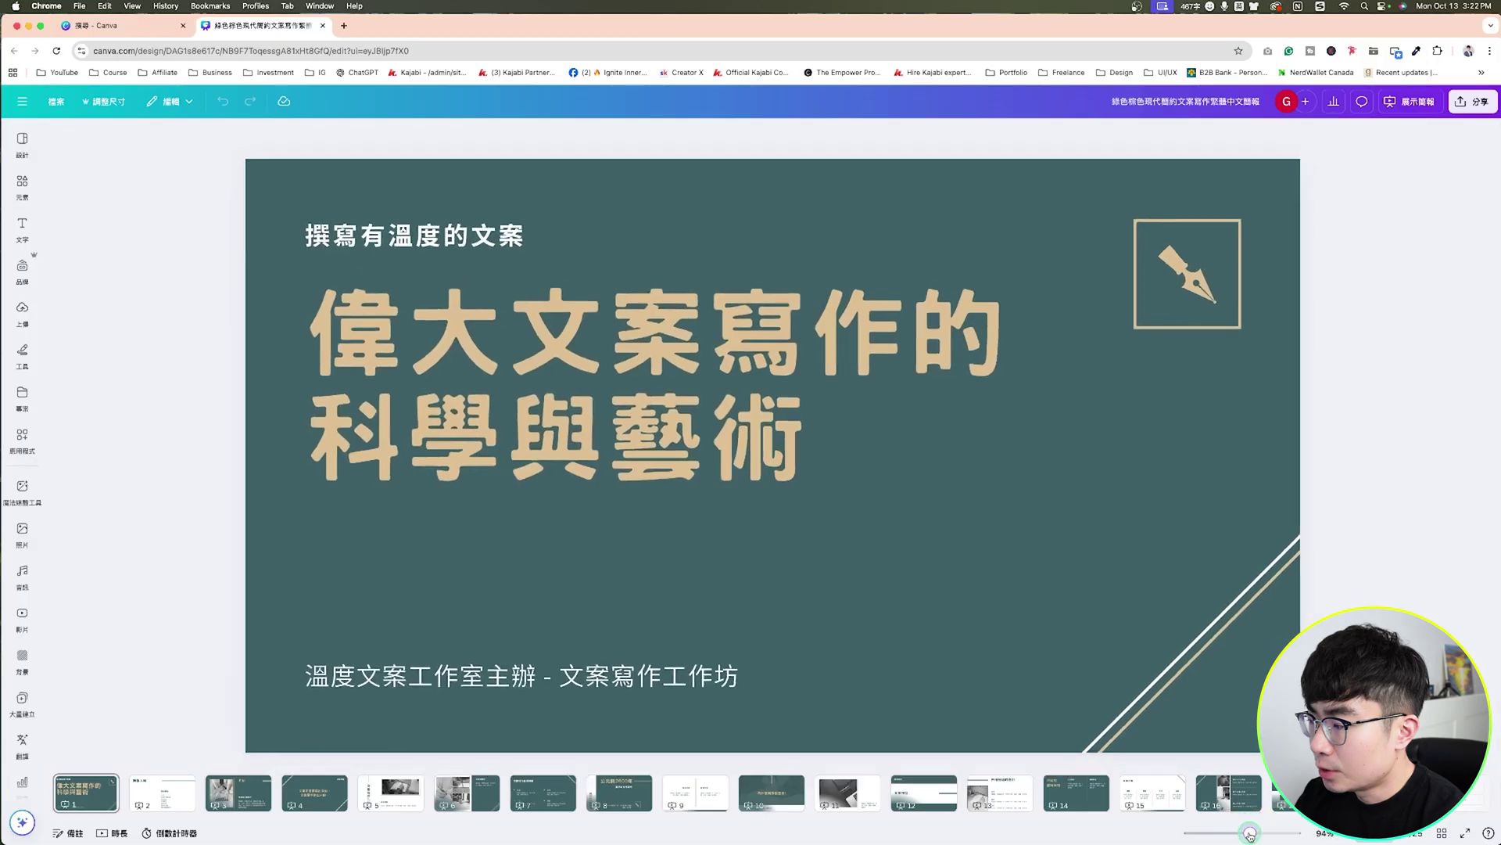
Zoom out on the new presentation and browse the template's Design panel options
{"action": "left_click_drag", "start_coordinate": [1157, 650], "coordinate": [1239, 835]}
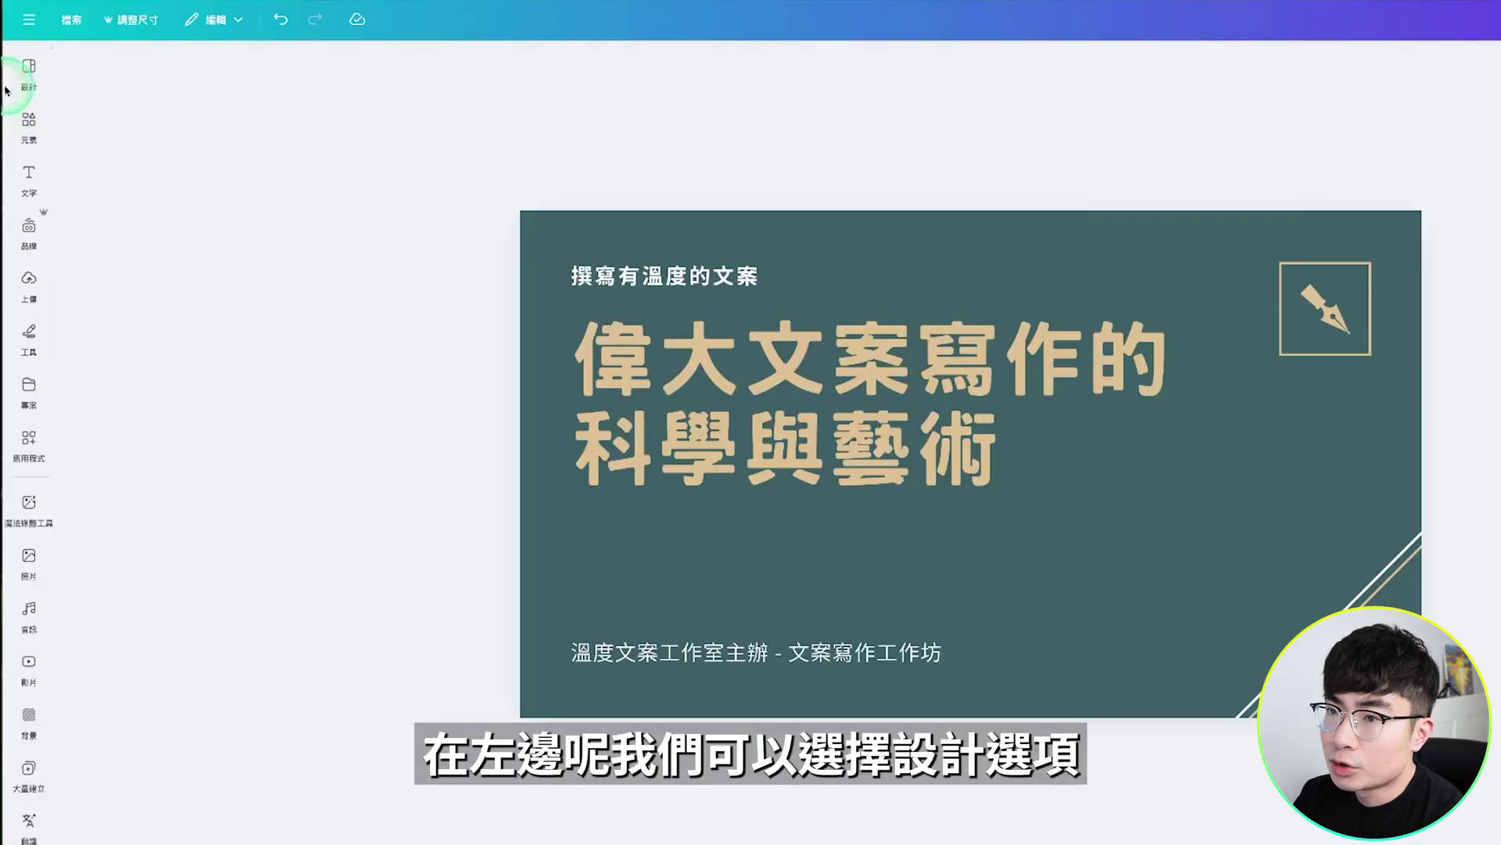
{"action": "left_click", "coordinate": [29, 72]}
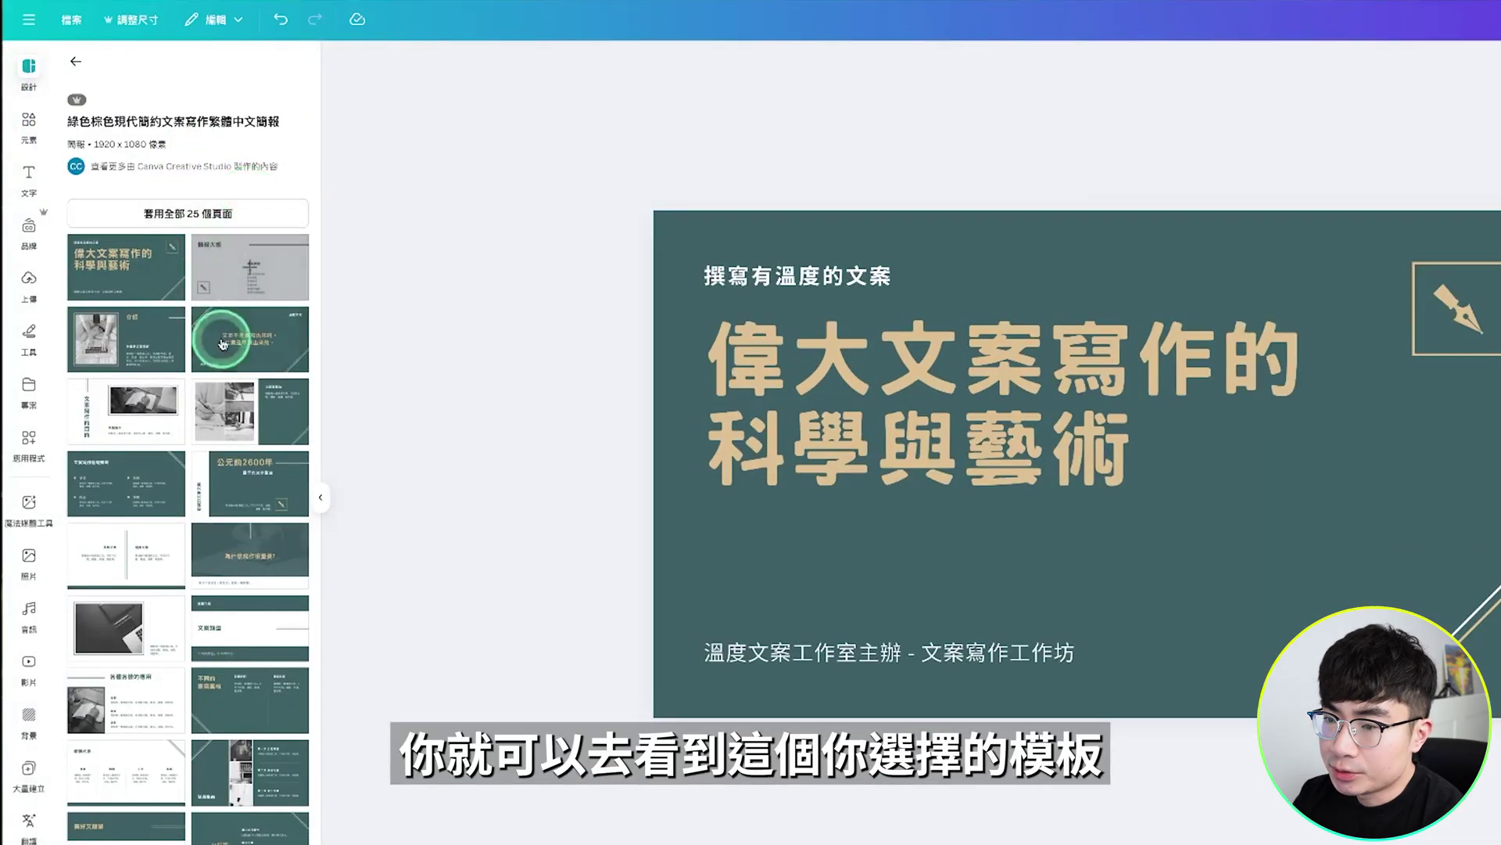
{"action": "scroll", "coordinate": [219, 327], "scroll_direction": "down", "scroll_amount": 1}
{"action": "scroll", "coordinate": [222, 330], "scroll_direction": "down", "scroll_amount": 1}
{"action": "scroll", "coordinate": [221, 330], "scroll_direction": "down", "scroll_amount": 3}
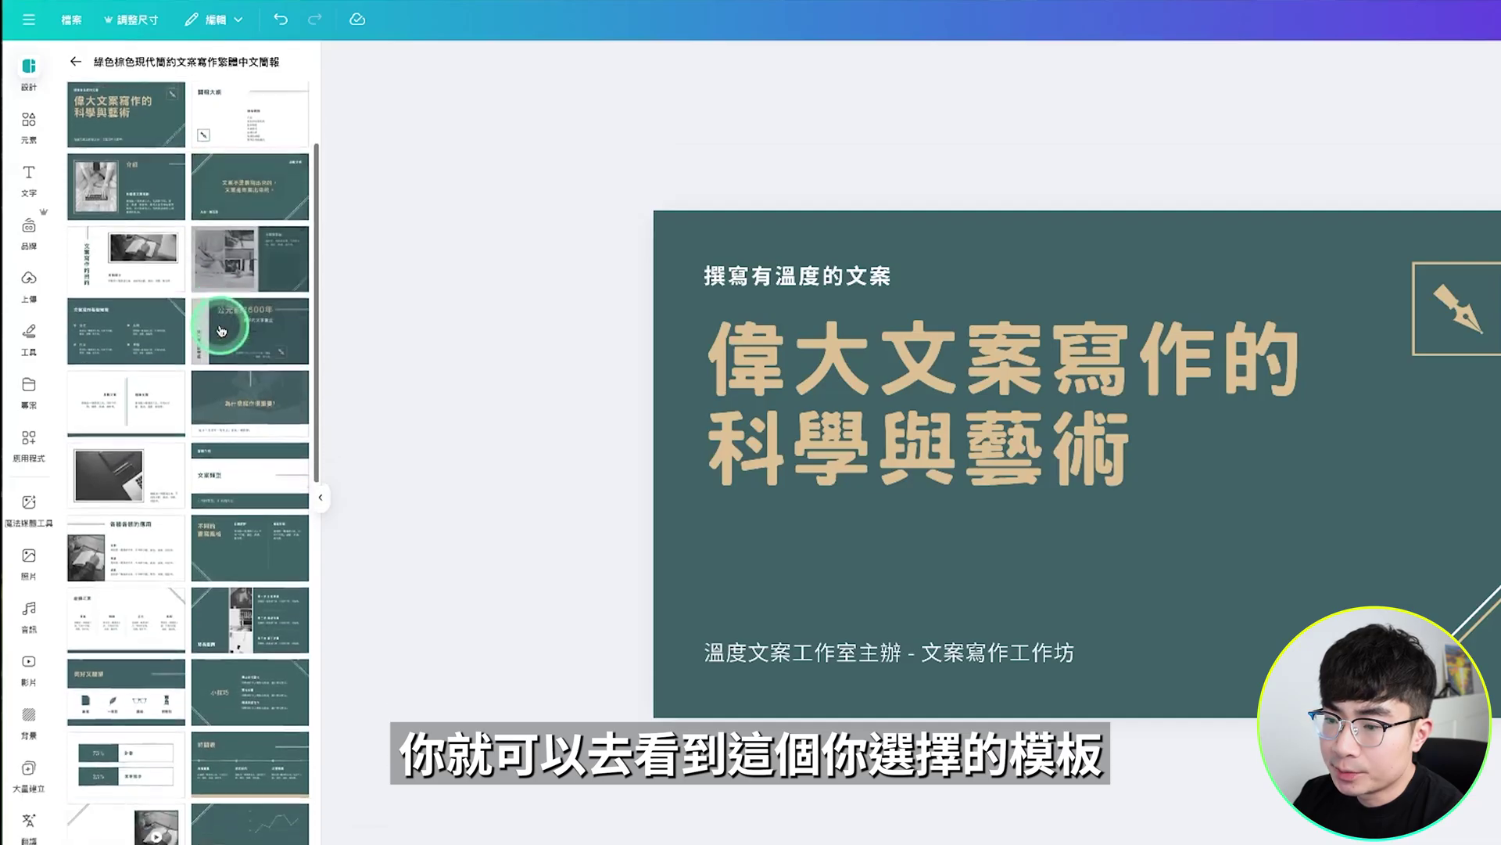
{"action": "scroll", "coordinate": [222, 330], "scroll_direction": "down", "scroll_amount": 3}
{"action": "scroll", "coordinate": [222, 330], "scroll_direction": "down", "scroll_amount": 2}
{"action": "scroll", "coordinate": [222, 330], "scroll_direction": "down", "scroll_amount": 3}
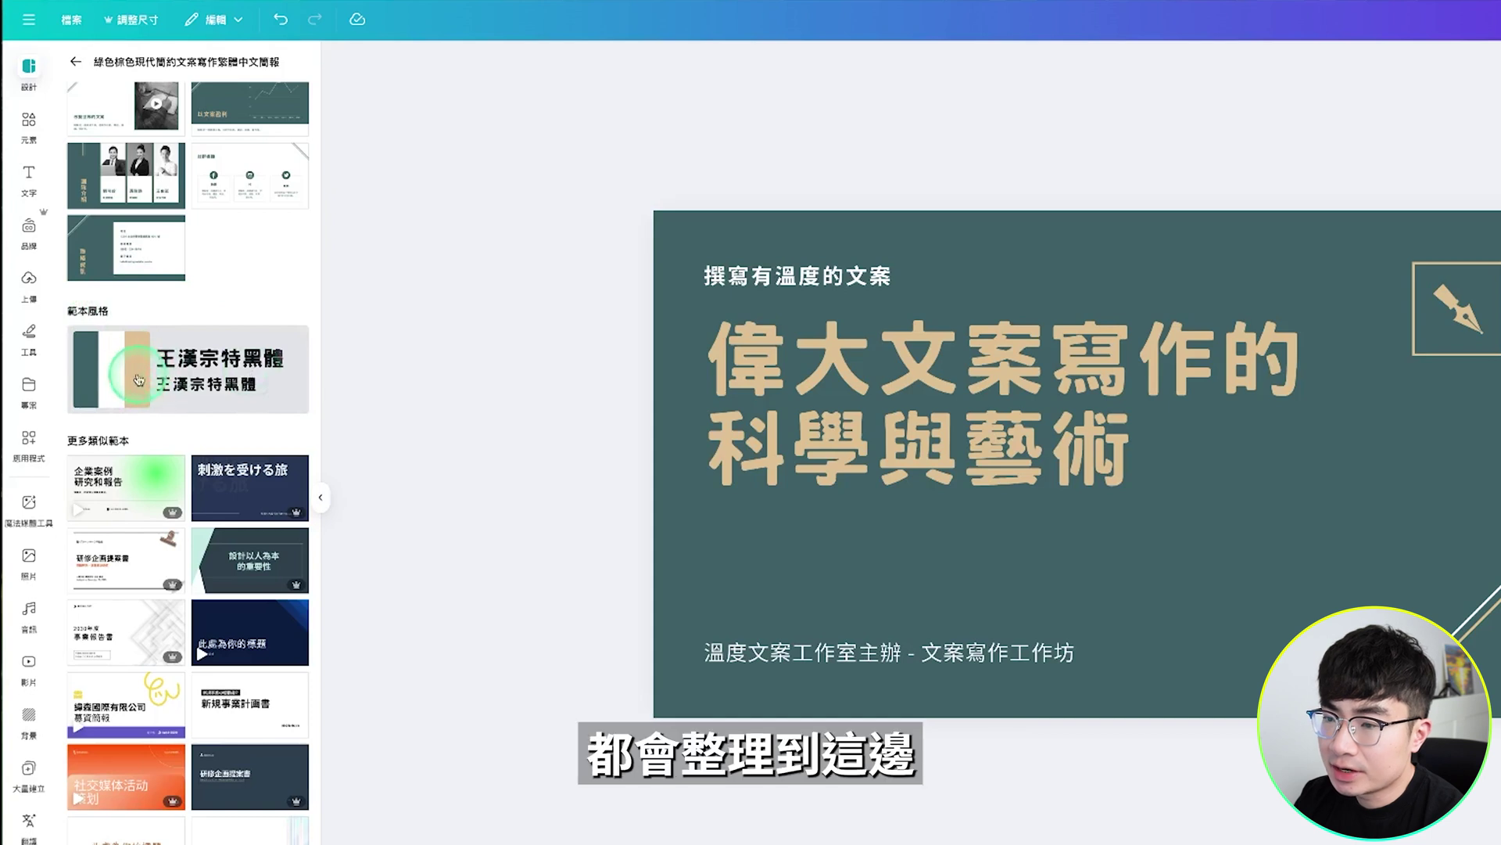
Scroll further through the design options and return to the general template list
{"action": "scroll", "coordinate": [176, 375], "scroll_direction": "down", "scroll_amount": 2}
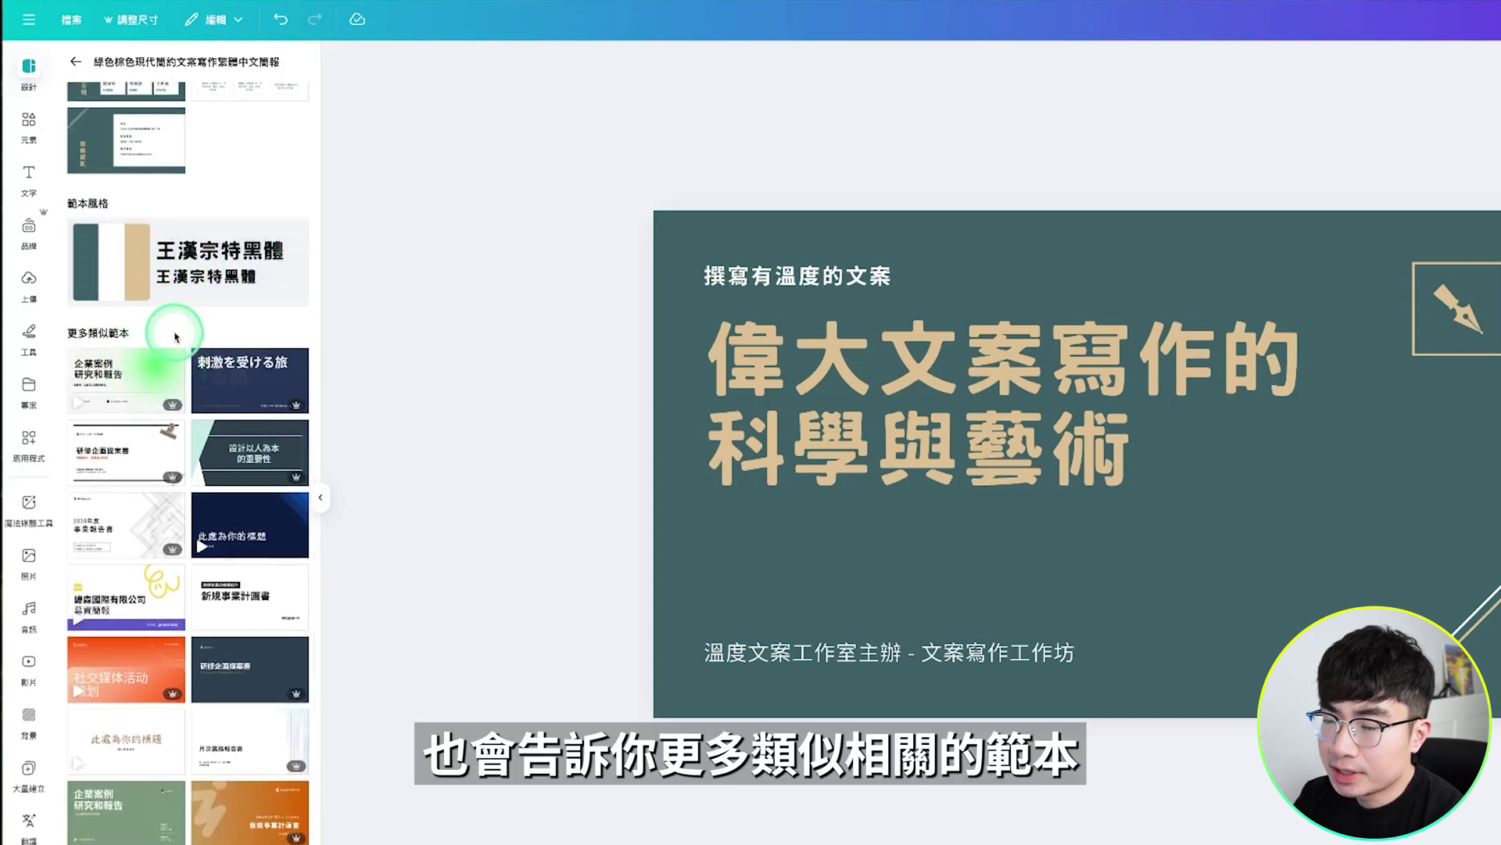
{"action": "scroll", "coordinate": [176, 336], "scroll_direction": "down", "scroll_amount": 2}
{"action": "scroll", "coordinate": [176, 336], "scroll_direction": "down", "scroll_amount": 2}
{"action": "scroll", "coordinate": [196, 329], "scroll_direction": "down", "scroll_amount": 2}
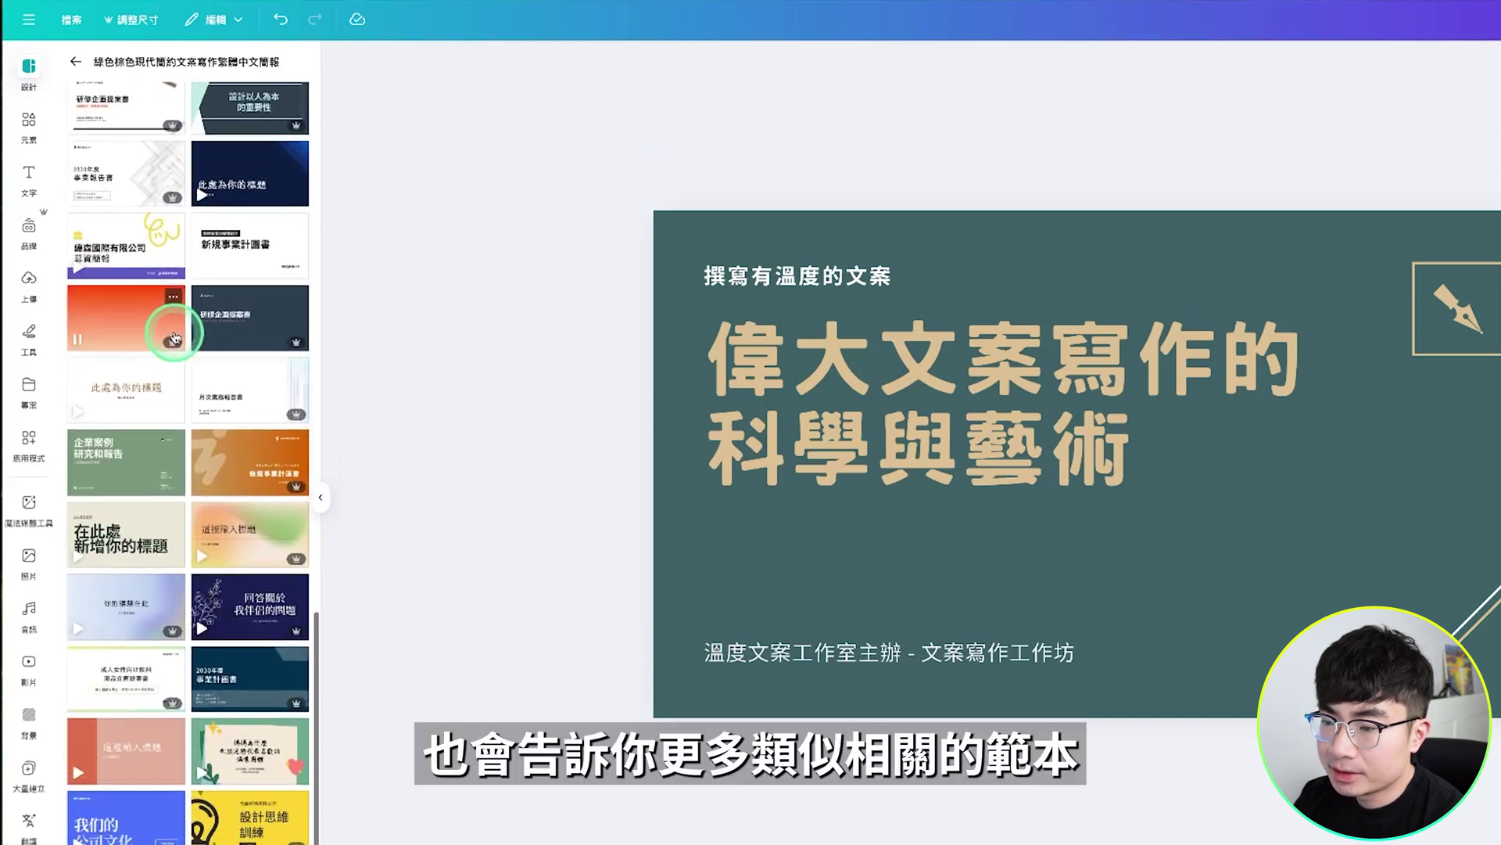
{"action": "scroll", "coordinate": [196, 328], "scroll_direction": "up", "scroll_amount": 15}
{"action": "left_click", "coordinate": [74, 65]}
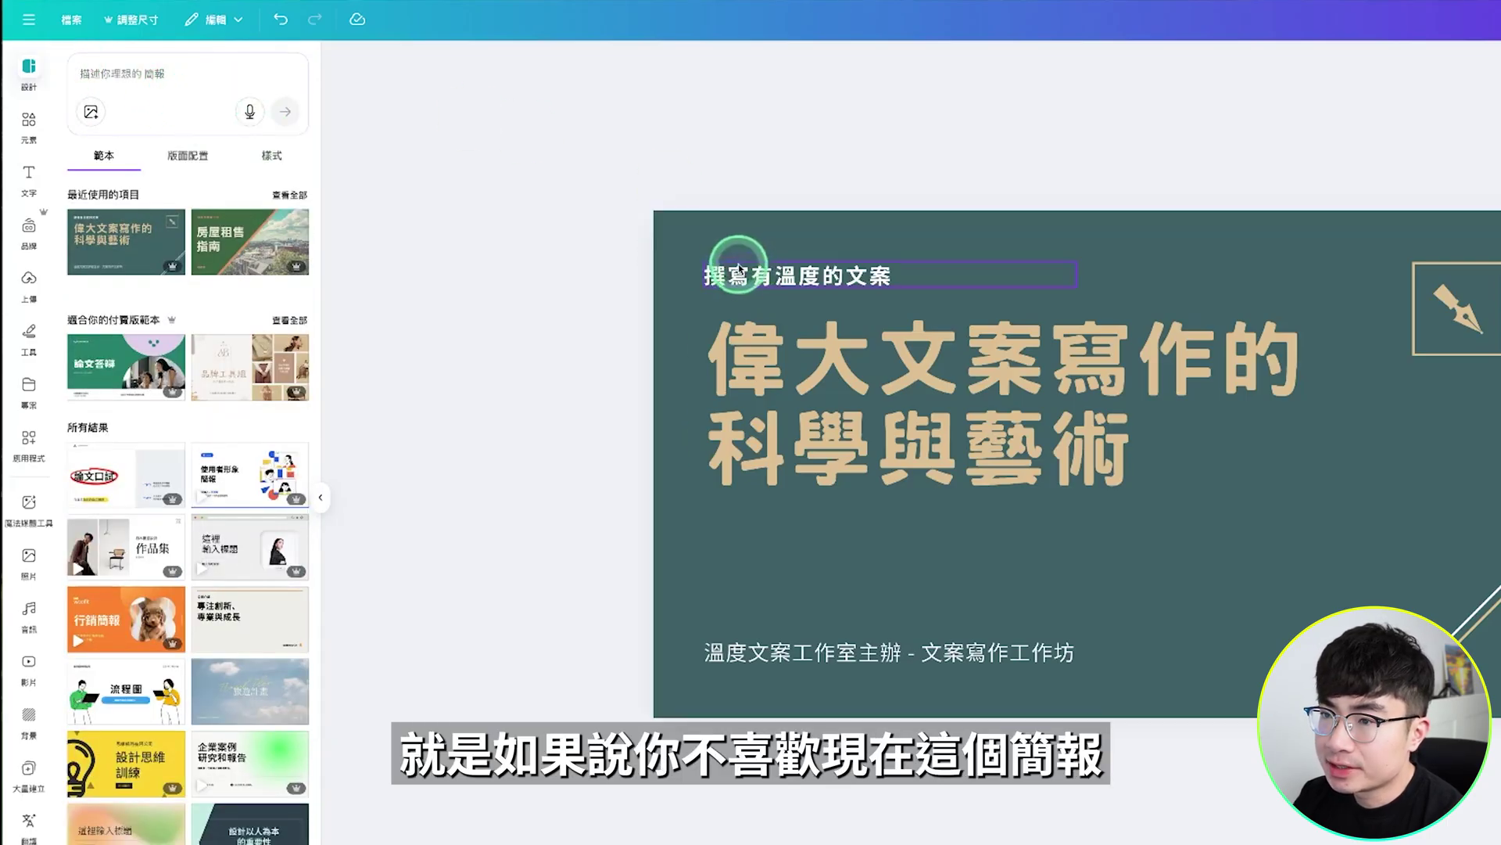
Search templates for 企業報告, browse the results, and show 版面配置 layout alternatives
{"action": "left_click", "coordinate": [180, 98]}
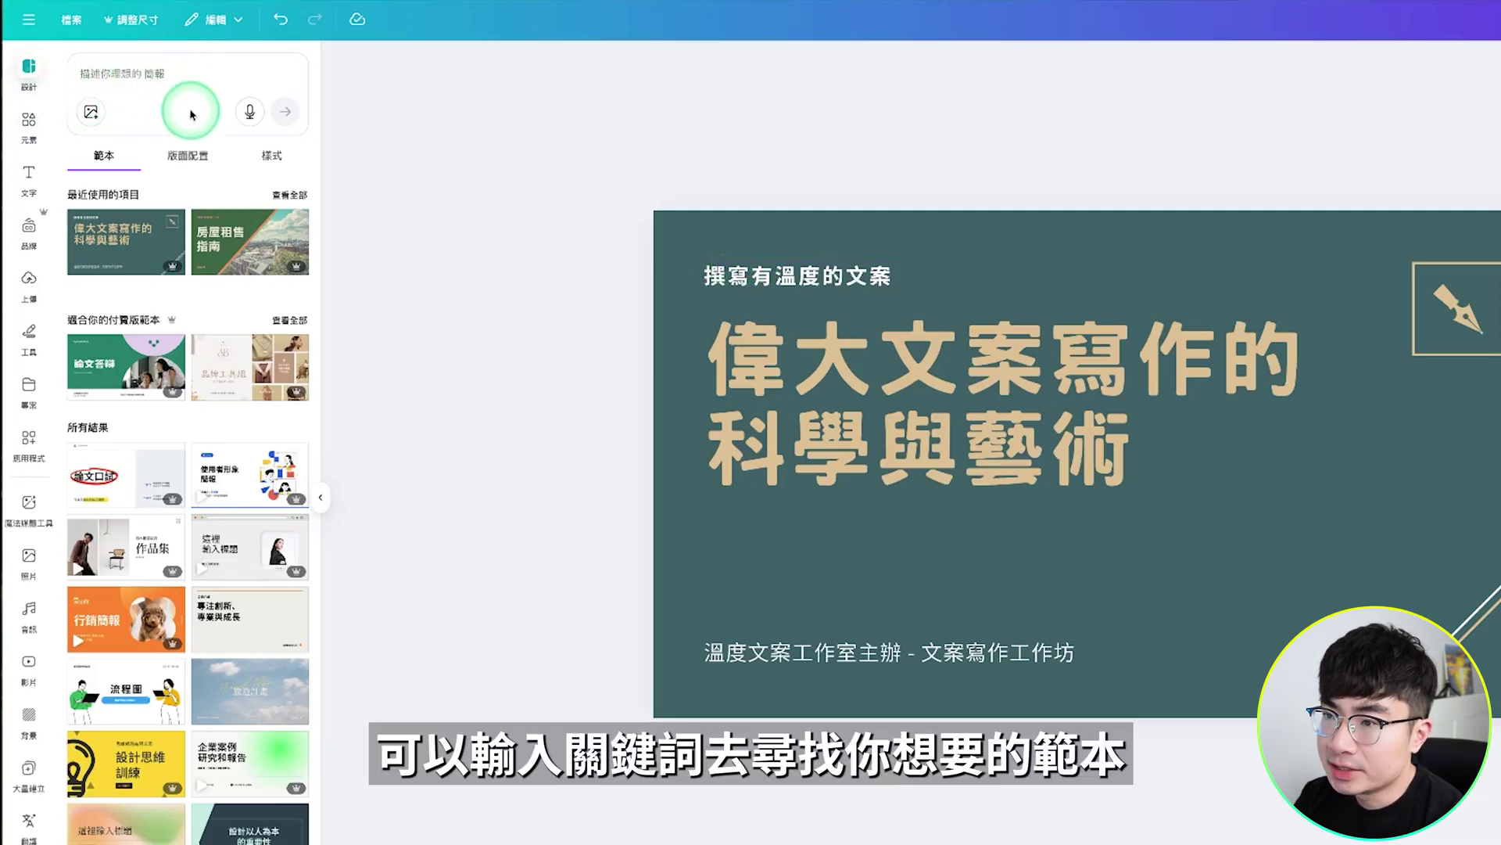
{"action": "type", "text": "企業報告"}
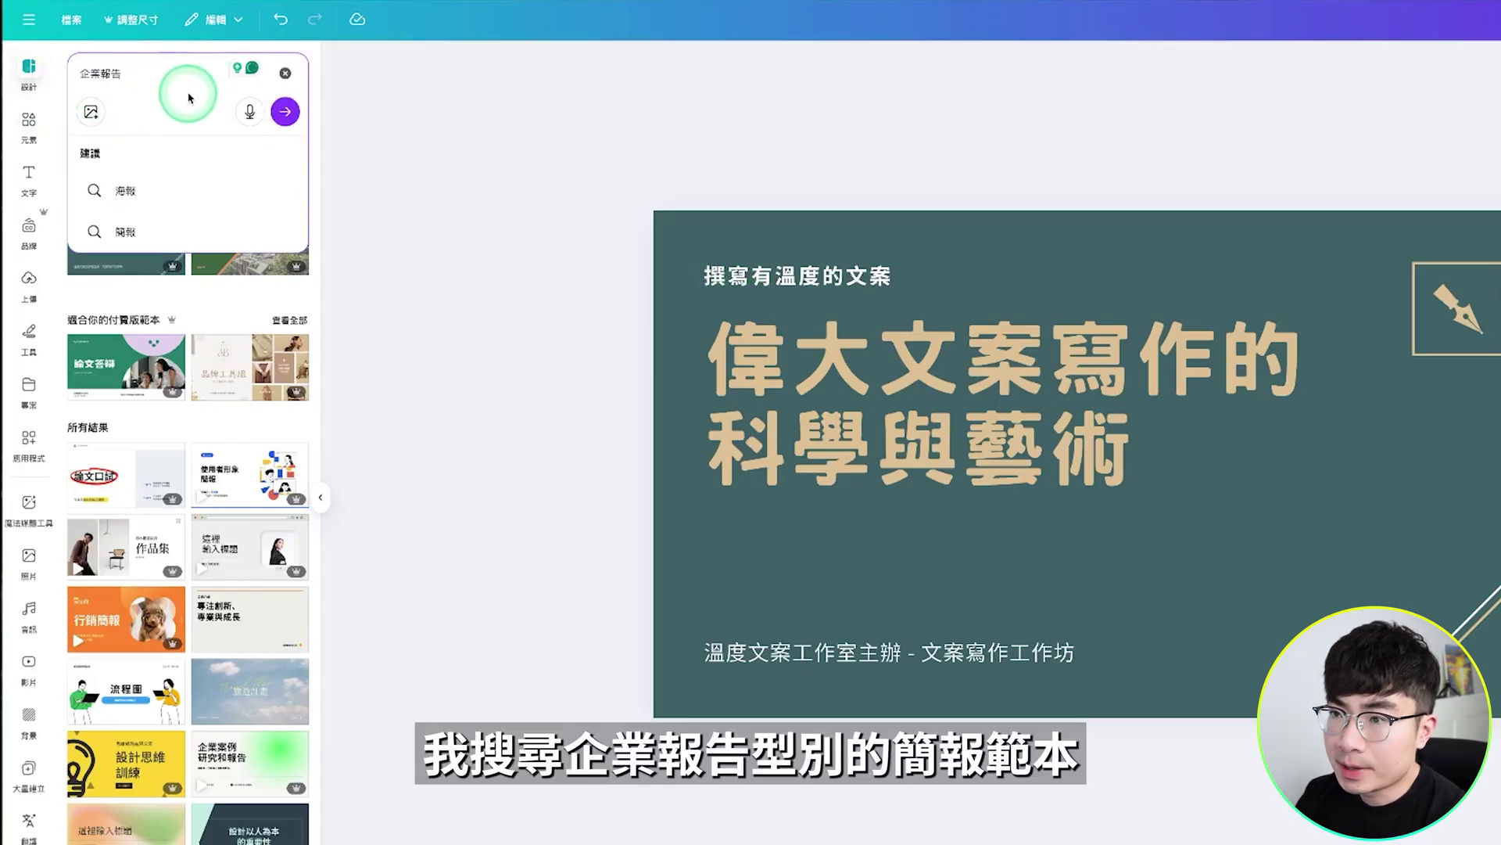
{"action": "key", "text": "Return"}
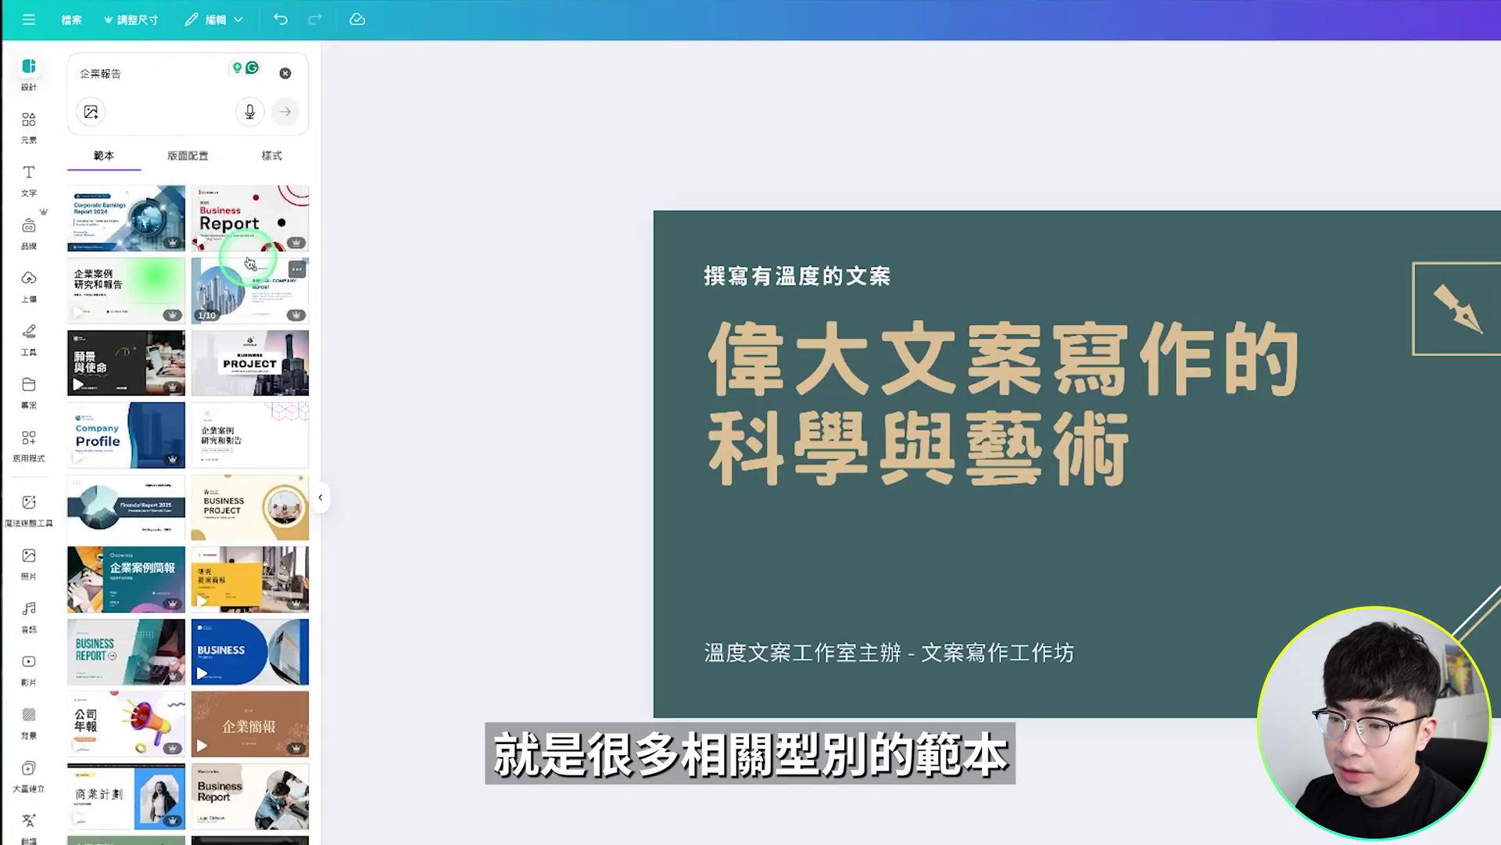
{"action": "scroll", "coordinate": [249, 263], "scroll_direction": "down", "scroll_amount": 3}
{"action": "scroll", "coordinate": [249, 263], "scroll_direction": "down", "scroll_amount": 3}
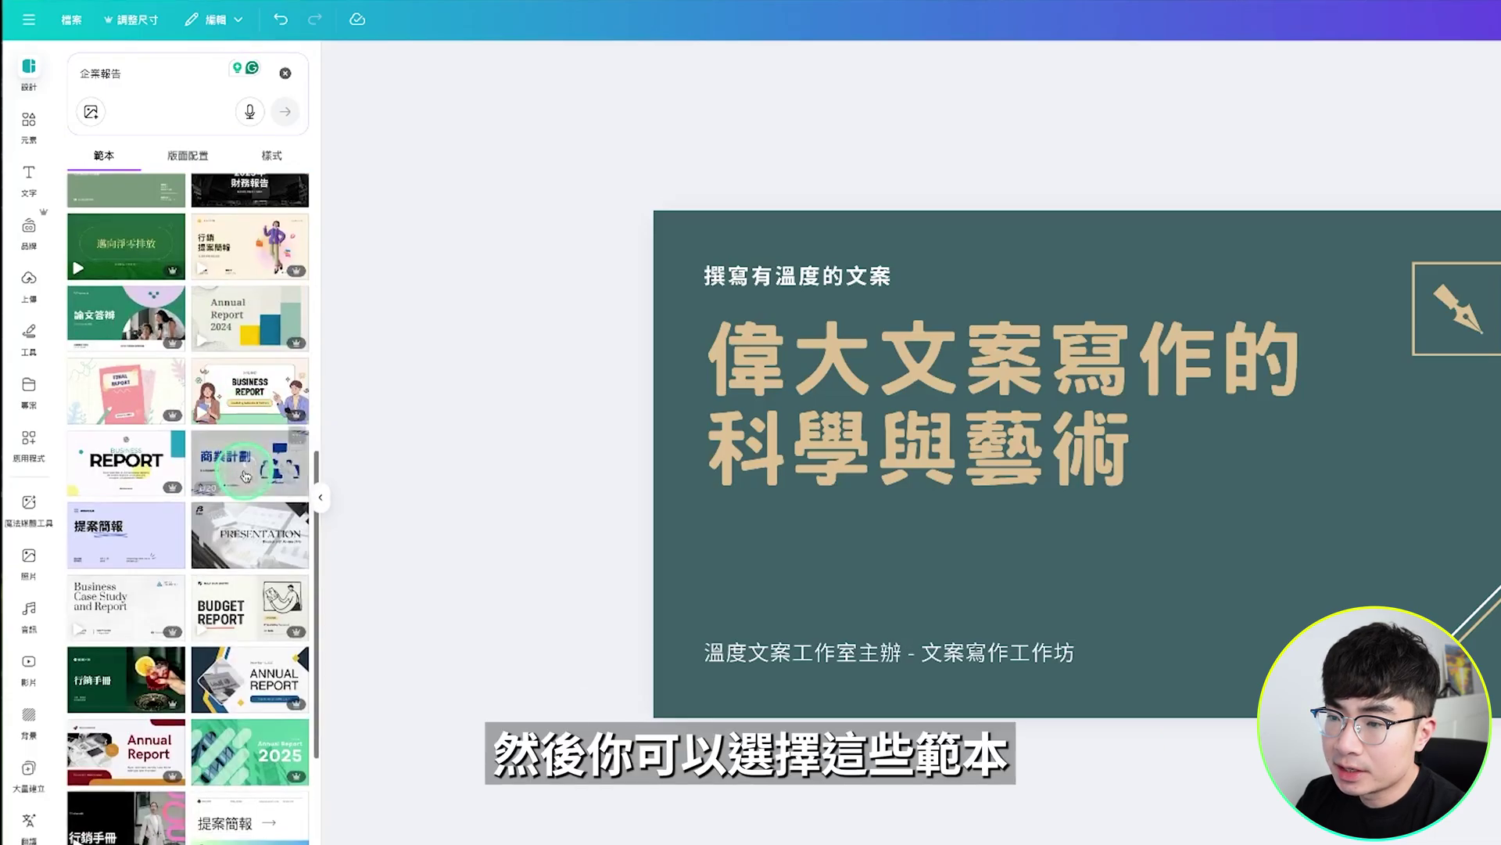
{"action": "left_click", "coordinate": [173, 163]}
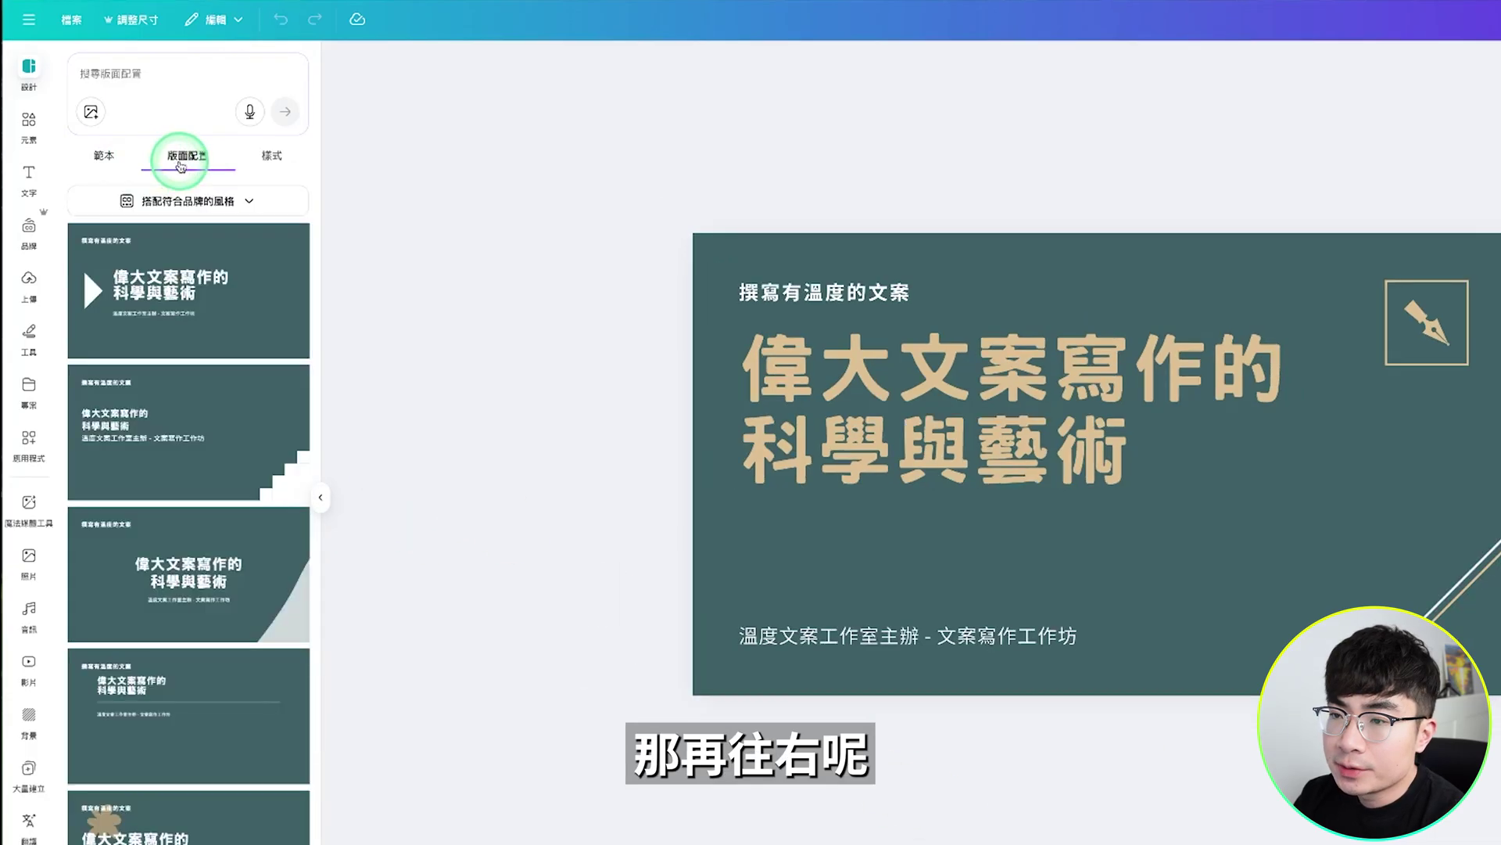
Give the title slide the third layout: centred two-line title above the subtitle bar
{"action": "left_click", "coordinate": [203, 163]}
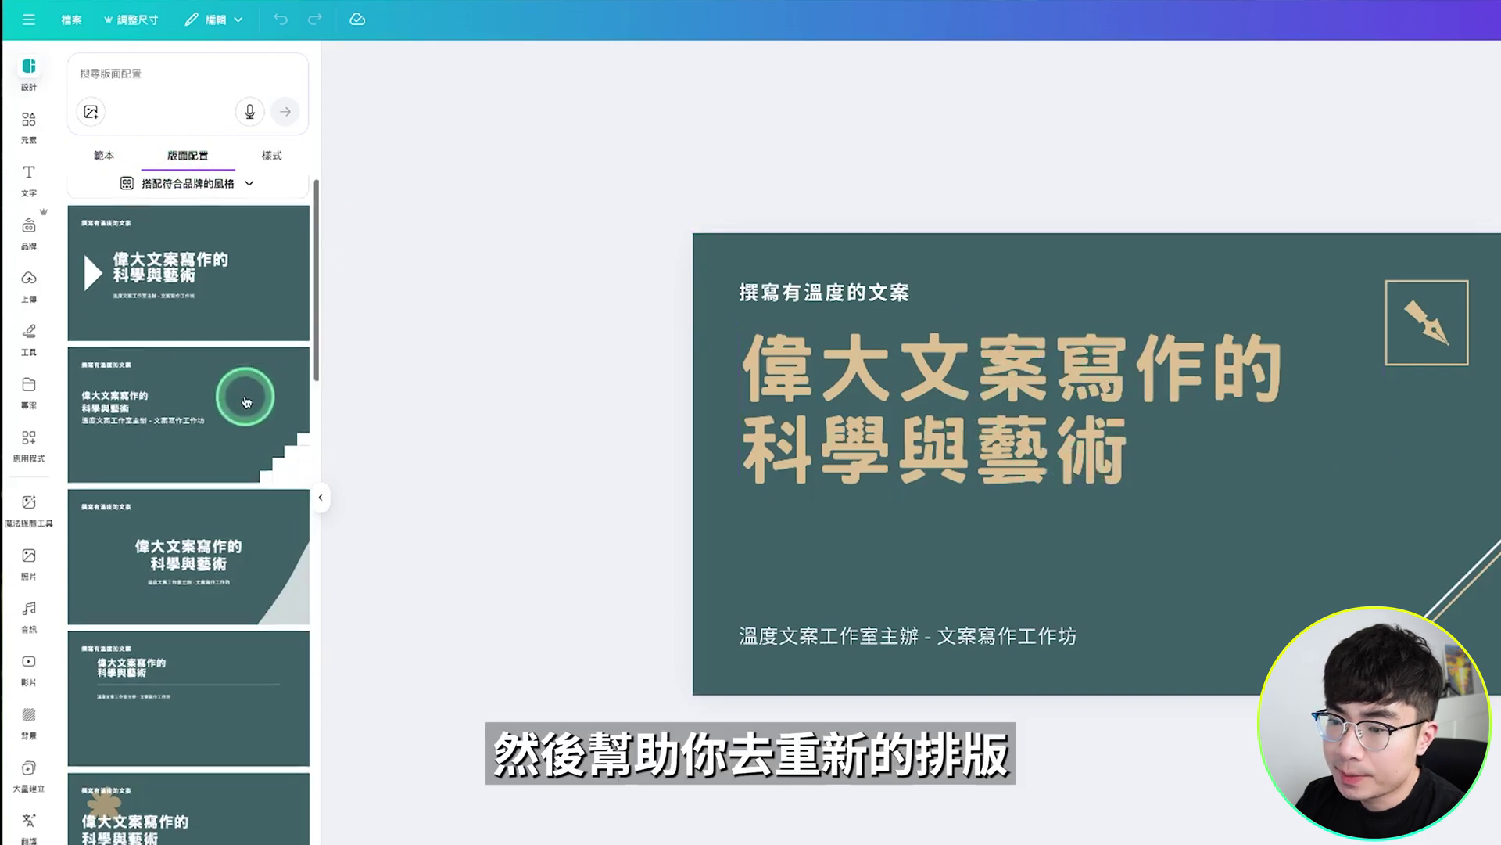
{"action": "scroll", "coordinate": [189, 314], "scroll_direction": "down", "scroll_amount": 2}
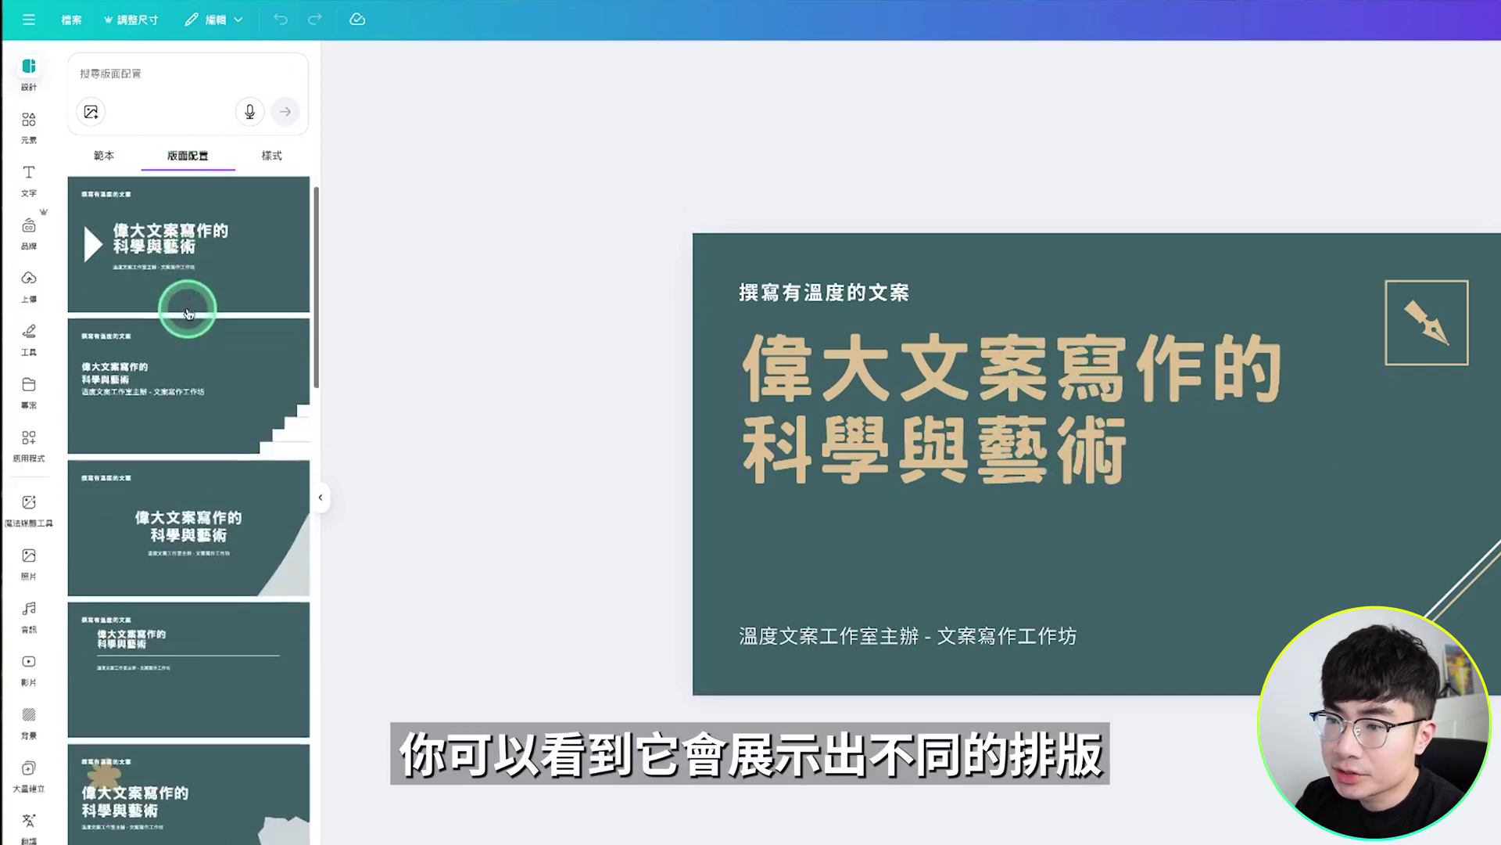
{"action": "scroll", "coordinate": [188, 314], "scroll_direction": "down", "scroll_amount": 3}
{"action": "scroll", "coordinate": [189, 313], "scroll_direction": "down", "scroll_amount": 3}
{"action": "scroll", "coordinate": [189, 314], "scroll_direction": "down", "scroll_amount": 3}
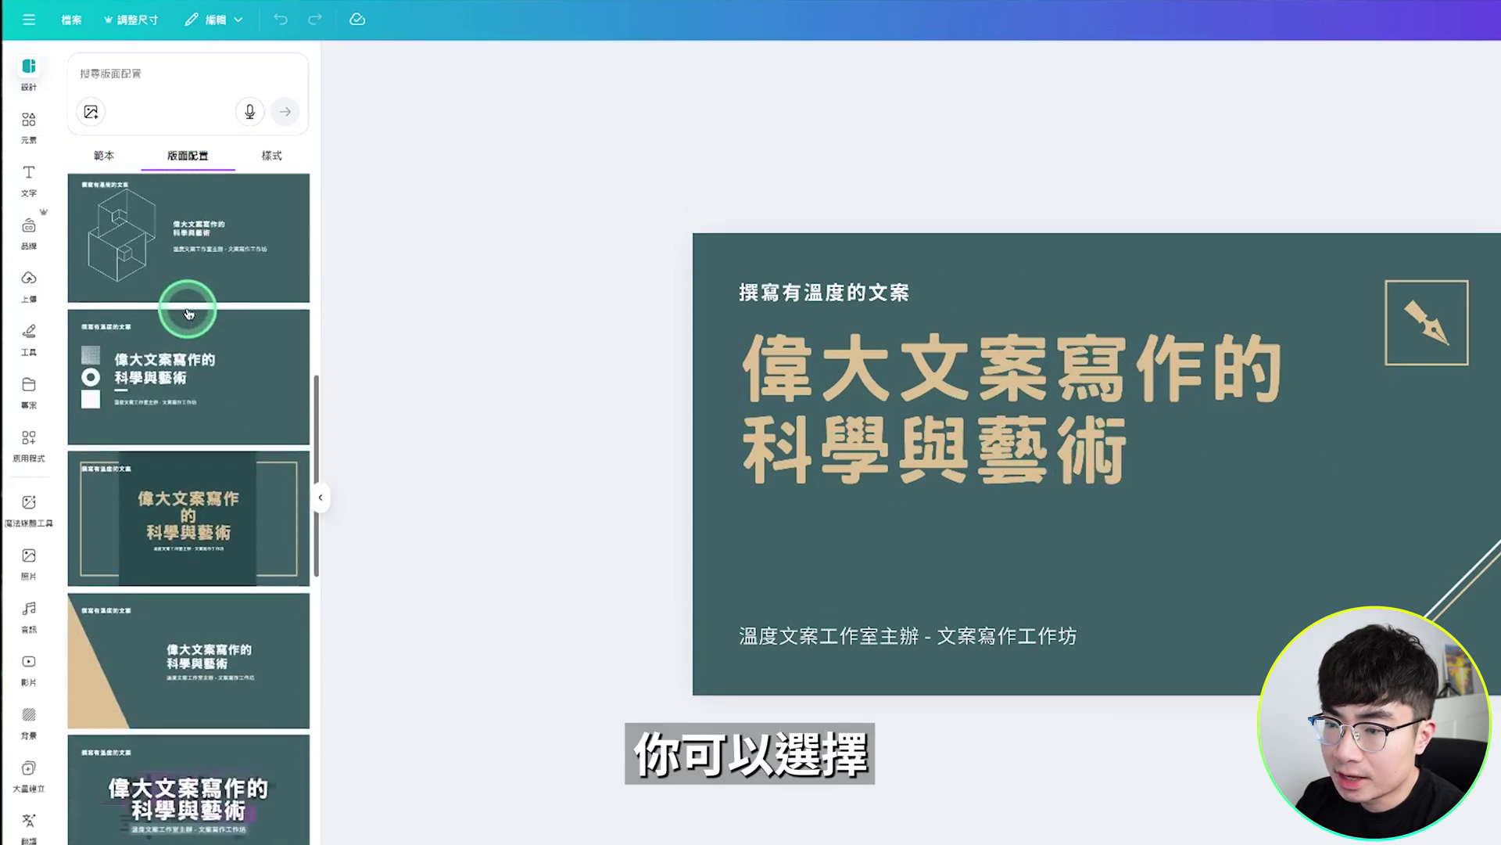
{"action": "scroll", "coordinate": [189, 313], "scroll_direction": "down", "scroll_amount": 3}
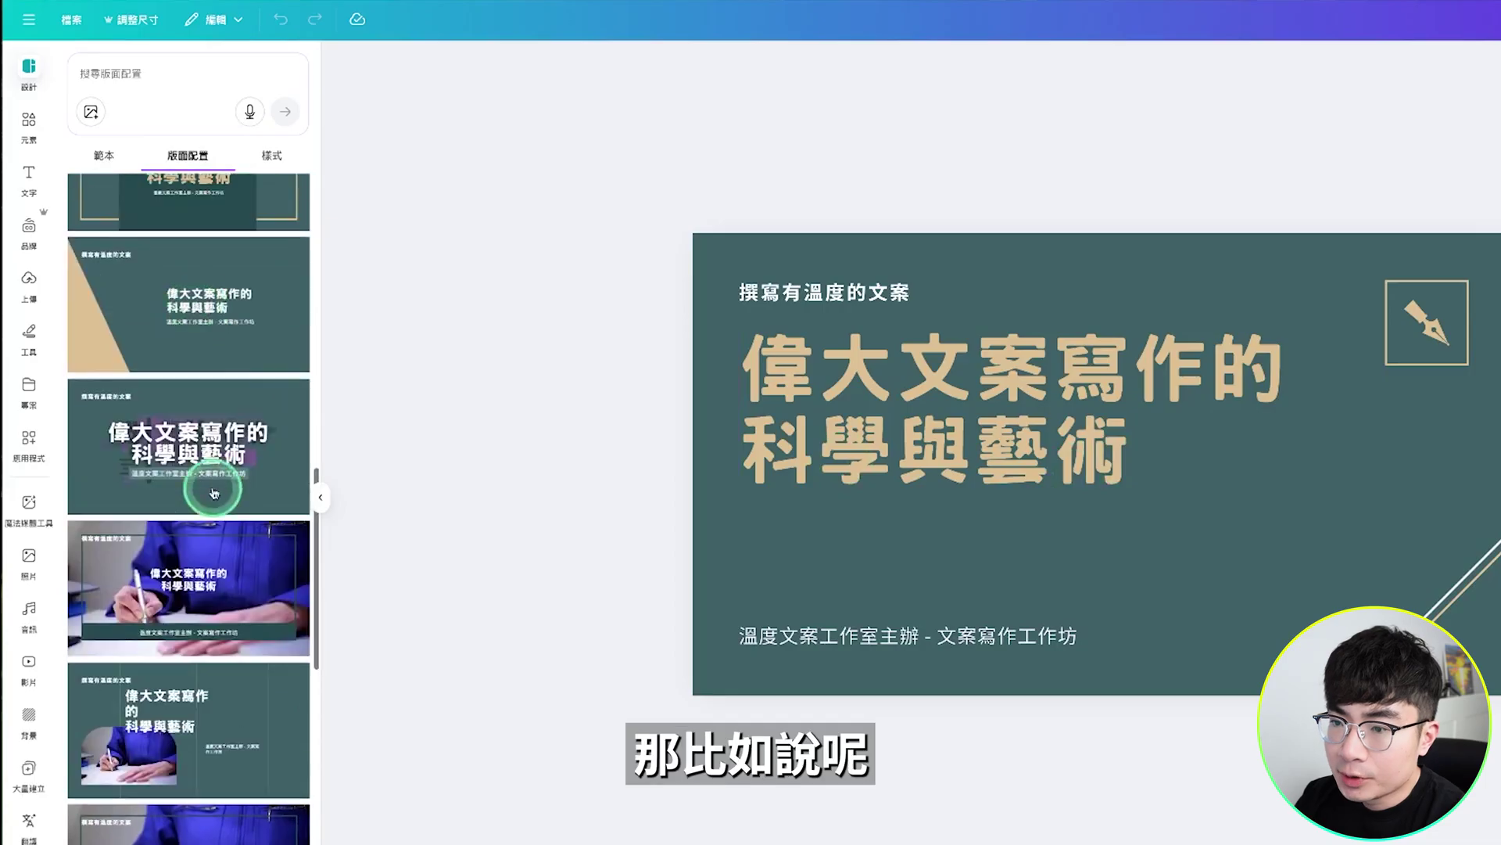
{"action": "left_click", "coordinate": [202, 454]}
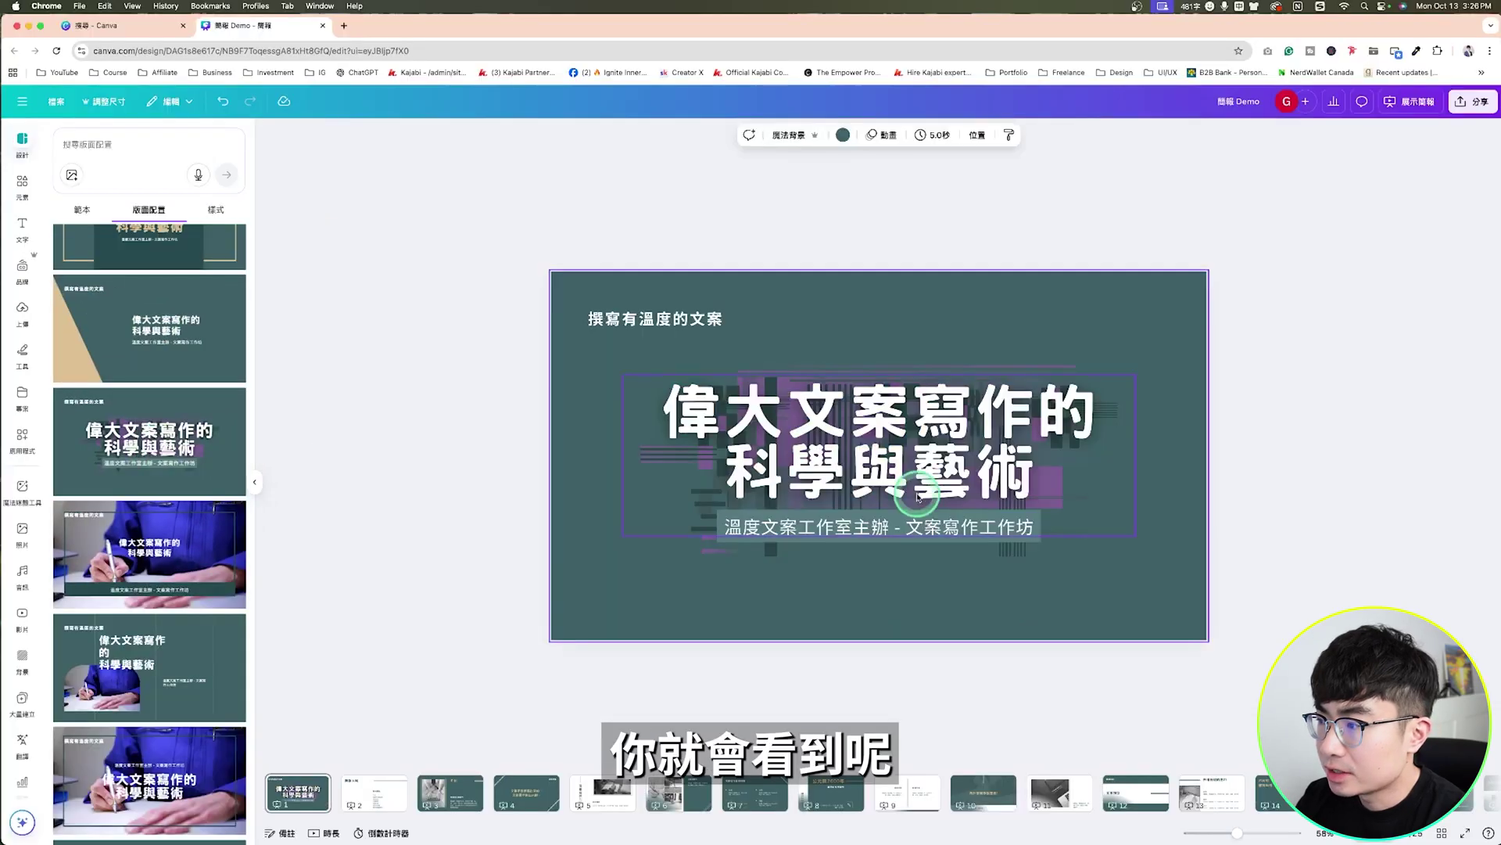
Scroll down the Design panel to reach the 樣式 style options
{"action": "scroll", "coordinate": [127, 426], "scroll_direction": "down", "scroll_amount": 2}
{"action": "scroll", "coordinate": [127, 426], "scroll_direction": "down", "scroll_amount": 2}
{"action": "scroll", "coordinate": [127, 427], "scroll_direction": "down", "scroll_amount": 2}
{"action": "scroll", "coordinate": [127, 426], "scroll_direction": "down", "scroll_amount": 2}
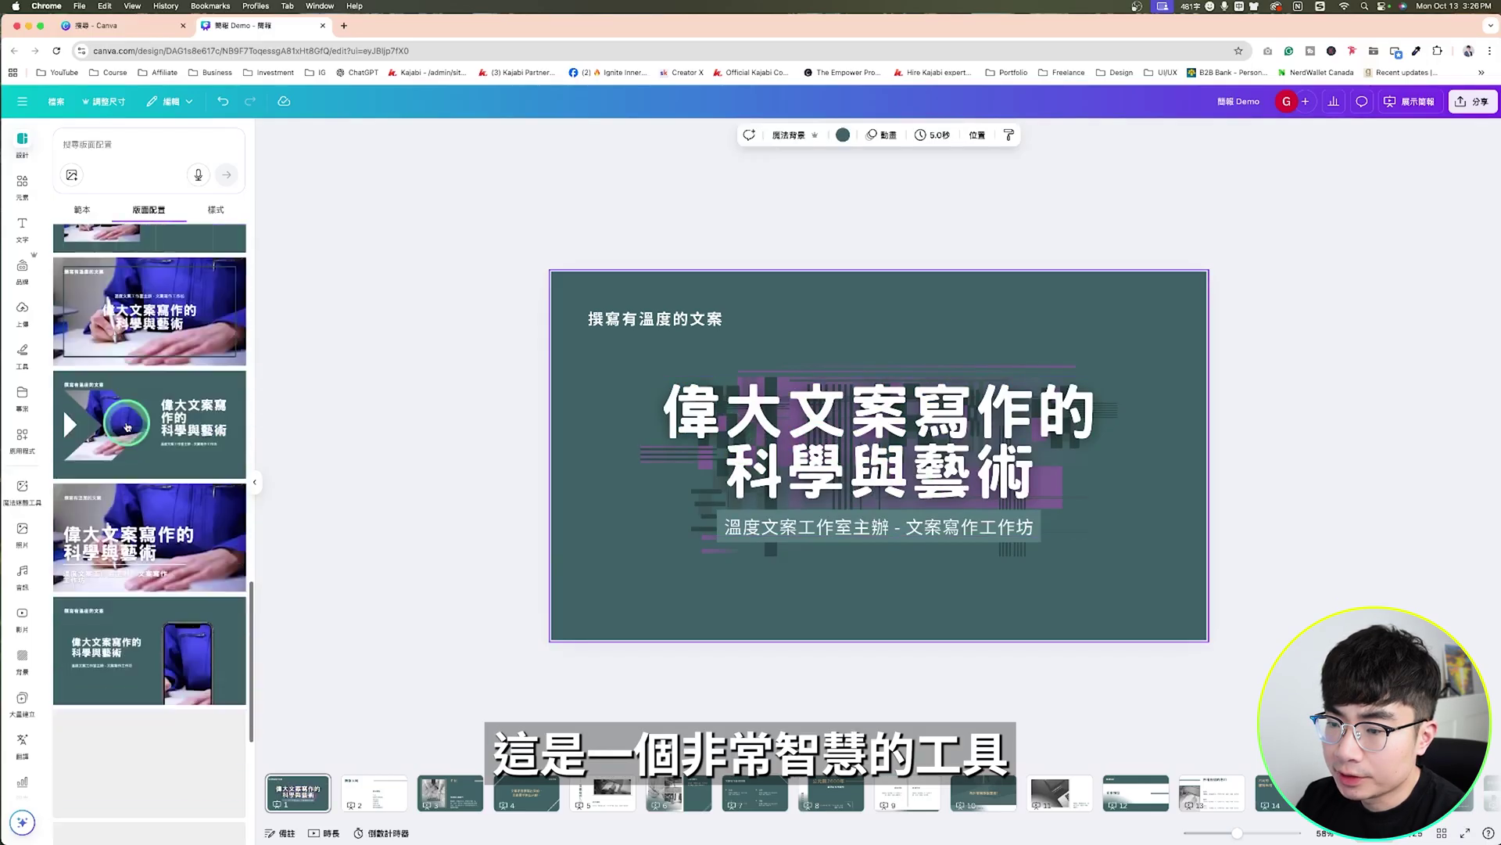
{"action": "left_click", "coordinate": [216, 210]}
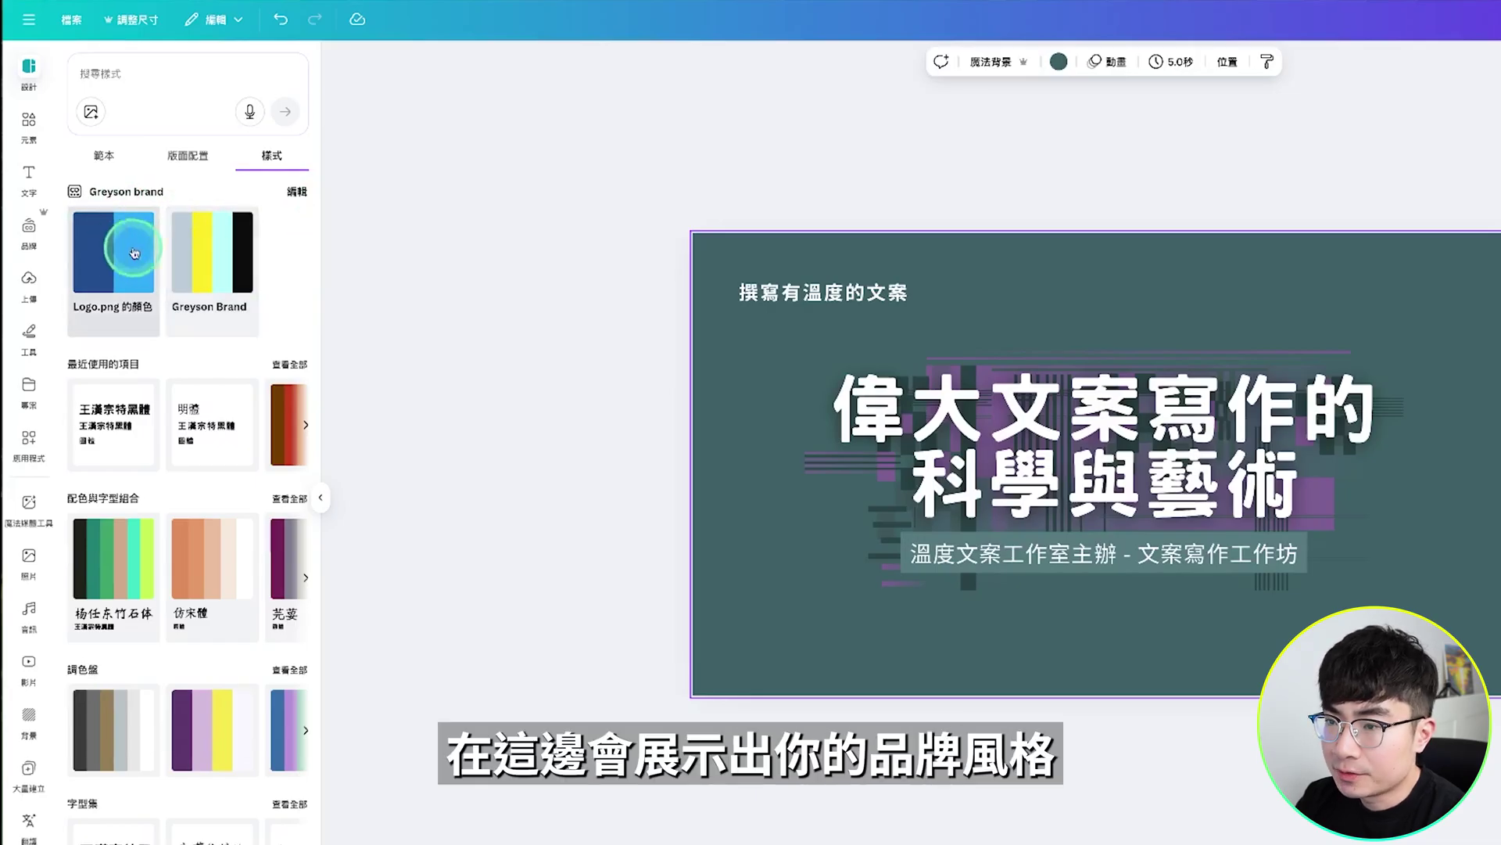
Recolour the title slide with the Greyson Brand palette and show all colour palettes
{"action": "left_click", "coordinate": [220, 287]}
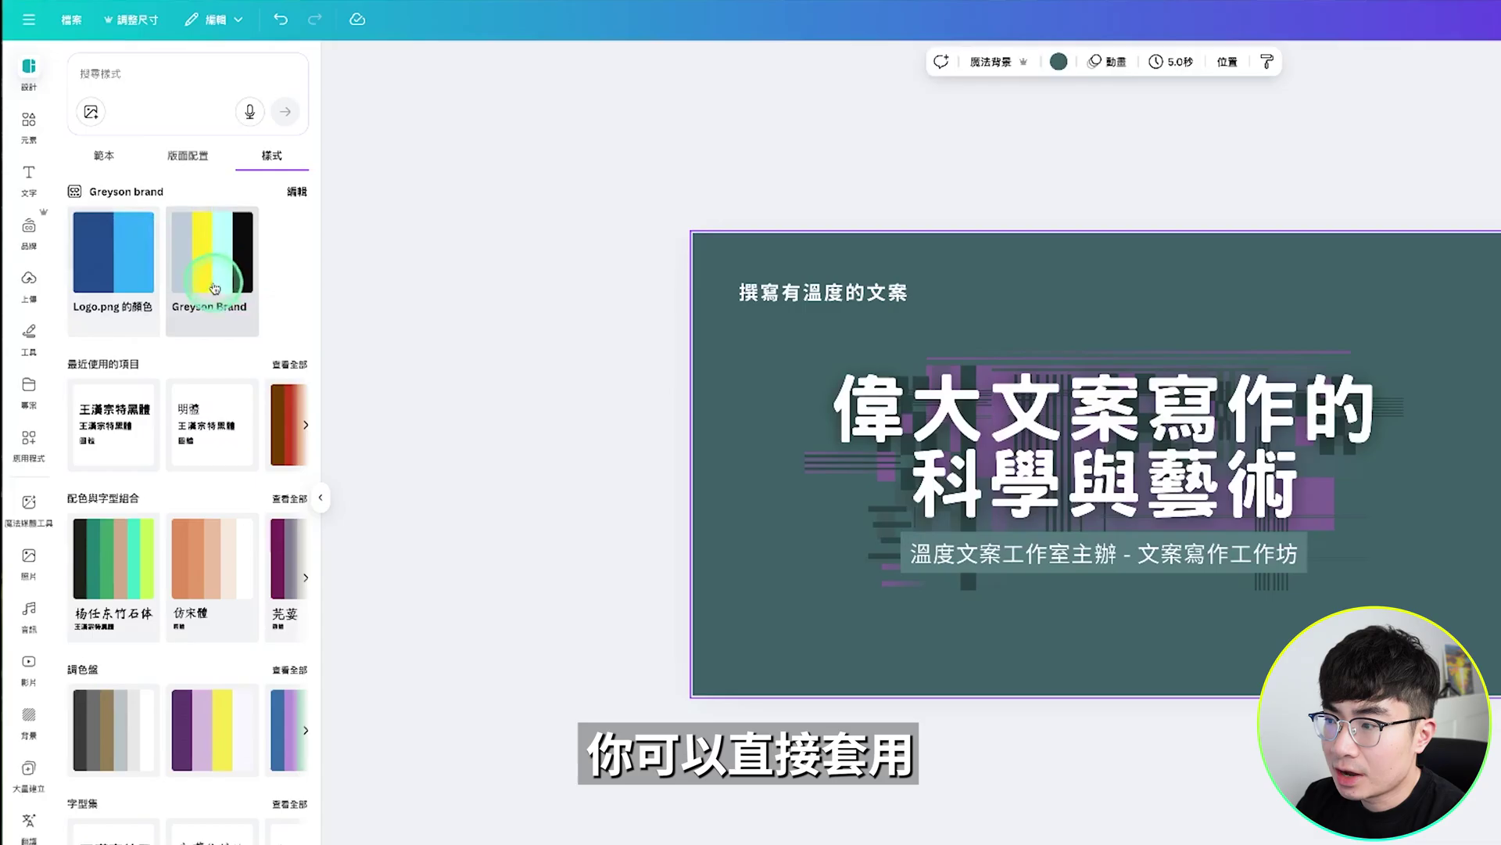
{"action": "left_click", "coordinate": [211, 262]}
{"action": "left_click", "coordinate": [973, 454]}
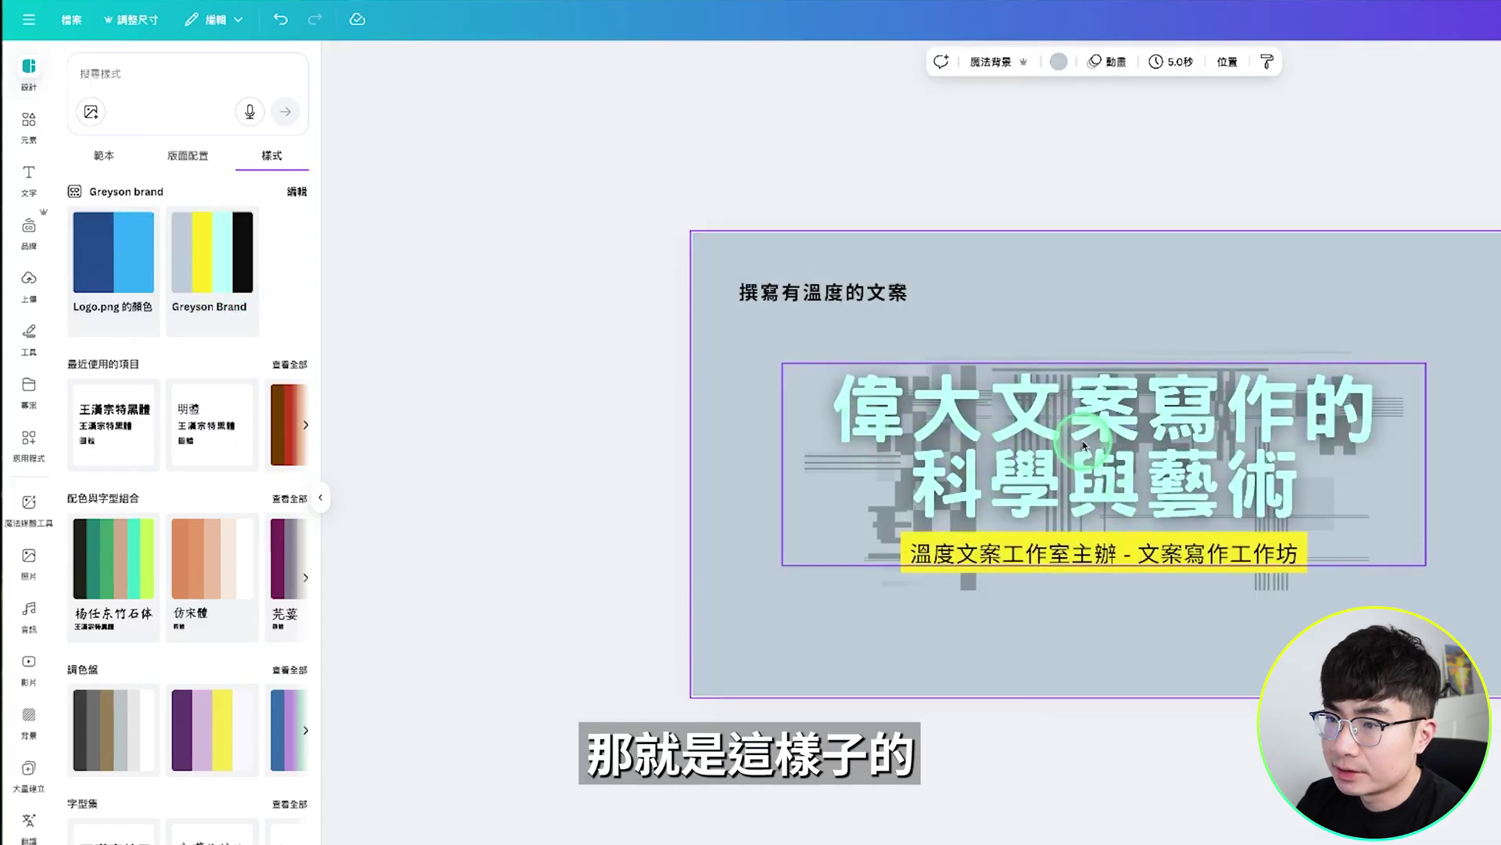
{"action": "scroll", "coordinate": [156, 376], "scroll_direction": "down", "scroll_amount": 2}
{"action": "scroll", "coordinate": [102, 379], "scroll_direction": "down", "scroll_amount": 2}
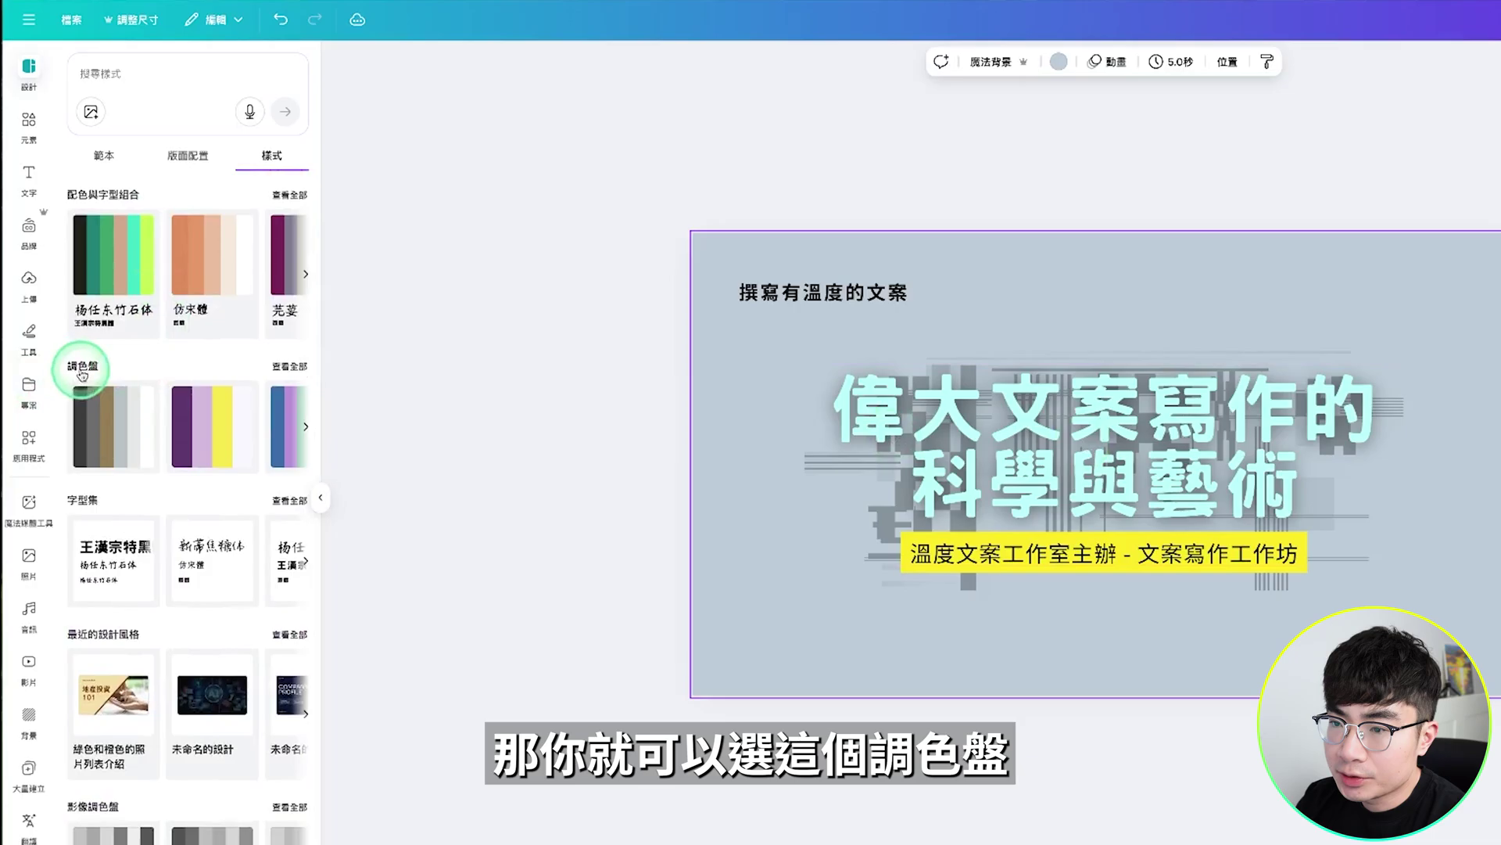
{"action": "left_click", "coordinate": [289, 367]}
Try the purple-and-yellow and beige-and-pink palettes on the title slide
{"action": "scroll", "coordinate": [275, 360], "scroll_direction": "down", "scroll_amount": 2}
{"action": "scroll", "coordinate": [275, 359], "scroll_direction": "down", "scroll_amount": 2}
{"action": "scroll", "coordinate": [277, 364], "scroll_direction": "down", "scroll_amount": 2}
{"action": "scroll", "coordinate": [277, 366], "scroll_direction": "down", "scroll_amount": 2}
{"action": "scroll", "coordinate": [265, 371], "scroll_direction": "down", "scroll_amount": 1}
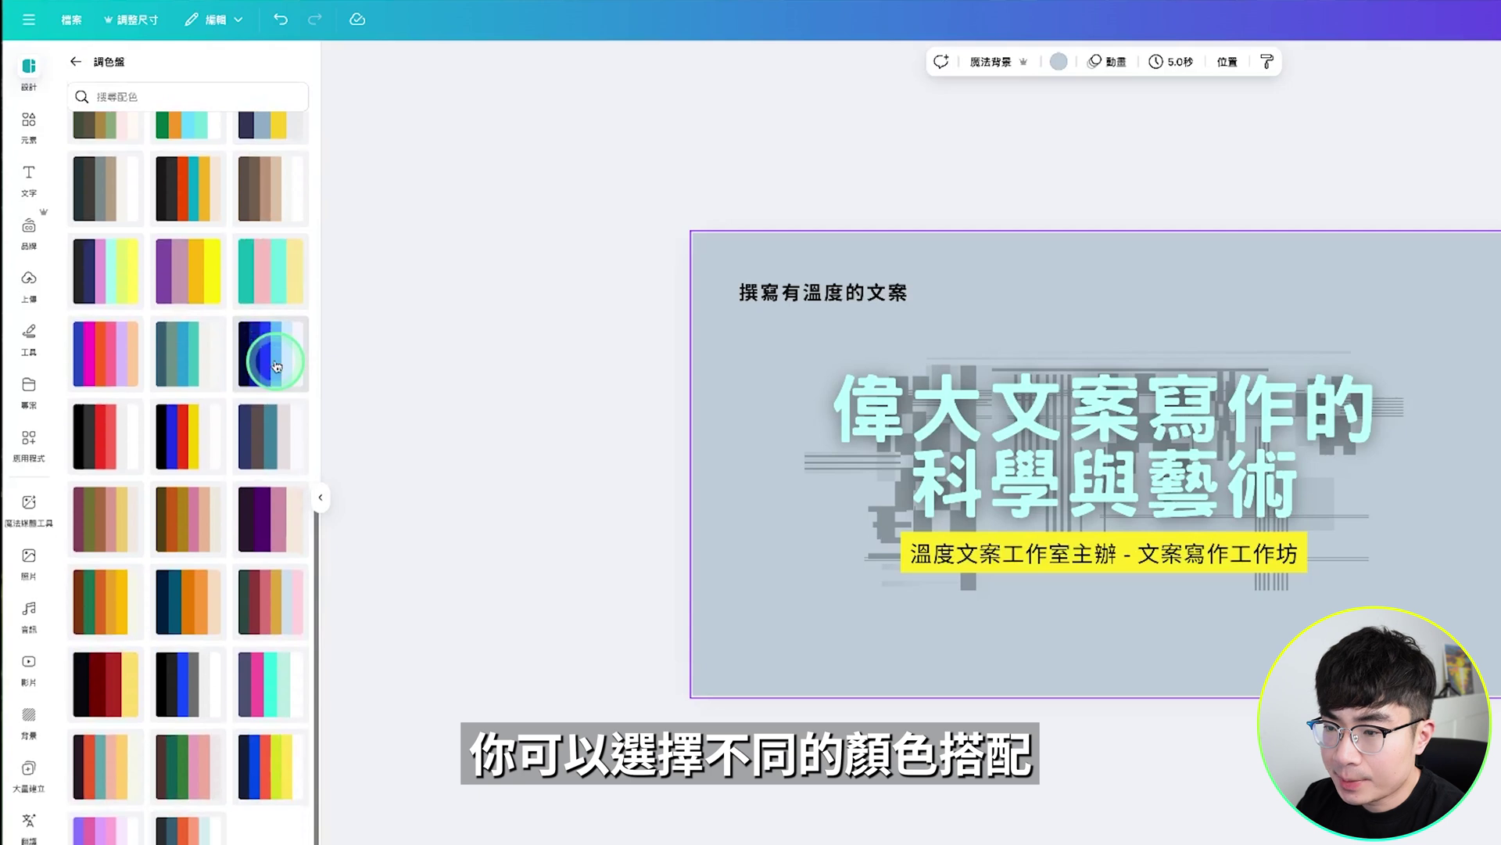
{"action": "left_click", "coordinate": [198, 416]}
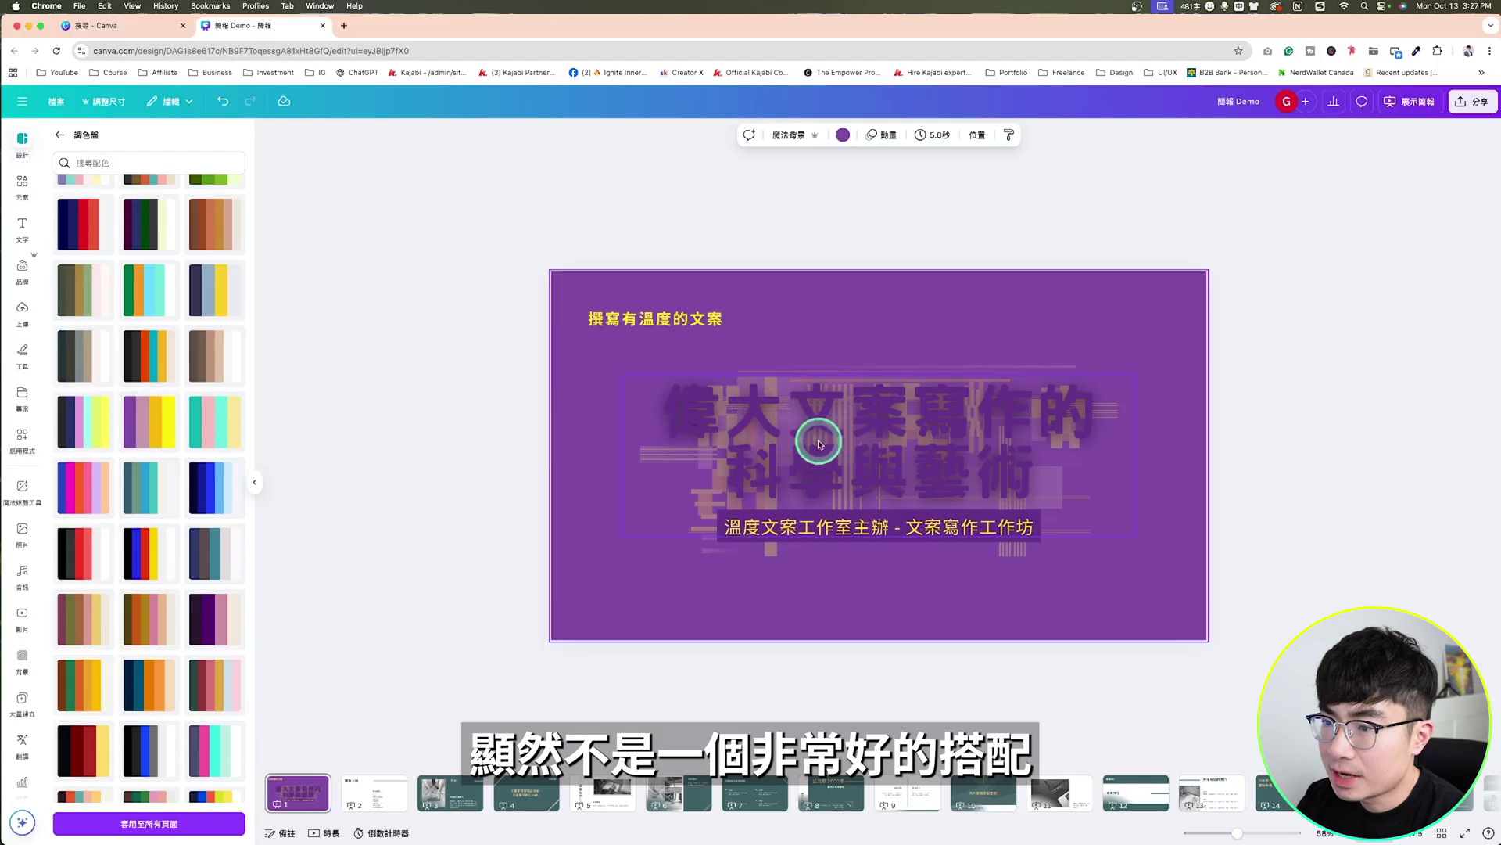
{"action": "scroll", "coordinate": [198, 394], "scroll_direction": "up", "scroll_amount": 2}
{"action": "scroll", "coordinate": [198, 393], "scroll_direction": "up", "scroll_amount": 2}
{"action": "scroll", "coordinate": [198, 393], "scroll_direction": "up", "scroll_amount": 1}
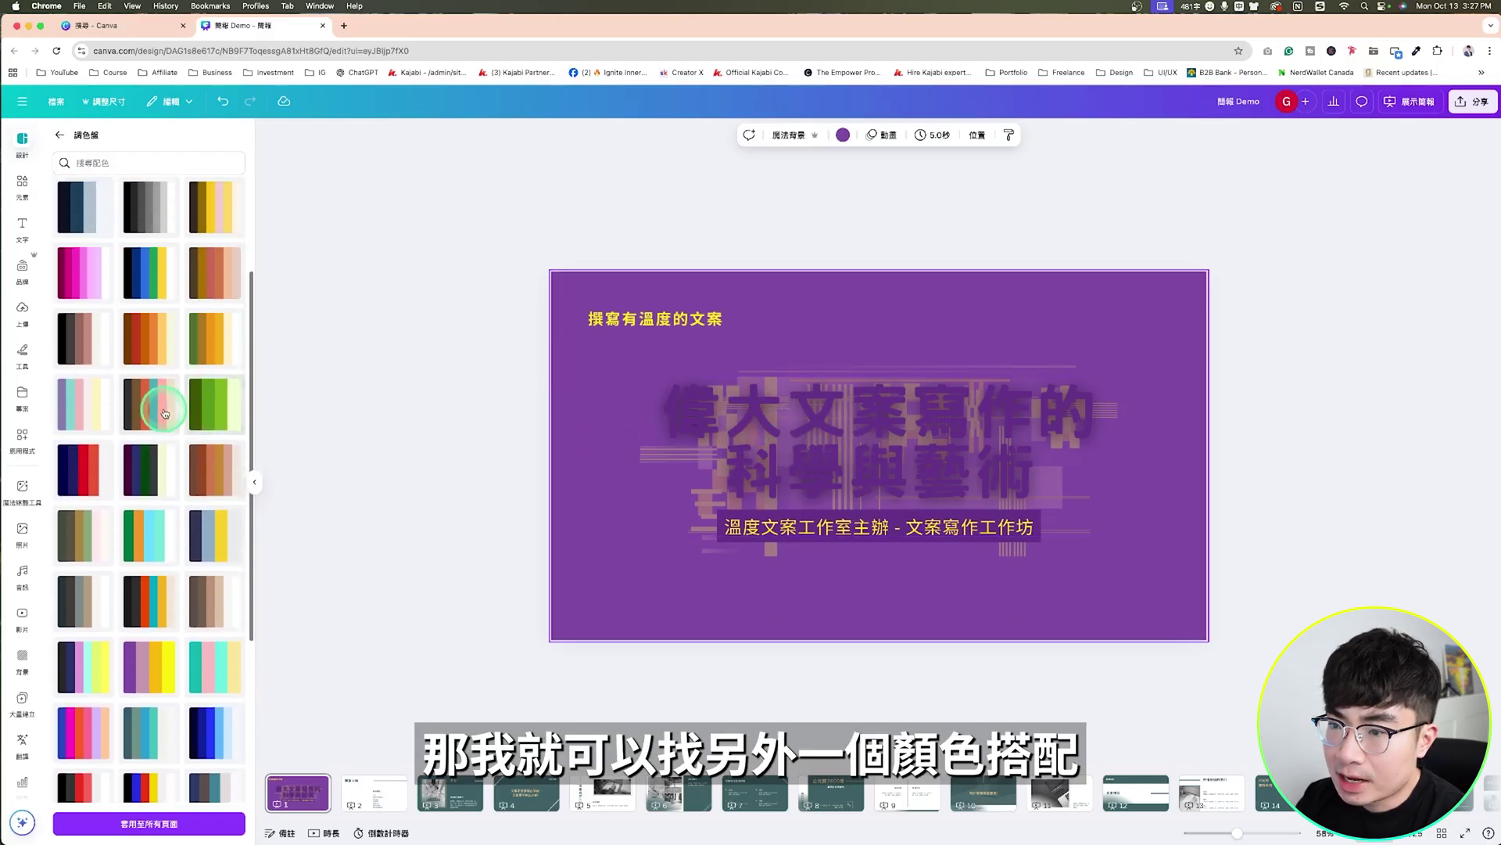
{"action": "left_click", "coordinate": [163, 413]}
{"action": "left_click", "coordinate": [978, 446]}
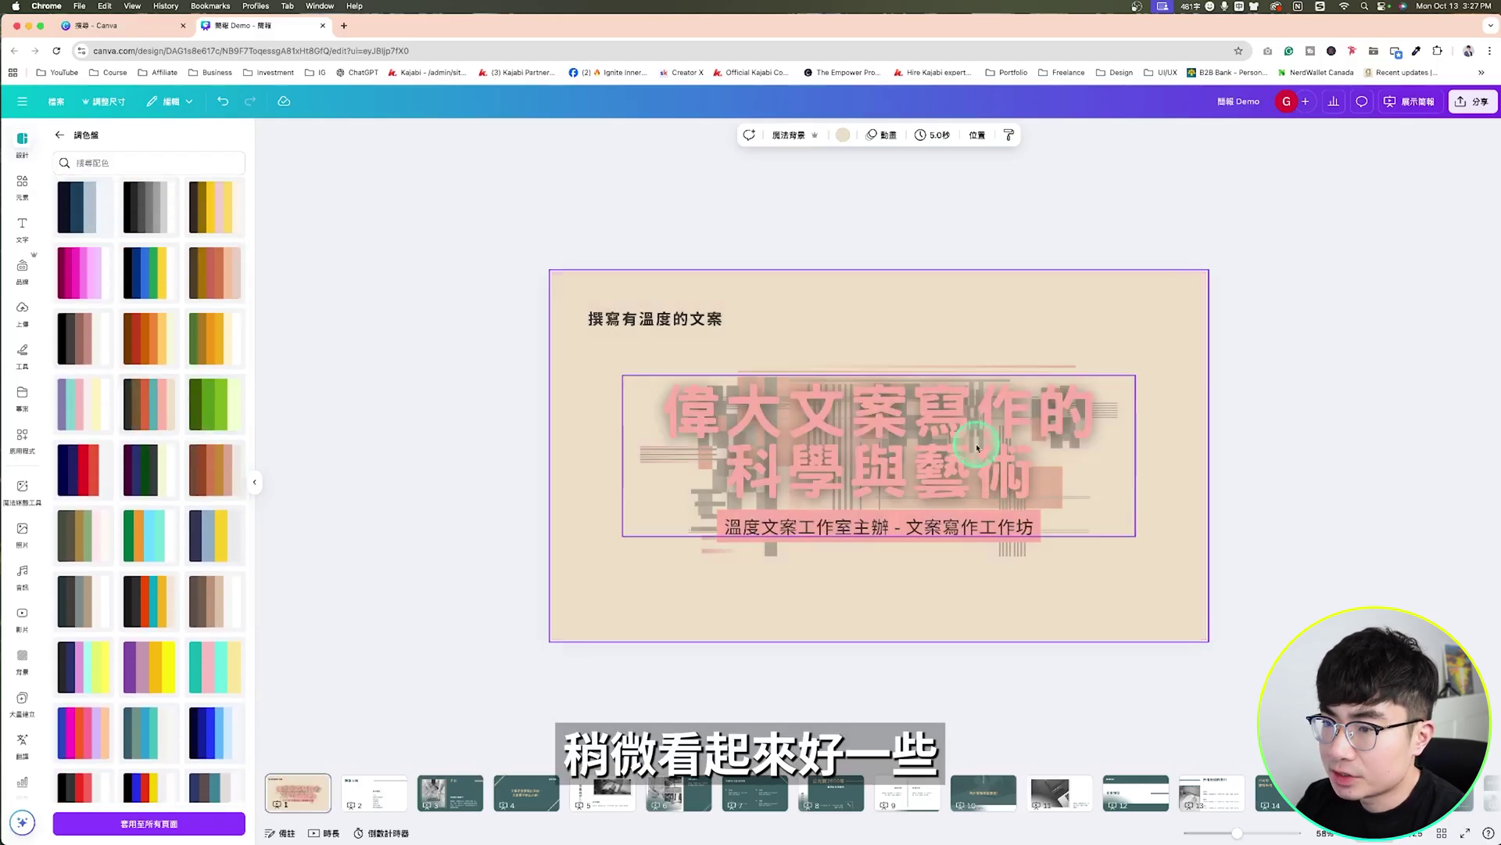
{"action": "left_click", "coordinate": [716, 476]}
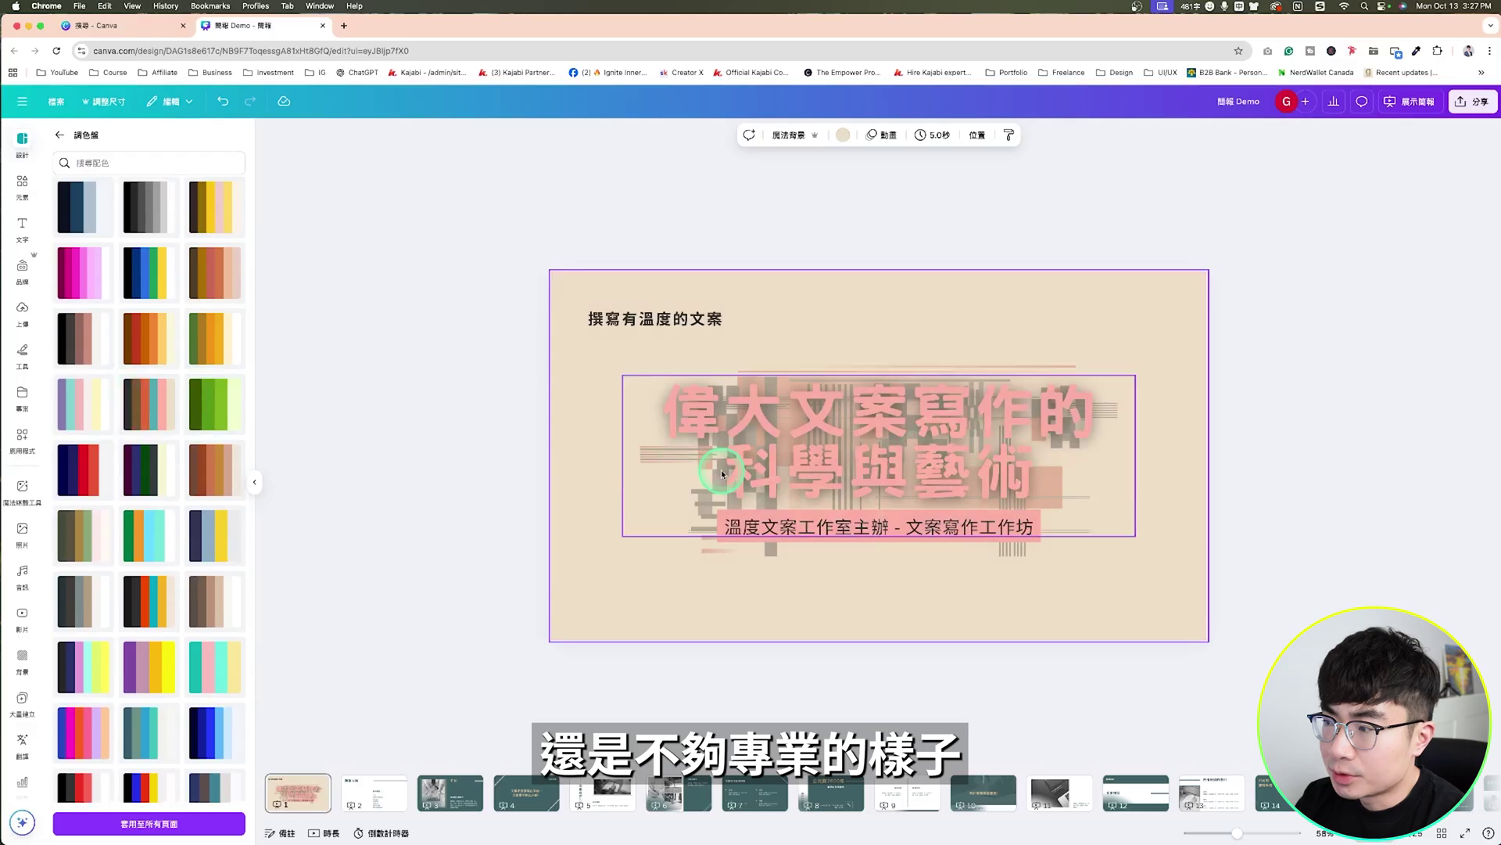
Choose the pink-and-blue palette and apply it to all pages
{"action": "left_click", "coordinate": [203, 257]}
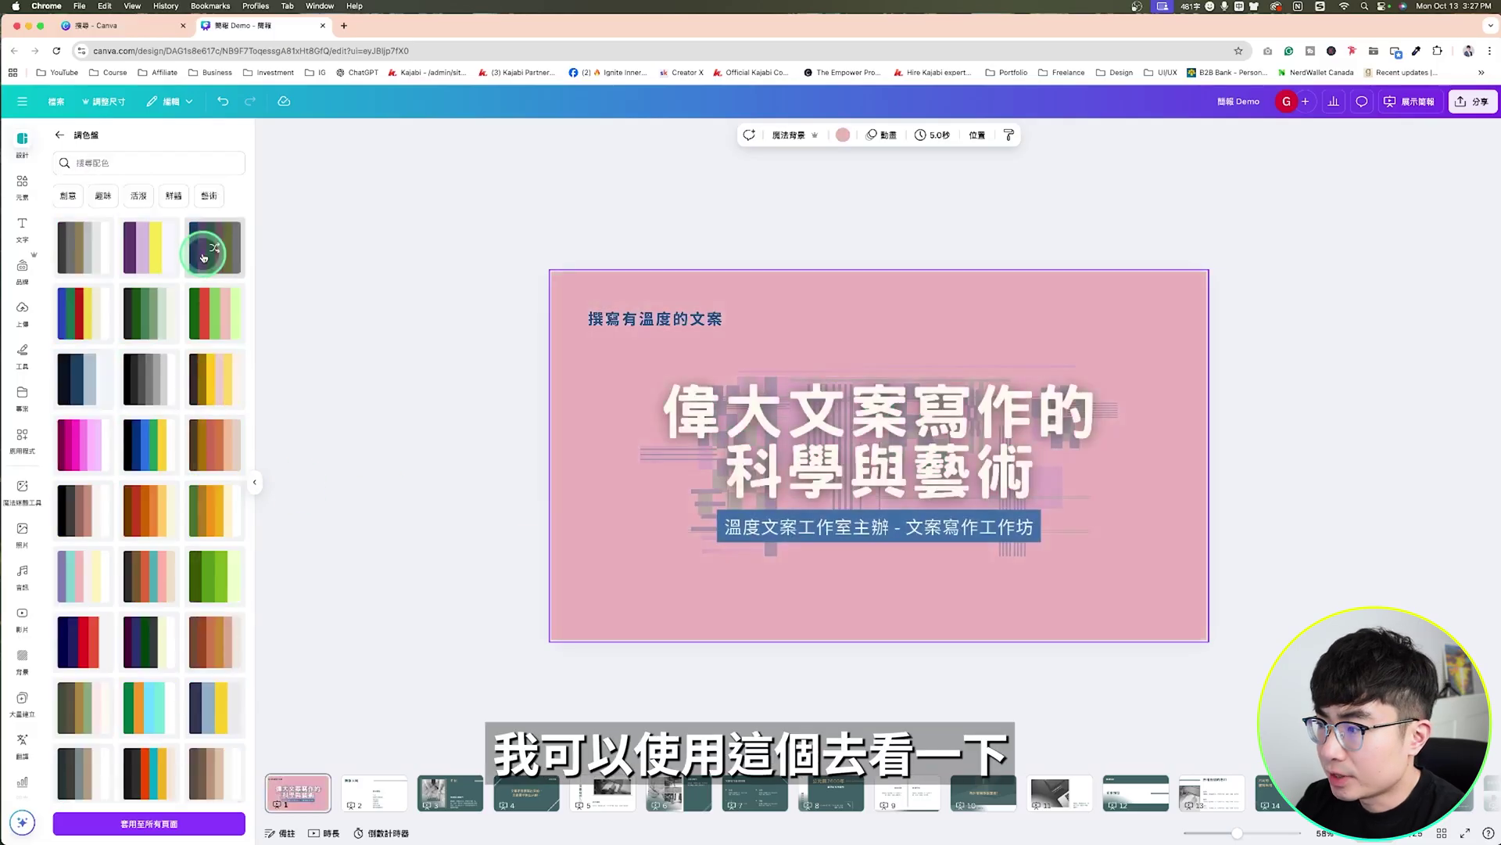
{"action": "left_click", "coordinate": [1172, 405]}
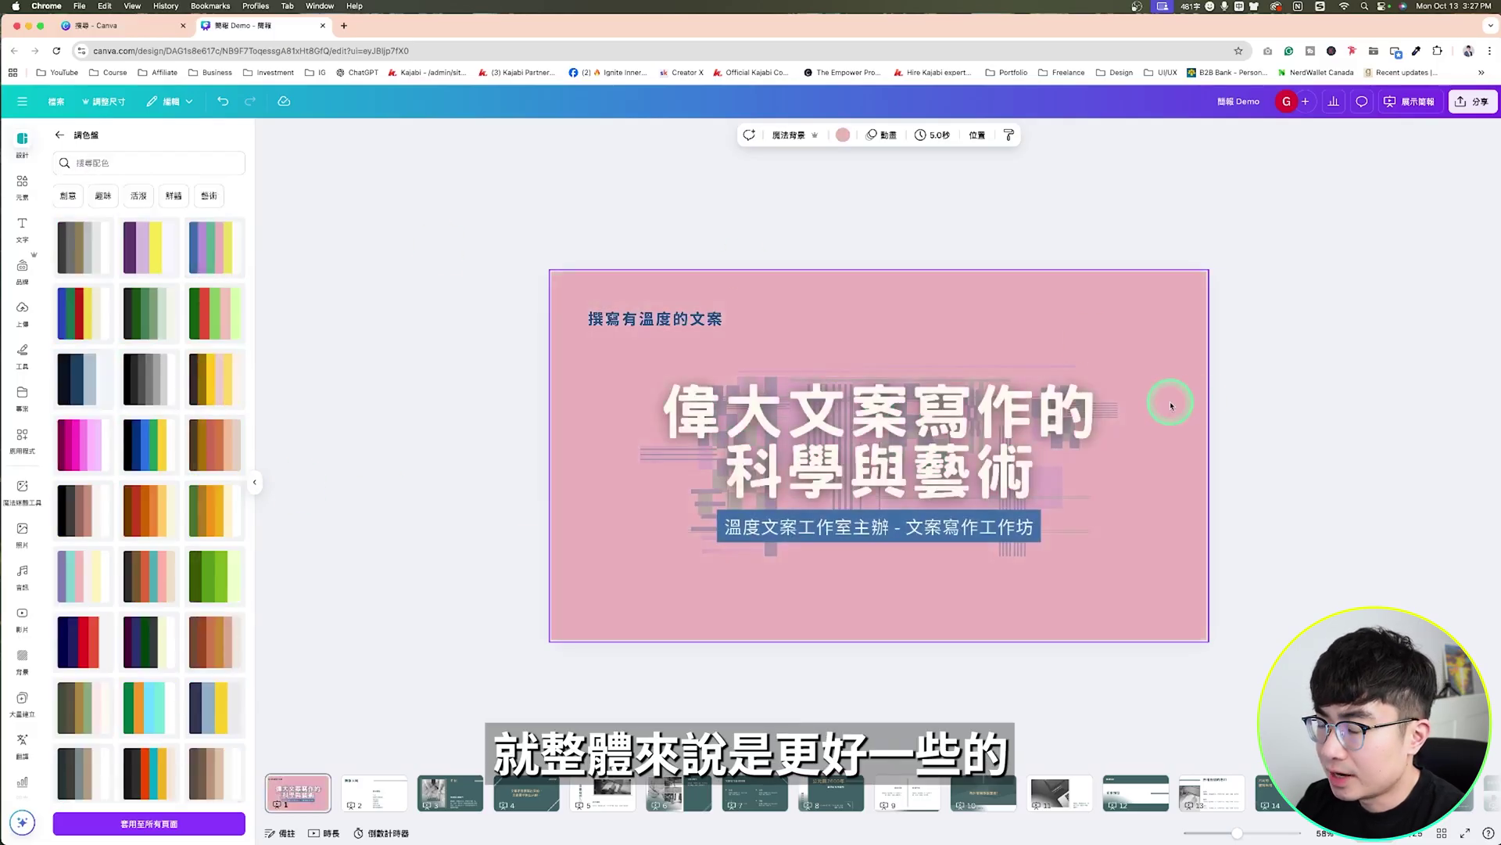
{"action": "left_click", "coordinate": [435, 729]}
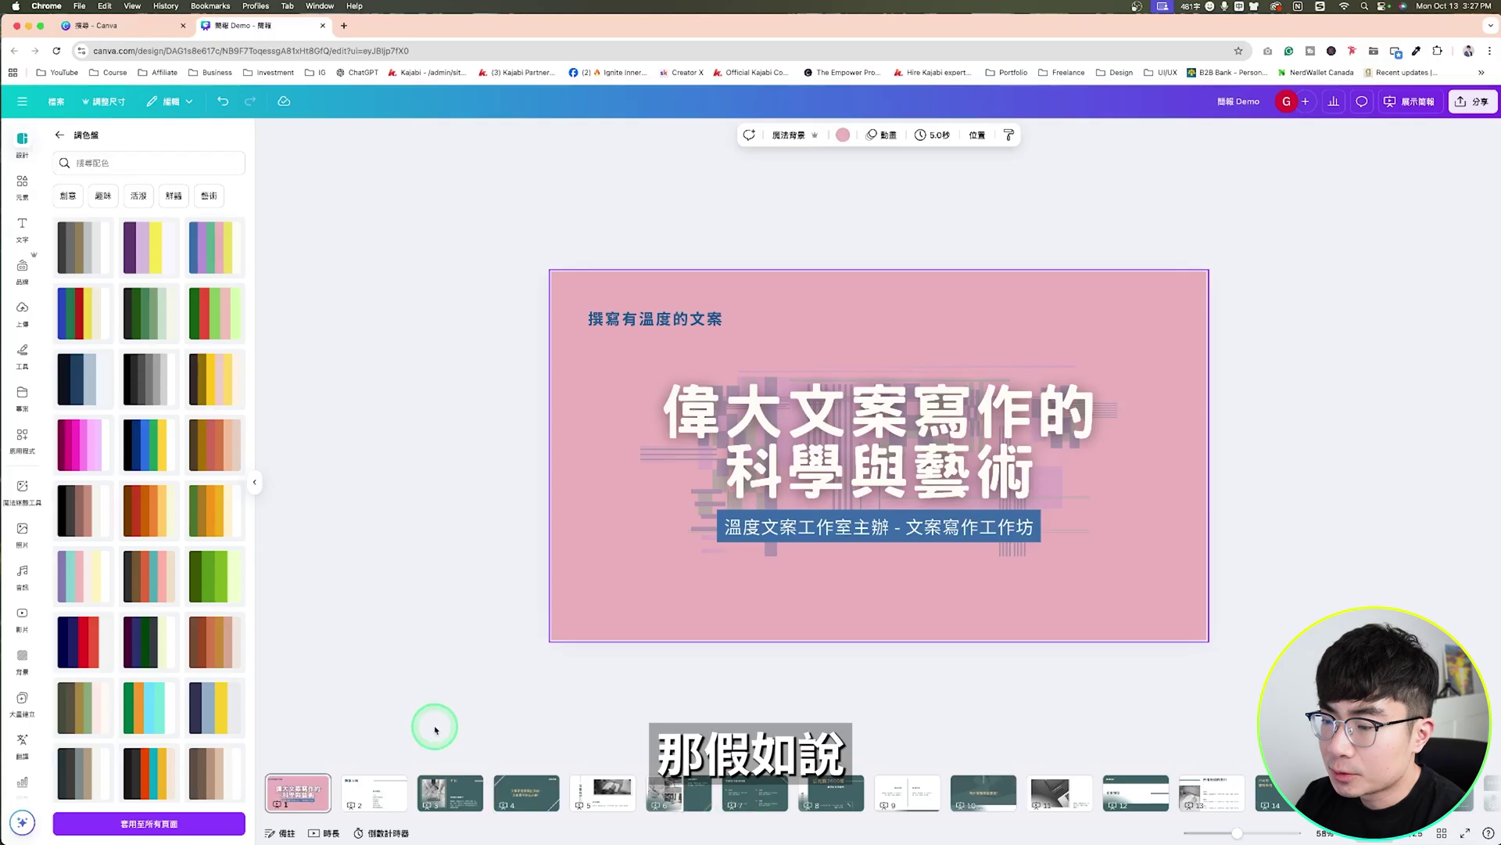
{"action": "left_click", "coordinate": [454, 792]}
{"action": "left_click", "coordinate": [545, 796]}
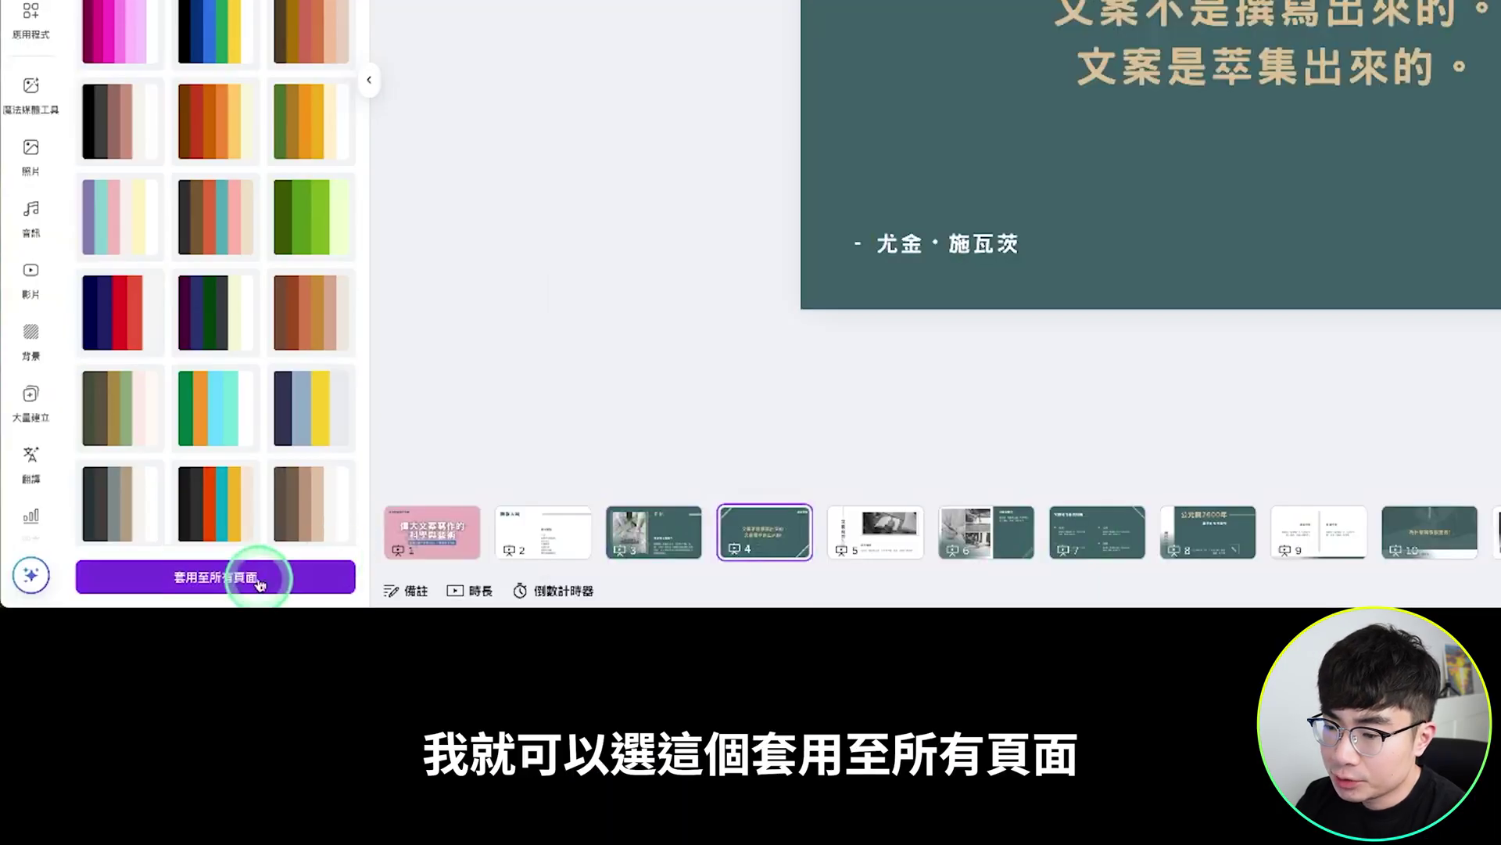
{"action": "left_click", "coordinate": [271, 585]}
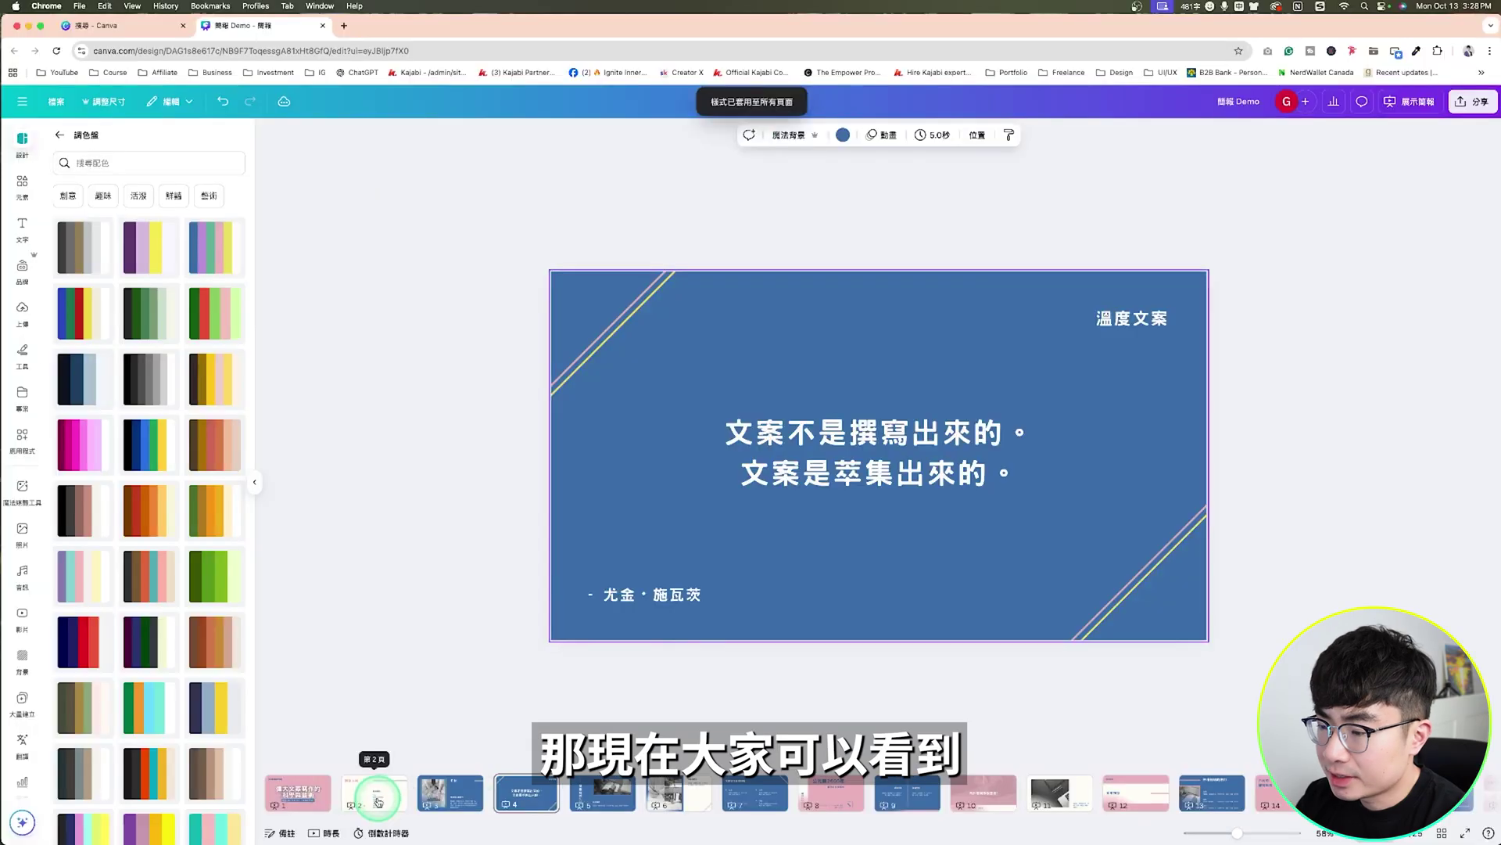
Step through every recoloured slide and return to the title slide
{"action": "left_click", "coordinate": [297, 791]}
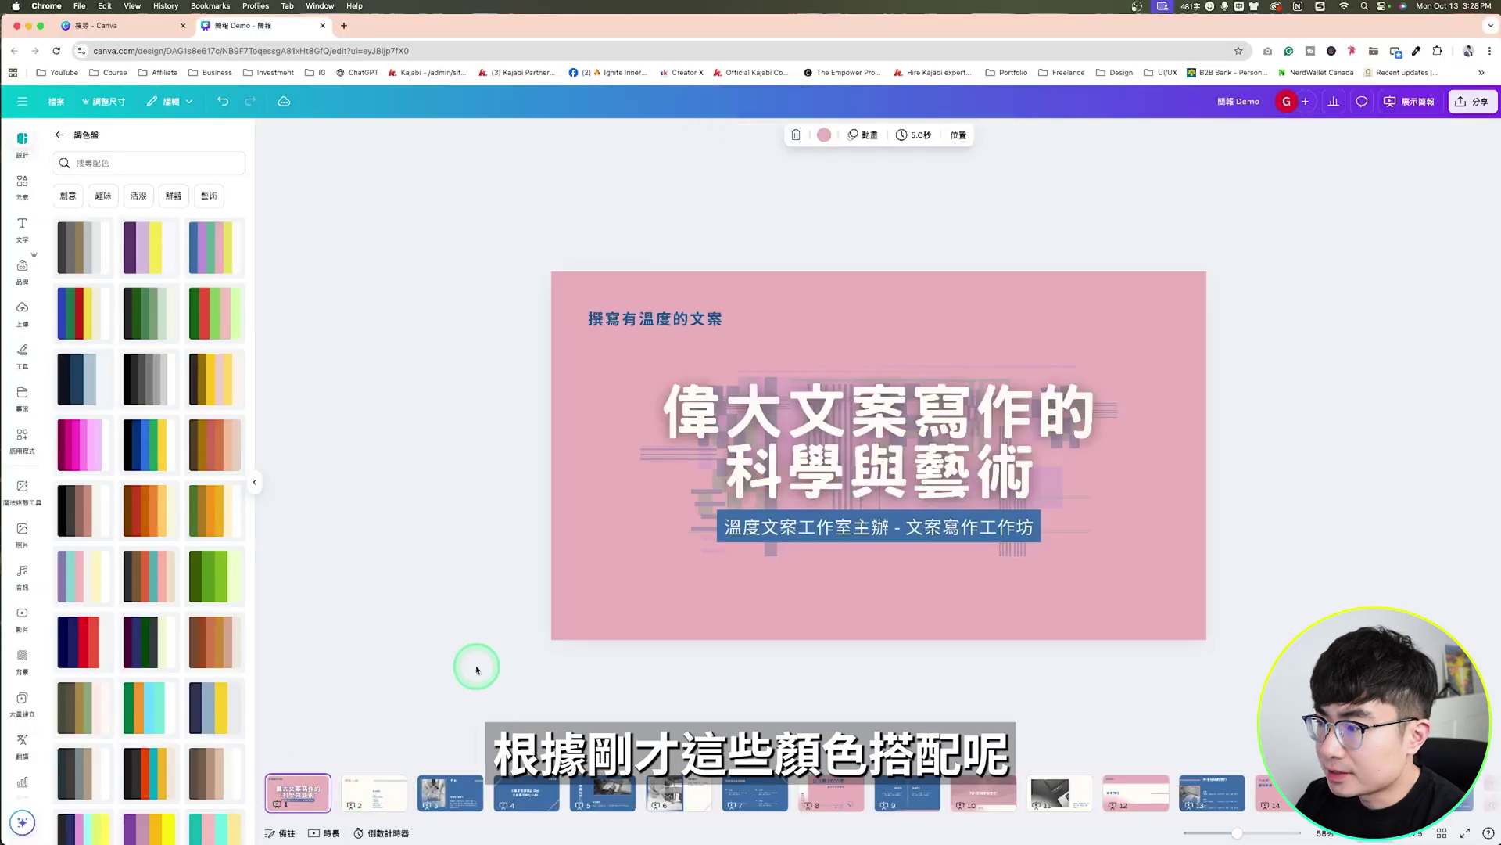
{"action": "left_click", "coordinate": [632, 792]}
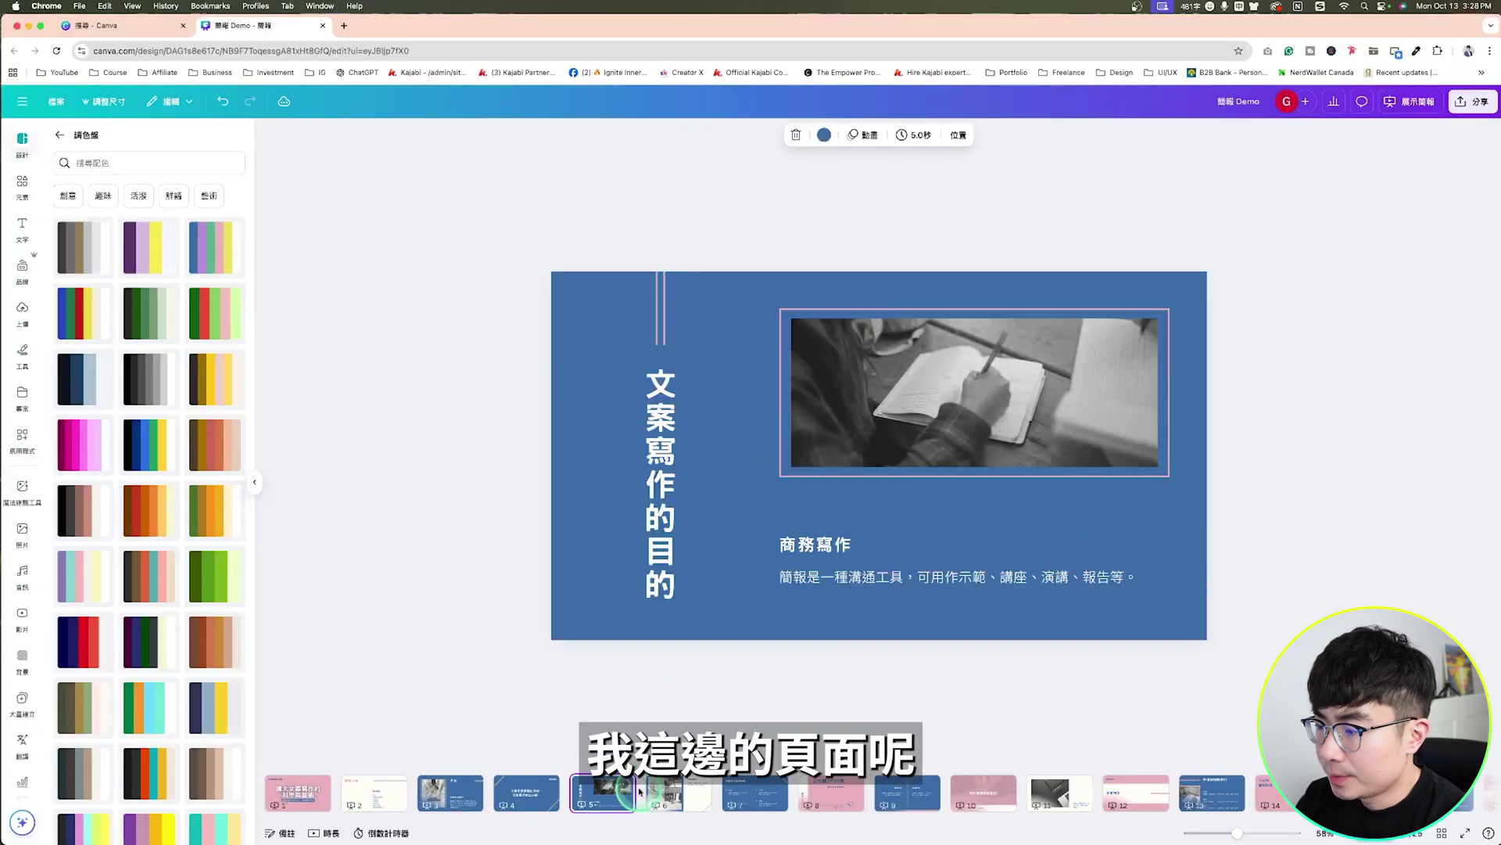
{"action": "left_click", "coordinate": [701, 795]}
{"action": "left_click", "coordinate": [831, 792]}
{"action": "left_click", "coordinate": [907, 792]}
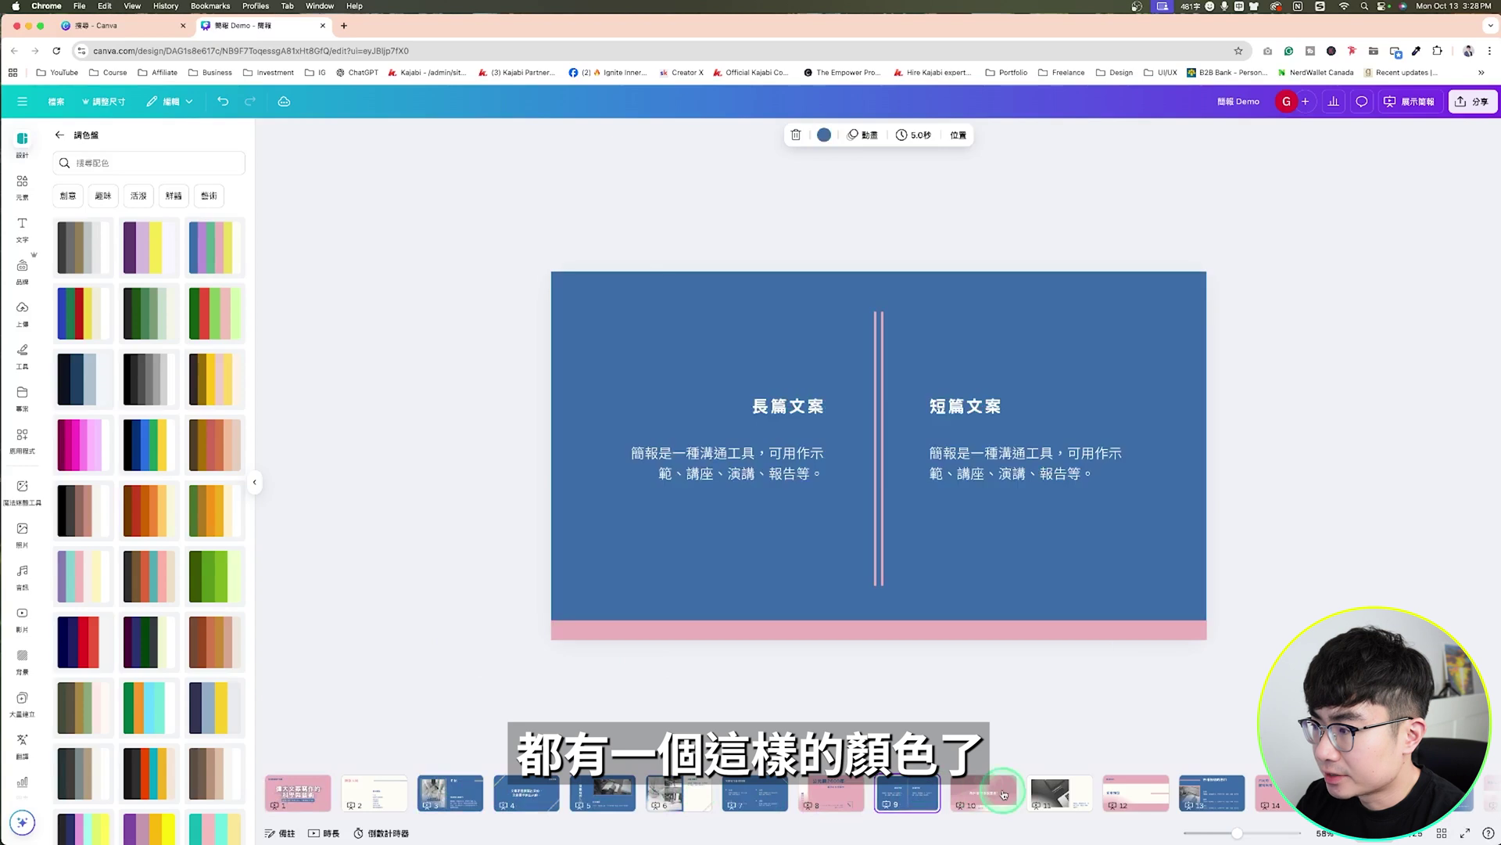
{"action": "left_click", "coordinate": [1008, 794]}
{"action": "left_click", "coordinate": [1059, 792]}
{"action": "left_click", "coordinate": [1136, 793]}
{"action": "left_click", "coordinate": [1212, 792]}
{"action": "left_click", "coordinate": [298, 792]}
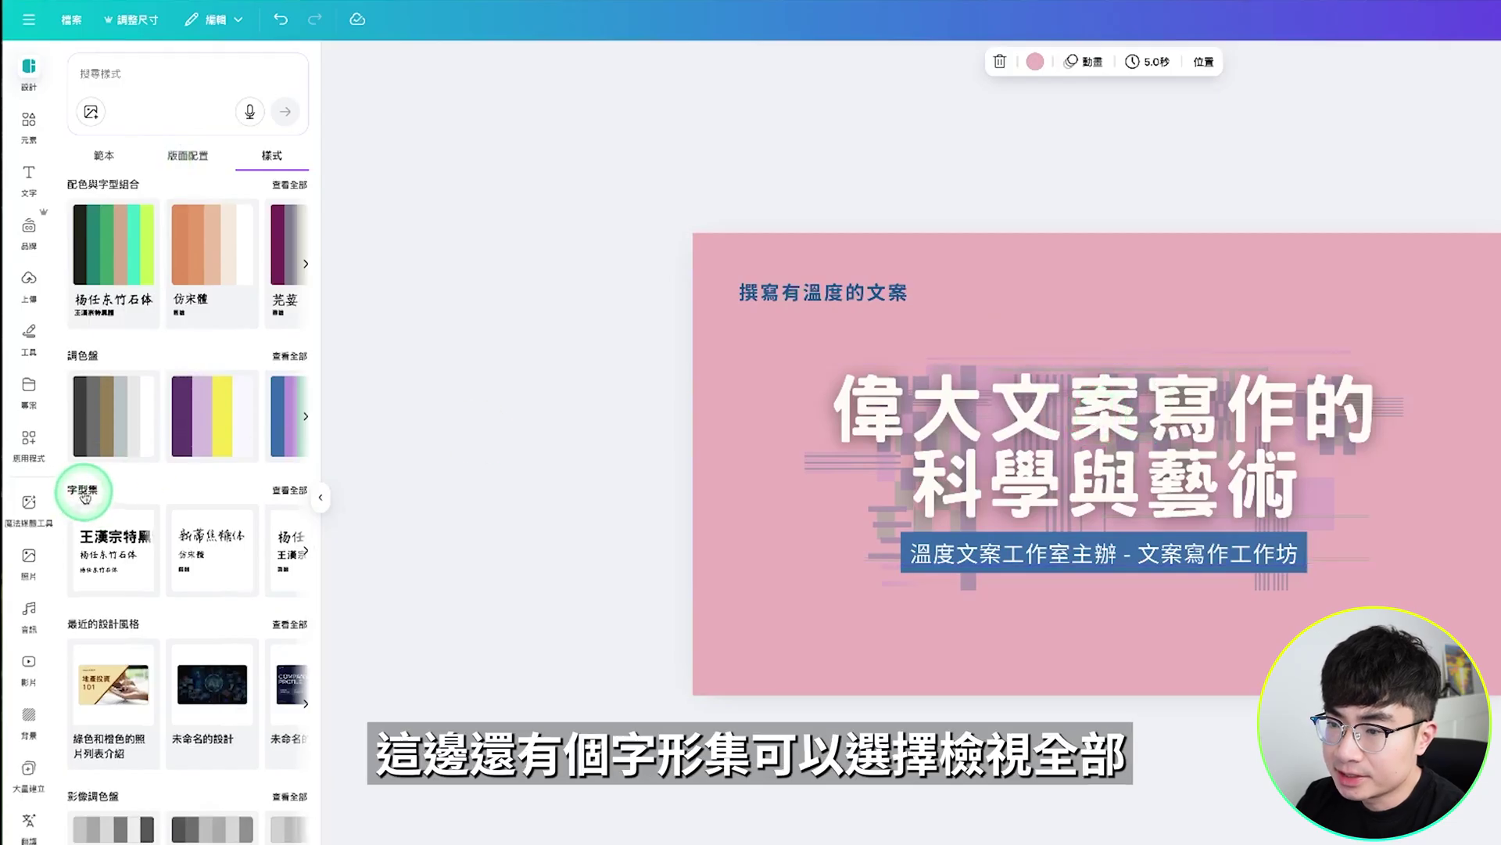
Try several font sets, including 可画动感隶, then apply 王漢宗特黑 to all pages
{"action": "left_click", "coordinate": [288, 491]}
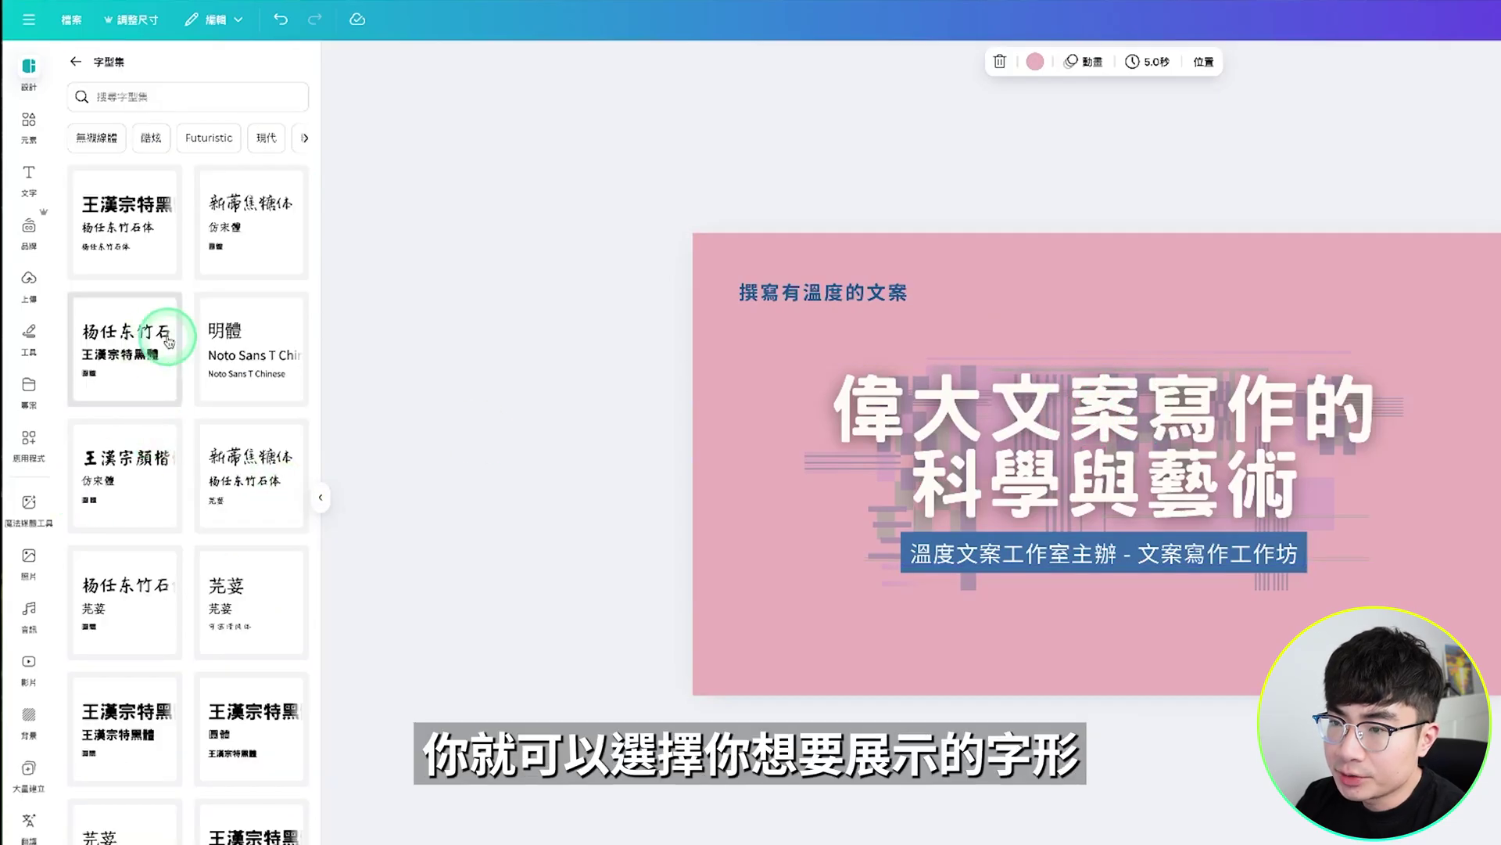
{"action": "scroll", "coordinate": [162, 402], "scroll_direction": "down", "scroll_amount": 3}
{"action": "scroll", "coordinate": [160, 406], "scroll_direction": "down", "scroll_amount": 1}
{"action": "scroll", "coordinate": [158, 413], "scroll_direction": "down", "scroll_amount": 1}
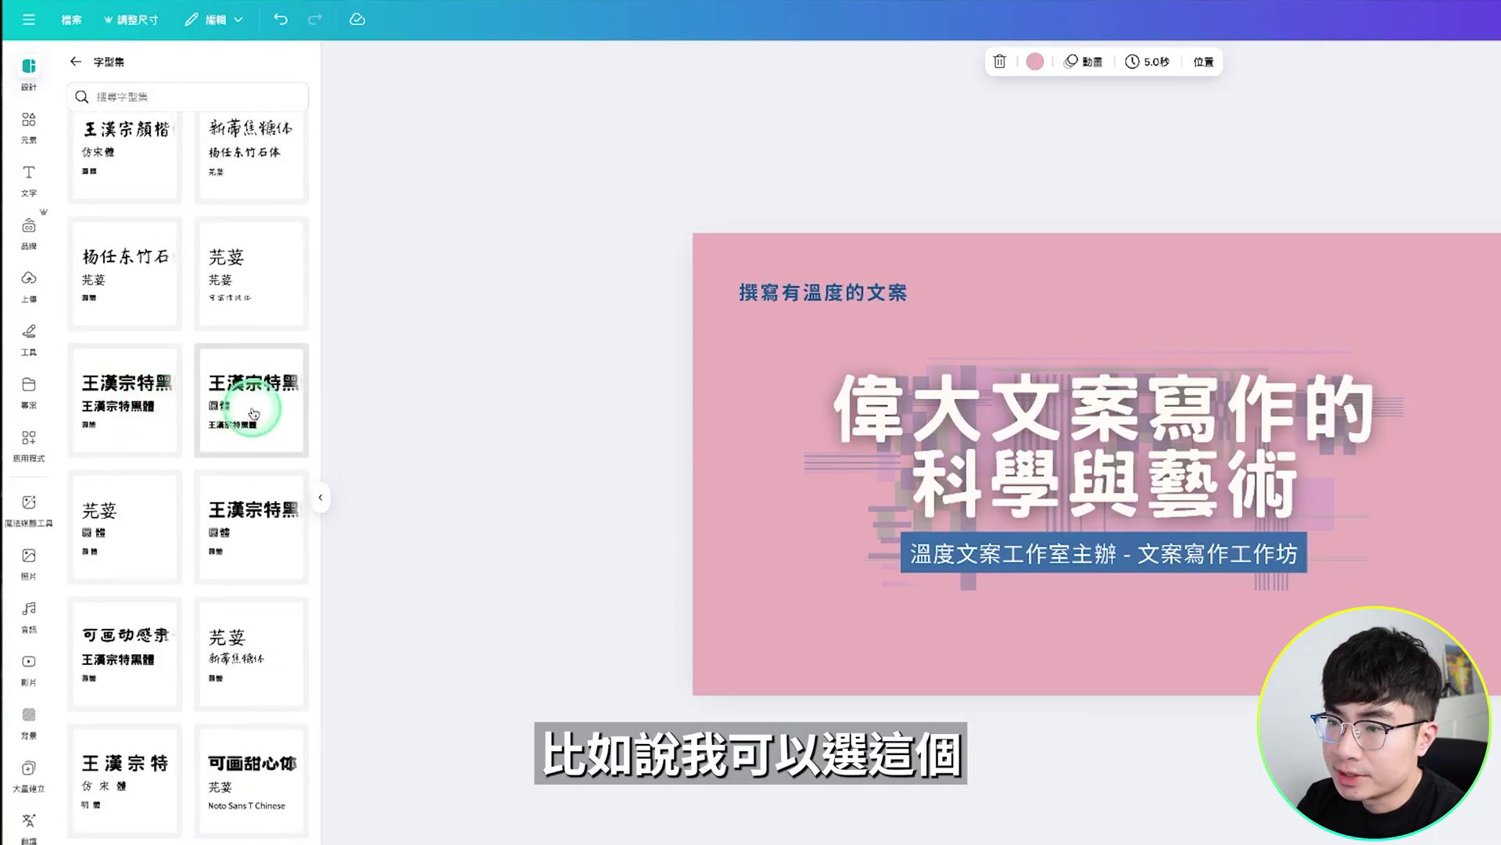
{"action": "left_click", "coordinate": [231, 399]}
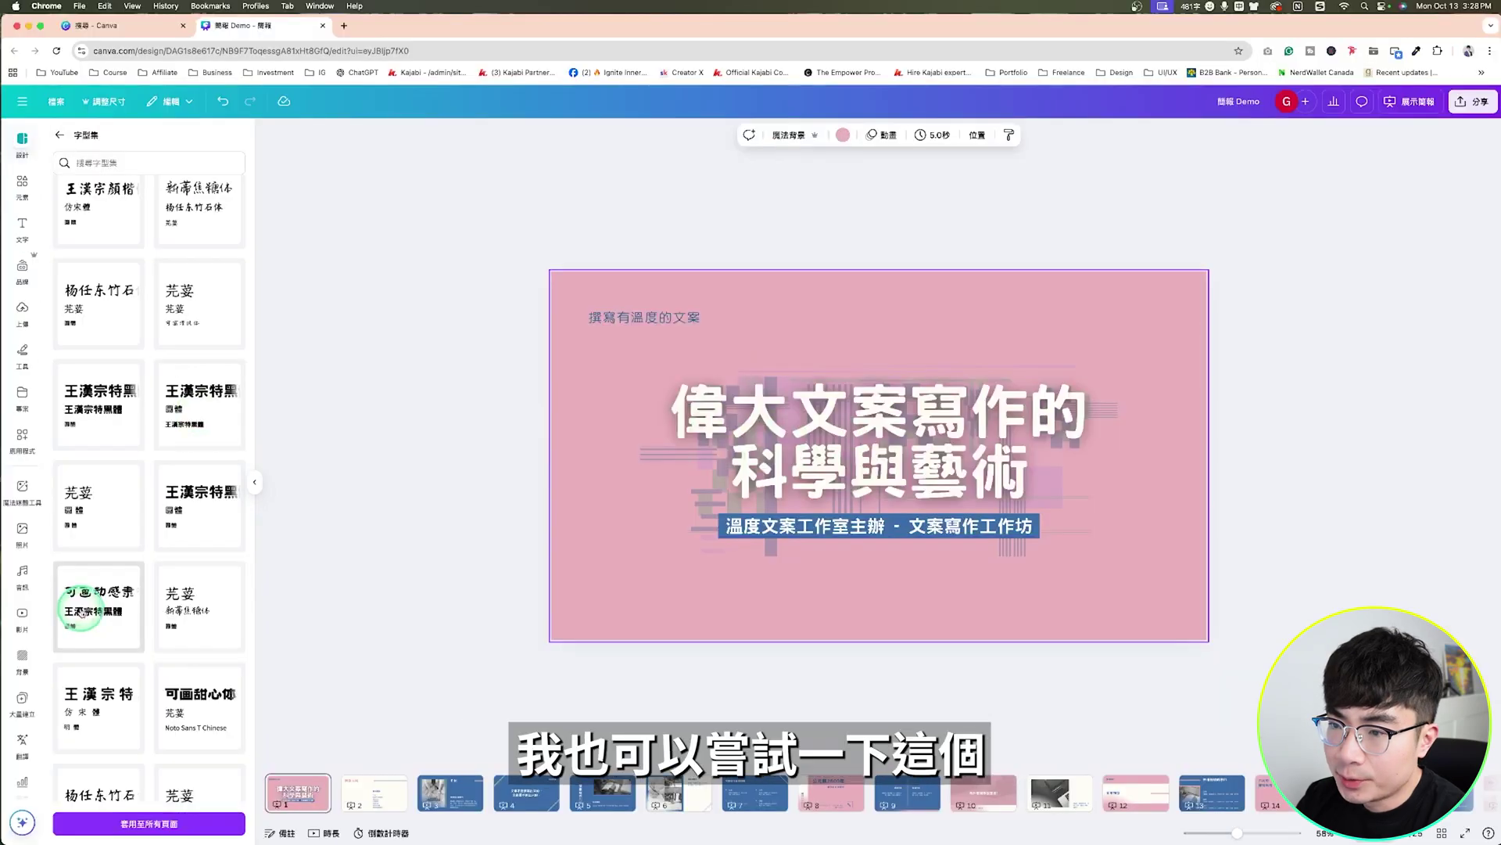
{"action": "left_click", "coordinate": [90, 618]}
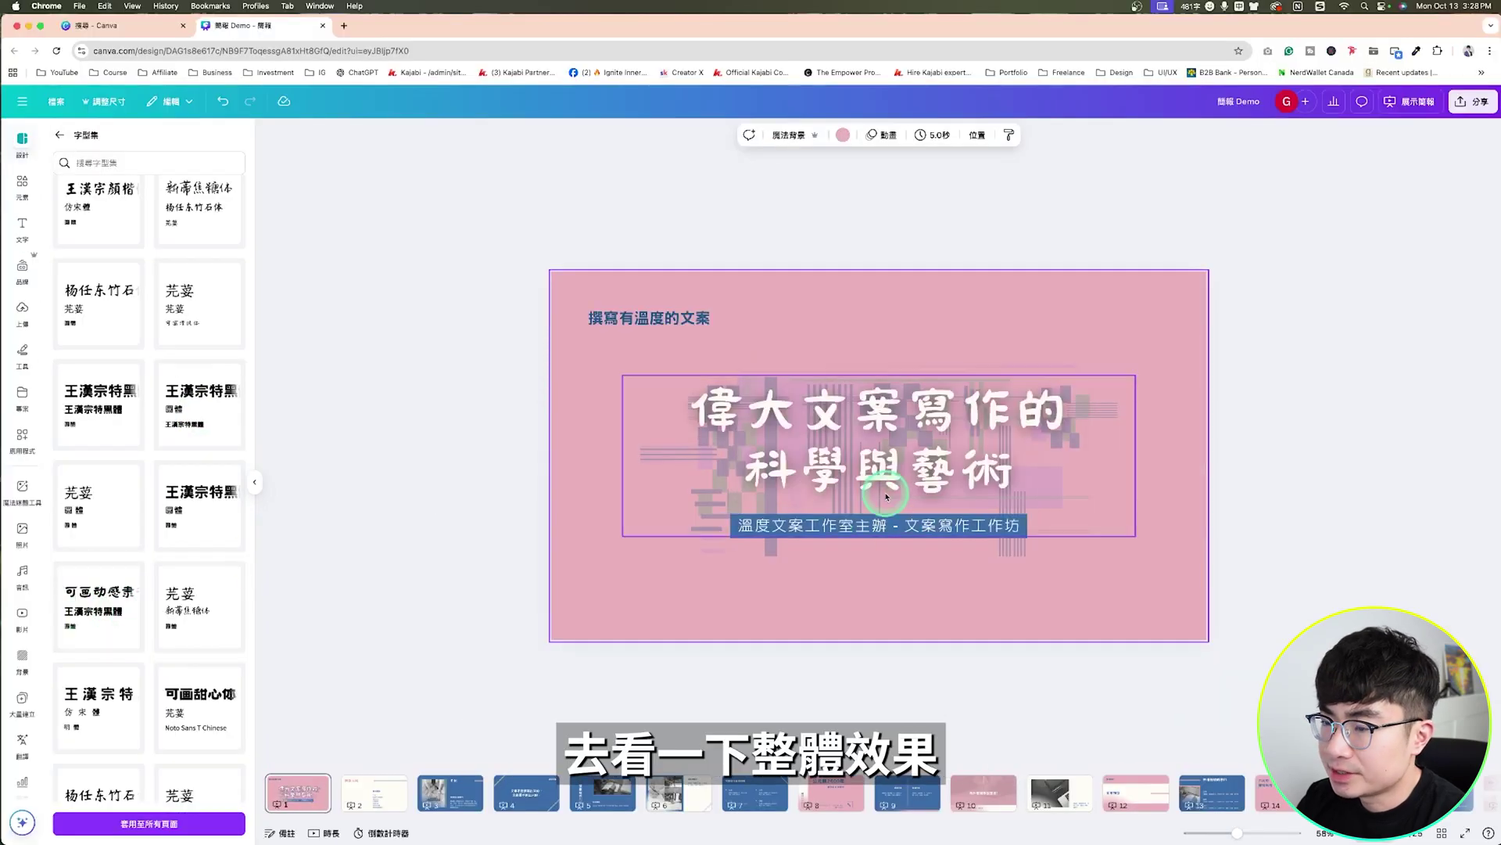
{"action": "left_click", "coordinate": [200, 402]}
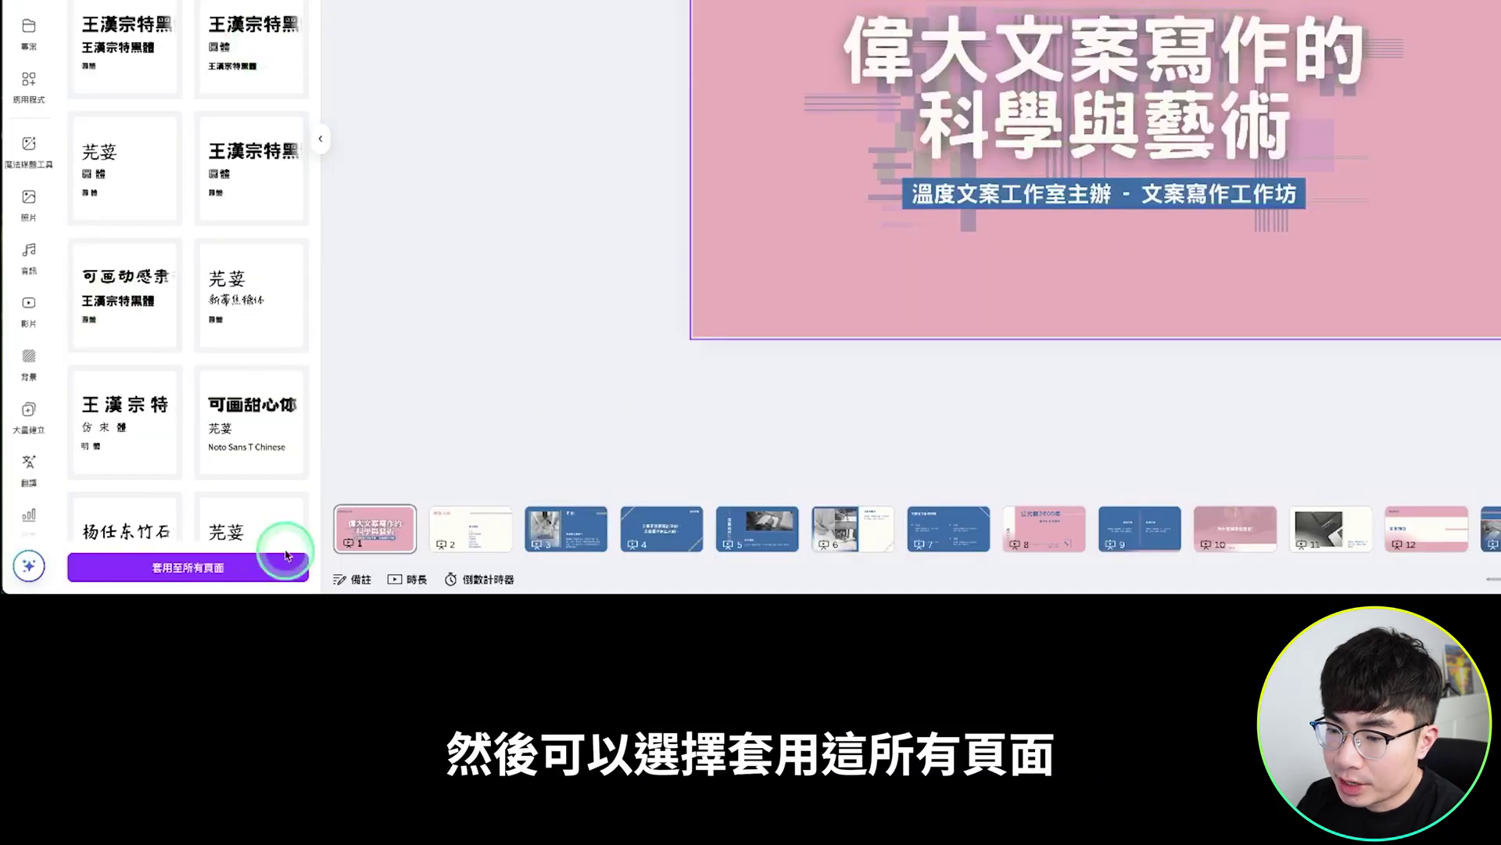
{"action": "left_click", "coordinate": [159, 823]}
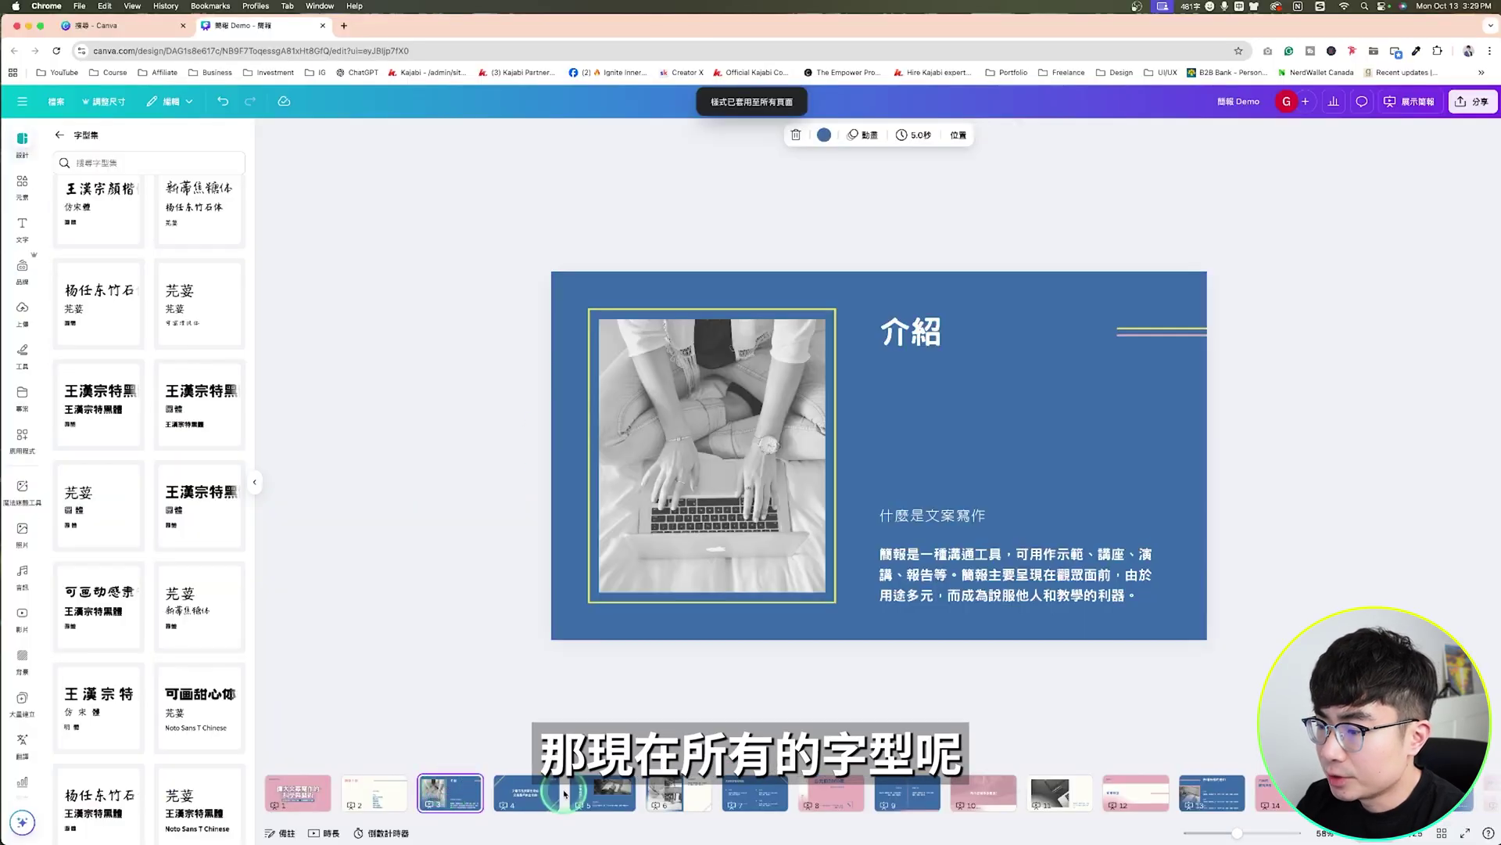
Check slide 5 in the new font, then select the main title for editing
{"action": "left_click", "coordinate": [602, 796]}
{"action": "scroll", "coordinate": [545, 718], "scroll_direction": "up", "scroll_amount": 1}
{"action": "scroll", "coordinate": [545, 718], "scroll_direction": "up", "scroll_amount": 3}
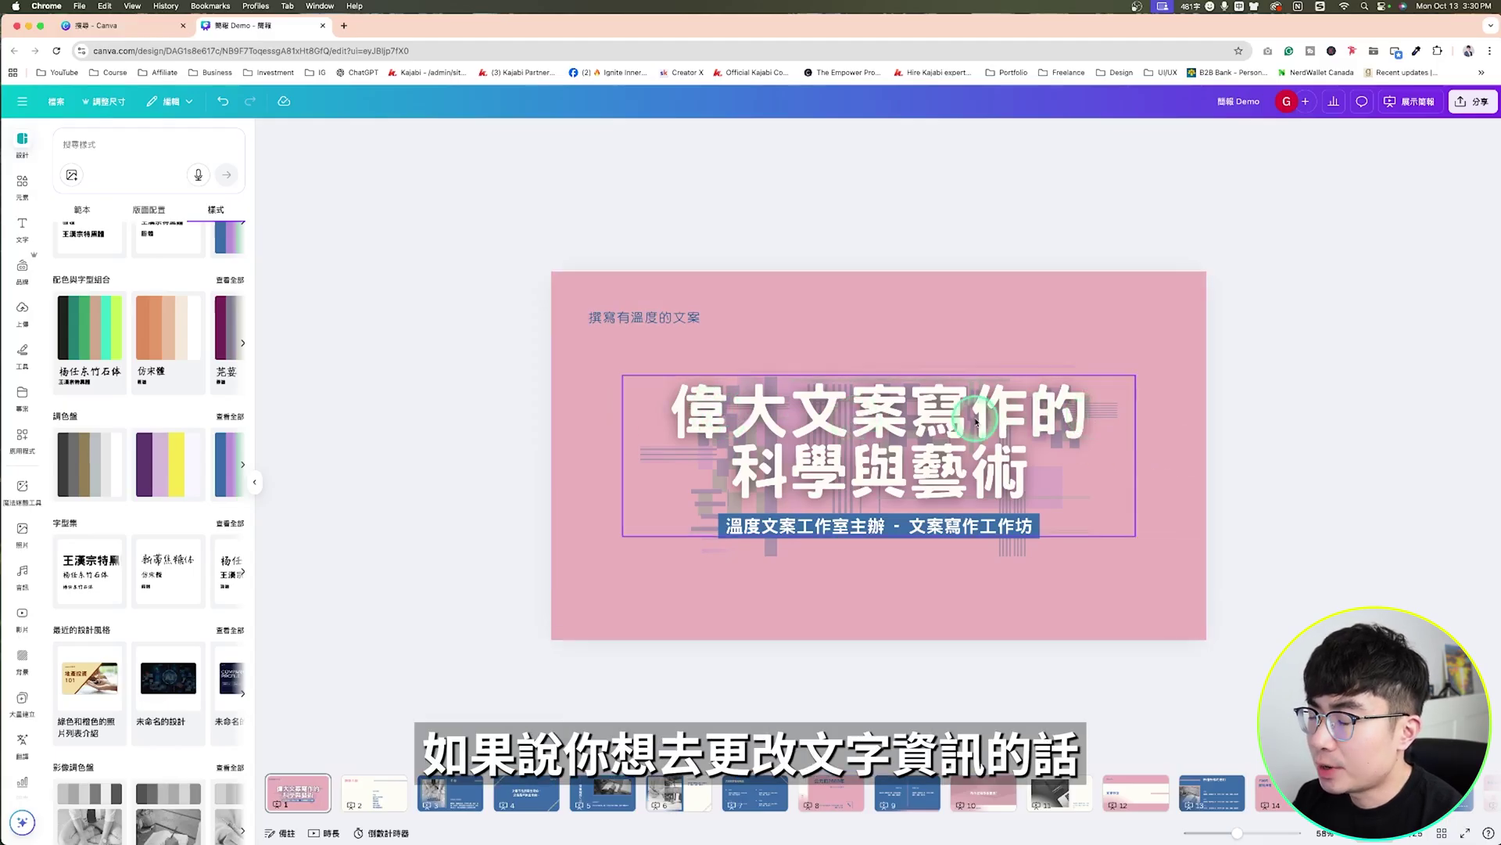
{"action": "double_click", "coordinate": [1017, 425]}
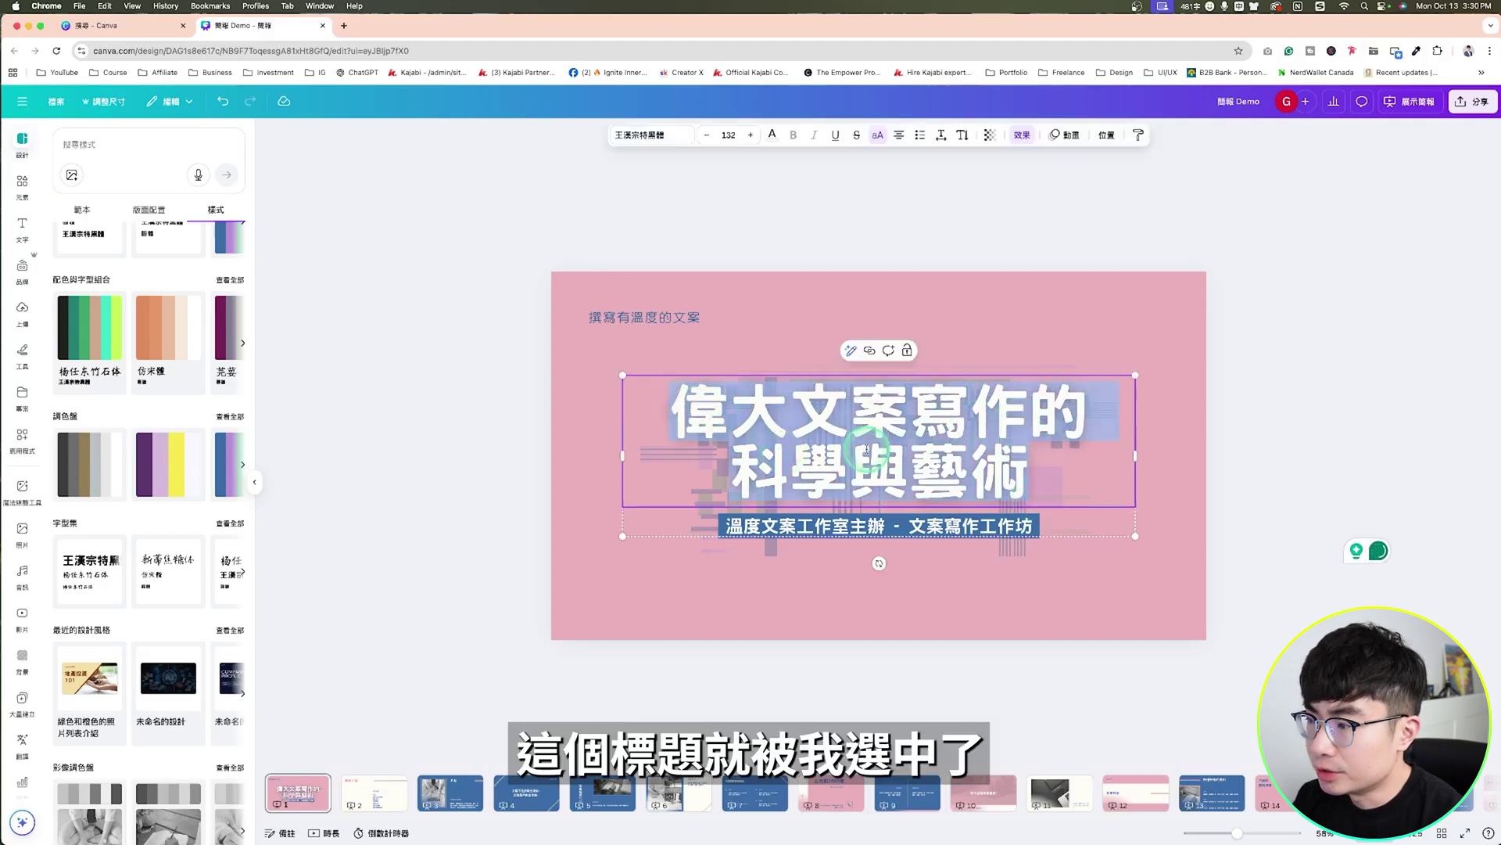
Change the title to 標題縮圖工作坊 and colour it yellow
{"action": "left_click_drag", "start_coordinate": [872, 451], "coordinate": [895, 455]}
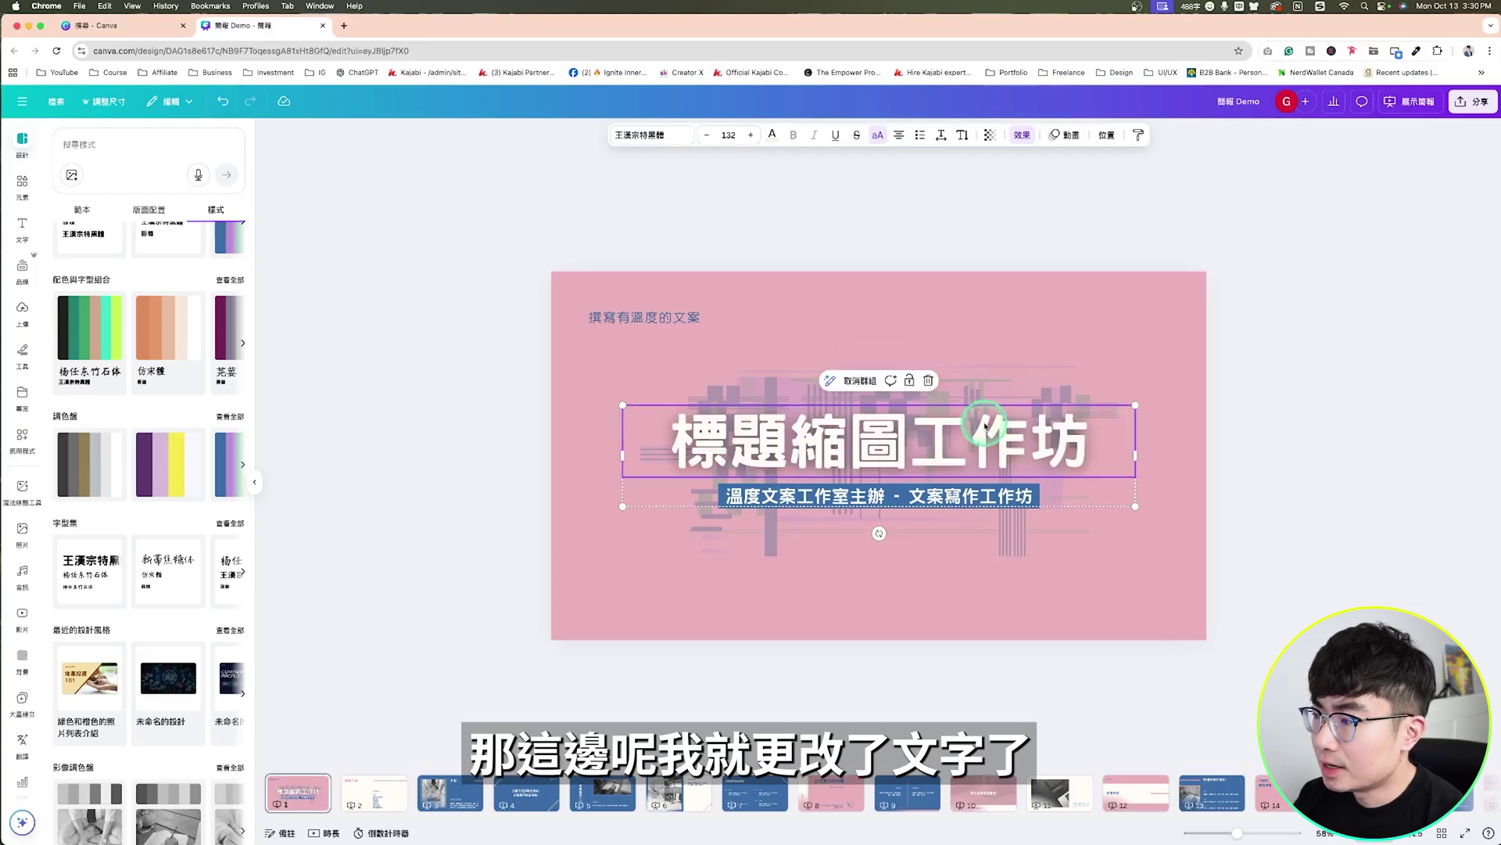
{"action": "left_click", "coordinate": [1054, 428]}
{"action": "left_click_drag", "start_coordinate": [1062, 433], "coordinate": [621, 402]}
{"action": "left_click", "coordinate": [772, 135]}
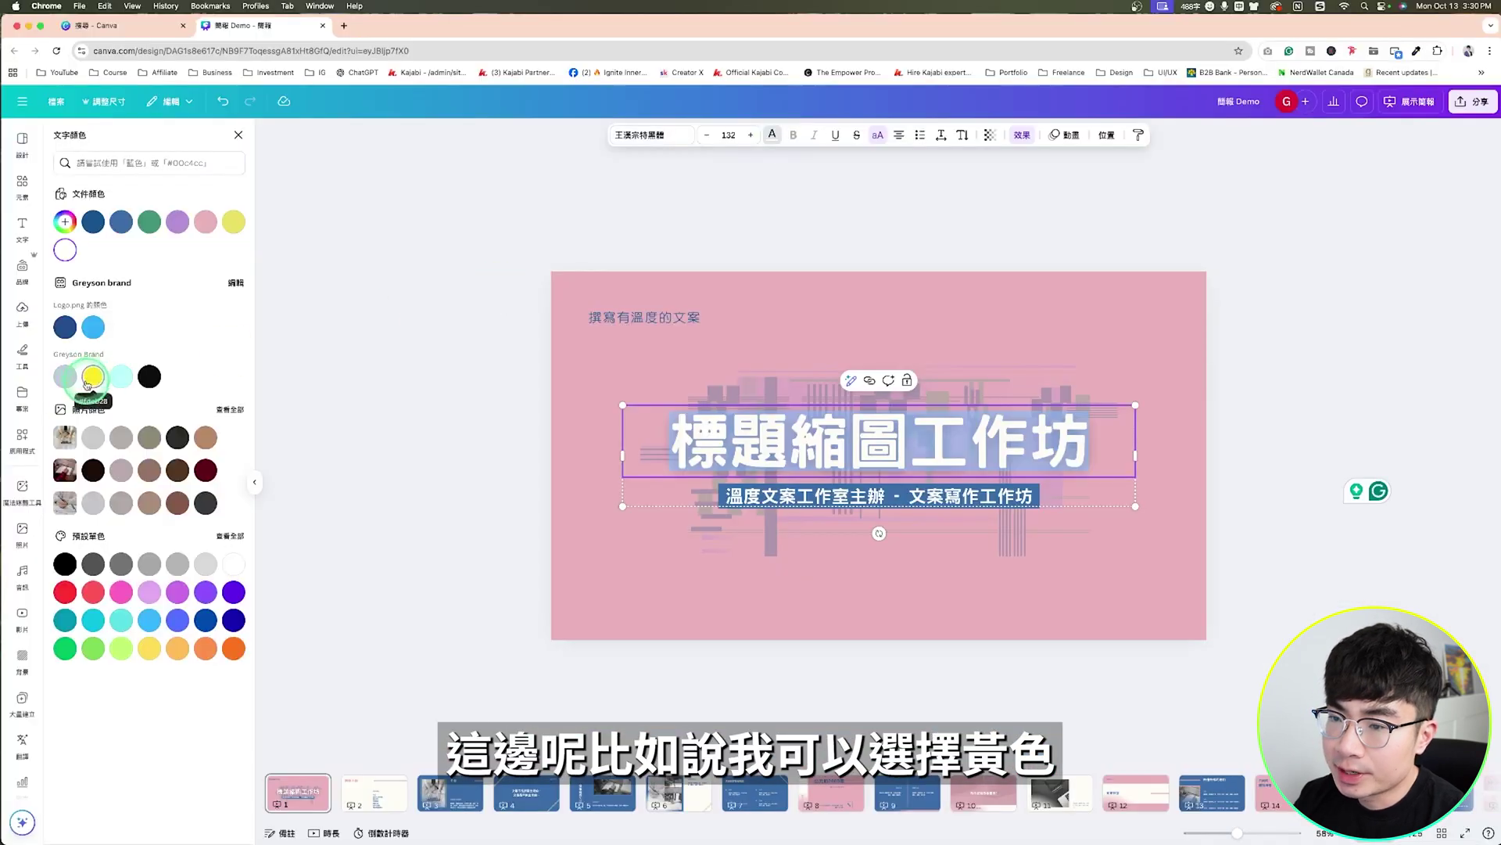
{"action": "left_click", "coordinate": [93, 378]}
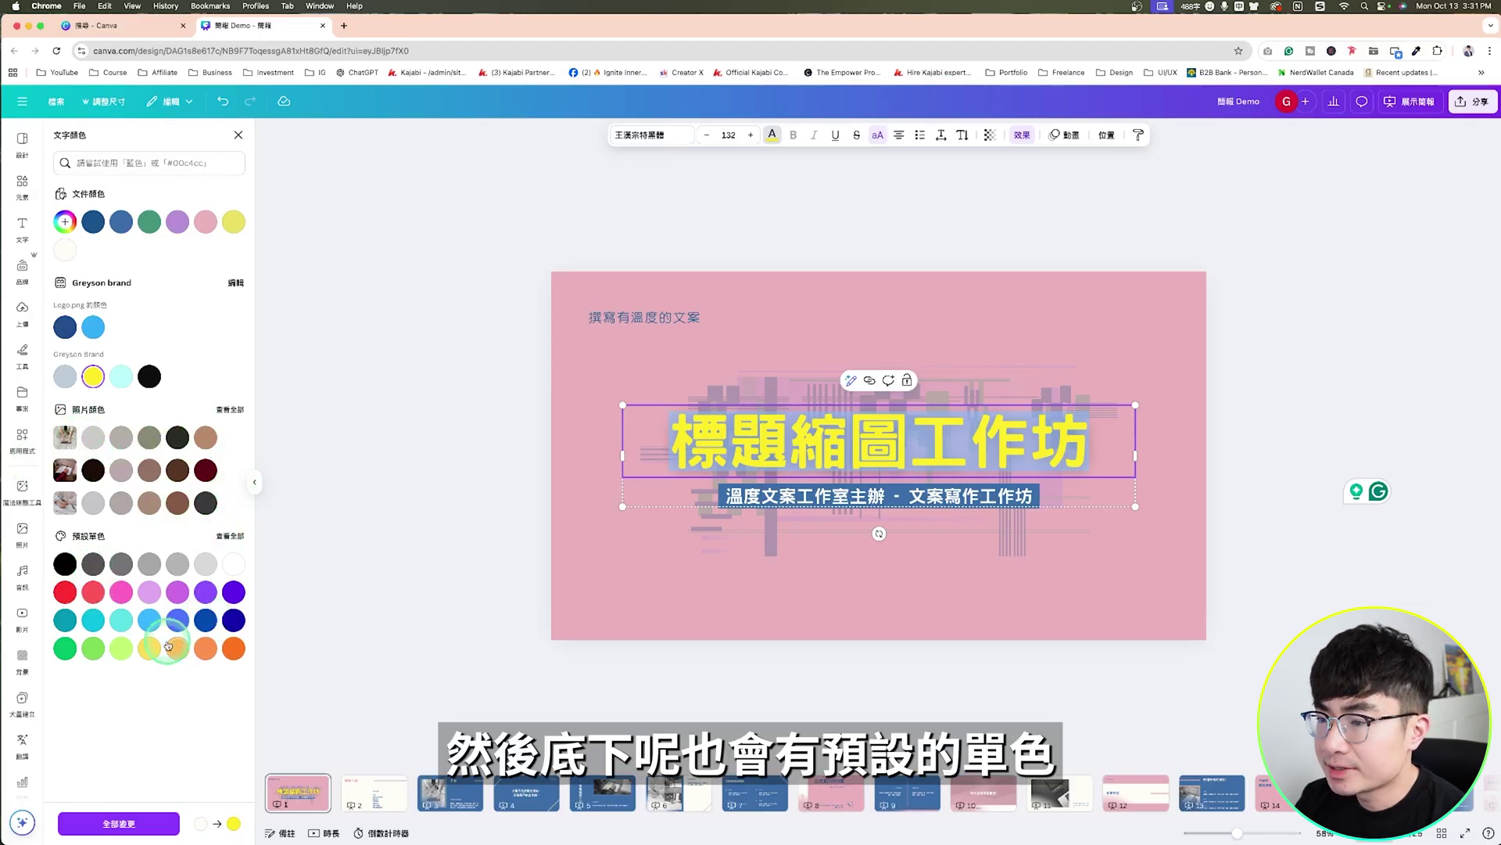
Finish the speaker-name subtitle and delete the 撰寫有溫度的文案 caption
{"action": "left_click", "coordinate": [884, 503]}
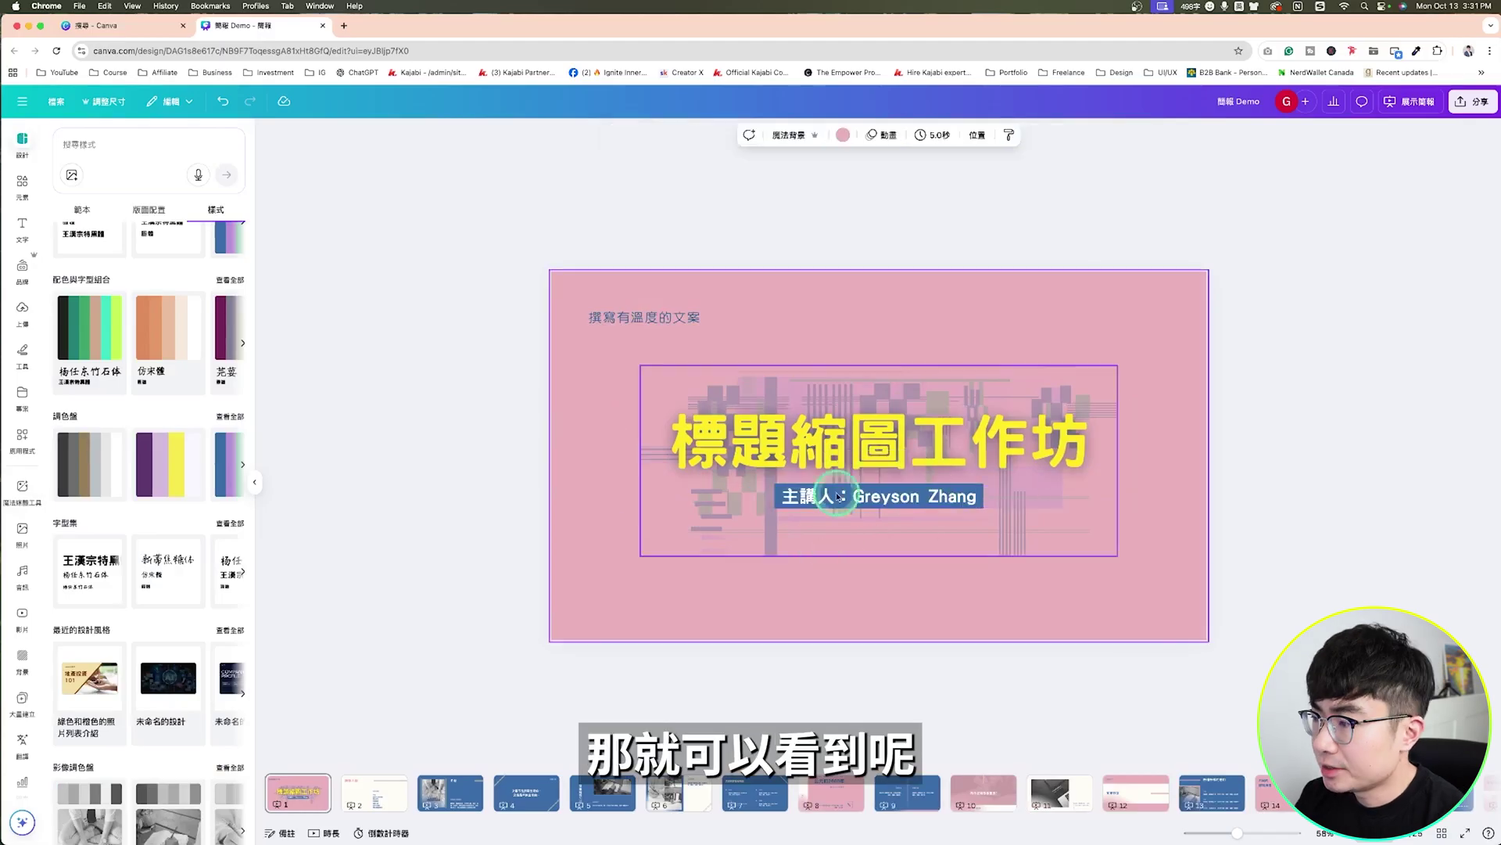
{"action": "left_click", "coordinate": [771, 496]}
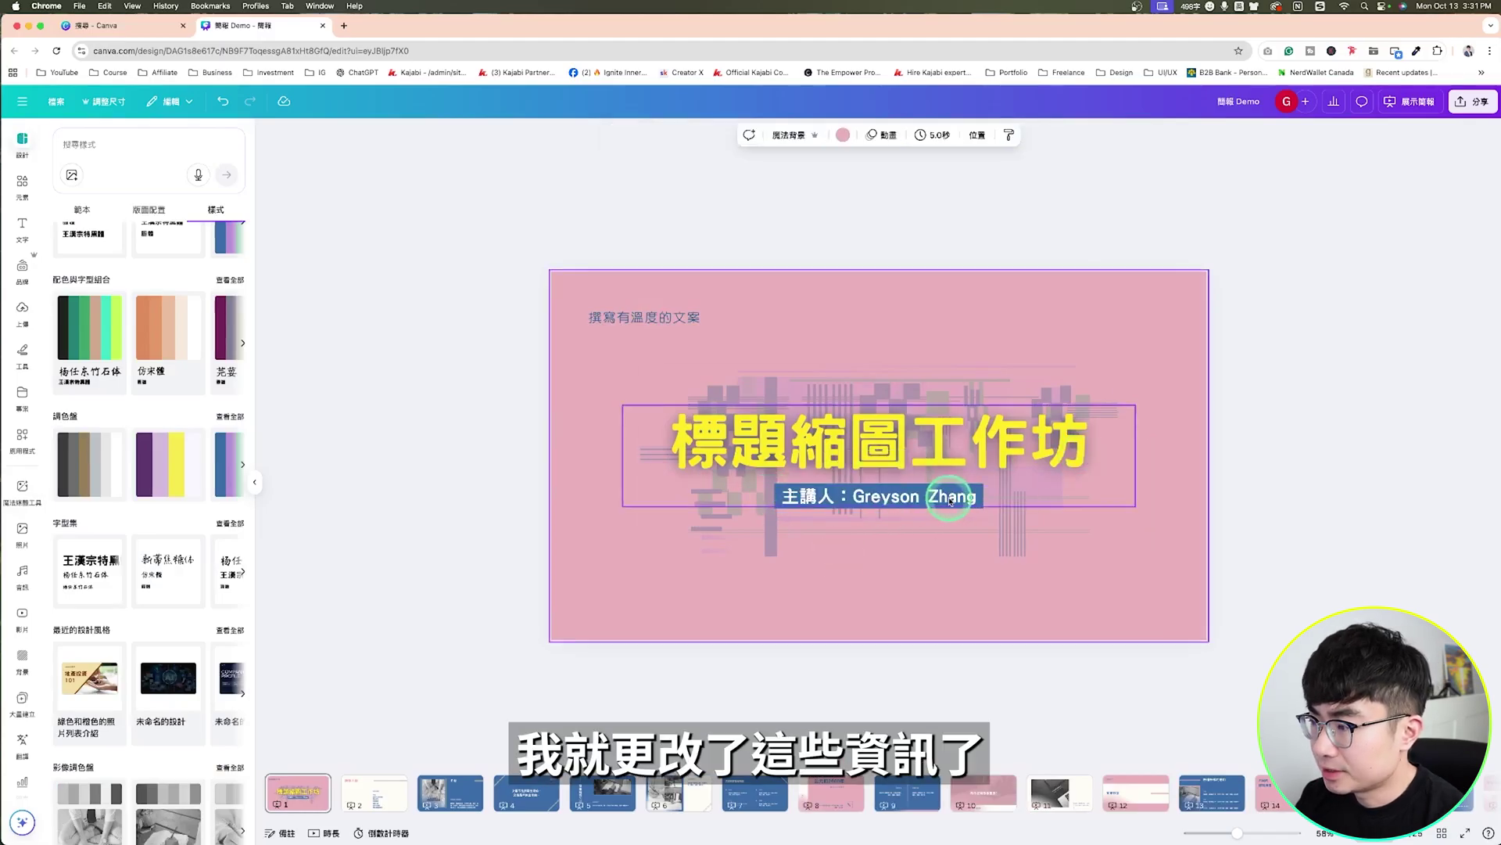
{"action": "left_click", "coordinate": [656, 321]}
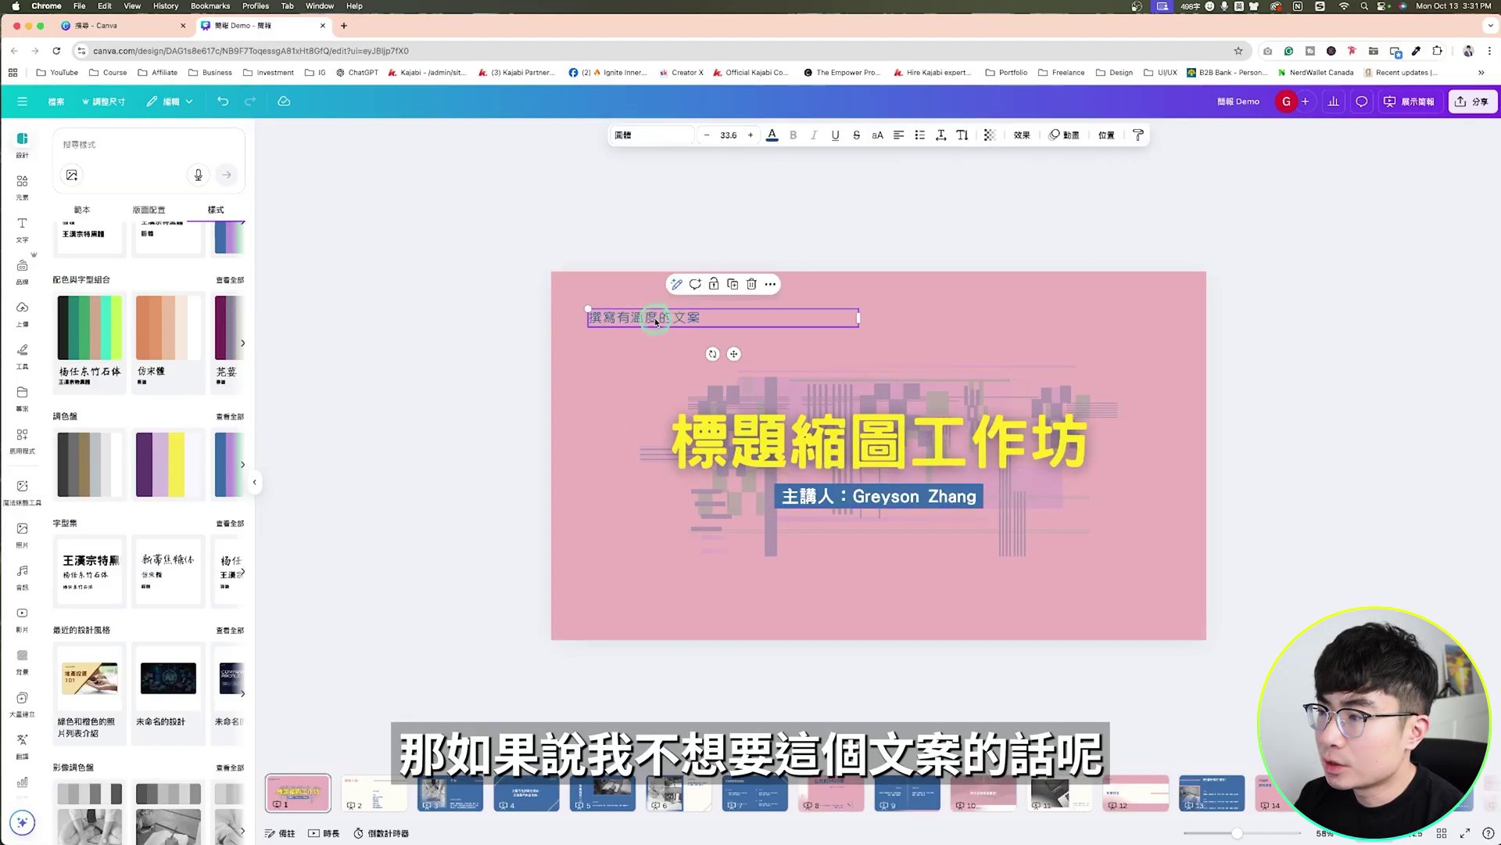
{"action": "left_click", "coordinate": [685, 321]}
{"action": "key", "text": "Delete"}
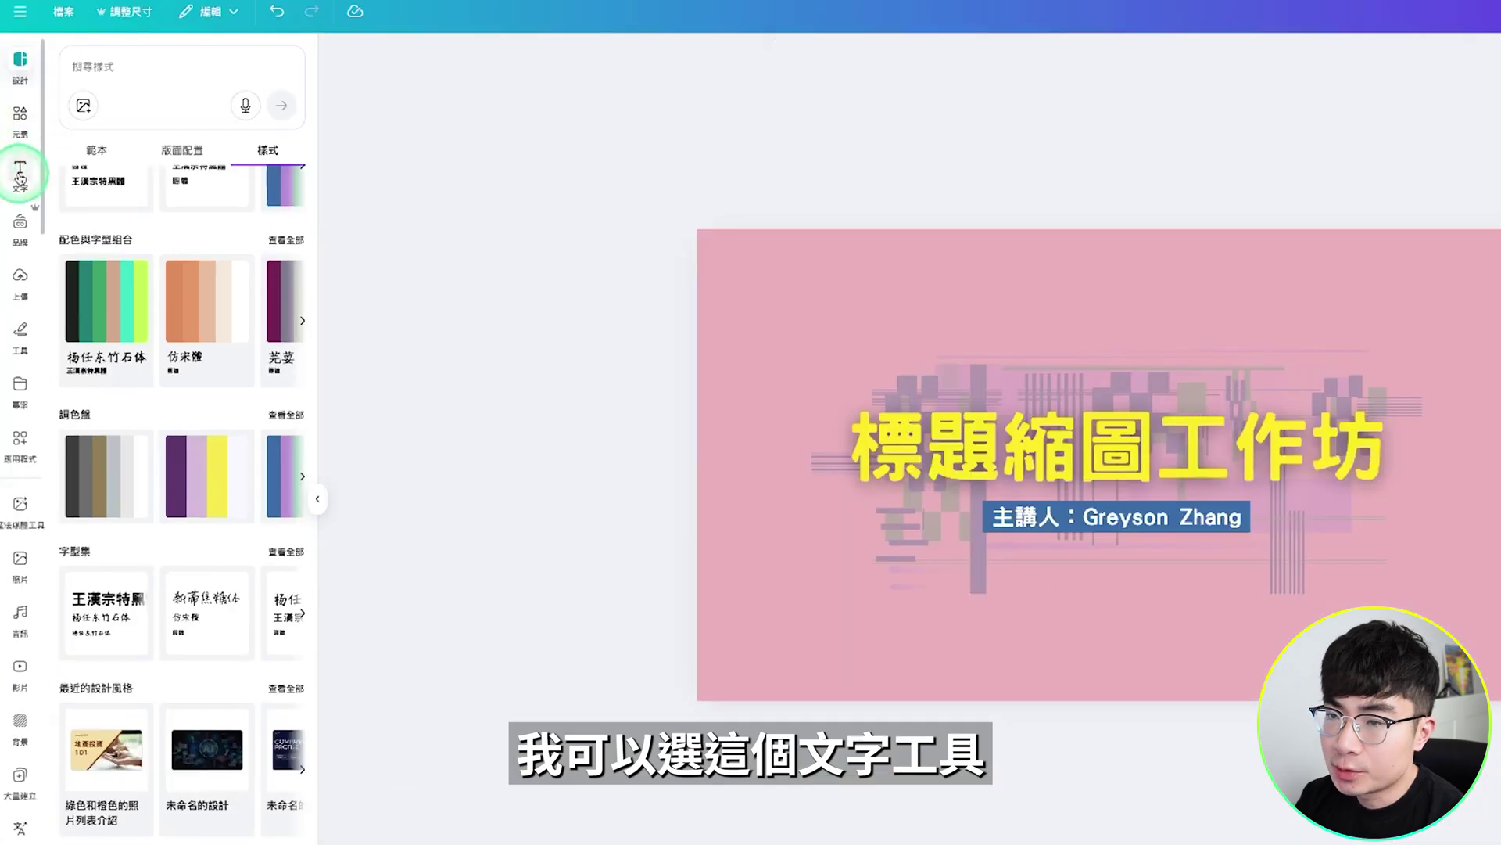
Add a 2025.10.13 date text box below the speaker line
{"action": "left_click", "coordinate": [22, 225]}
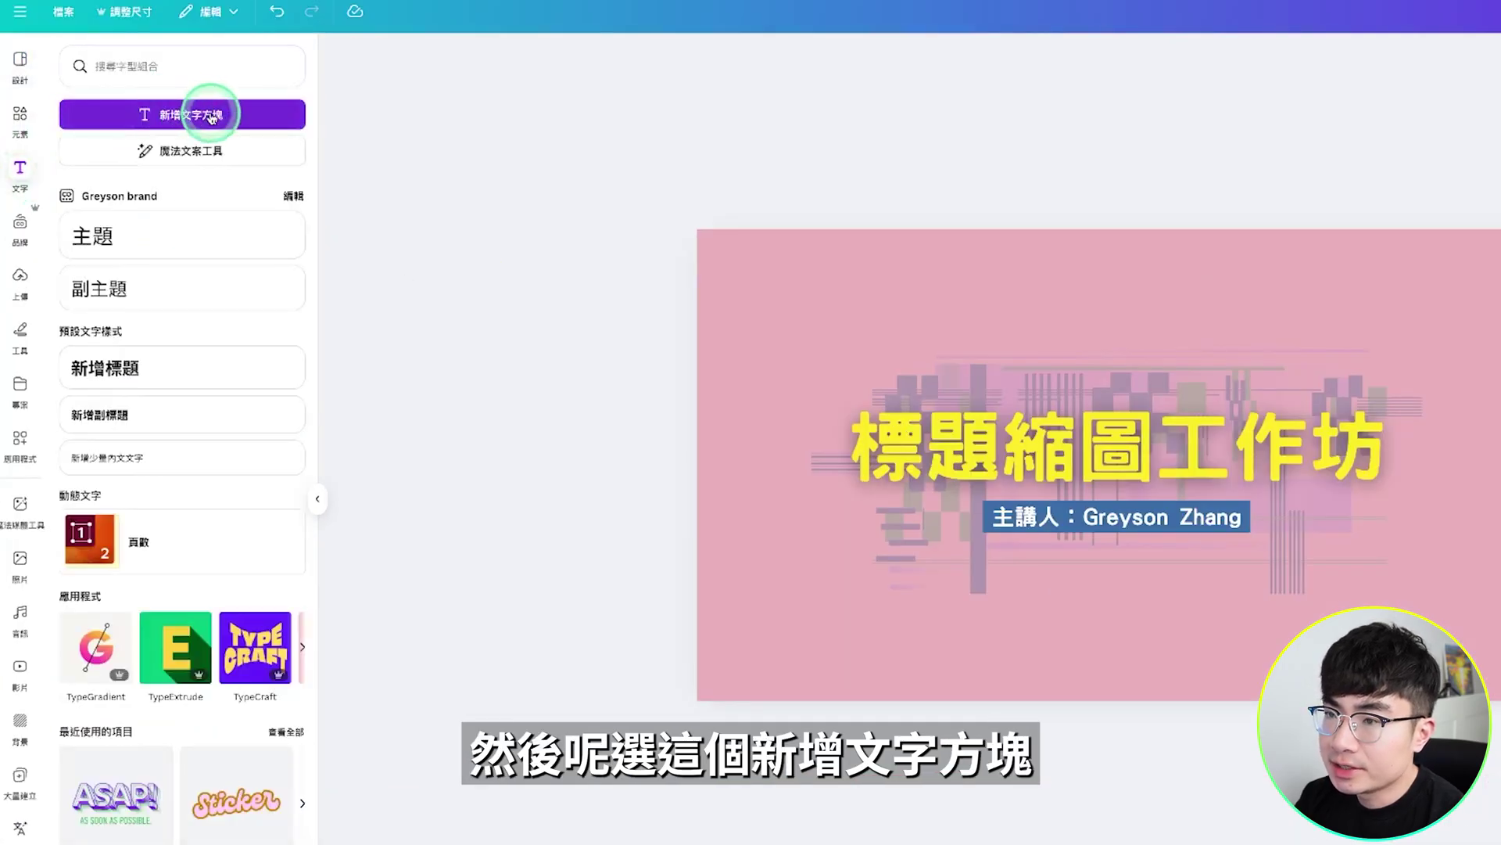
{"action": "left_click", "coordinate": [211, 117]}
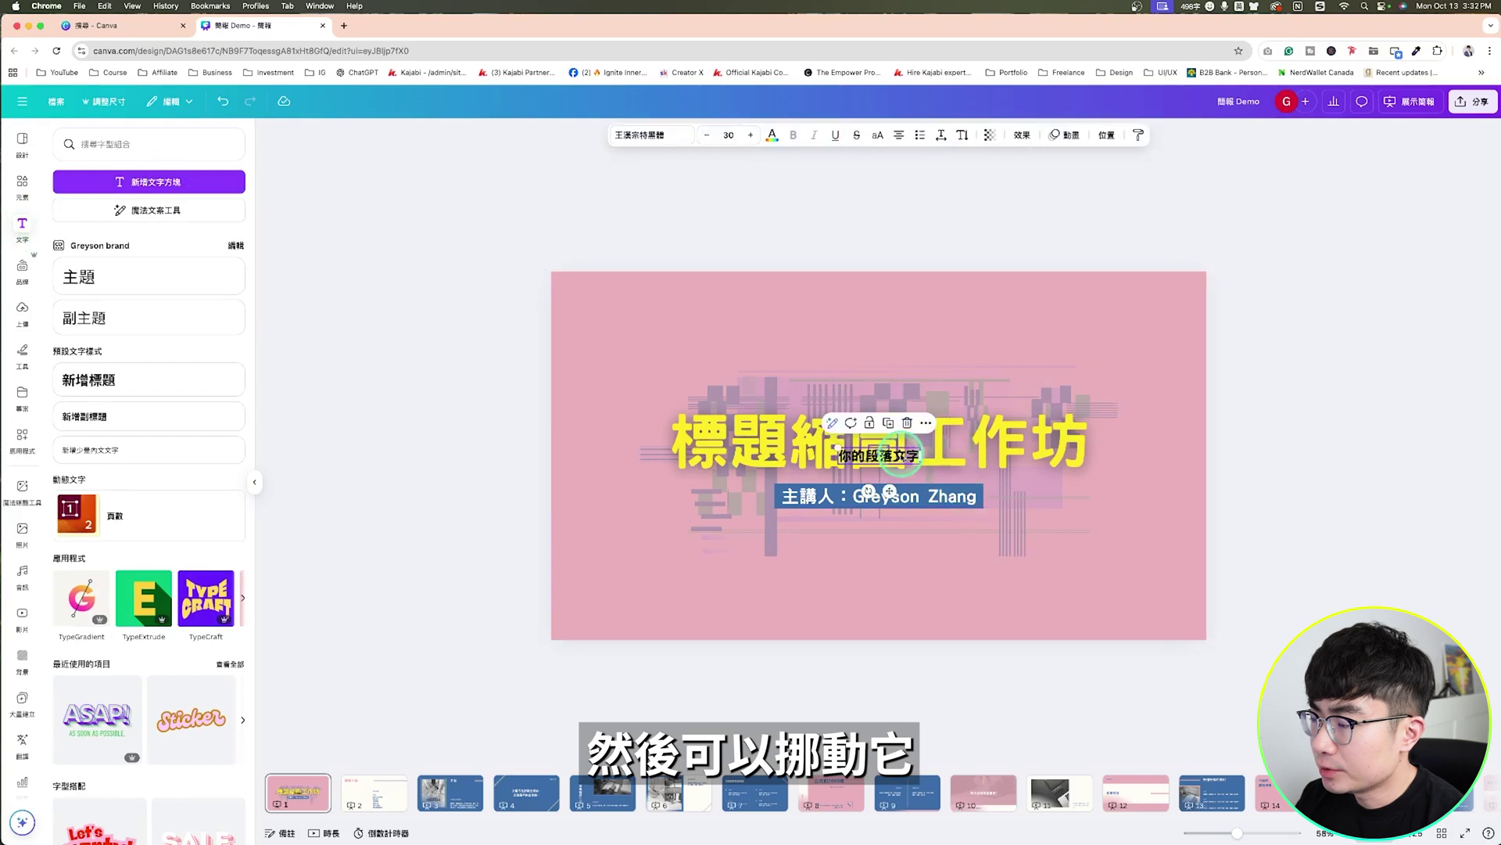
{"action": "left_click_drag", "start_coordinate": [899, 455], "coordinate": [904, 524]}
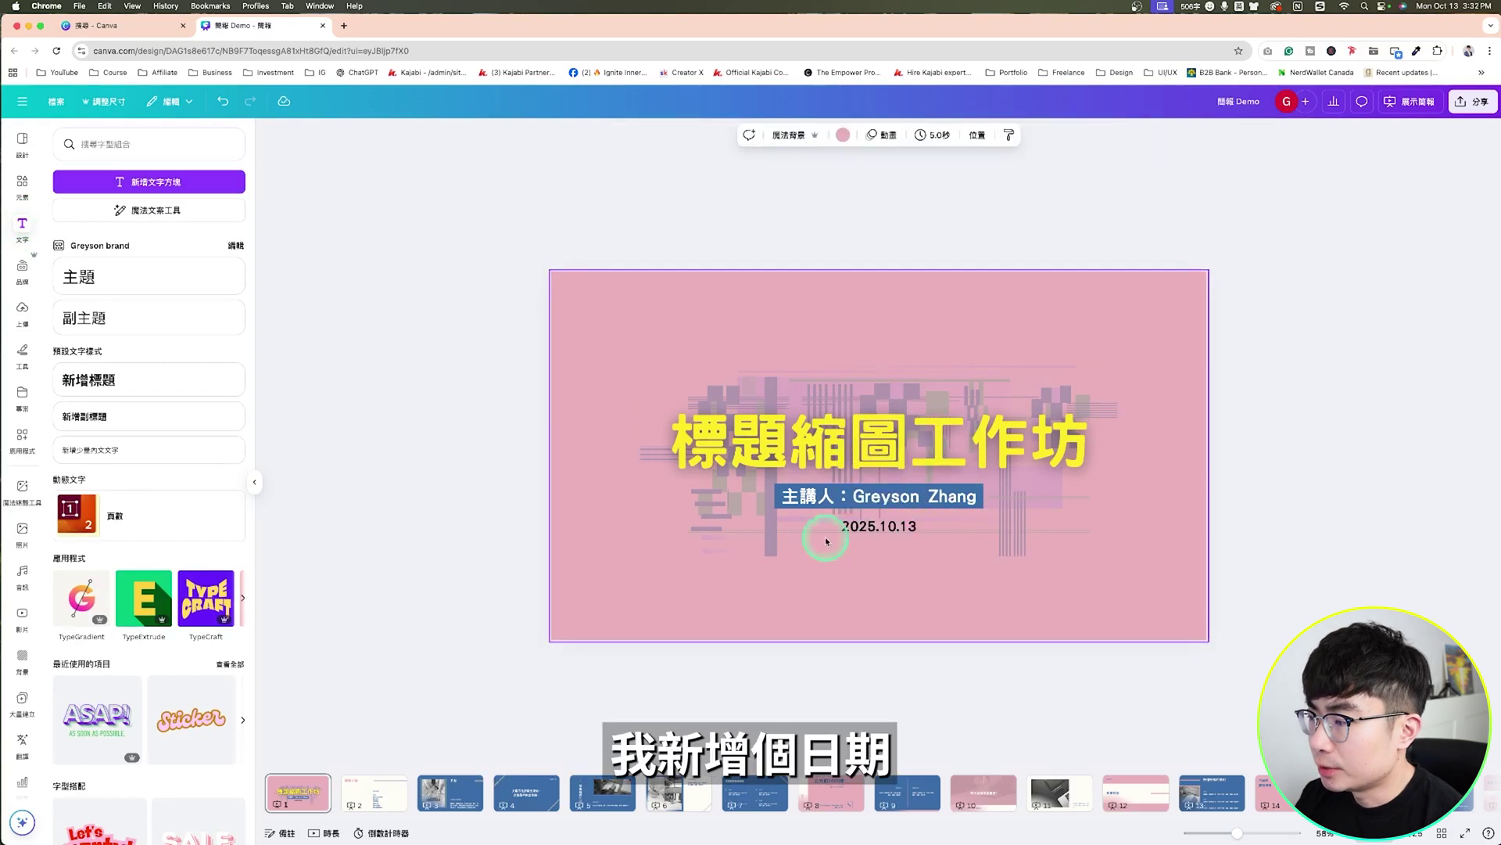
{"action": "left_click", "coordinate": [868, 527]}
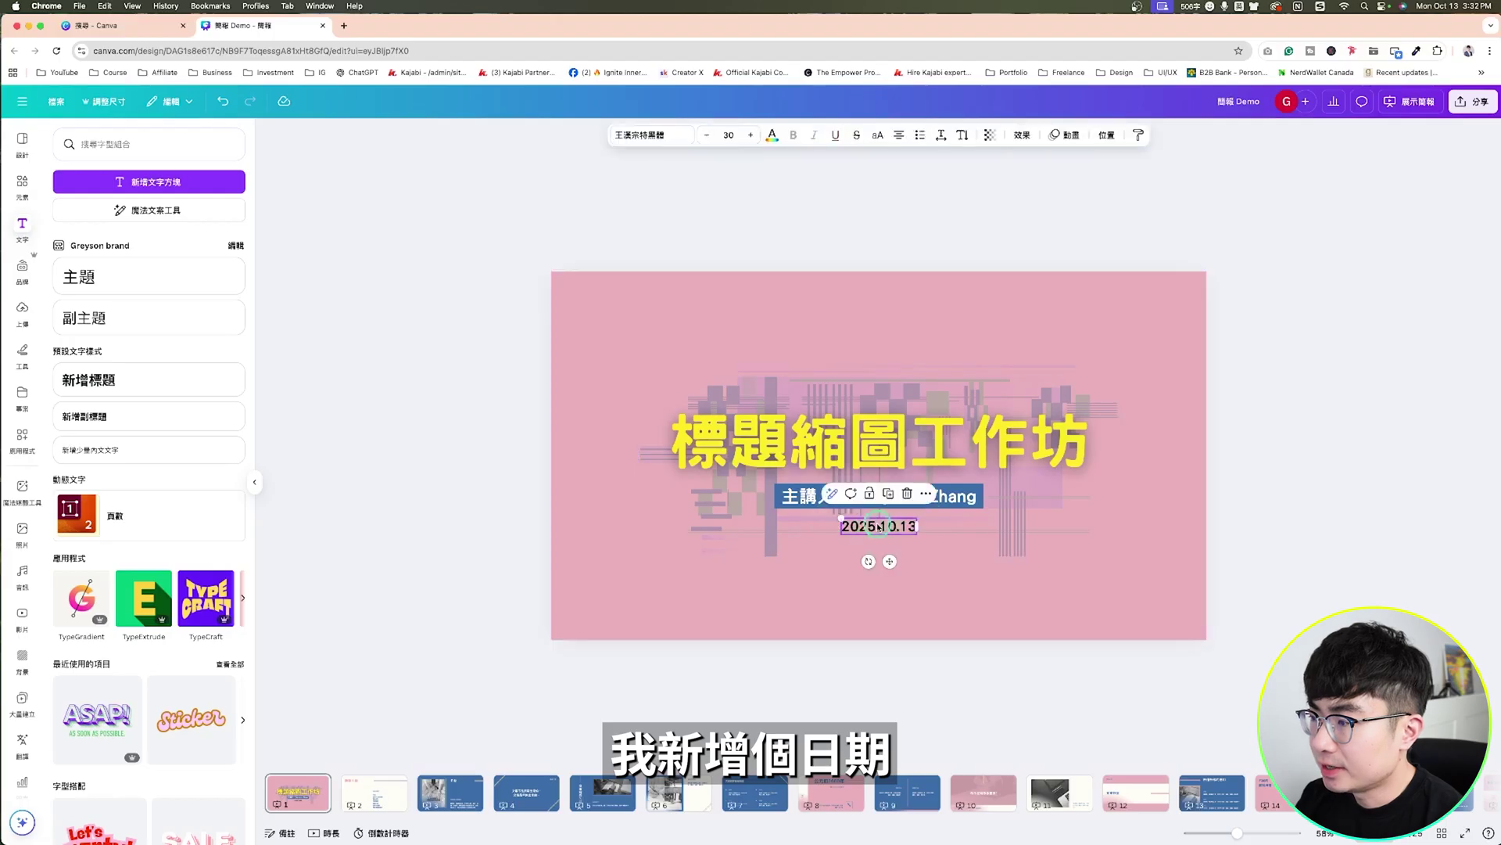
{"action": "left_click", "coordinate": [761, 462]}
Select the title, speaker line, date and graphics together and centre the block
{"action": "left_click", "coordinate": [688, 361]}
{"action": "left_click", "coordinate": [965, 358]}
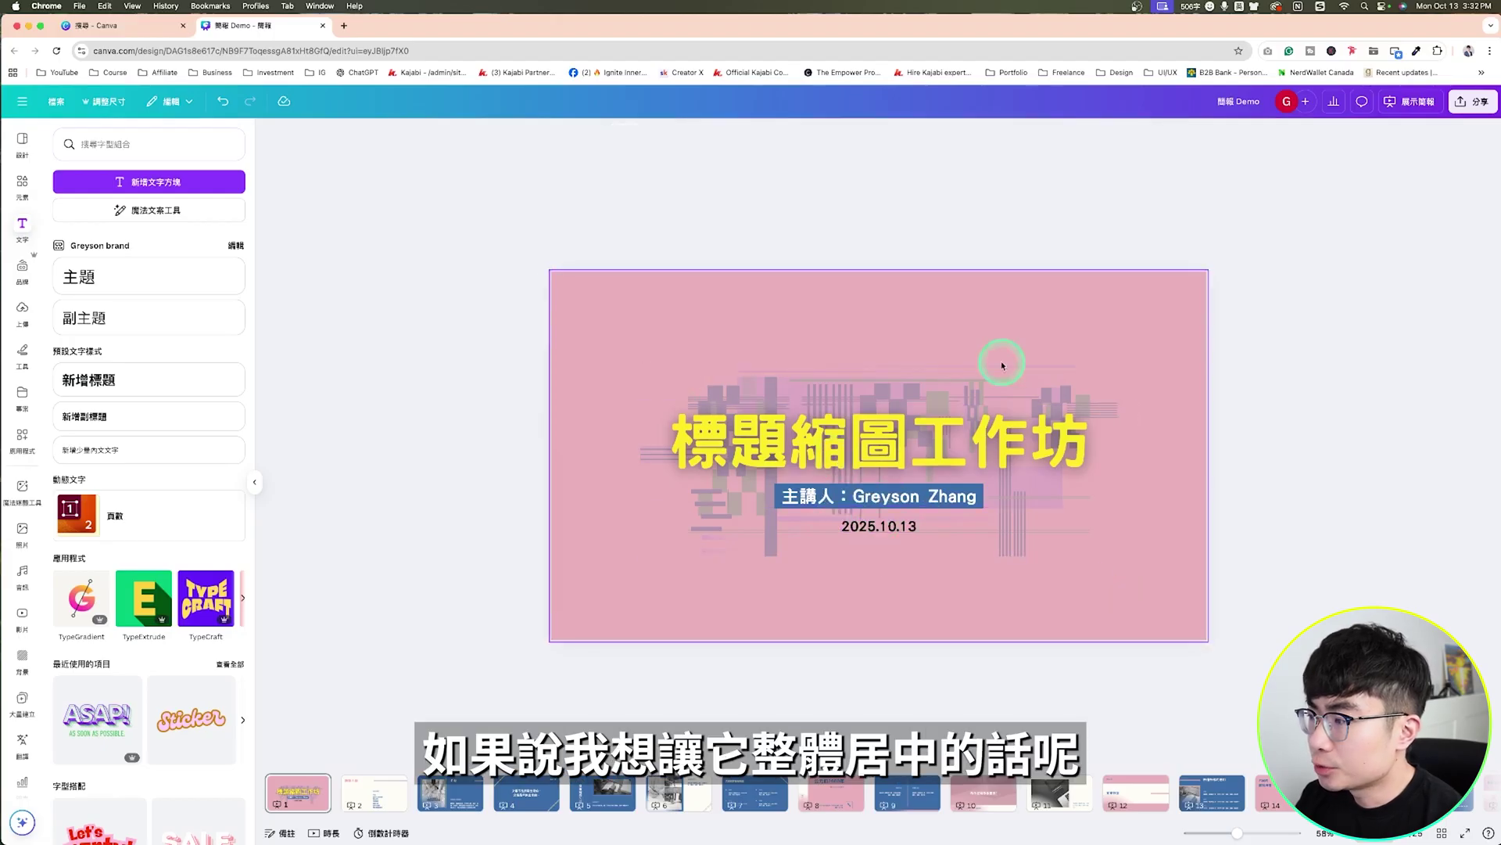
{"action": "left_click_drag", "start_coordinate": [1165, 607], "coordinate": [696, 301]}
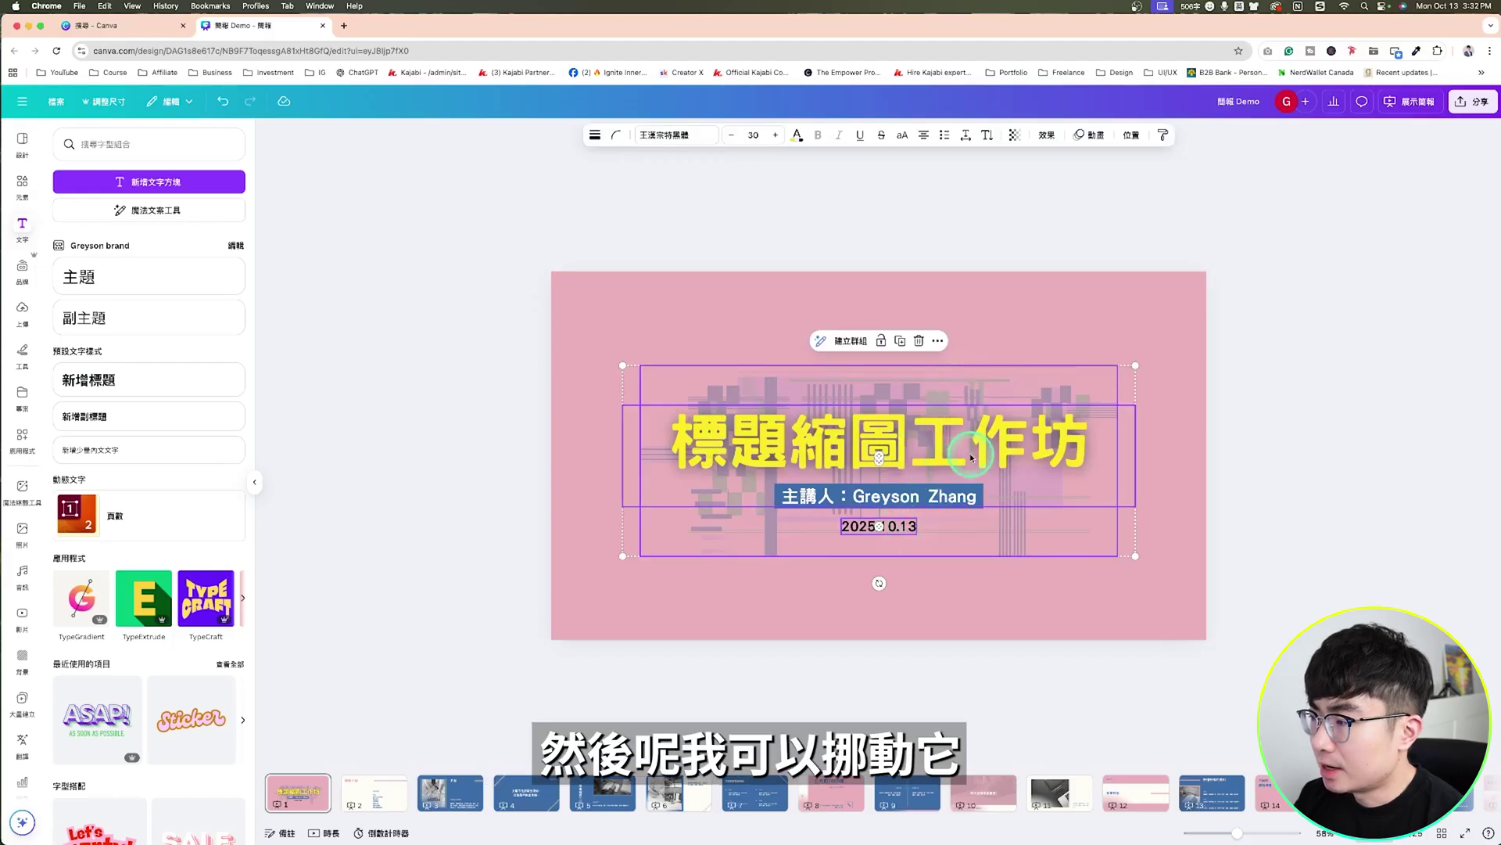
{"action": "left_click_drag", "start_coordinate": [972, 459], "coordinate": [971, 448]}
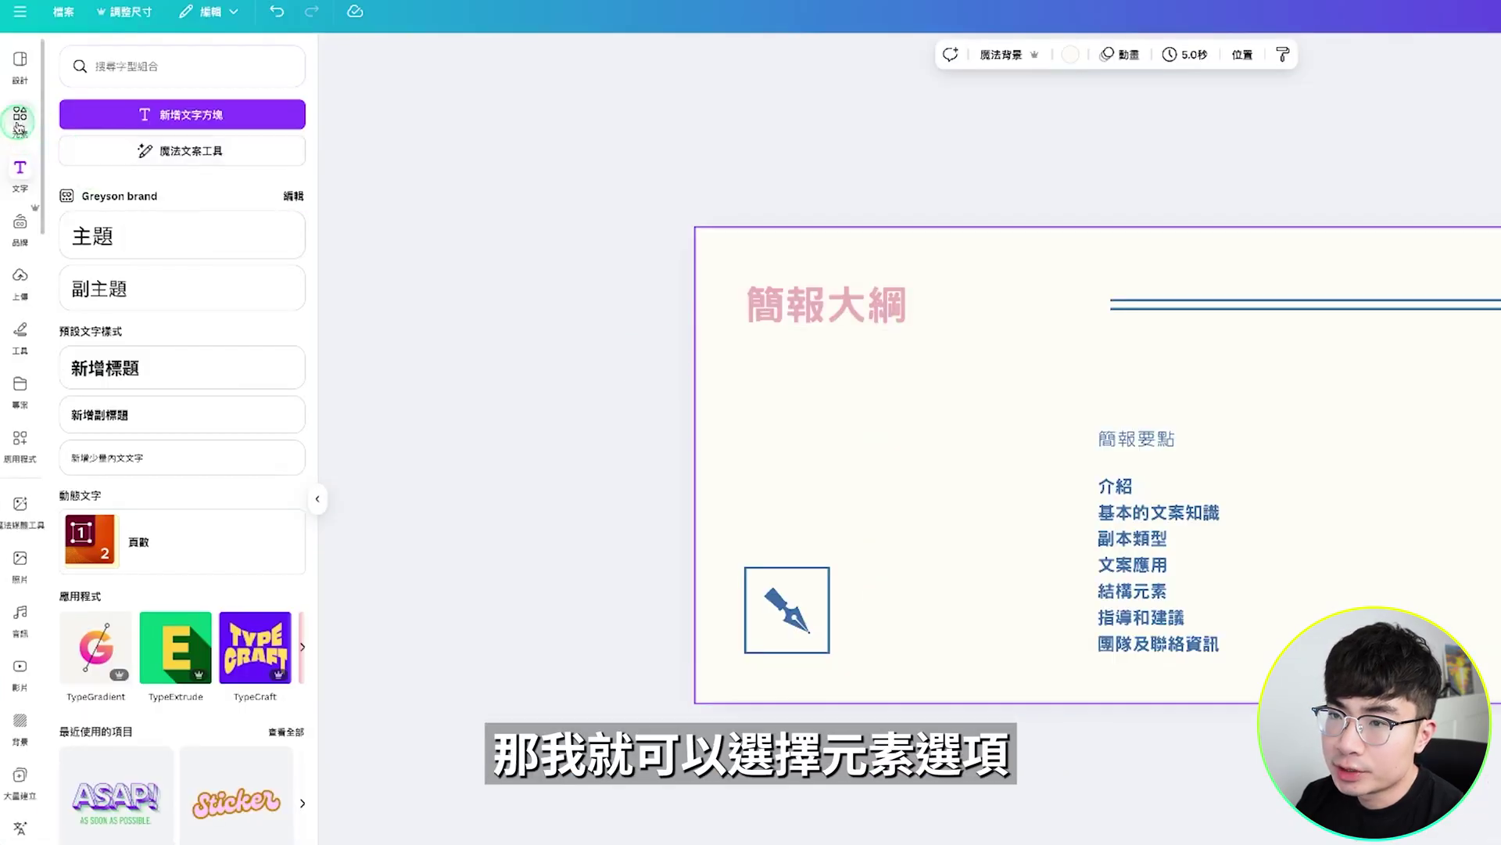
Add an easel illustration from Elements and move it to the slide's left side
{"action": "left_click", "coordinate": [20, 122]}
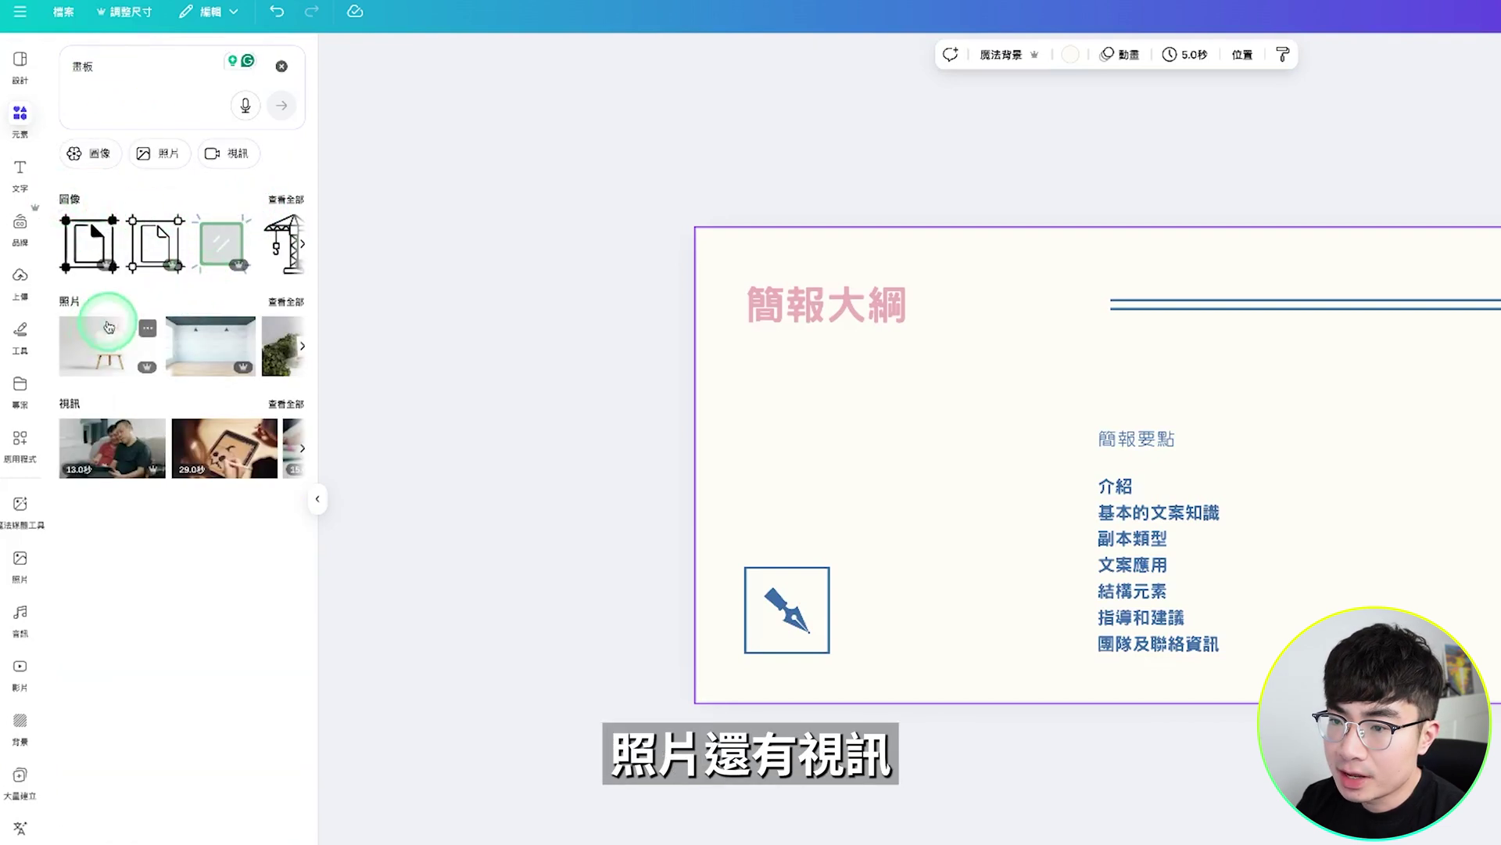
{"action": "left_click", "coordinate": [260, 198]}
{"action": "left_click", "coordinate": [180, 351]}
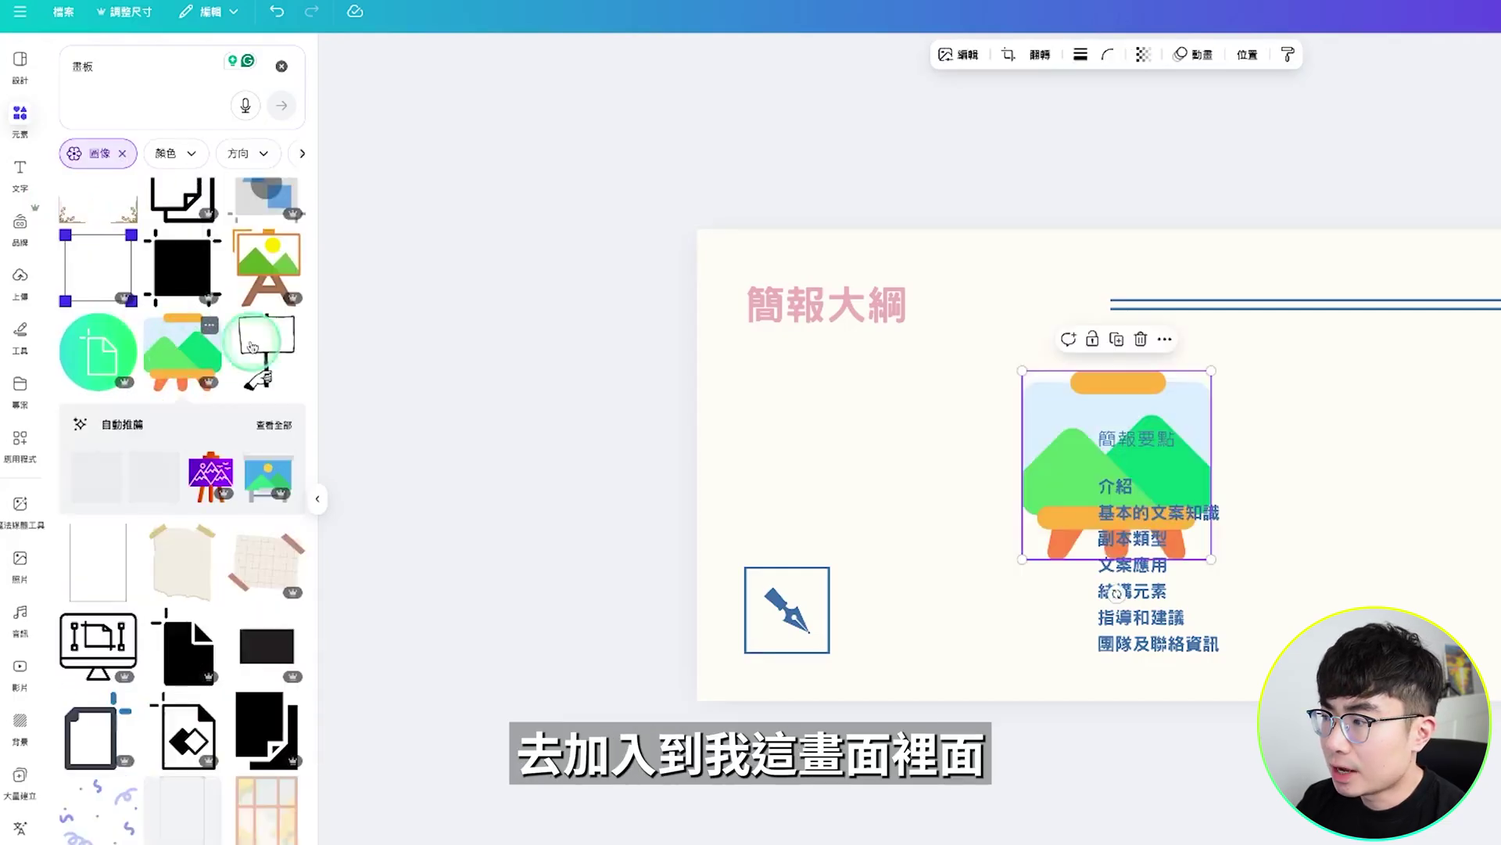
{"action": "left_click_drag", "start_coordinate": [1117, 464], "coordinate": [874, 459]}
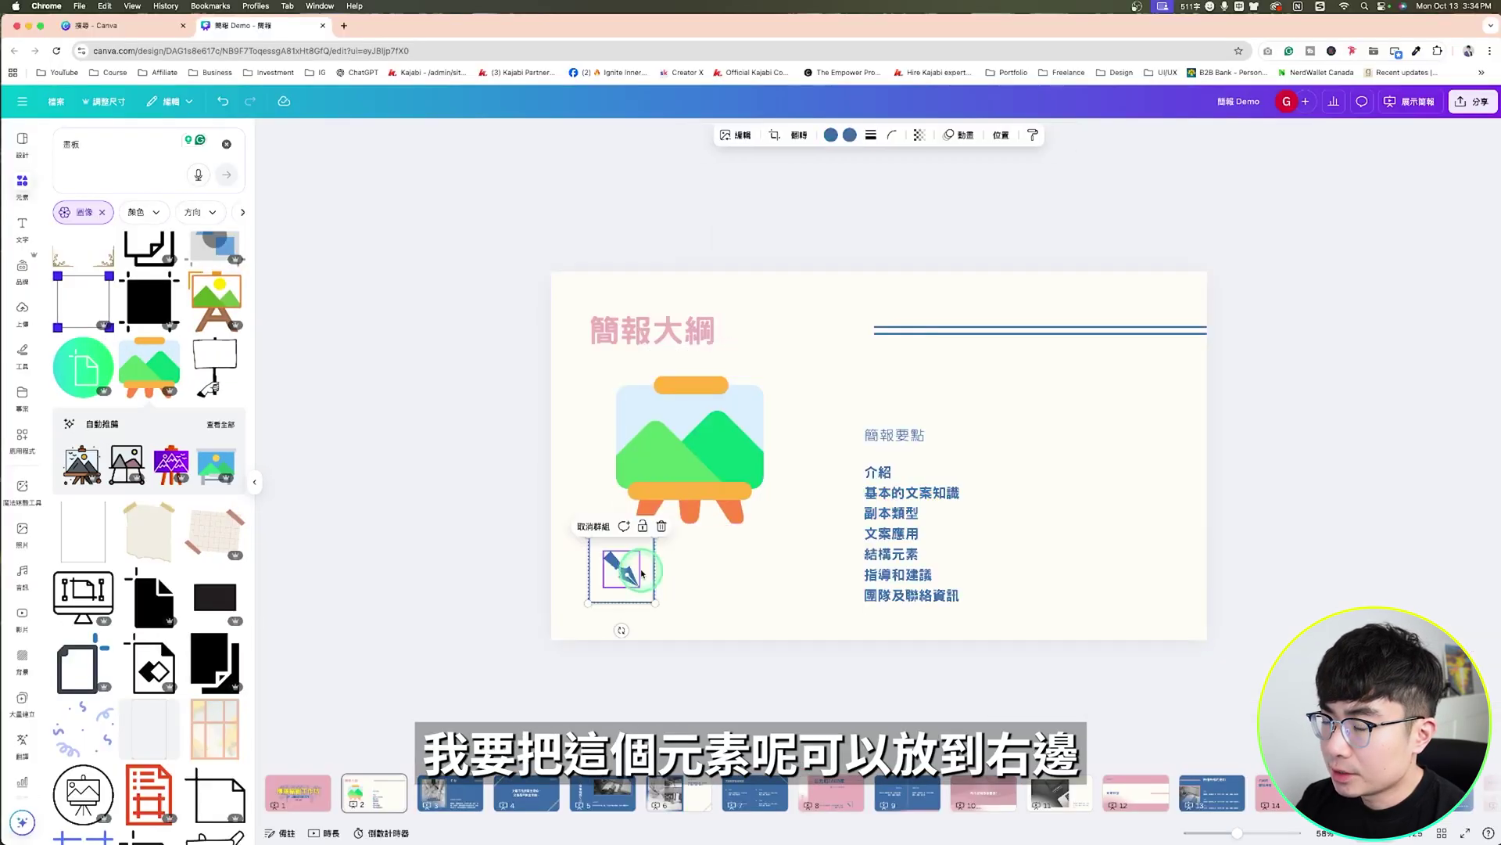
Shrink the pen icon into the bottom-right corner and enlarge the easel slightly
{"action": "left_click_drag", "start_coordinate": [639, 576], "coordinate": [1135, 561]}
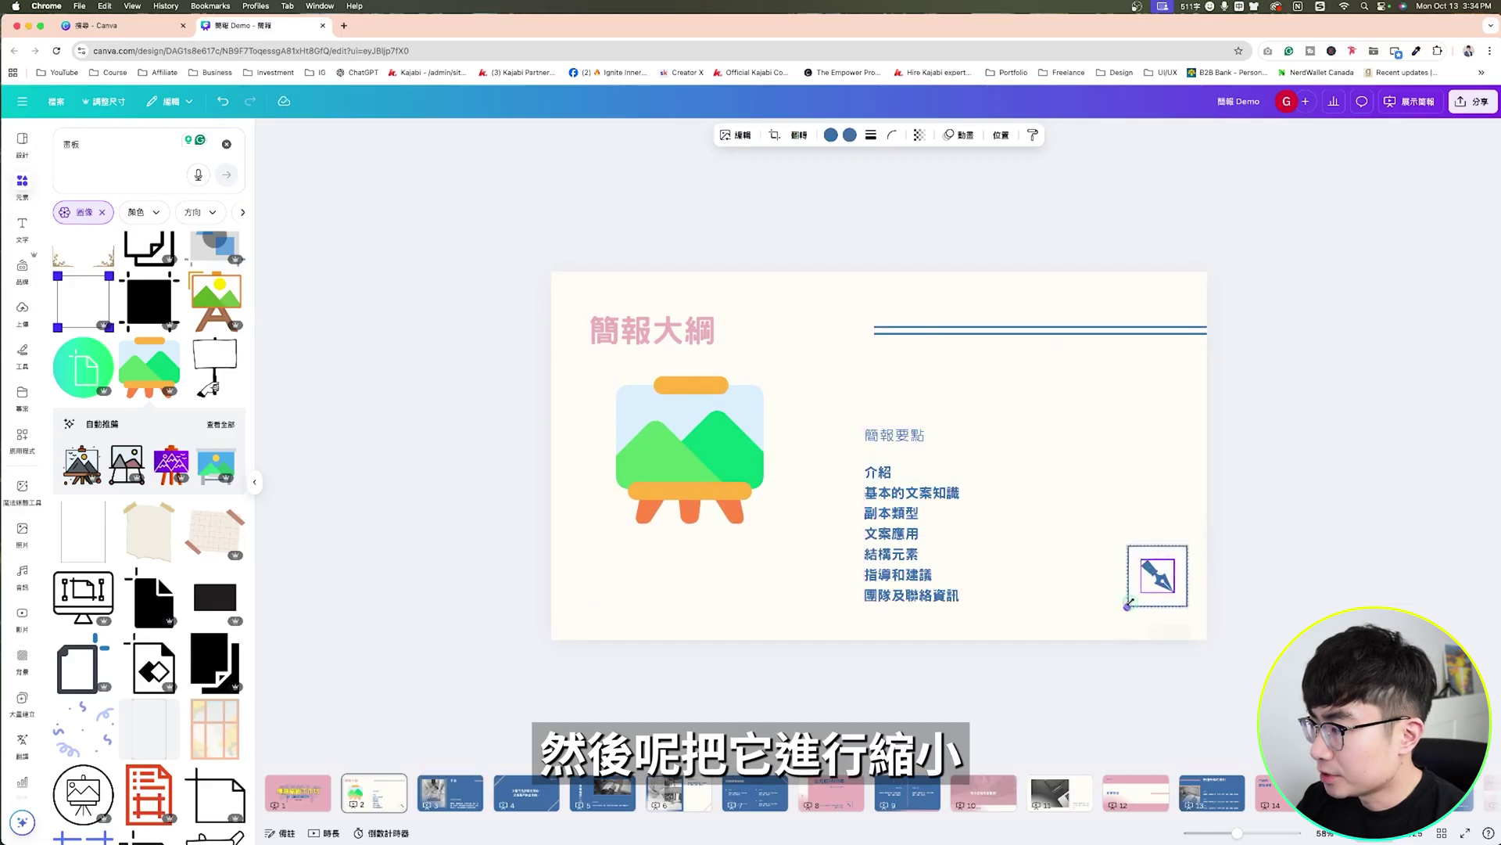
{"action": "left_click_drag", "start_coordinate": [1126, 604], "coordinate": [1150, 585]}
{"action": "left_click_drag", "start_coordinate": [1169, 566], "coordinate": [1170, 603]}
{"action": "left_click_drag", "start_coordinate": [731, 437], "coordinate": [721, 465]}
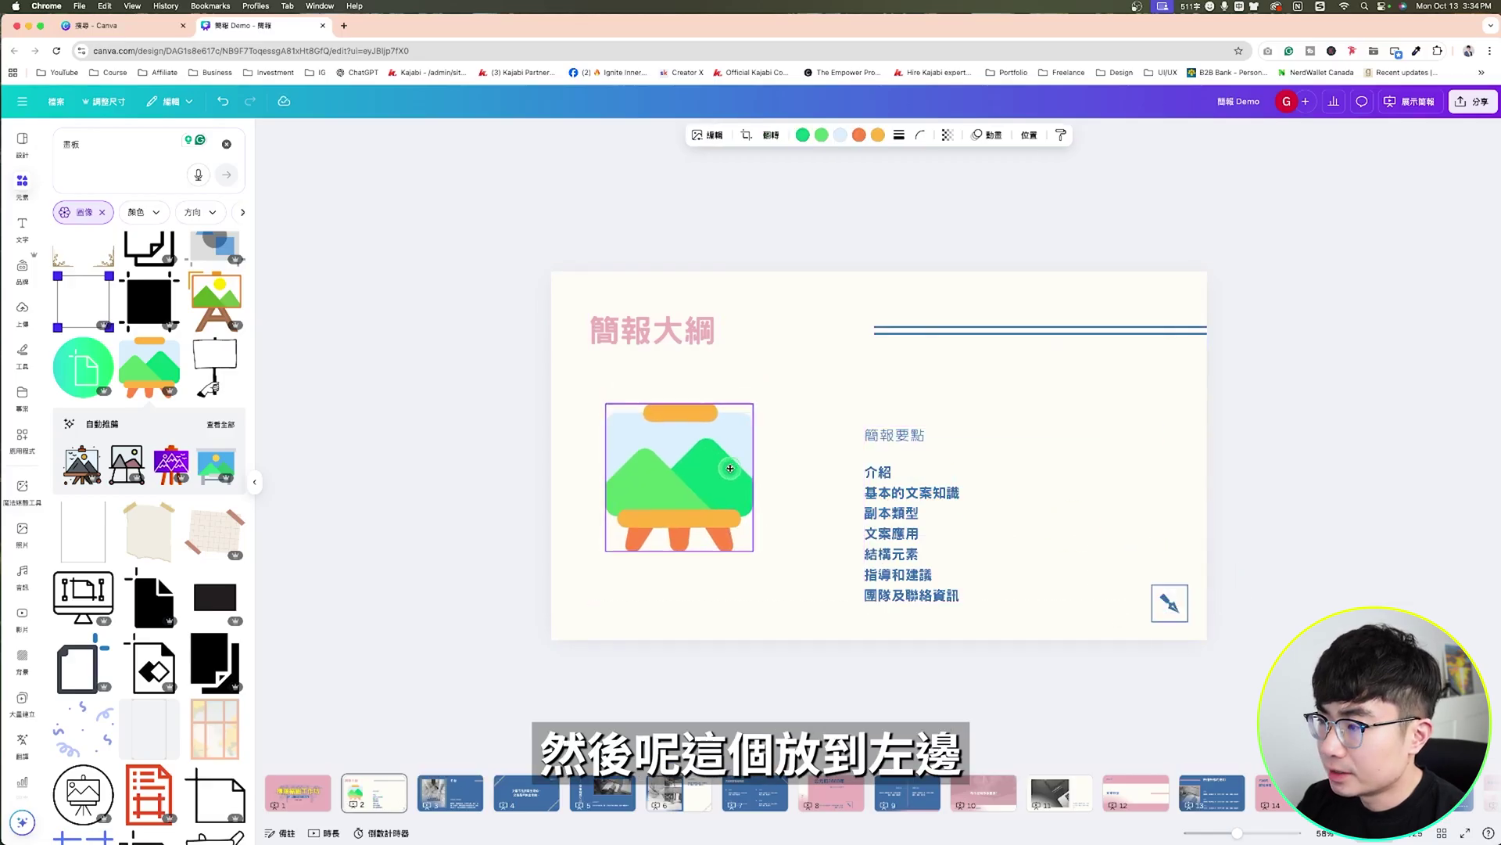
{"action": "left_click_drag", "start_coordinate": [753, 404], "coordinate": [788, 397]}
{"action": "left_click", "coordinate": [1160, 420]}
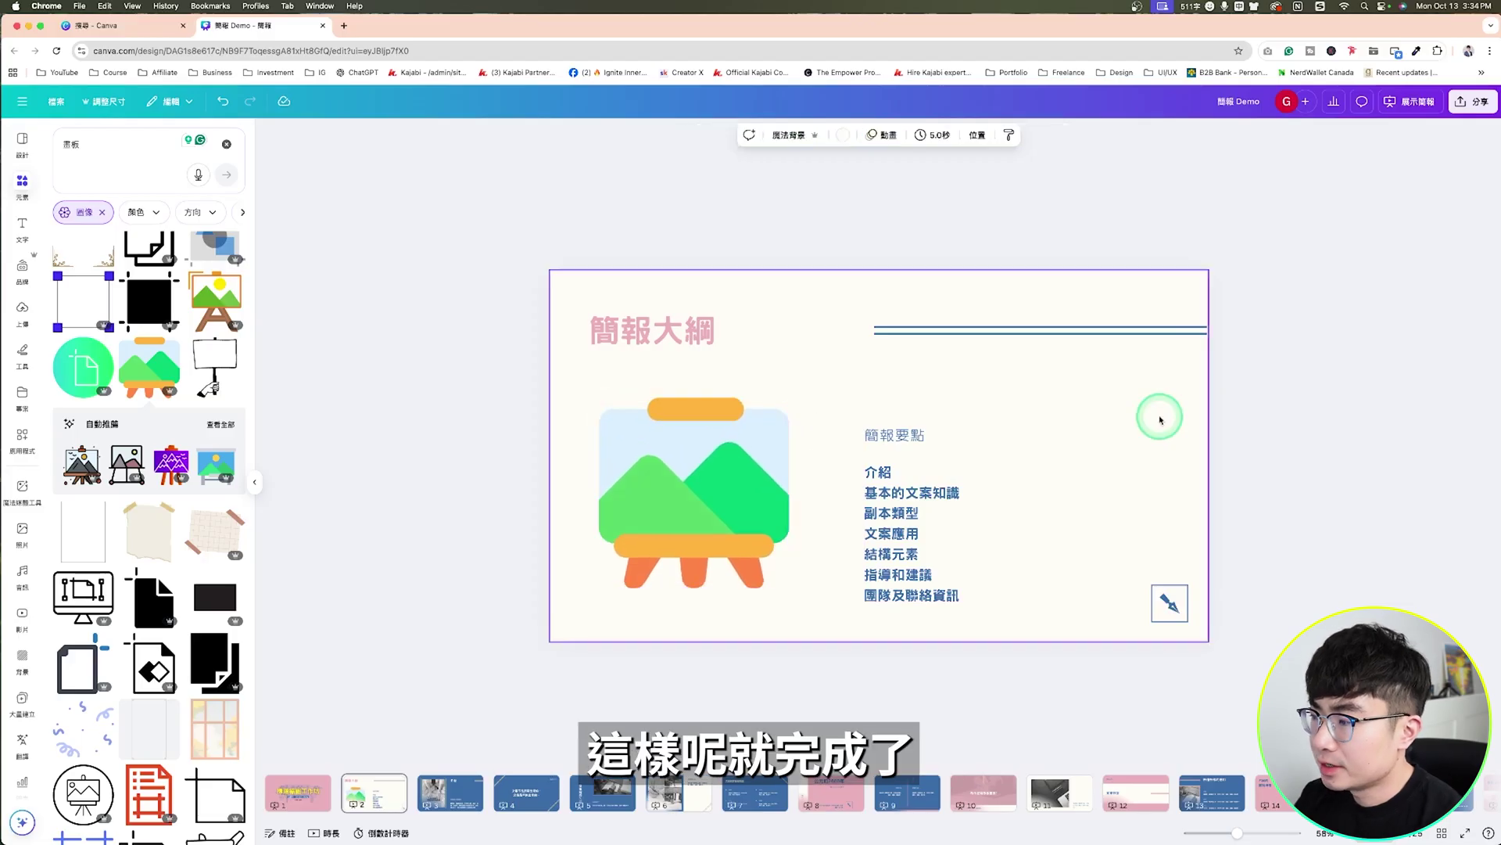
Format the outline points text as a bulleted list
{"action": "left_click", "coordinate": [962, 519]}
{"action": "left_click", "coordinate": [879, 490]}
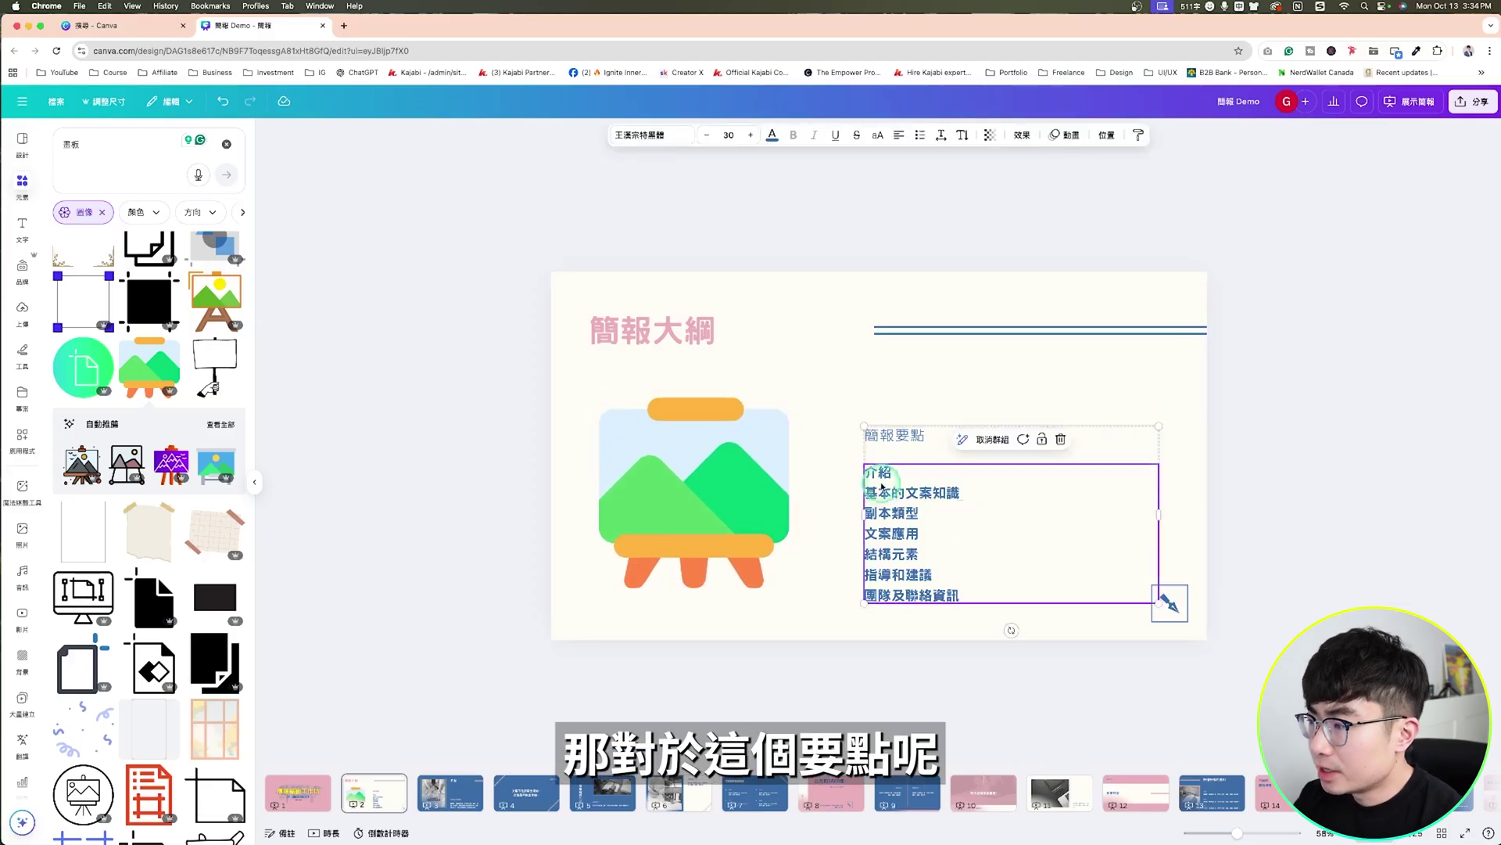
{"action": "triple_click", "coordinate": [875, 473]}
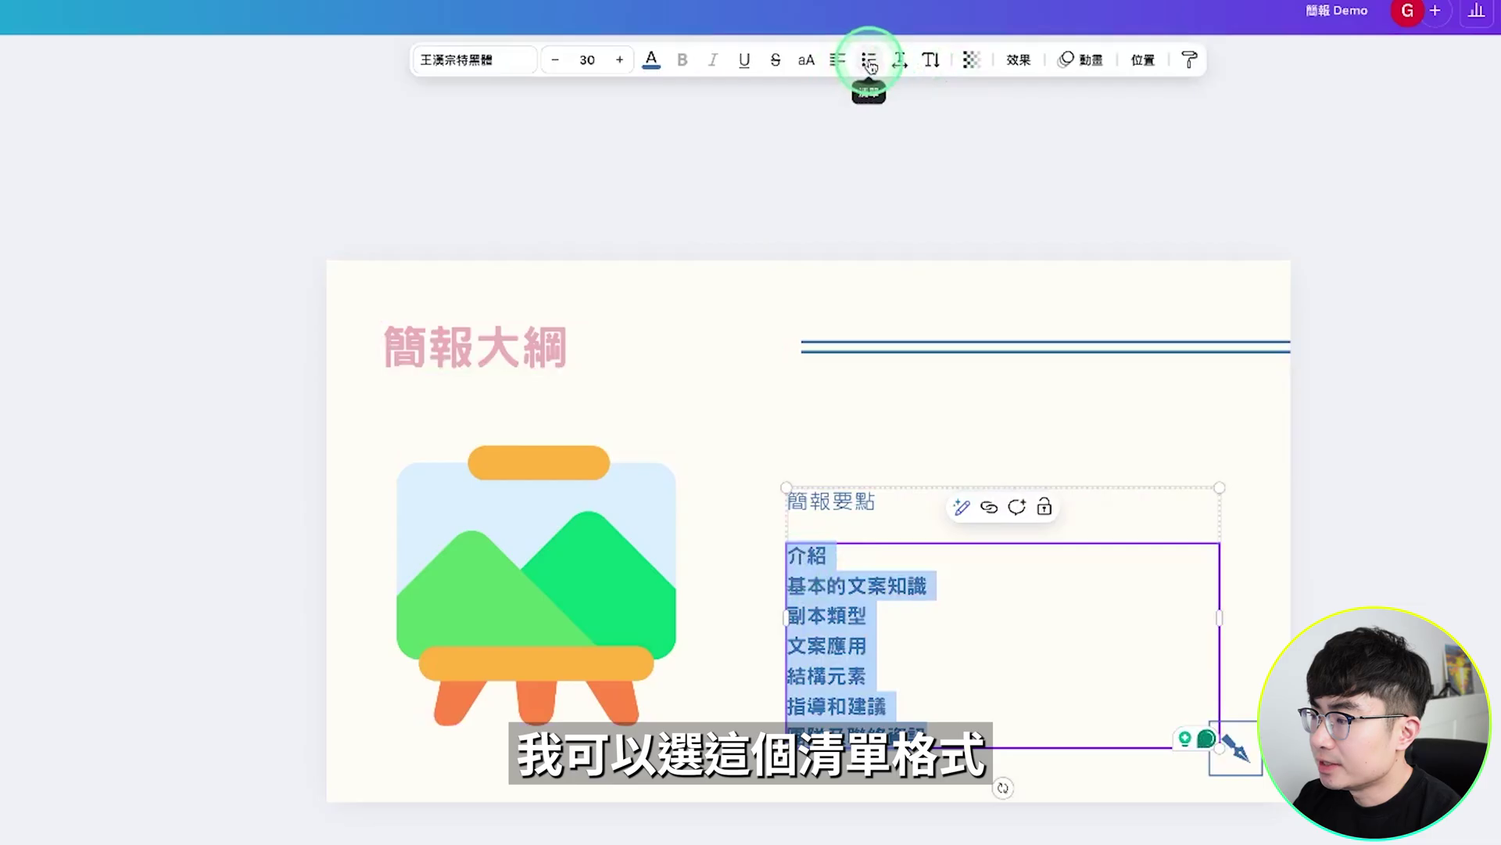
{"action": "left_click", "coordinate": [870, 67]}
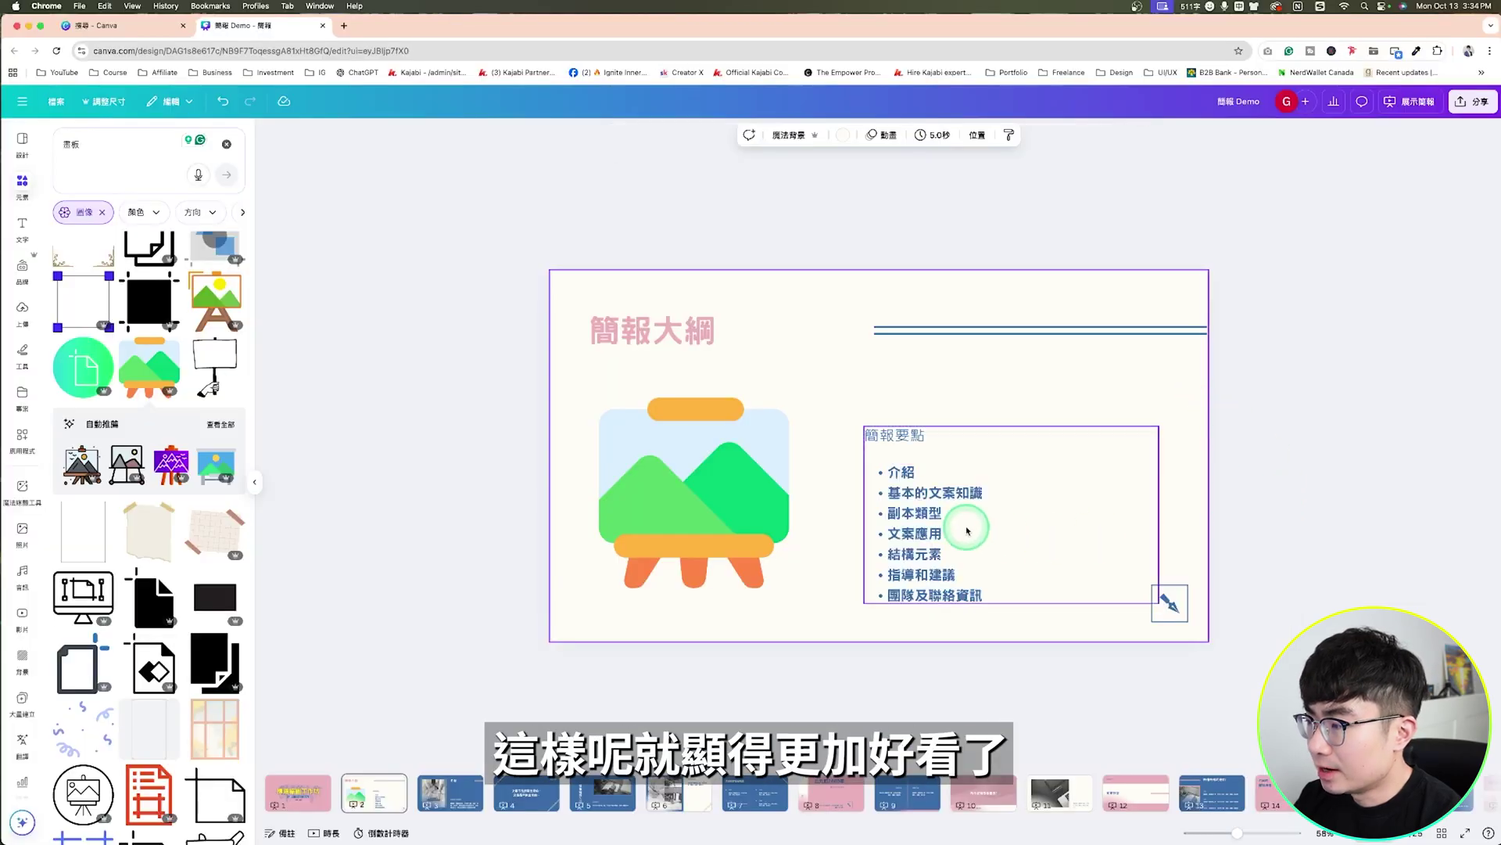
Ungroup the heading and bullet list, shifting the list left under 簡報要點
{"action": "left_click", "coordinate": [925, 523]}
{"action": "left_click", "coordinate": [865, 433]}
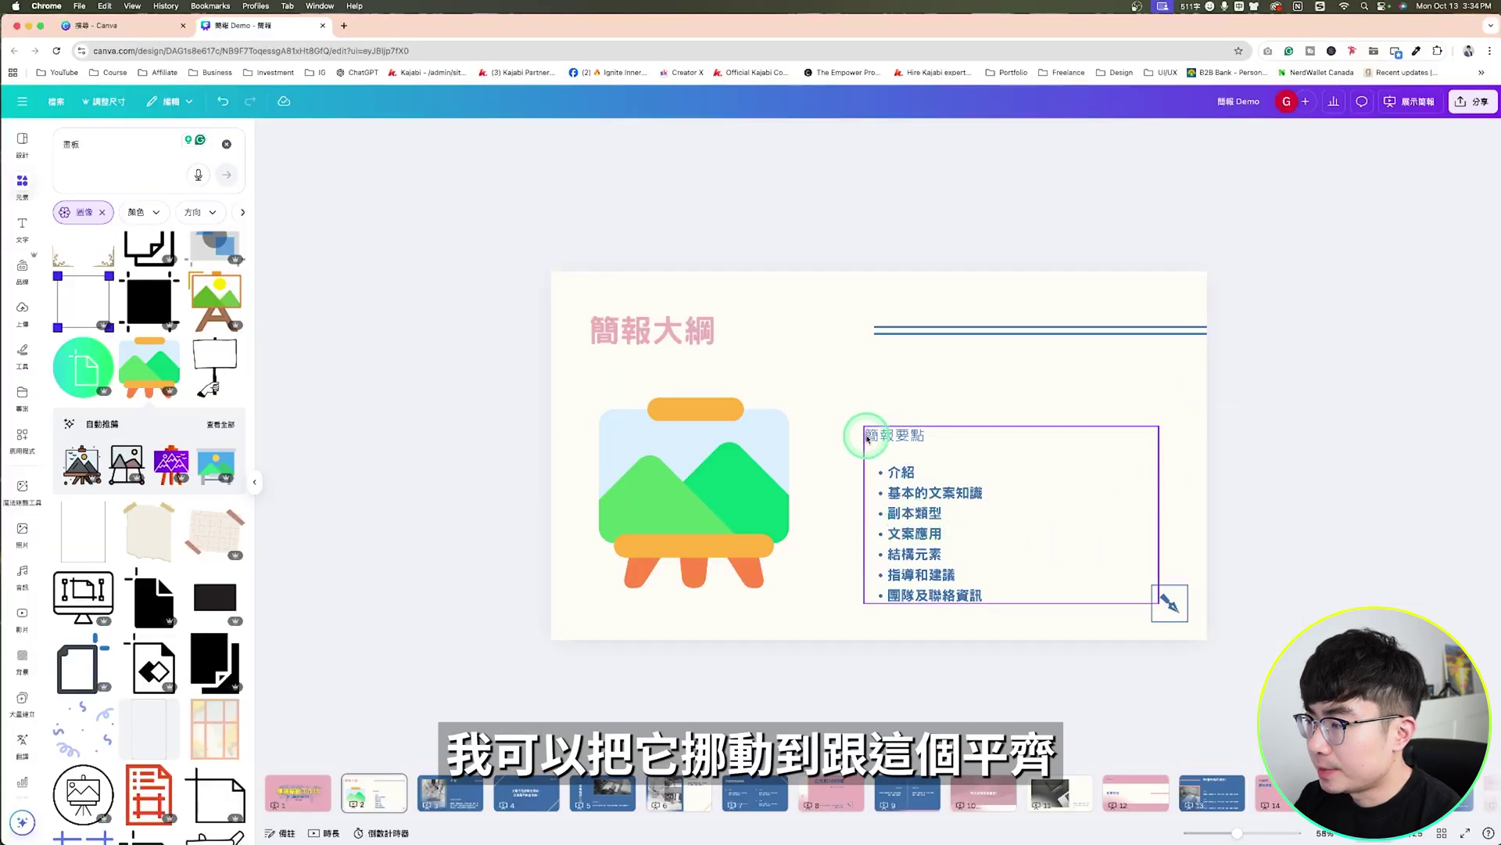
{"action": "left_click", "coordinate": [991, 440]}
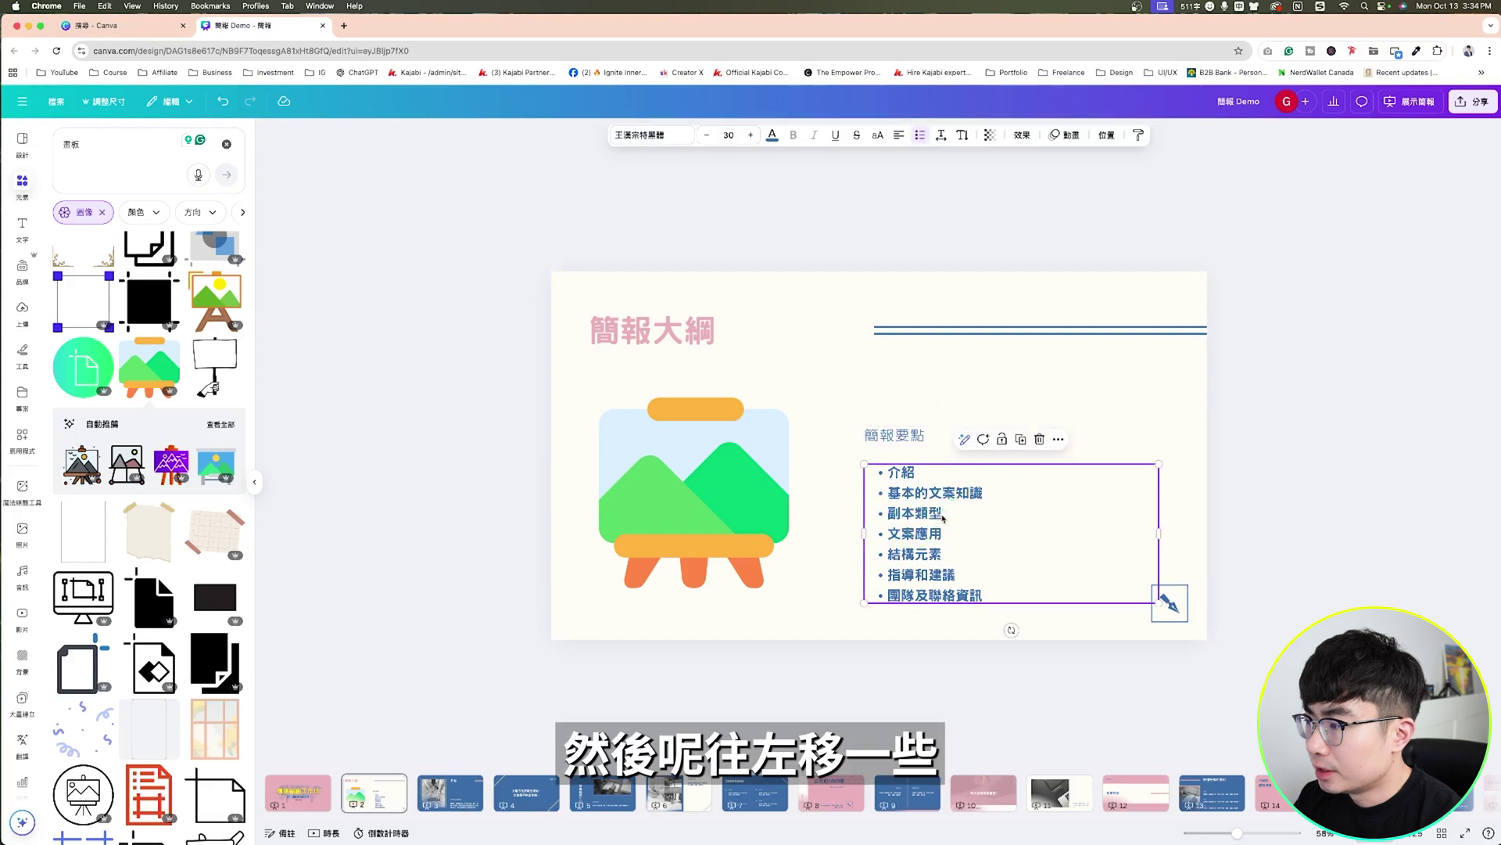
{"action": "left_click_drag", "start_coordinate": [939, 514], "coordinate": [924, 515]}
{"action": "left_click", "coordinate": [1190, 469]}
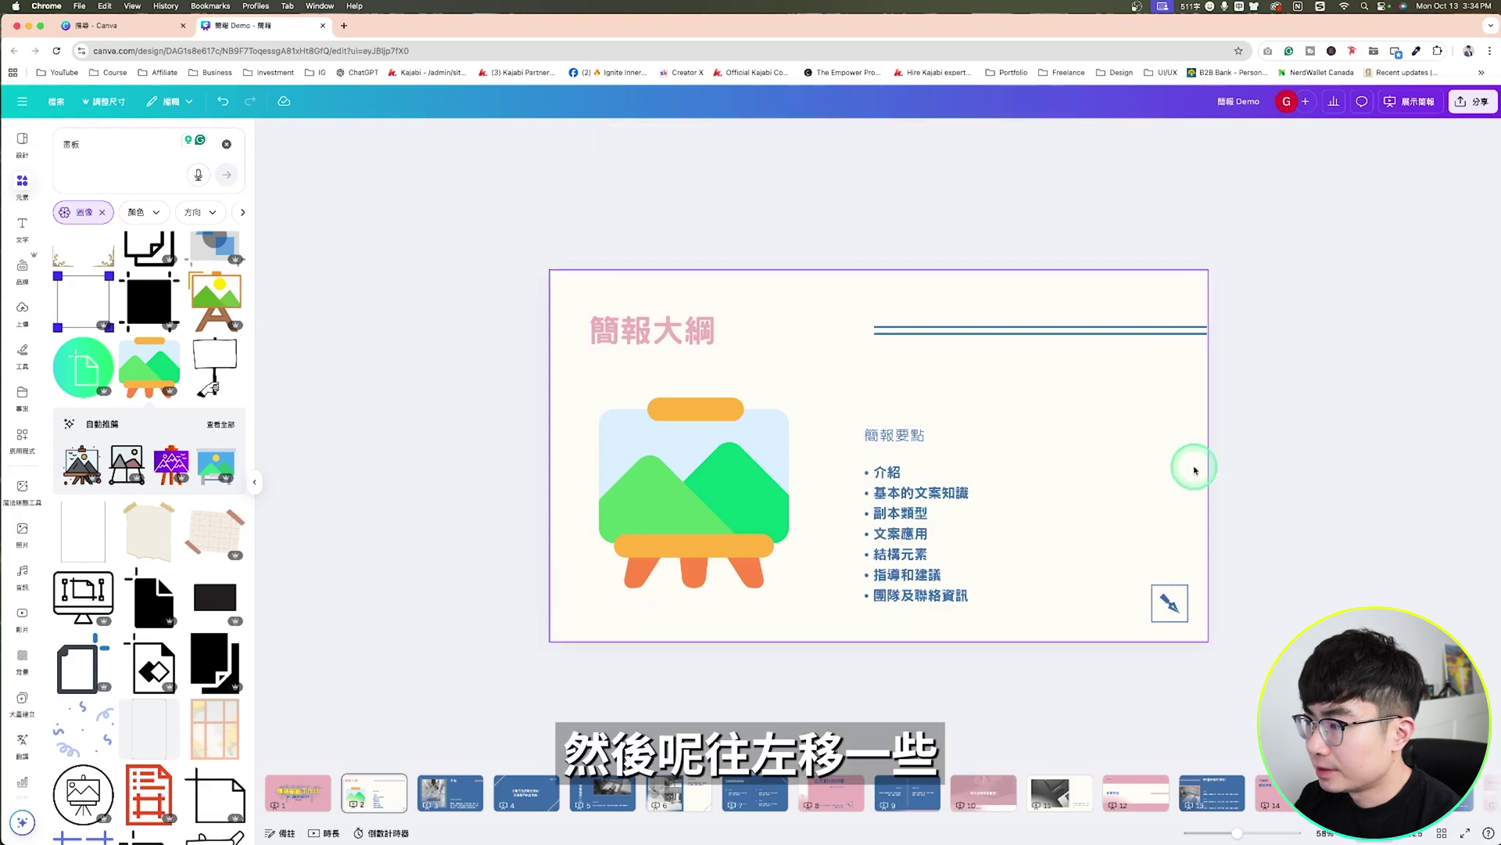
{"action": "left_click", "coordinate": [884, 434]}
{"action": "left_click", "coordinate": [890, 516]}
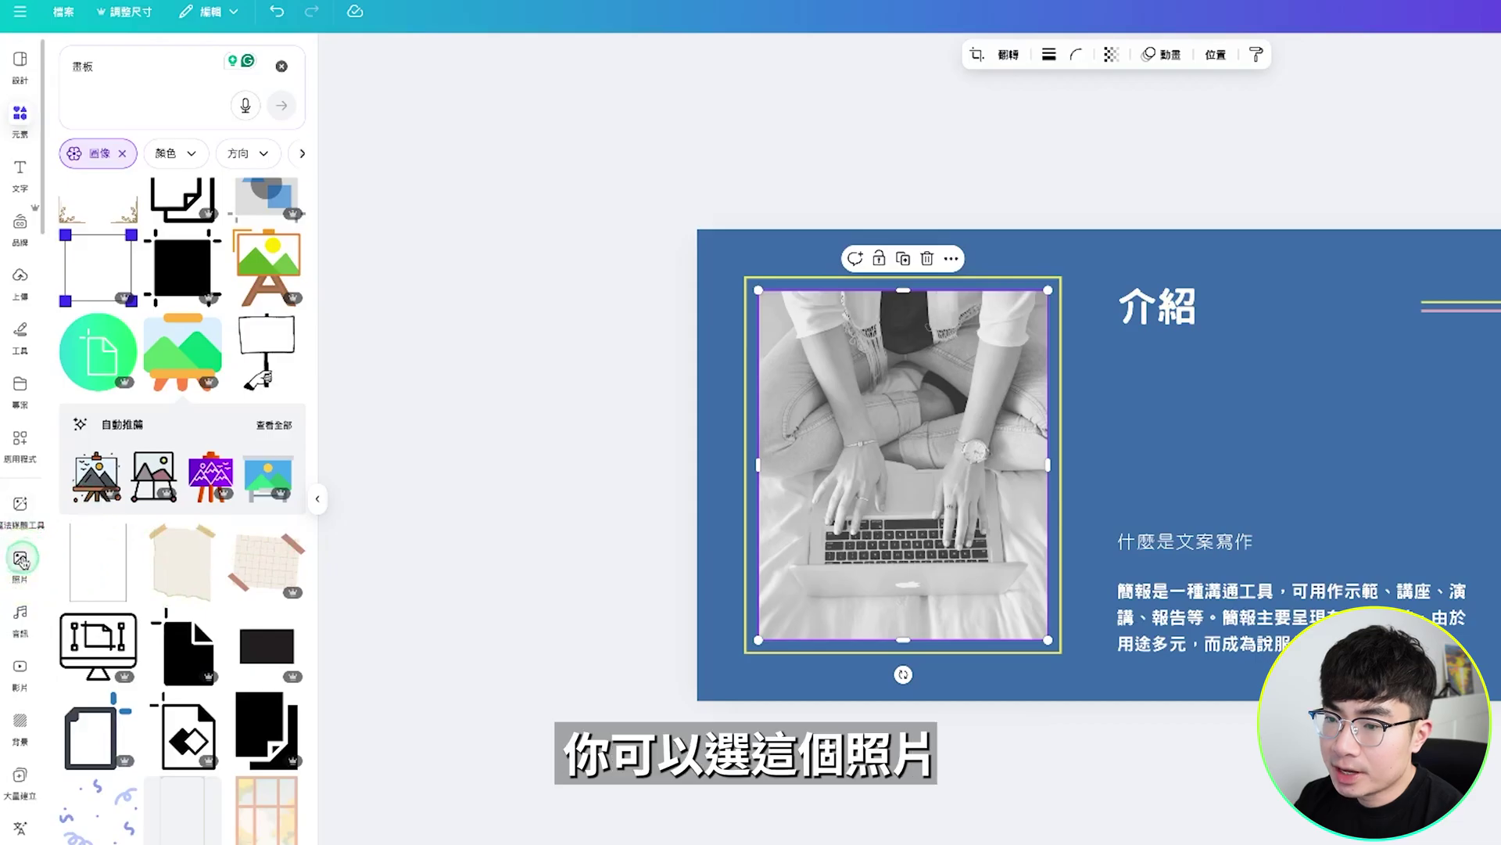
Add a vertical laptop-with-flowers stock photo to the 介紹 slide
{"action": "left_click", "coordinate": [21, 559]}
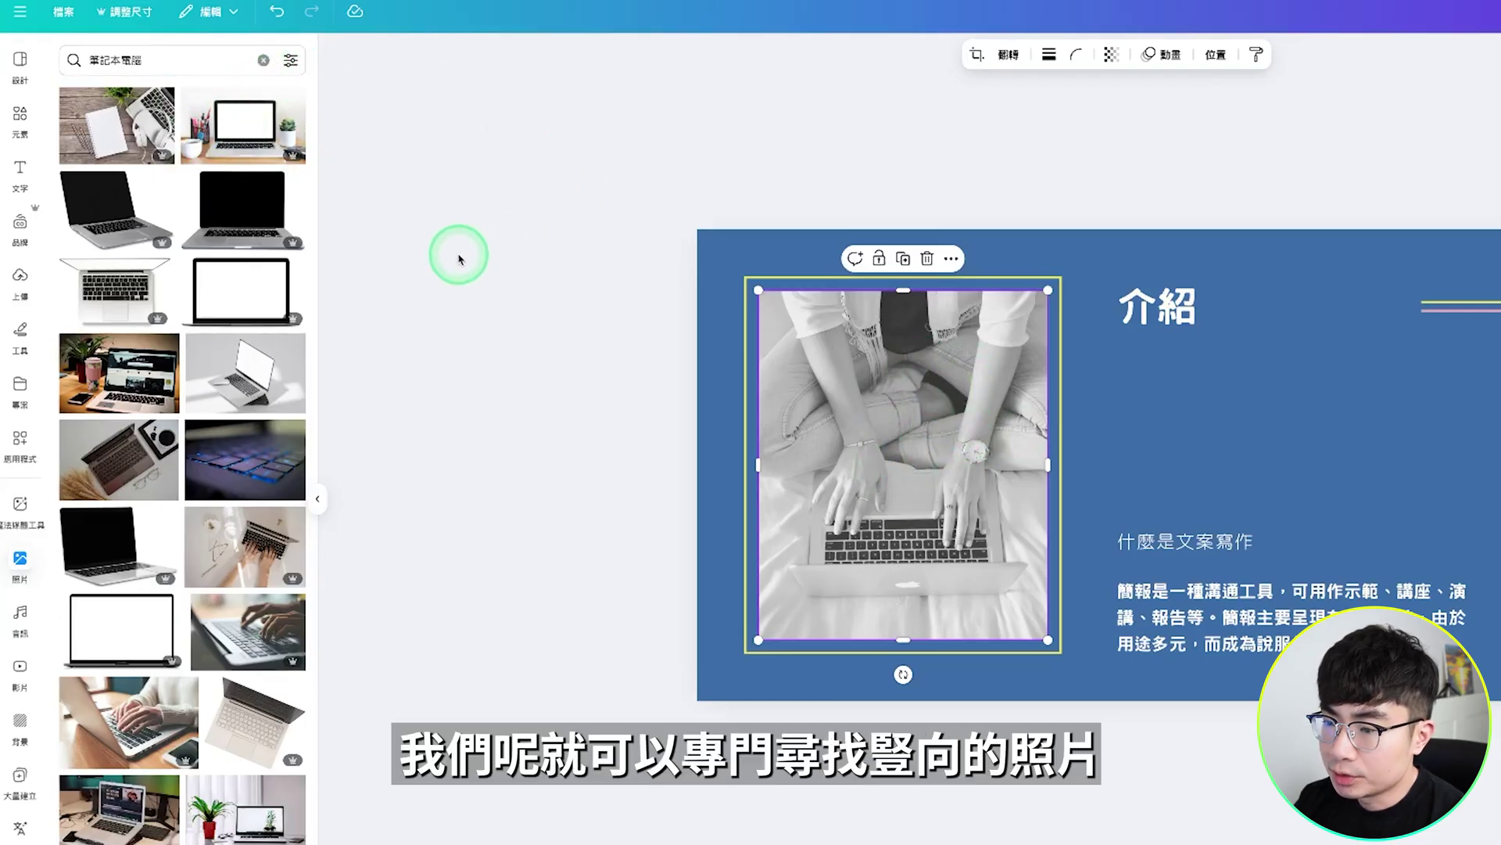
{"action": "left_click", "coordinate": [289, 62]}
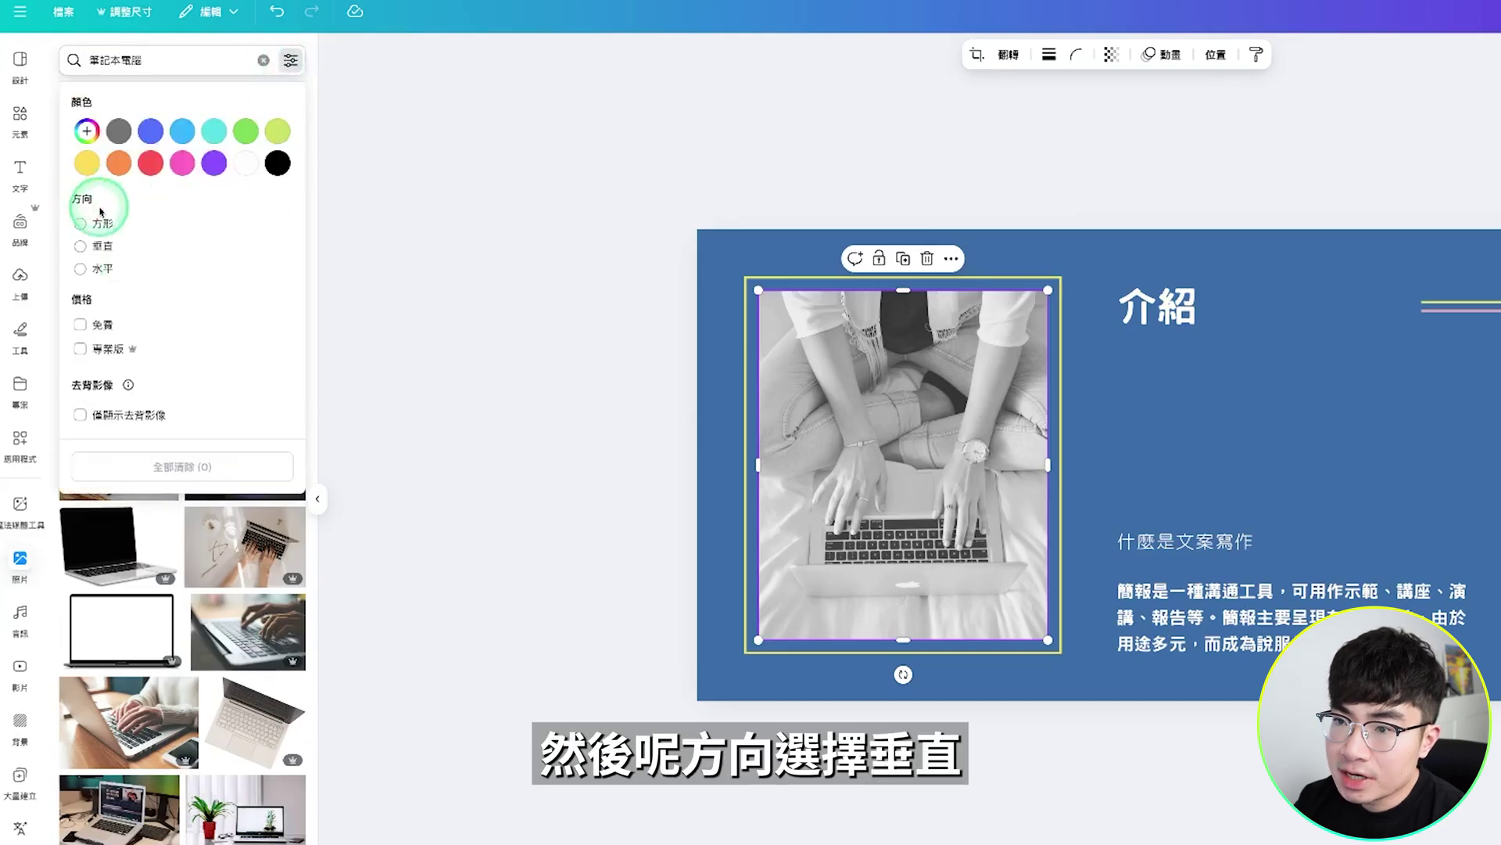
{"action": "left_click", "coordinate": [107, 253]}
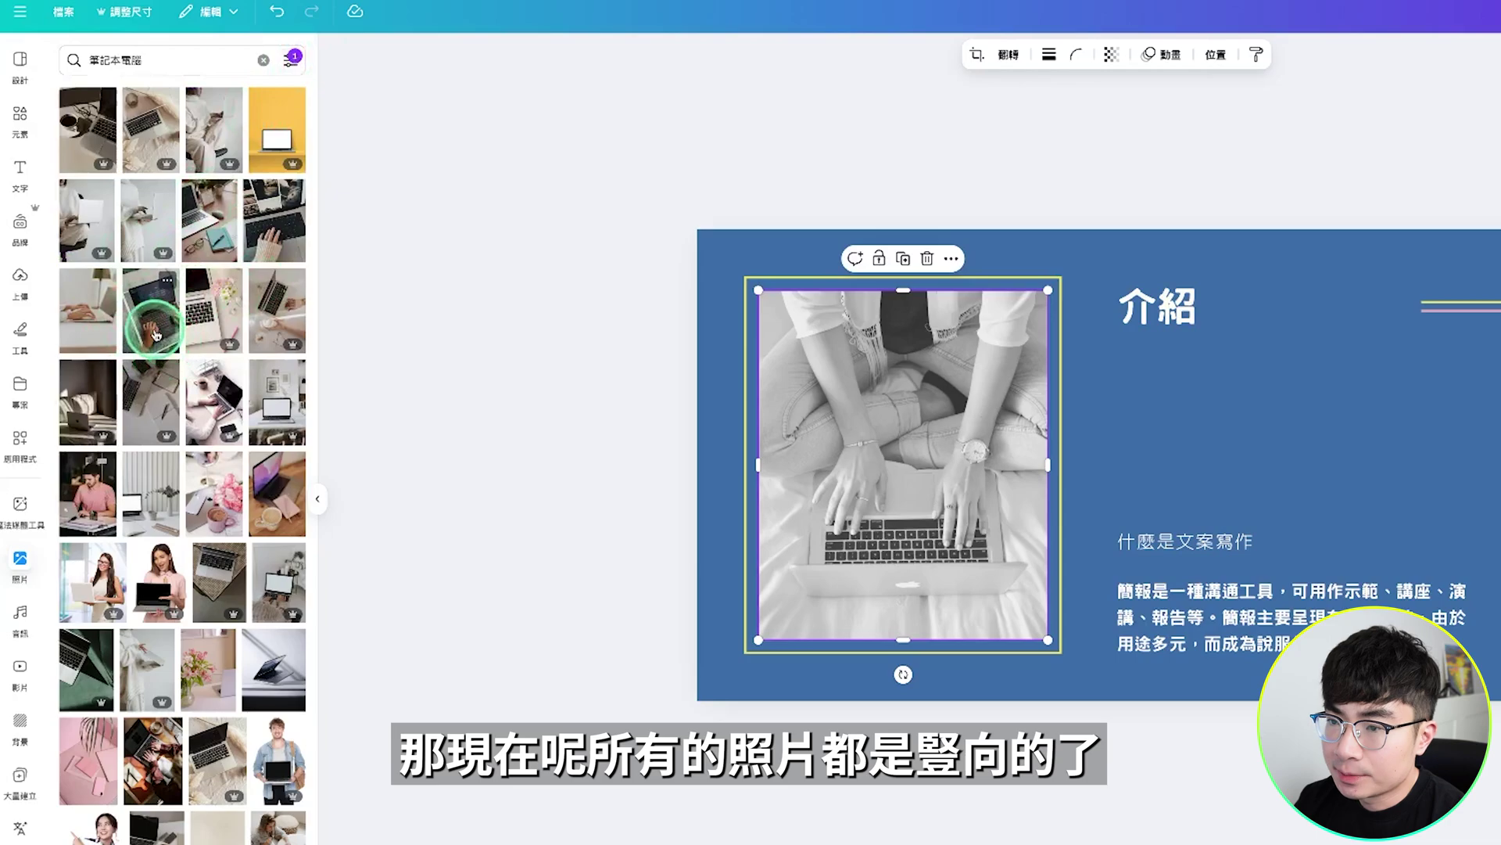
{"action": "left_click", "coordinate": [213, 313]}
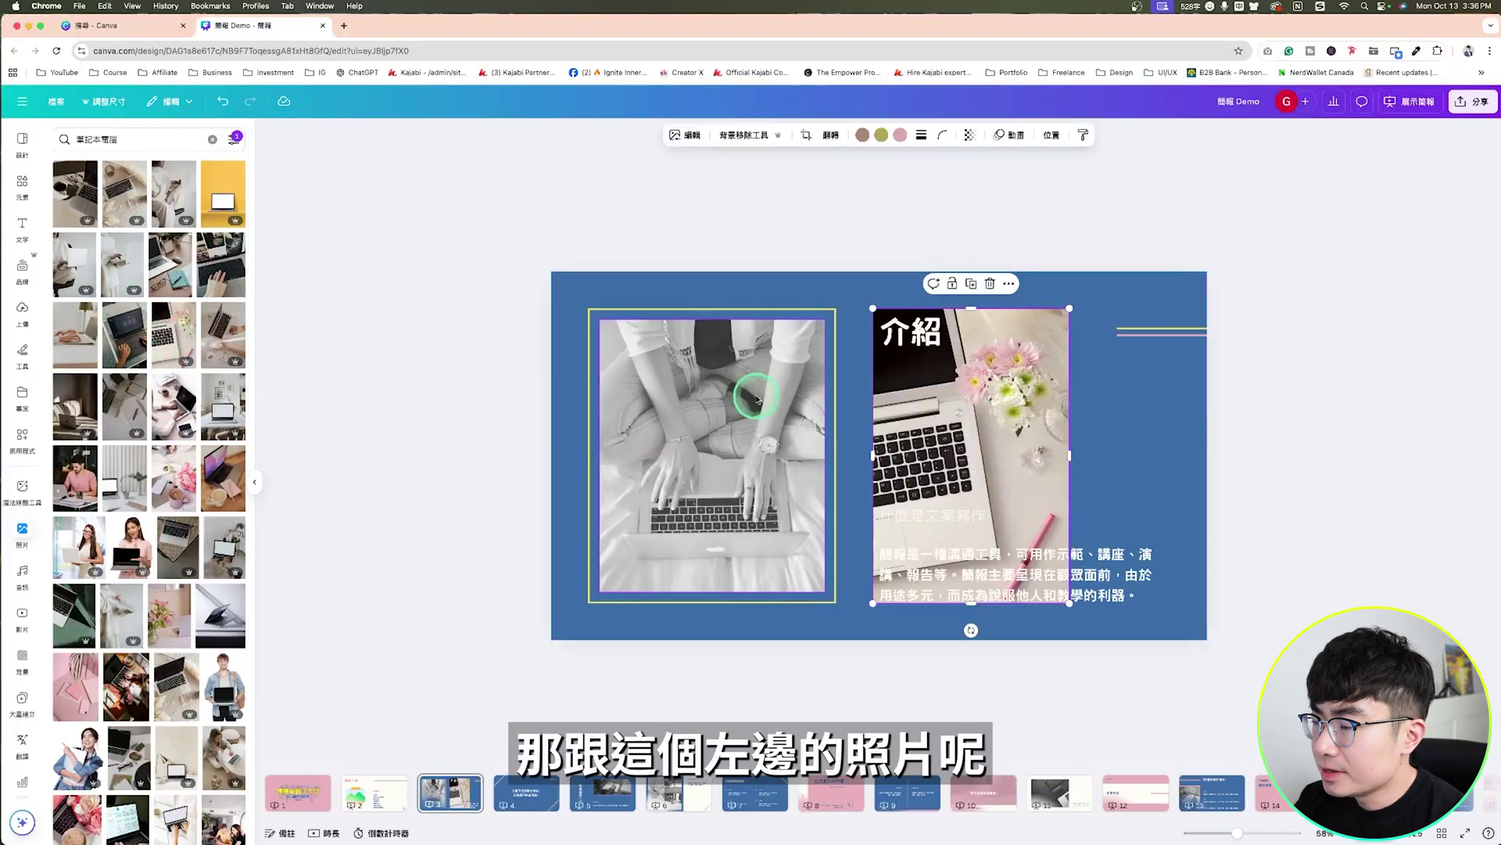
Place the laptop photo into the left frame and resize it to fit
{"action": "left_click", "coordinate": [750, 400]}
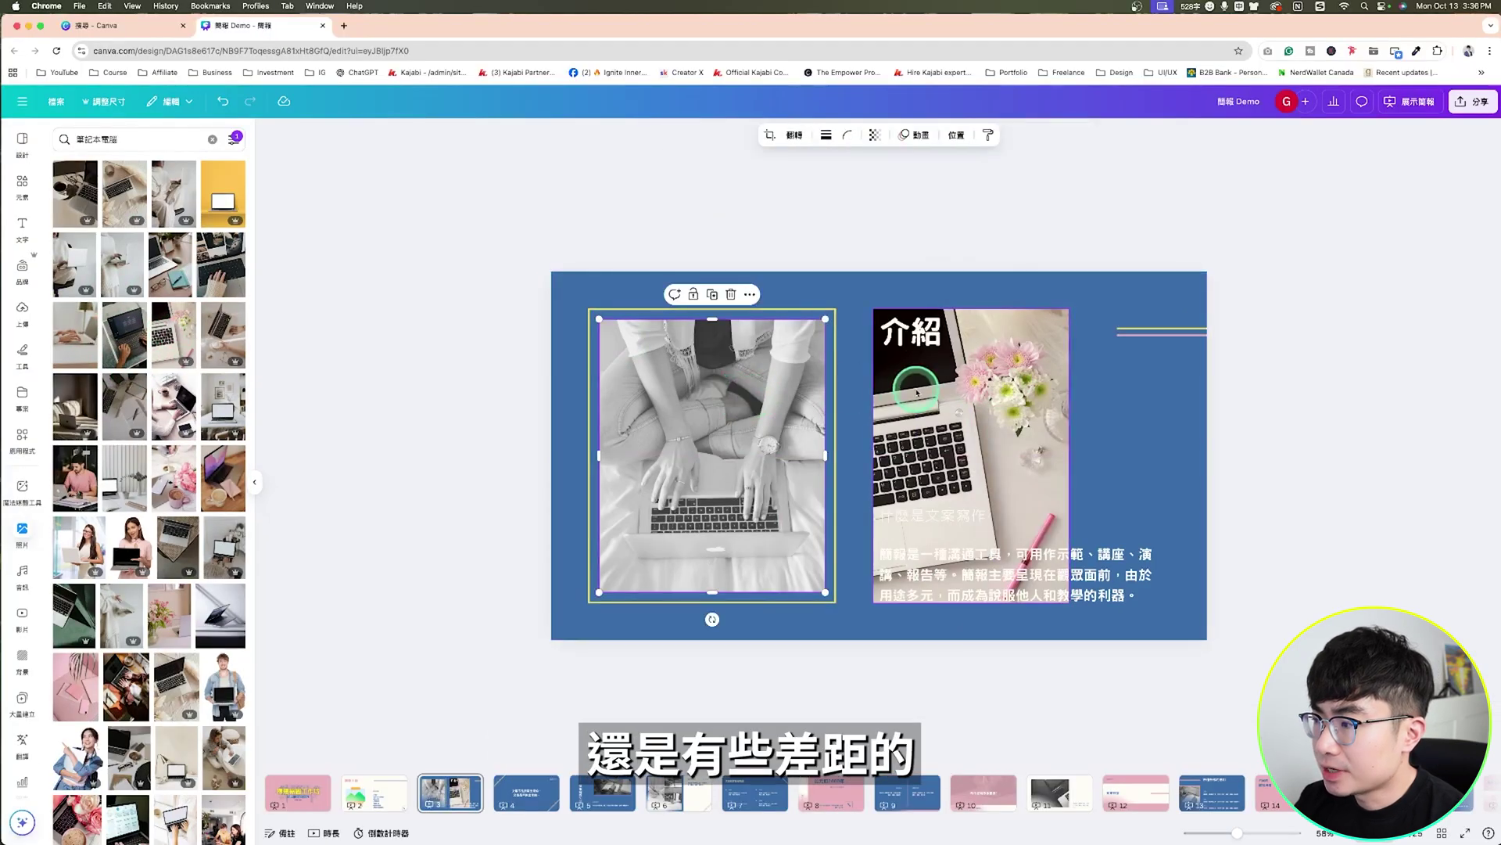
{"action": "left_click_drag", "start_coordinate": [941, 394], "coordinate": [668, 402]}
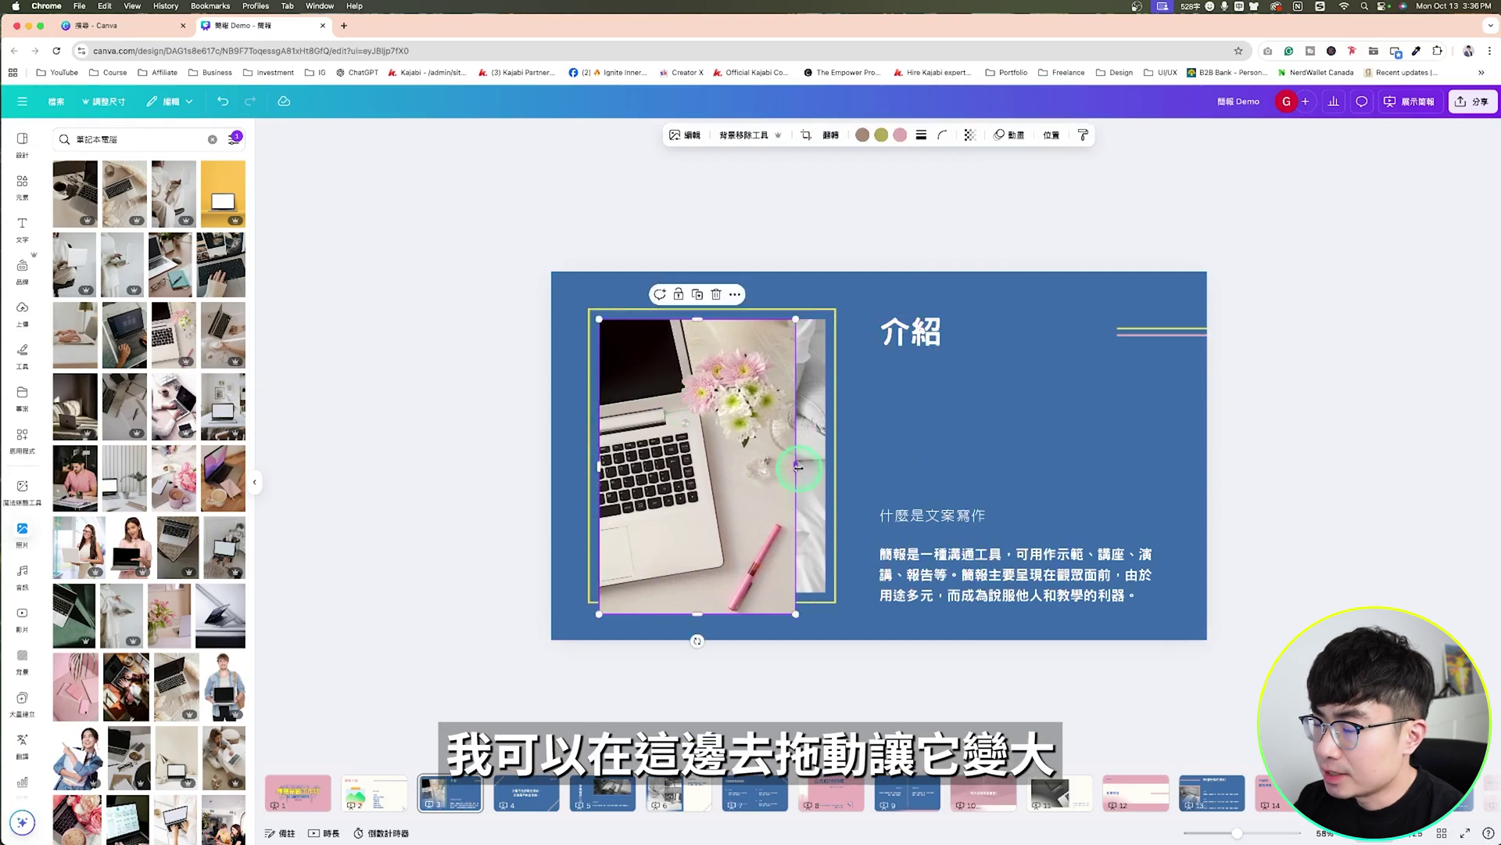
{"action": "left_click_drag", "start_coordinate": [795, 468], "coordinate": [825, 468]}
{"action": "left_click_drag", "start_coordinate": [710, 613], "coordinate": [723, 580]}
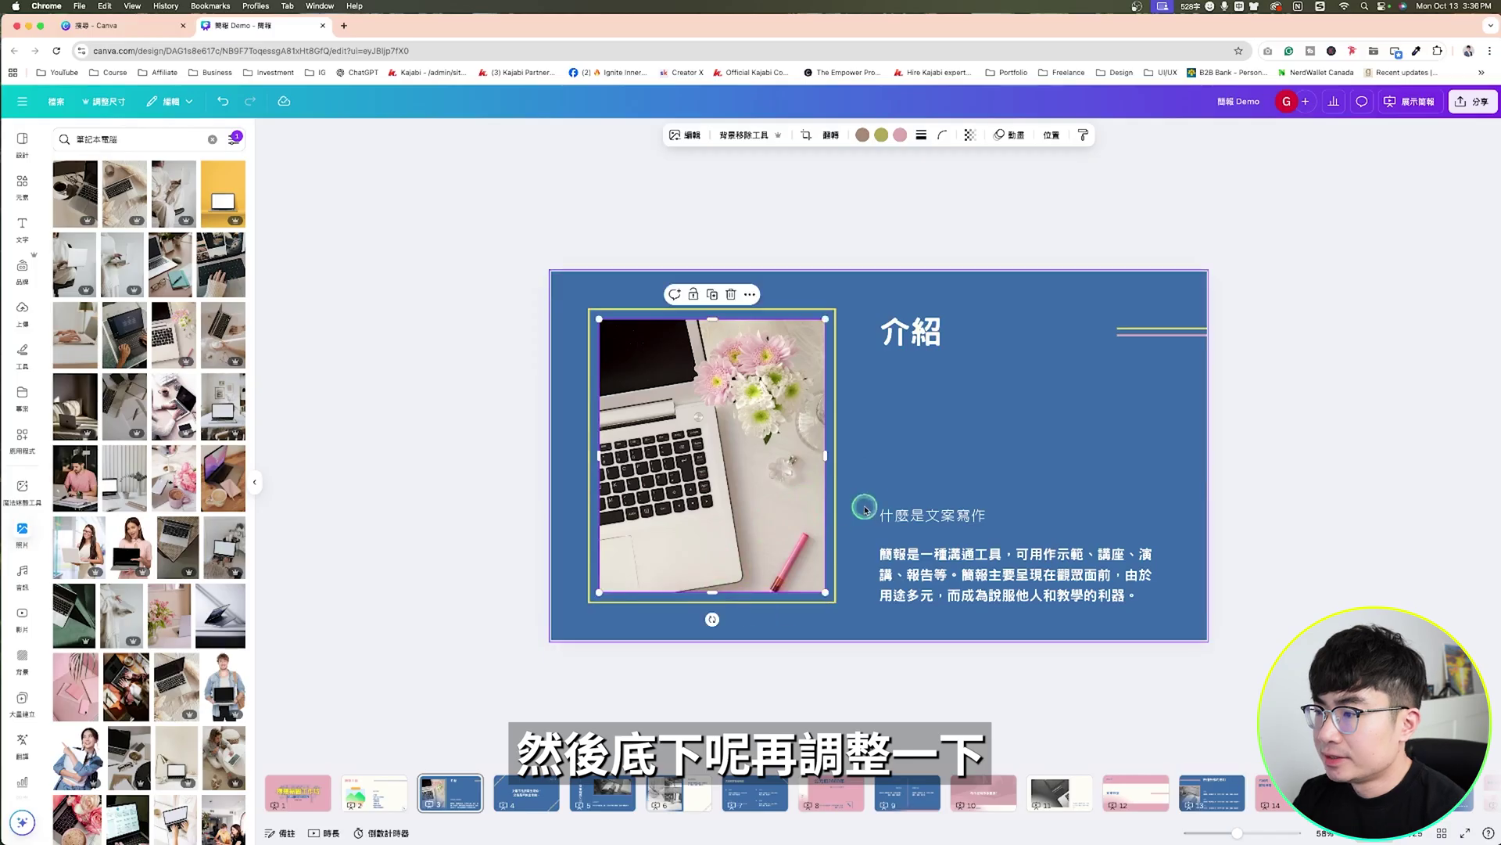
{"action": "left_click", "coordinate": [861, 509]}
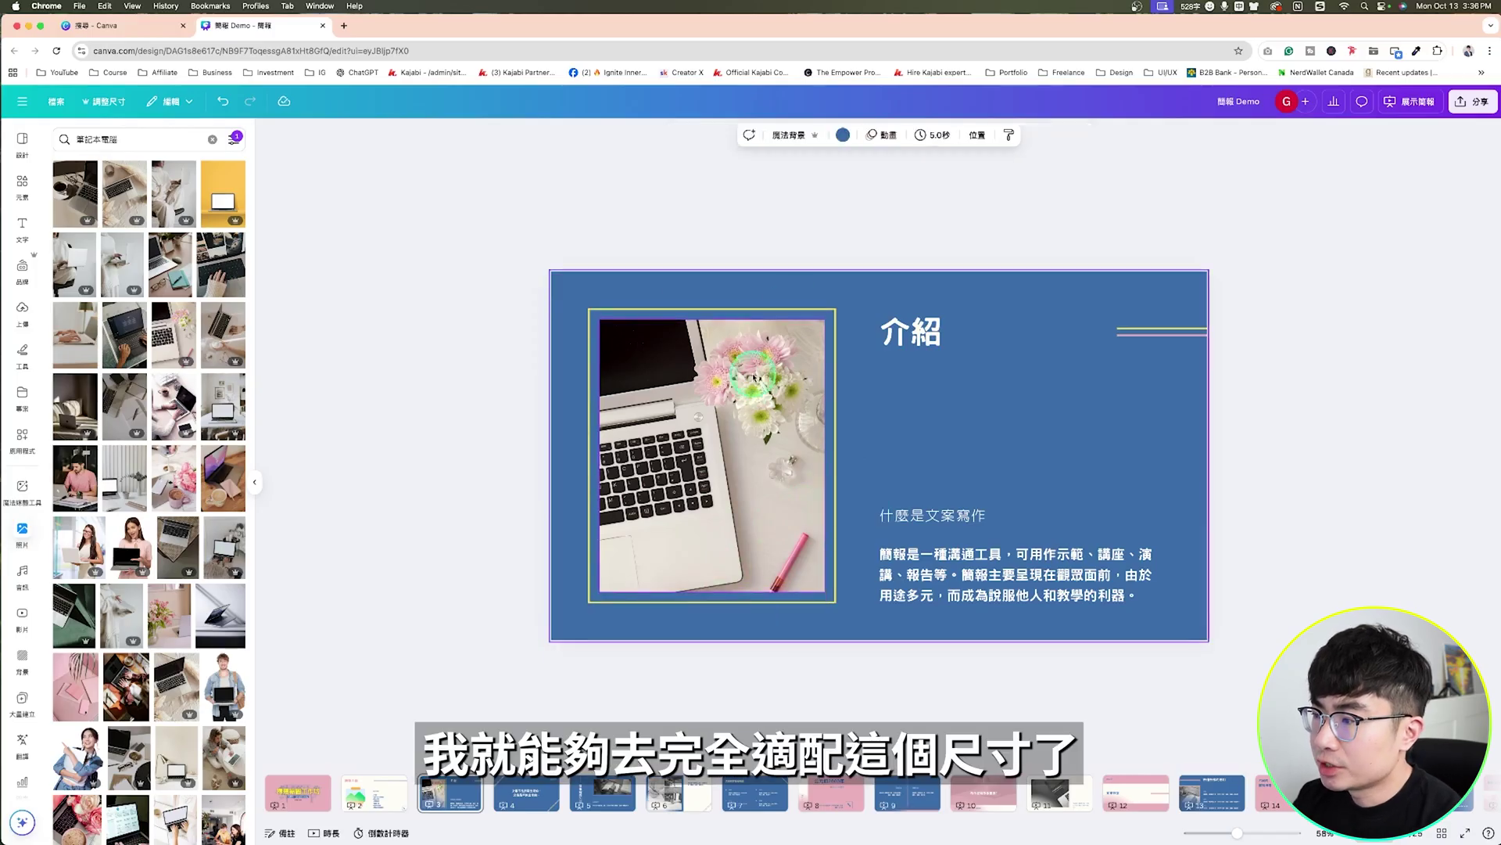
{"action": "scroll", "coordinate": [787, 422], "scroll_direction": "down", "scroll_amount": 1}
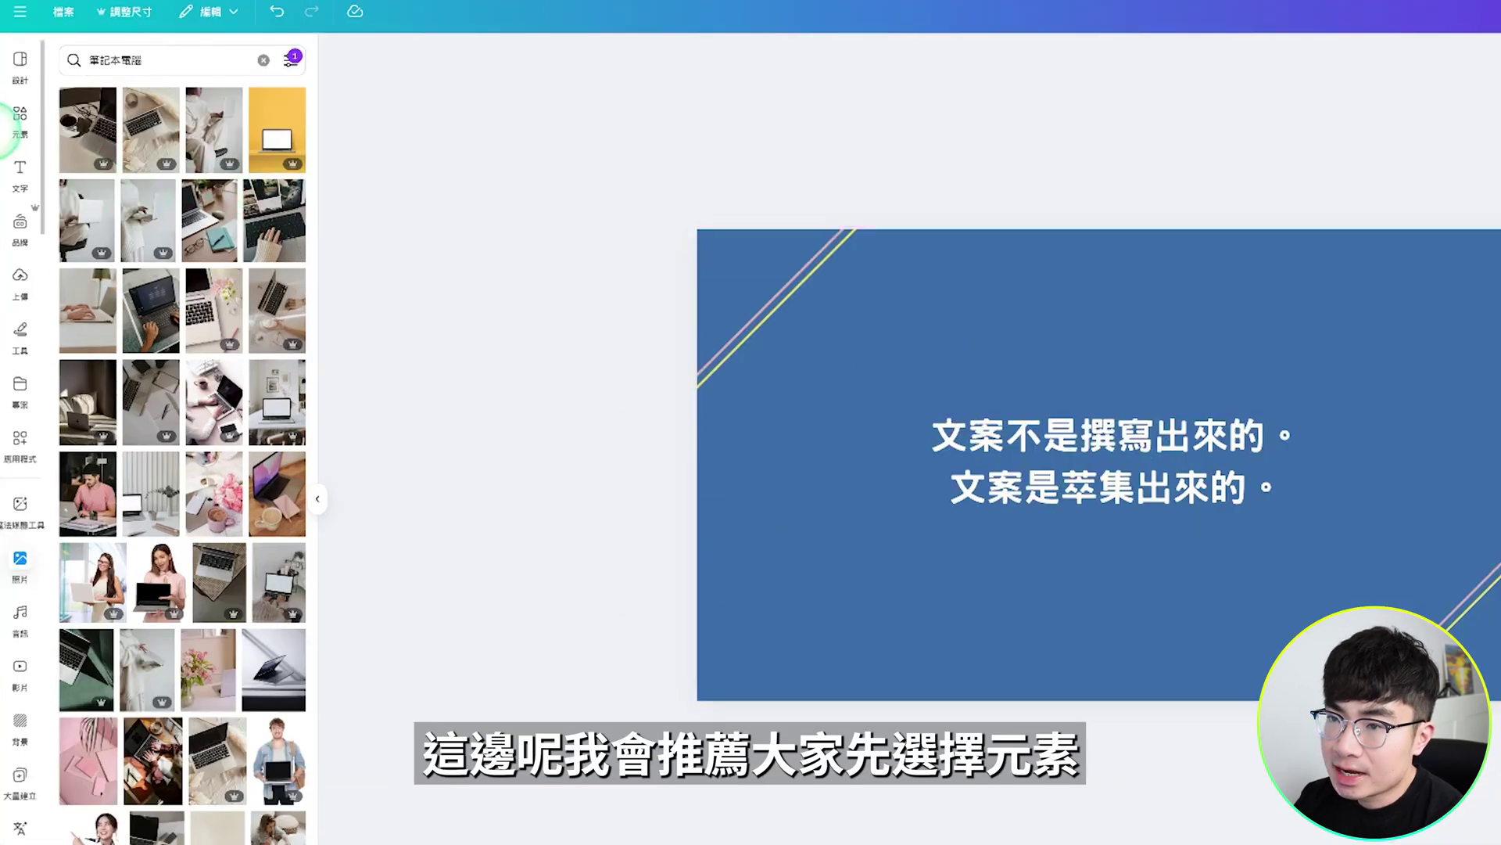
Add a Basic Shapes circle frame from Frames and move it to the quote slide's lower left
{"action": "left_click", "coordinate": [22, 117]}
{"action": "scroll", "coordinate": [241, 295], "scroll_direction": "down", "scroll_amount": 3}
{"action": "scroll", "coordinate": [241, 295], "scroll_direction": "down", "scroll_amount": 3}
{"action": "scroll", "coordinate": [241, 296], "scroll_direction": "down", "scroll_amount": 3}
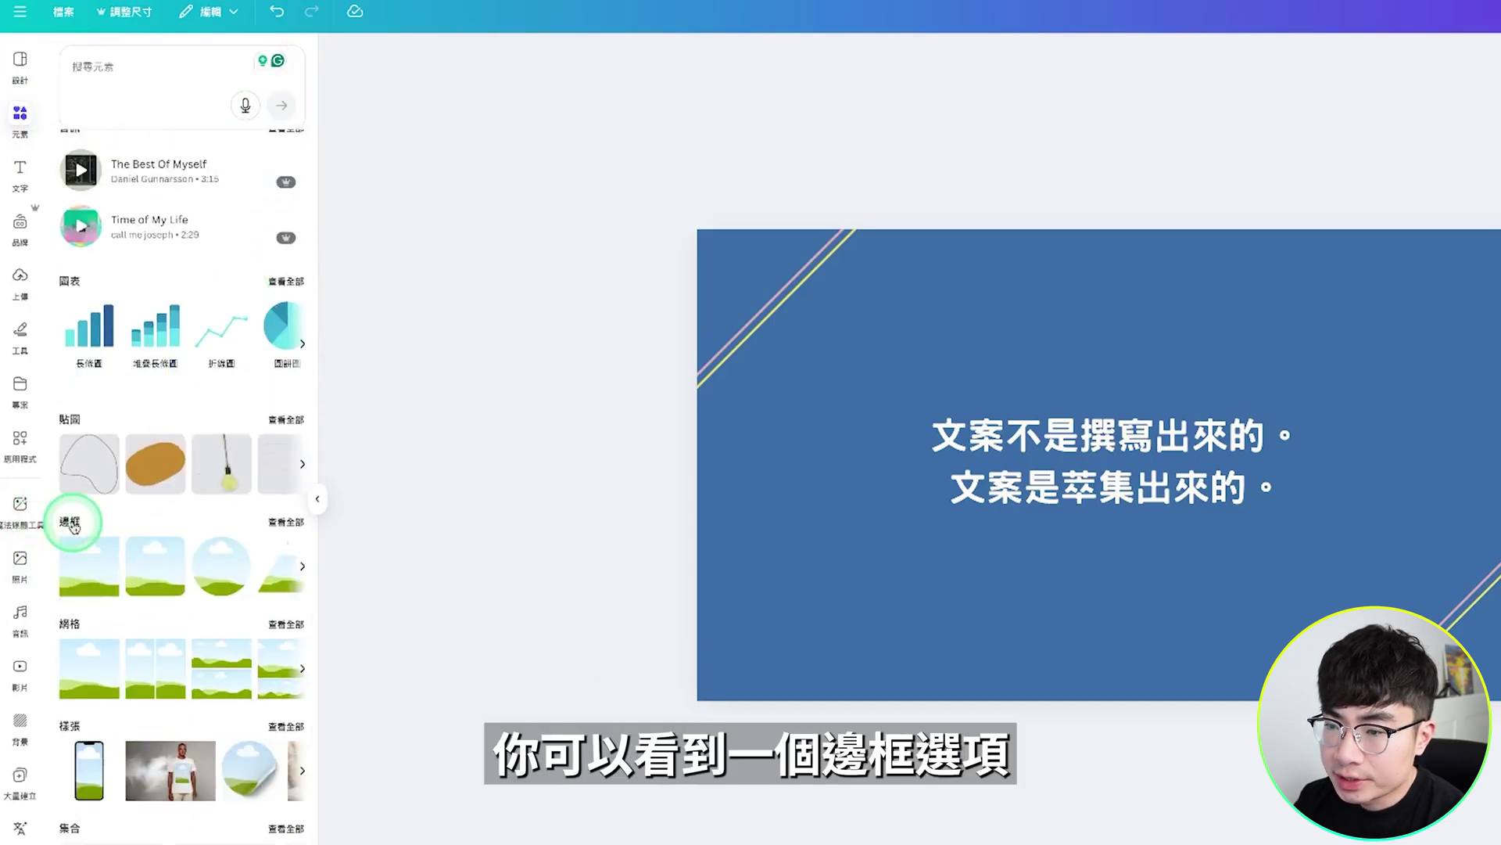
{"action": "left_click", "coordinate": [68, 521]}
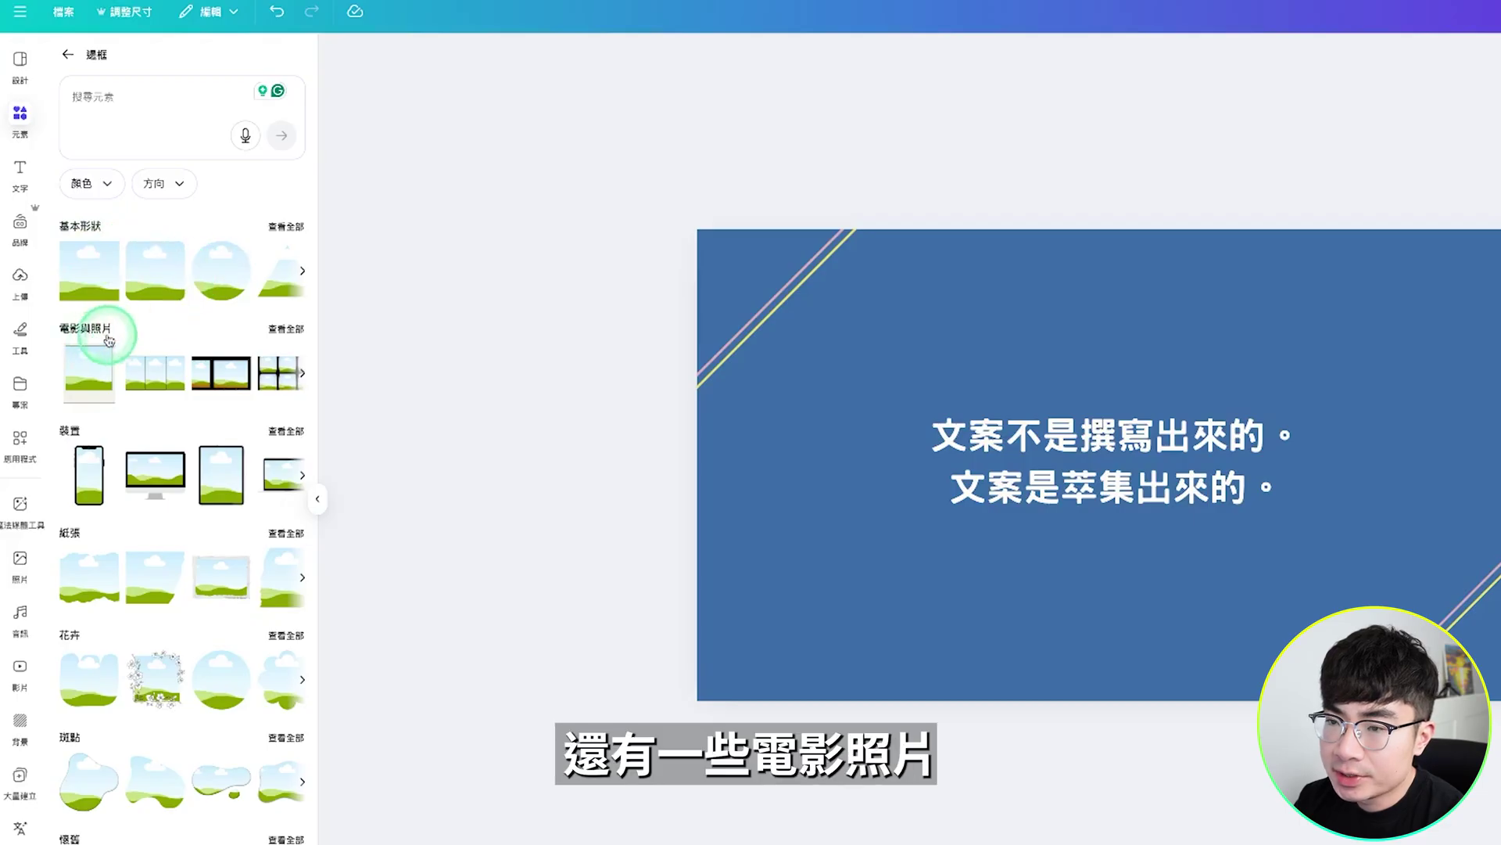
{"action": "mouse_move", "coordinate": [155, 370]}
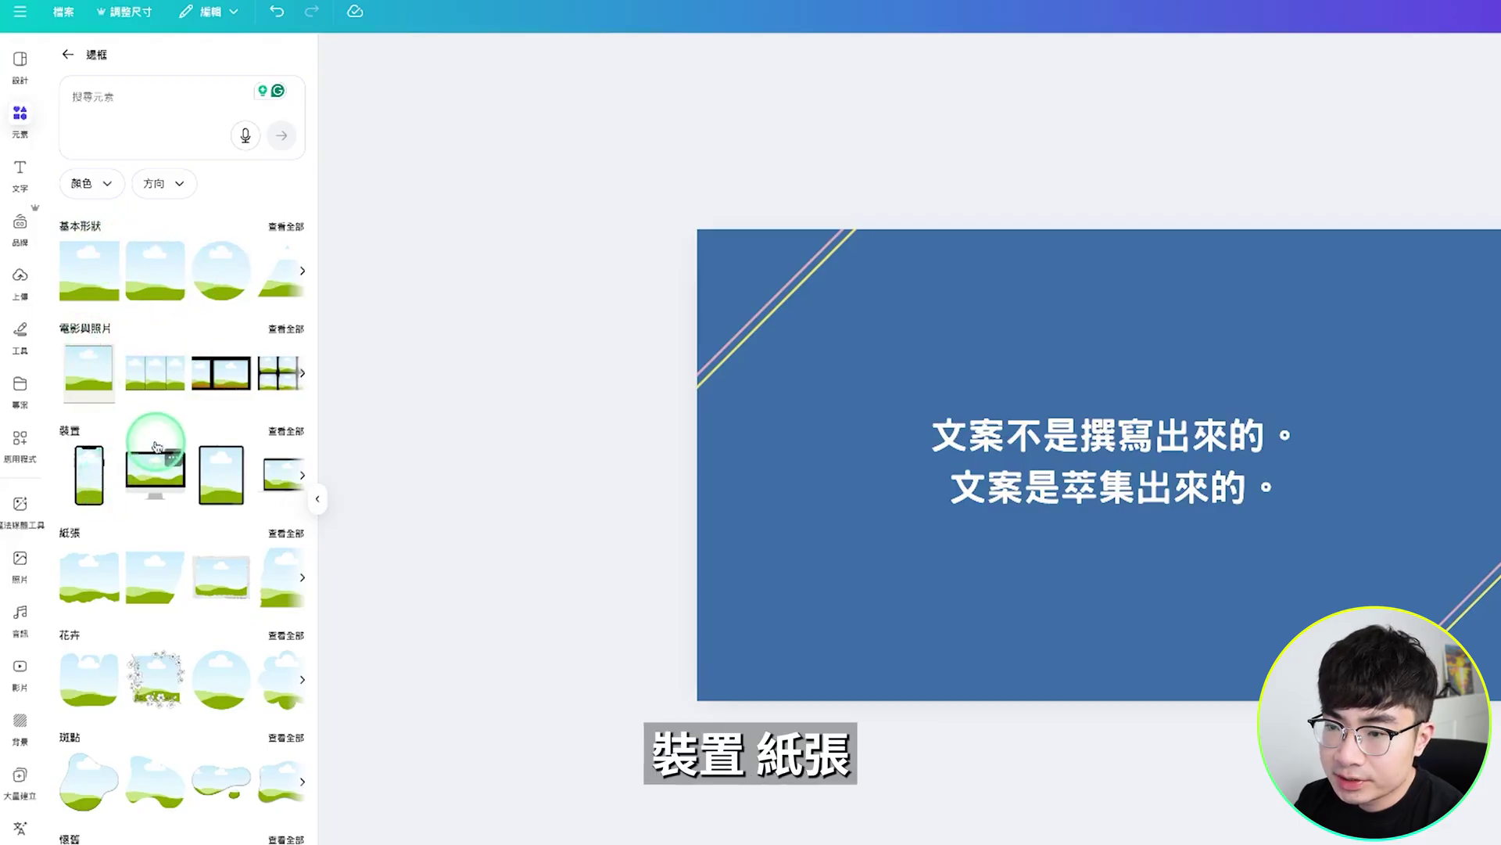
{"action": "scroll", "coordinate": [151, 462], "scroll_direction": "down", "scroll_amount": 1}
{"action": "scroll", "coordinate": [121, 516], "scroll_direction": "down", "scroll_amount": 2}
{"action": "scroll", "coordinate": [179, 556], "scroll_direction": "down", "scroll_amount": 2}
{"action": "scroll", "coordinate": [157, 579], "scroll_direction": "up", "scroll_amount": 4}
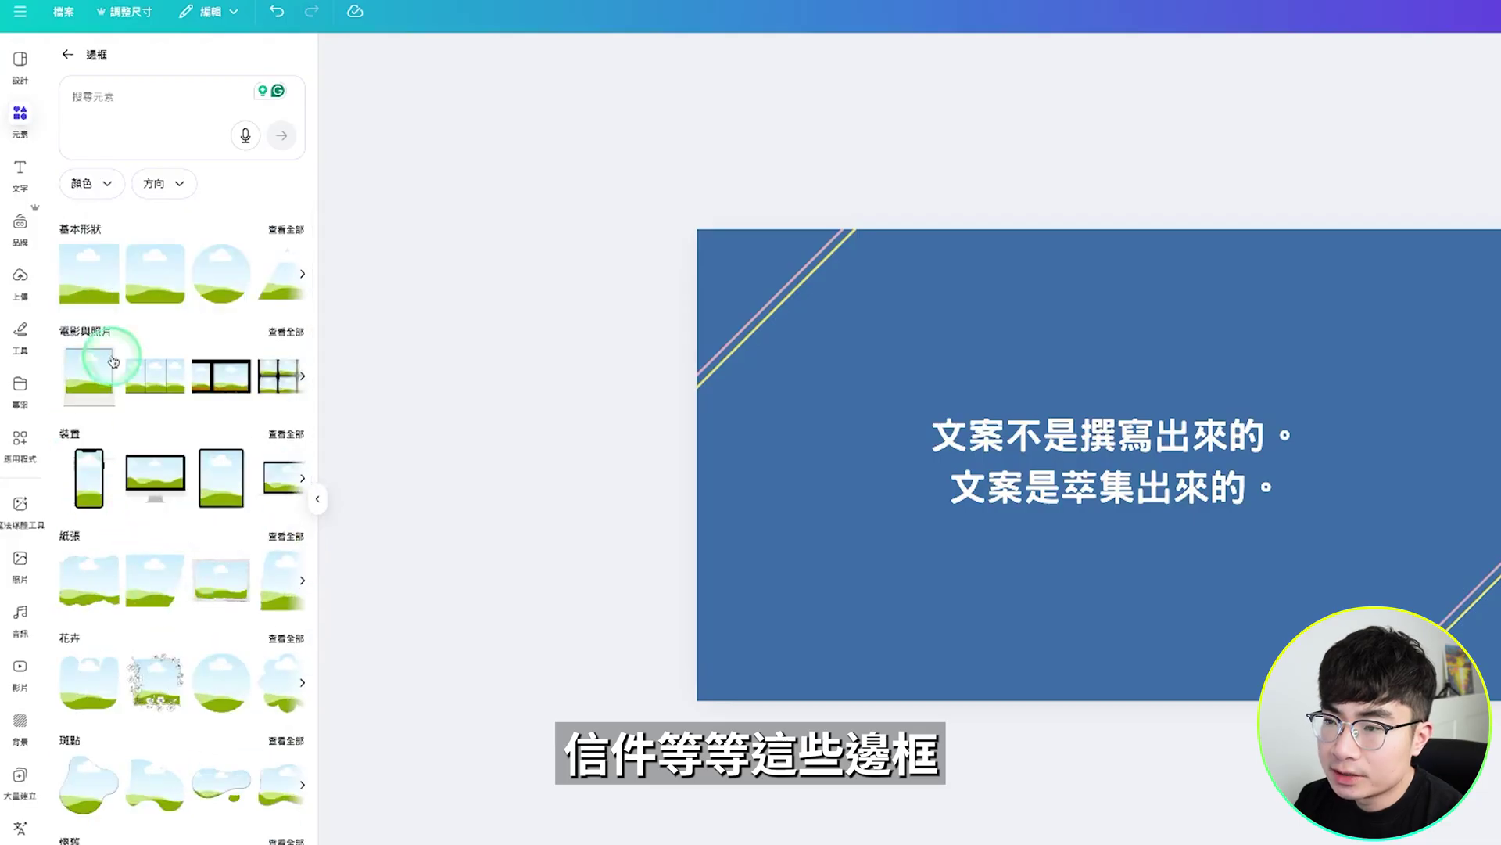
{"action": "left_click", "coordinate": [222, 283]}
{"action": "mouse_move", "coordinate": [923, 396]}
{"action": "left_mouse_down"}
{"action": "mouse_move", "coordinate": [699, 410]}
{"action": "mouse_move", "coordinate": [666, 454]}
{"action": "mouse_move", "coordinate": [645, 544]}
{"action": "left_mouse_up"}
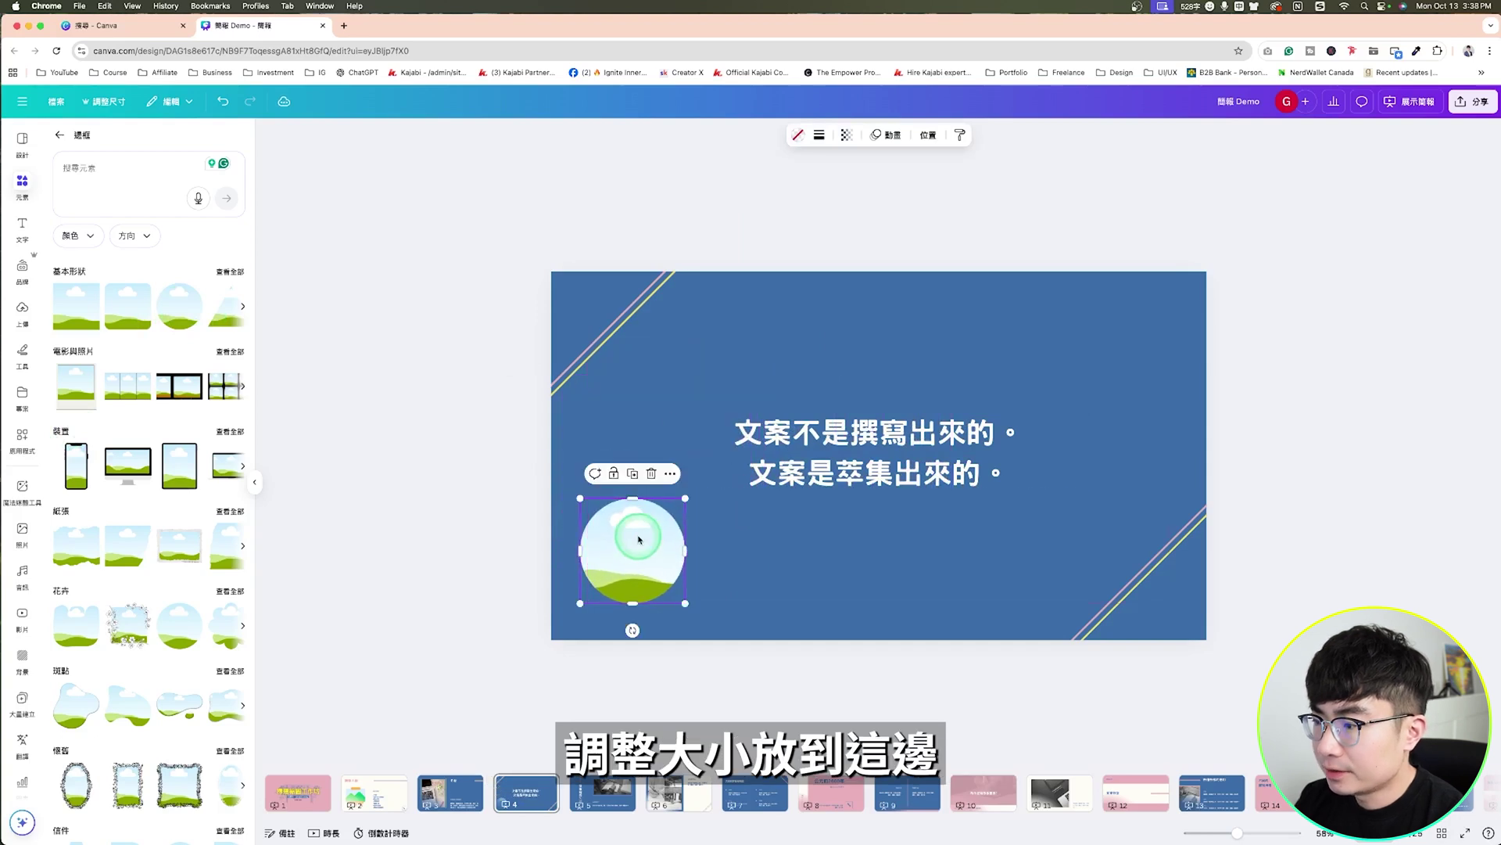
{"action": "left_click", "coordinate": [511, 489]}
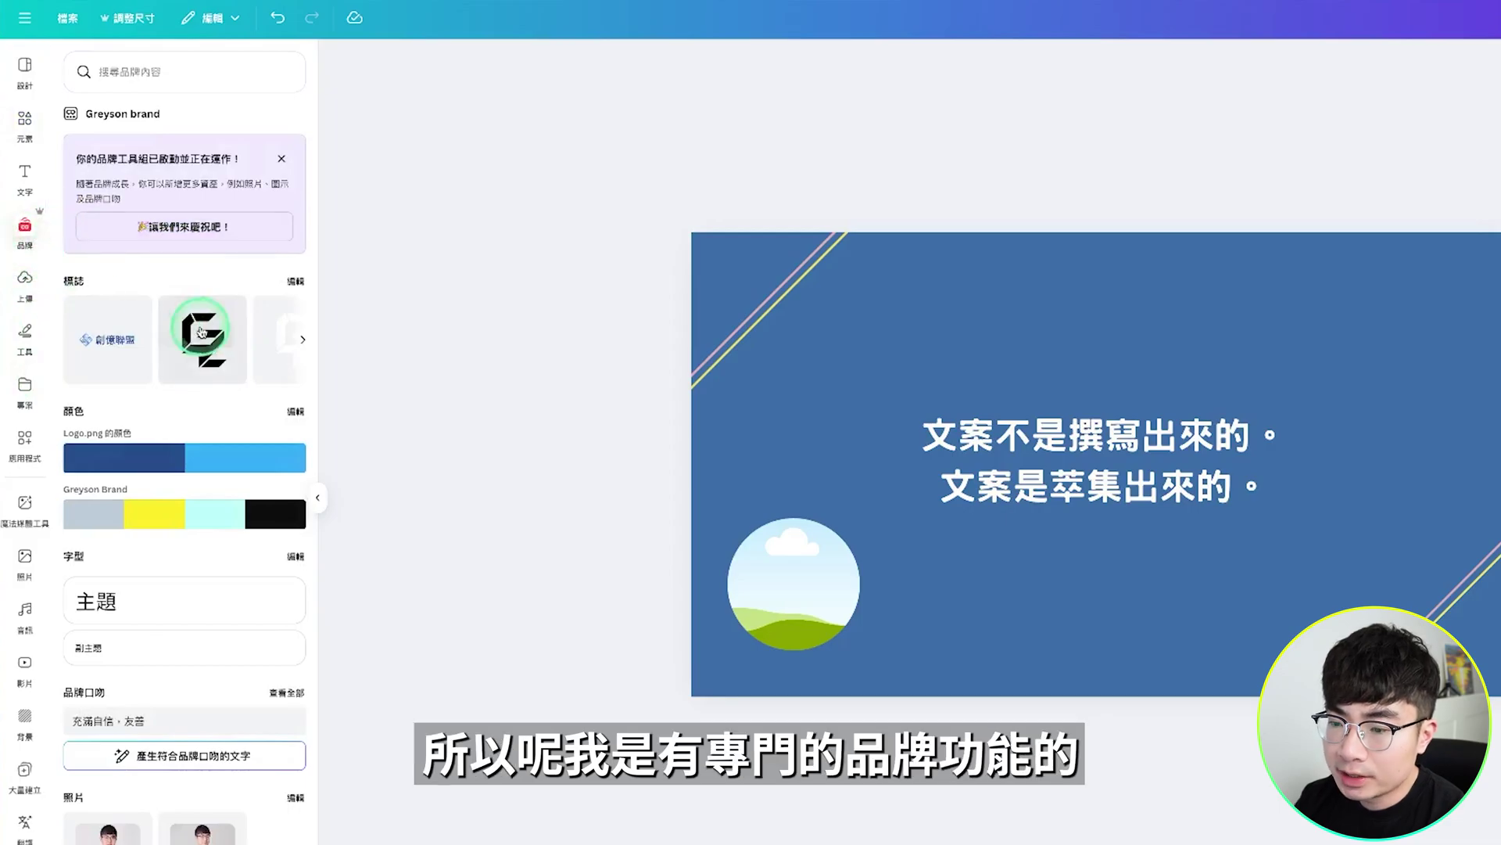
Drag a brand photo from the Brand panel into the circle frame
{"action": "scroll", "coordinate": [201, 325], "scroll_direction": "down", "scroll_amount": 4}
{"action": "scroll", "coordinate": [156, 391], "scroll_direction": "down", "scroll_amount": 1}
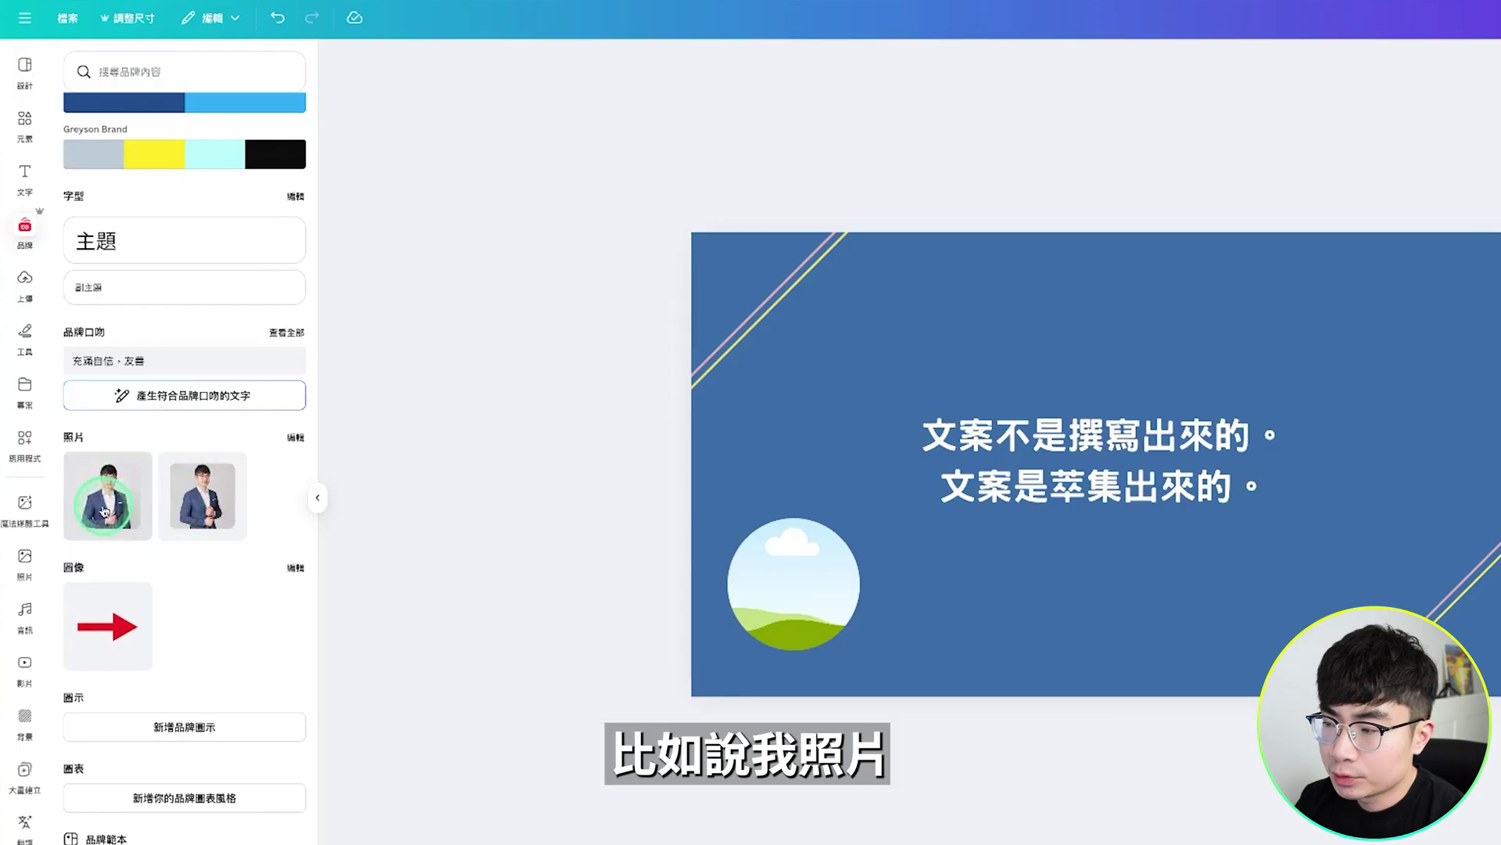
{"action": "left_click_drag", "start_coordinate": [175, 516], "coordinate": [794, 584]}
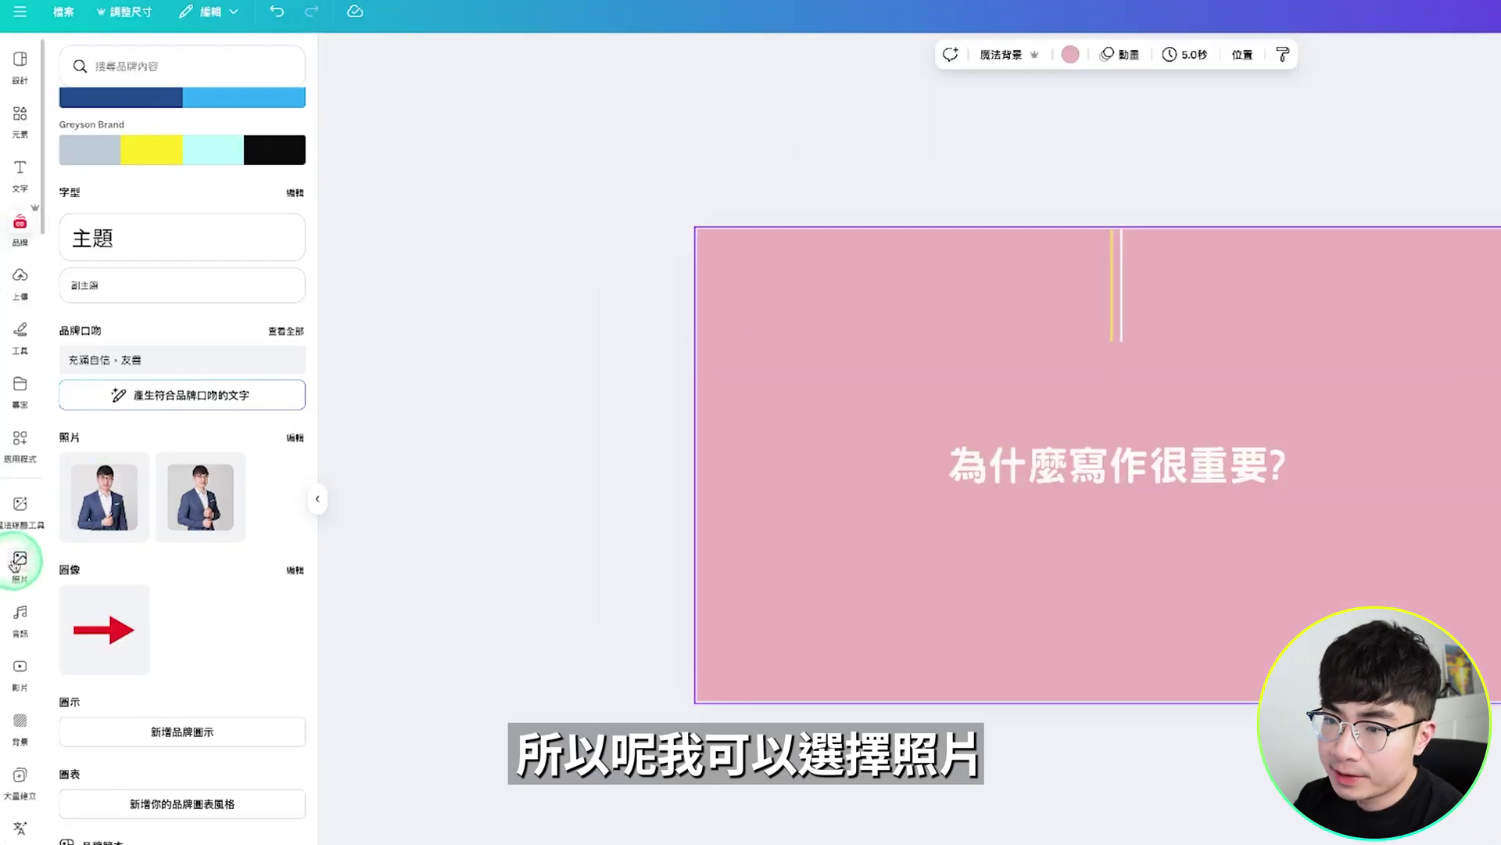
Set the 撰寫 hand-writing stock photo as the slide's background
{"action": "left_click", "coordinate": [22, 528]}
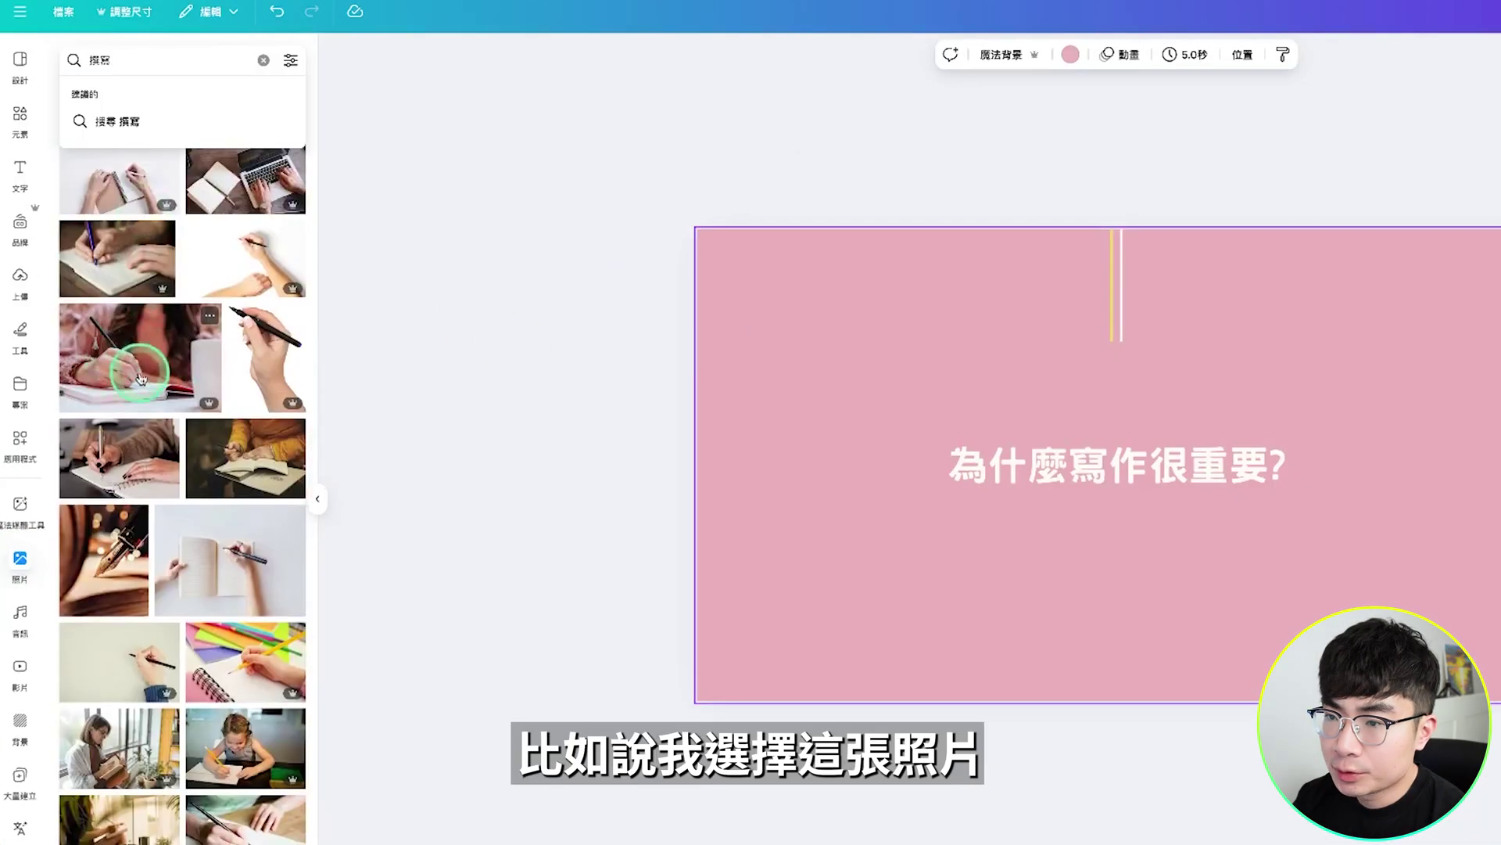
{"action": "left_click", "coordinate": [157, 365]}
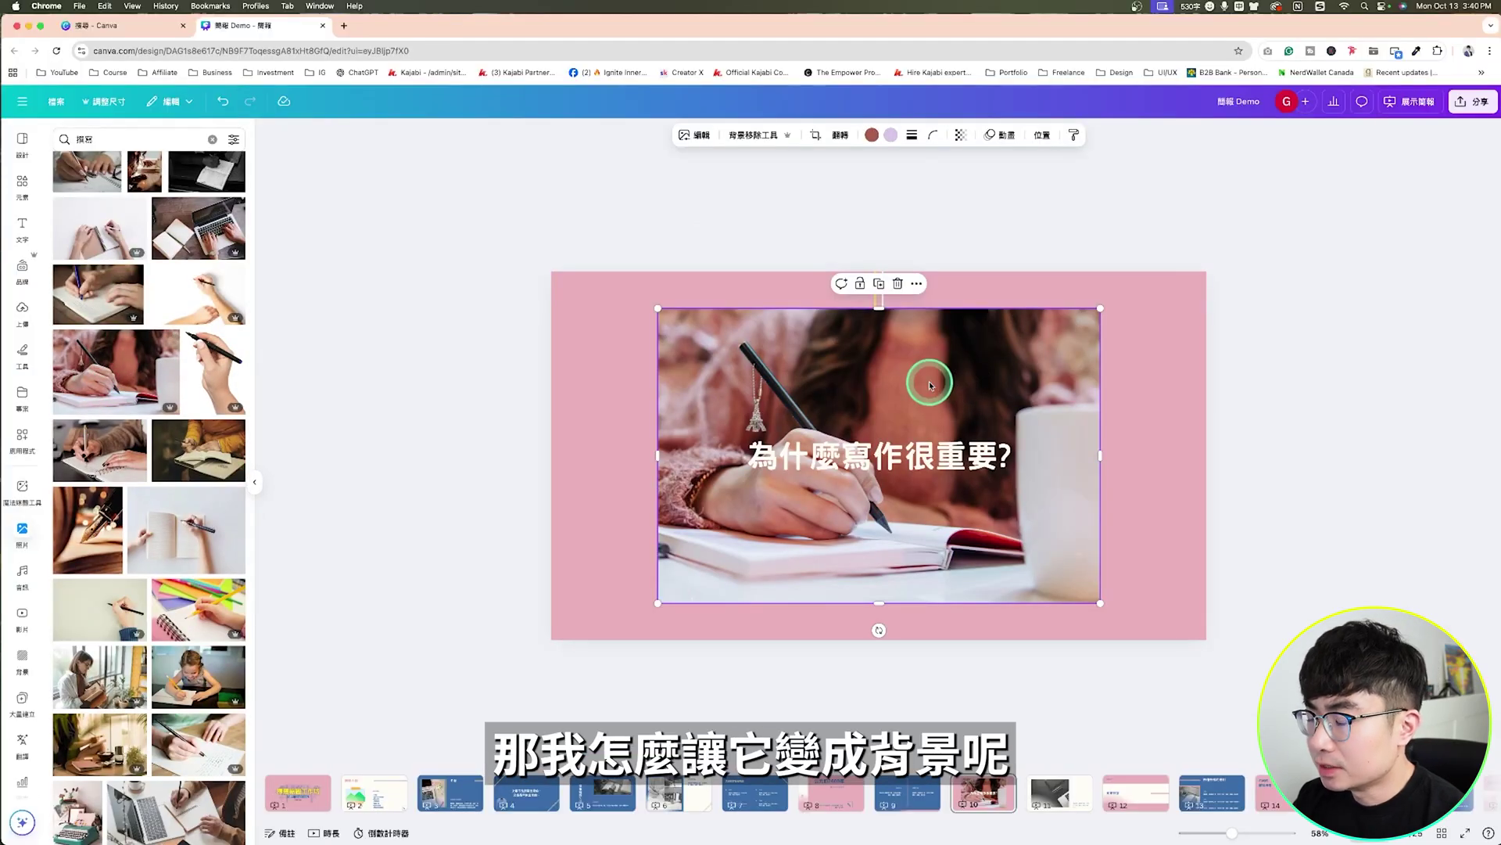
{"action": "right_click", "coordinate": [931, 383]}
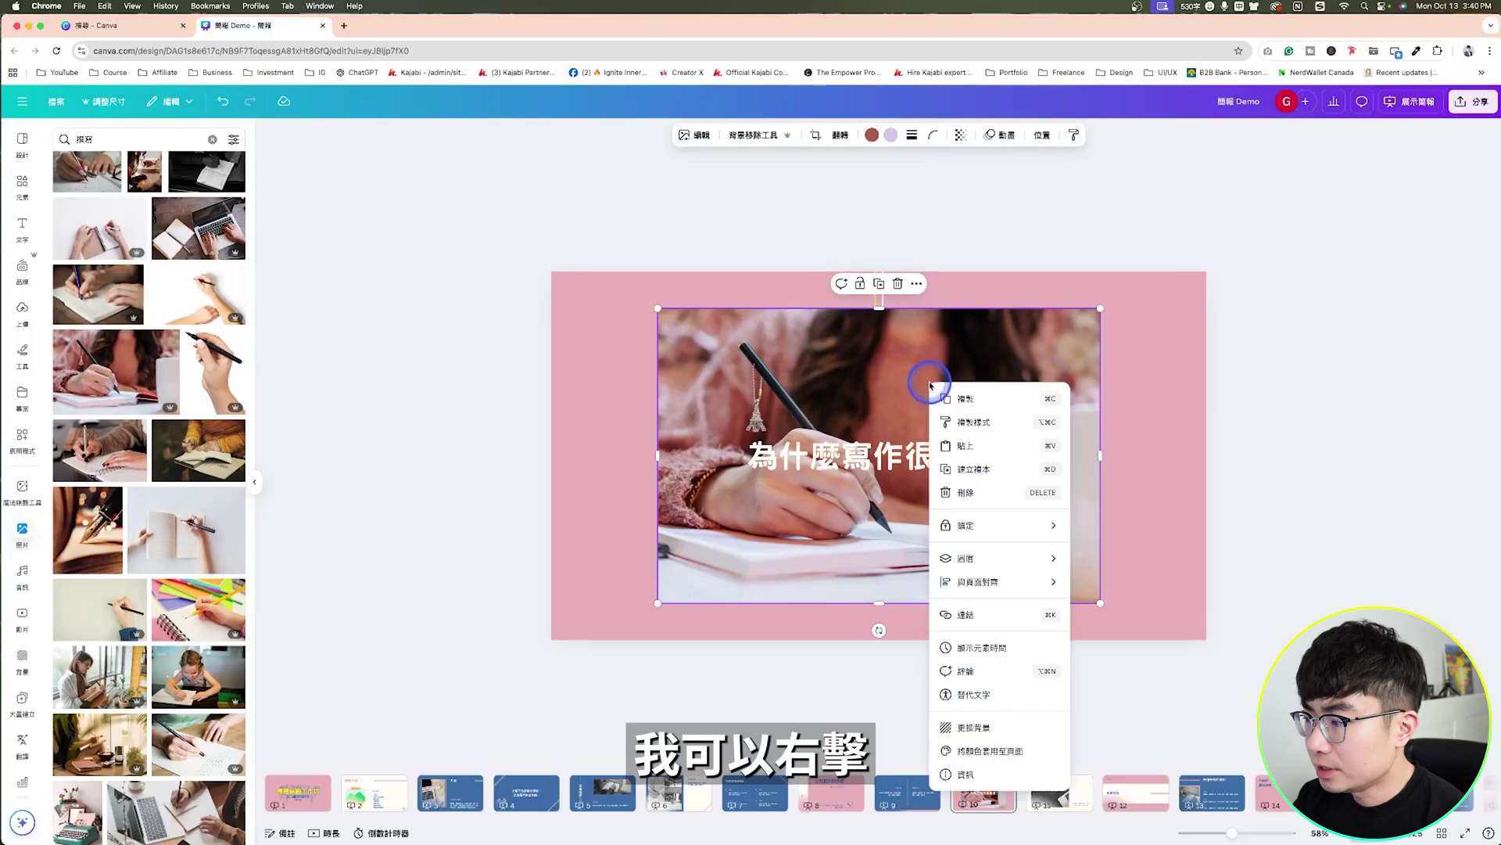
{"action": "left_click", "coordinate": [1030, 731]}
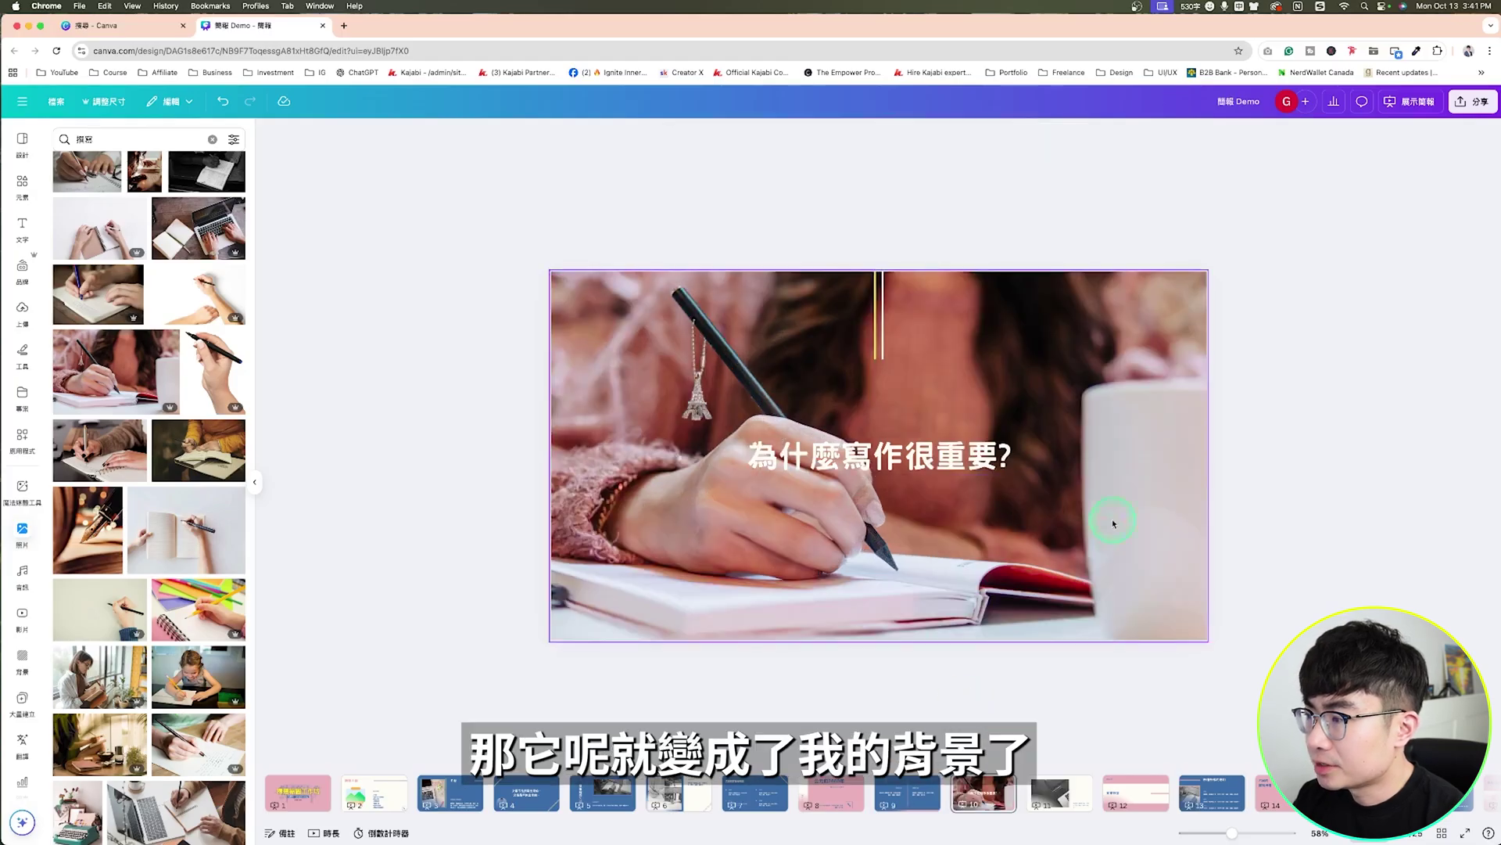
Check the 為什麼寫作很重要? title and background photo by selecting each in turn
{"action": "left_click", "coordinate": [922, 454]}
{"action": "left_click", "coordinate": [1040, 513]}
{"action": "left_click", "coordinate": [957, 459]}
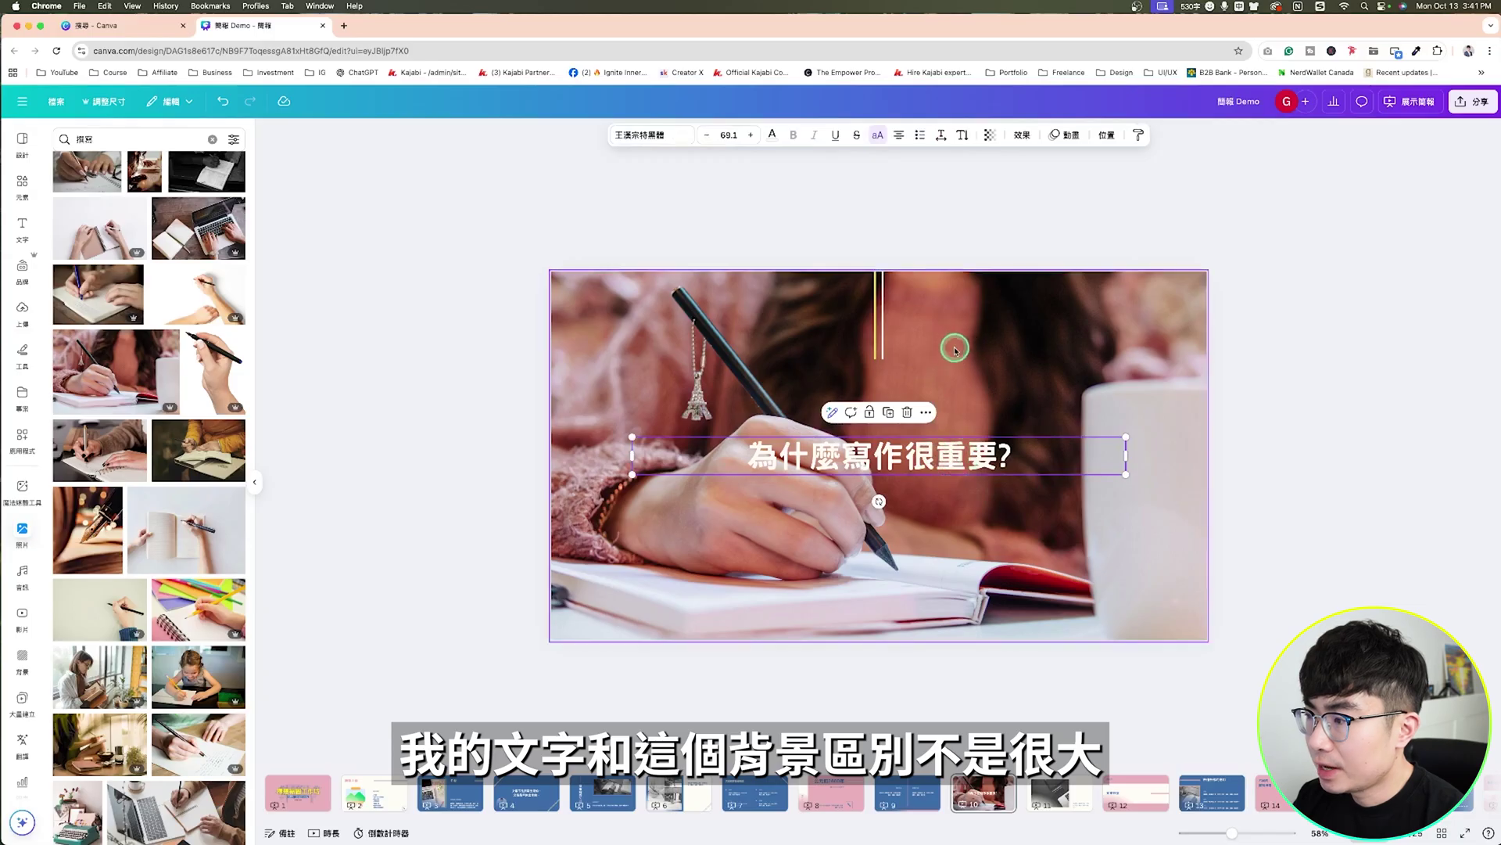
{"action": "left_click", "coordinate": [955, 348]}
{"action": "left_click", "coordinate": [960, 455]}
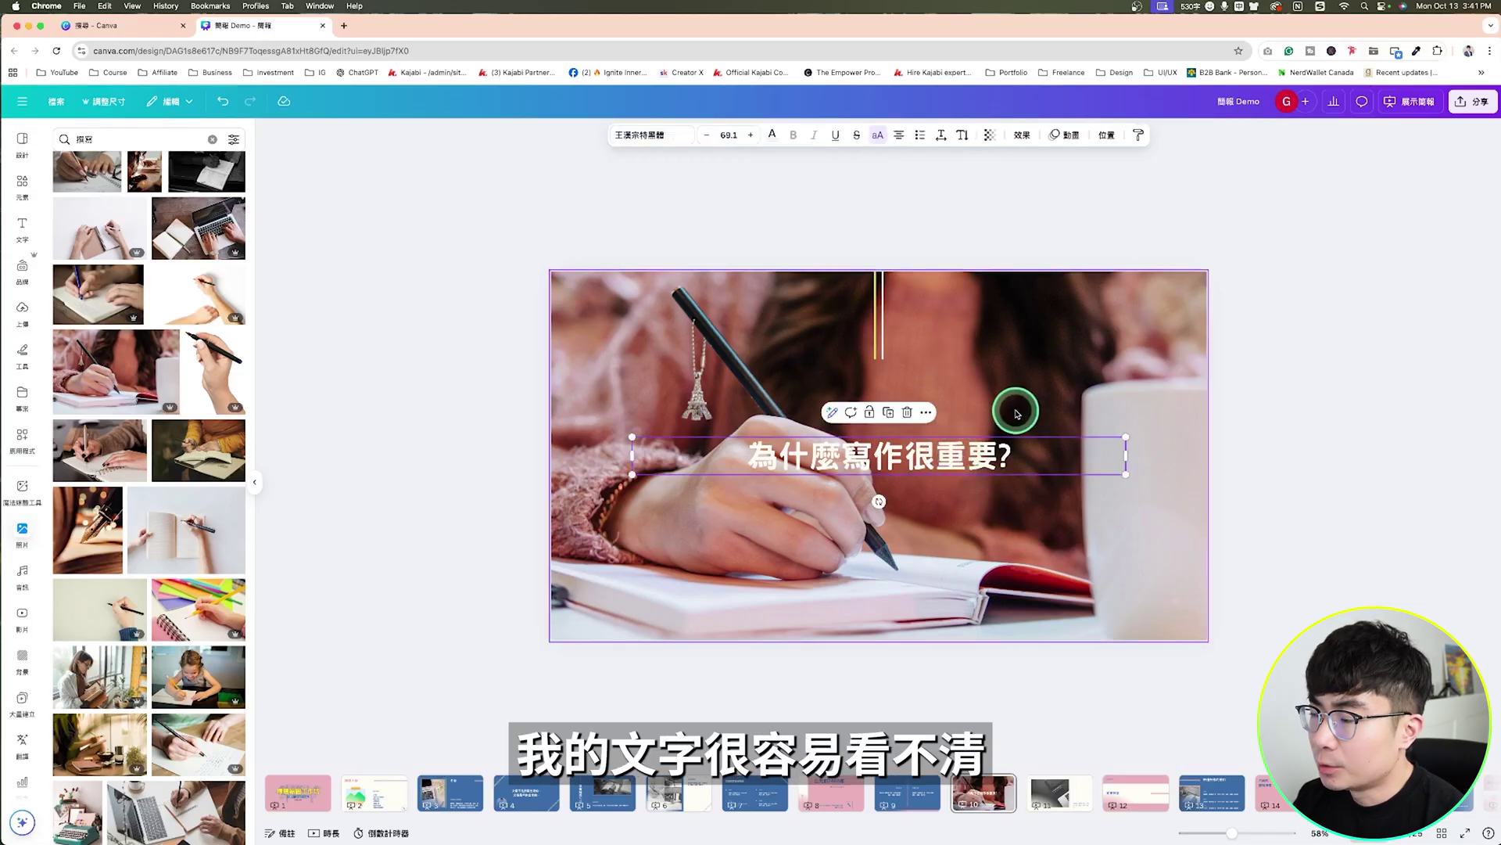
{"action": "left_click", "coordinate": [1016, 413]}
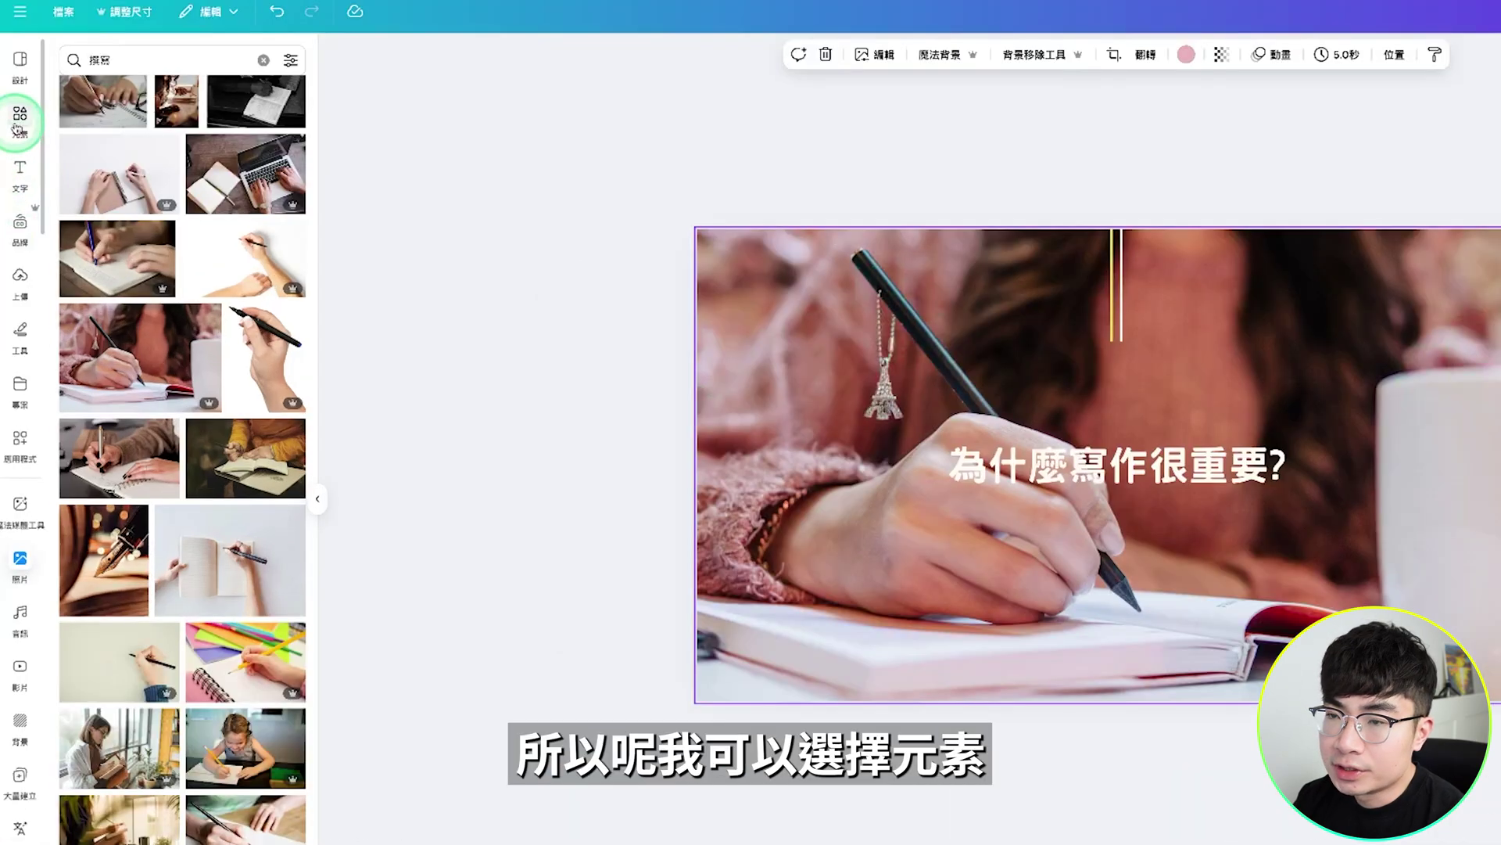
Add a black square and stretch it to cover the whole slide
{"action": "left_click", "coordinate": [17, 126]}
{"action": "left_click", "coordinate": [79, 329]}
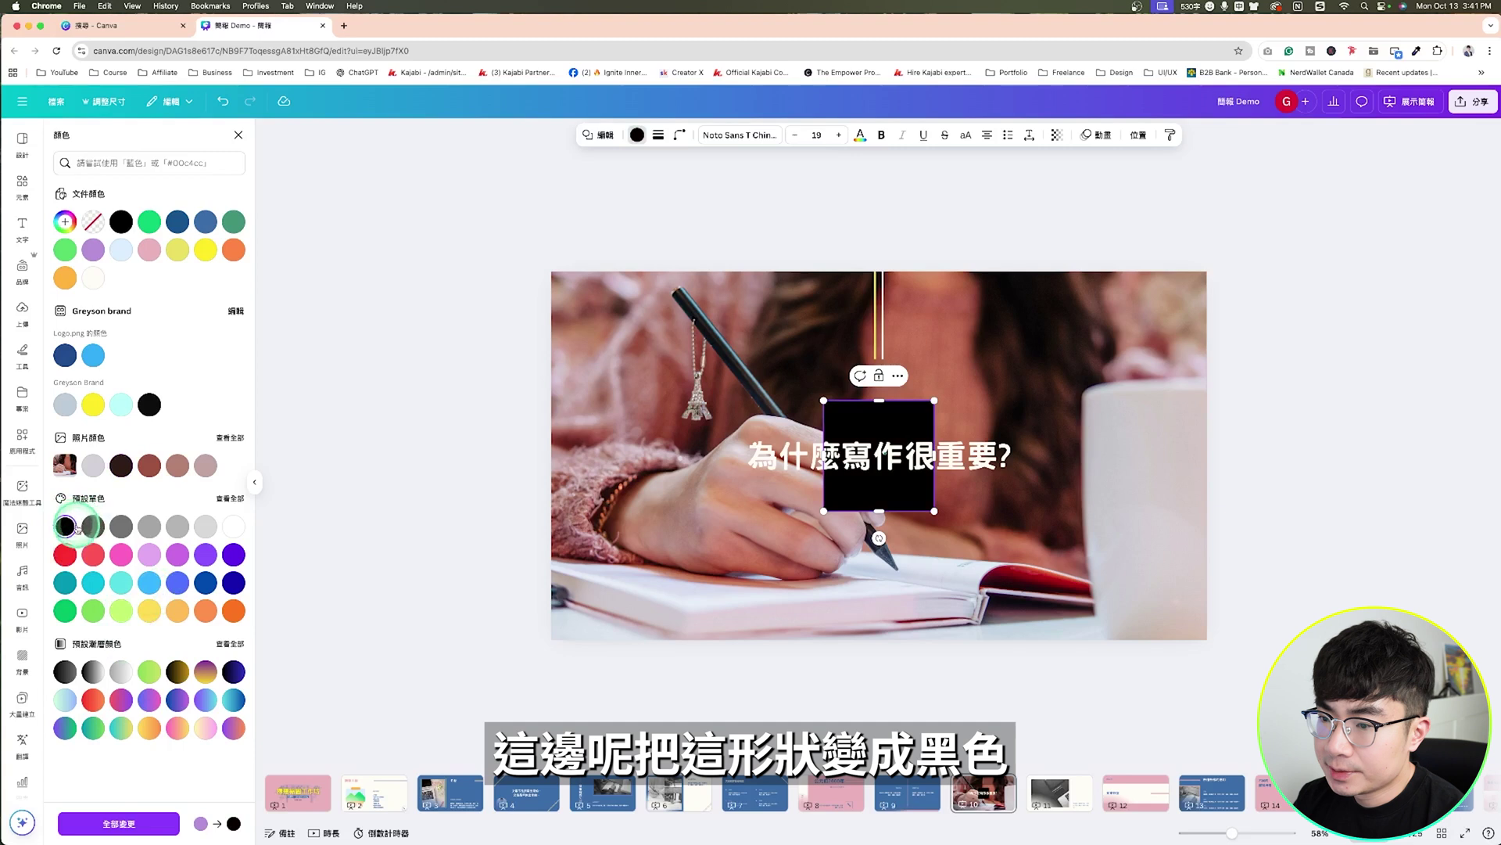
{"action": "left_click", "coordinate": [66, 527]}
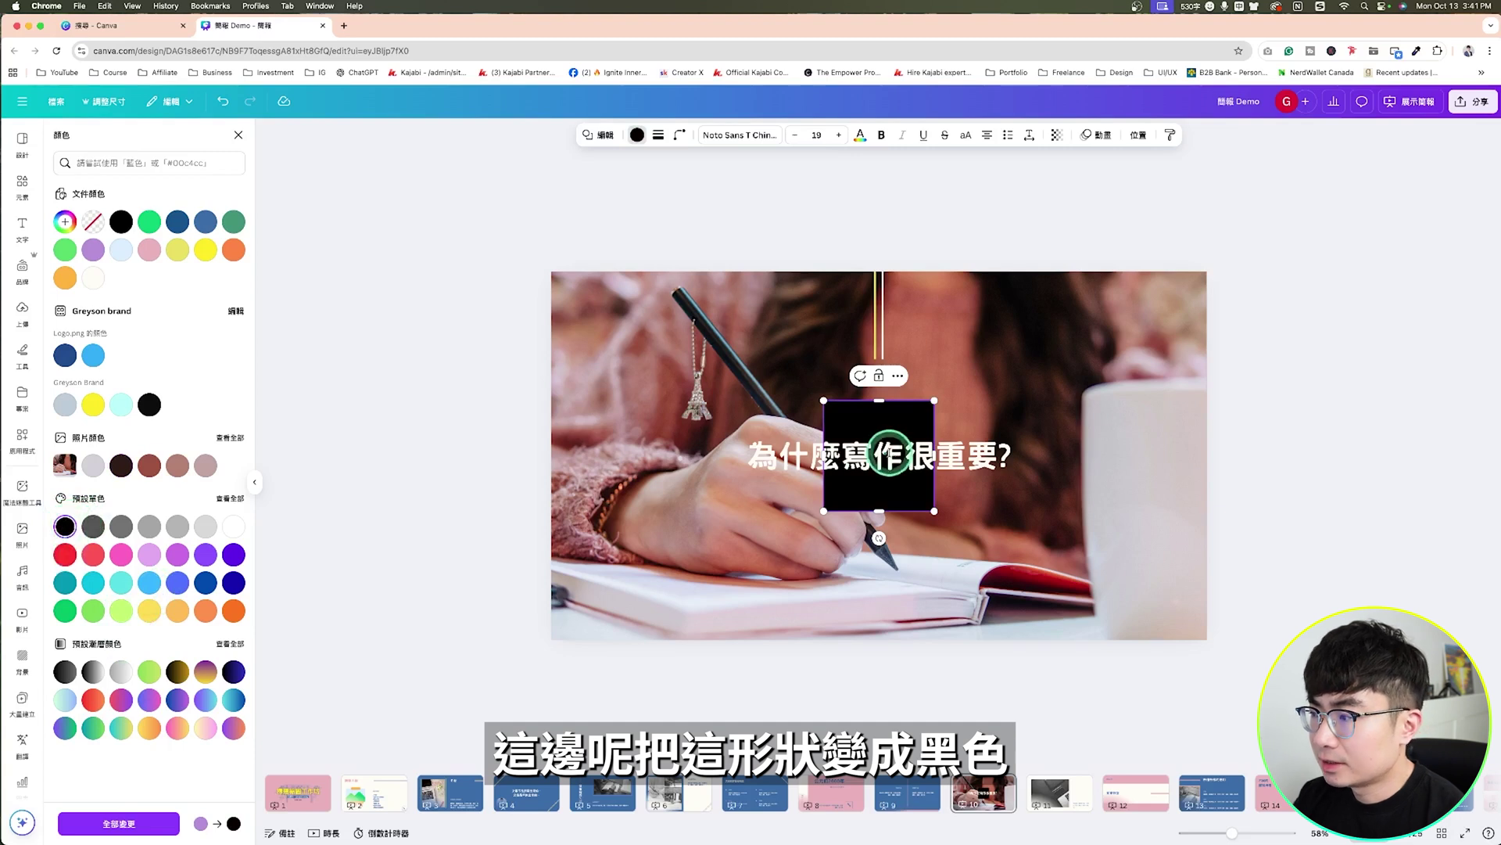
{"action": "left_click_drag", "start_coordinate": [947, 394], "coordinate": [1287, 264]}
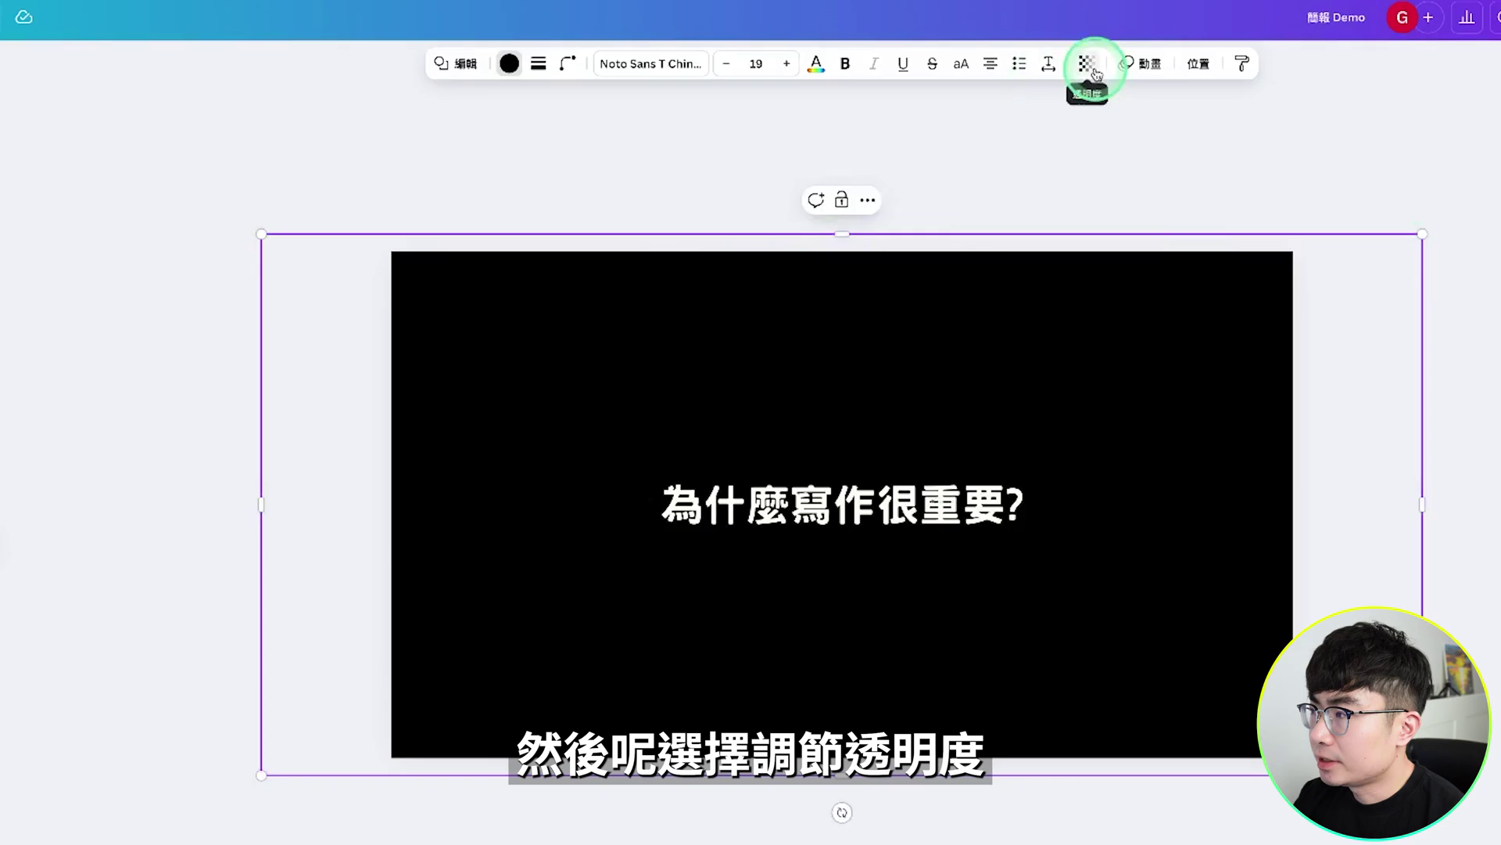
Set the black overlay's transparency to 75 so the photo shows through
{"action": "left_click", "coordinate": [1095, 72]}
{"action": "left_click_drag", "start_coordinate": [1126, 129], "coordinate": [1089, 131]}
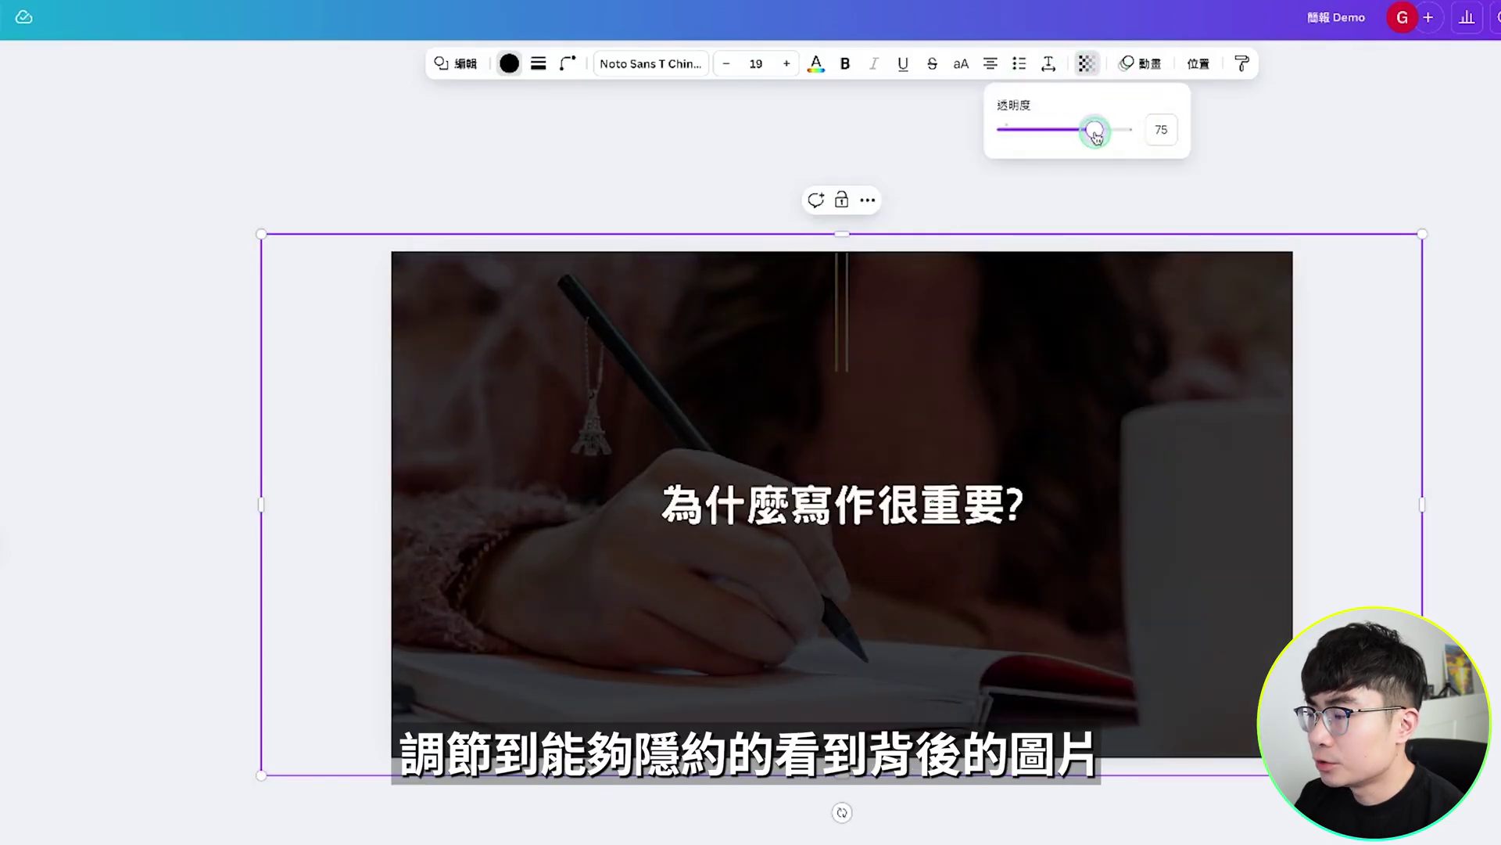
{"action": "left_click", "coordinate": [1417, 204]}
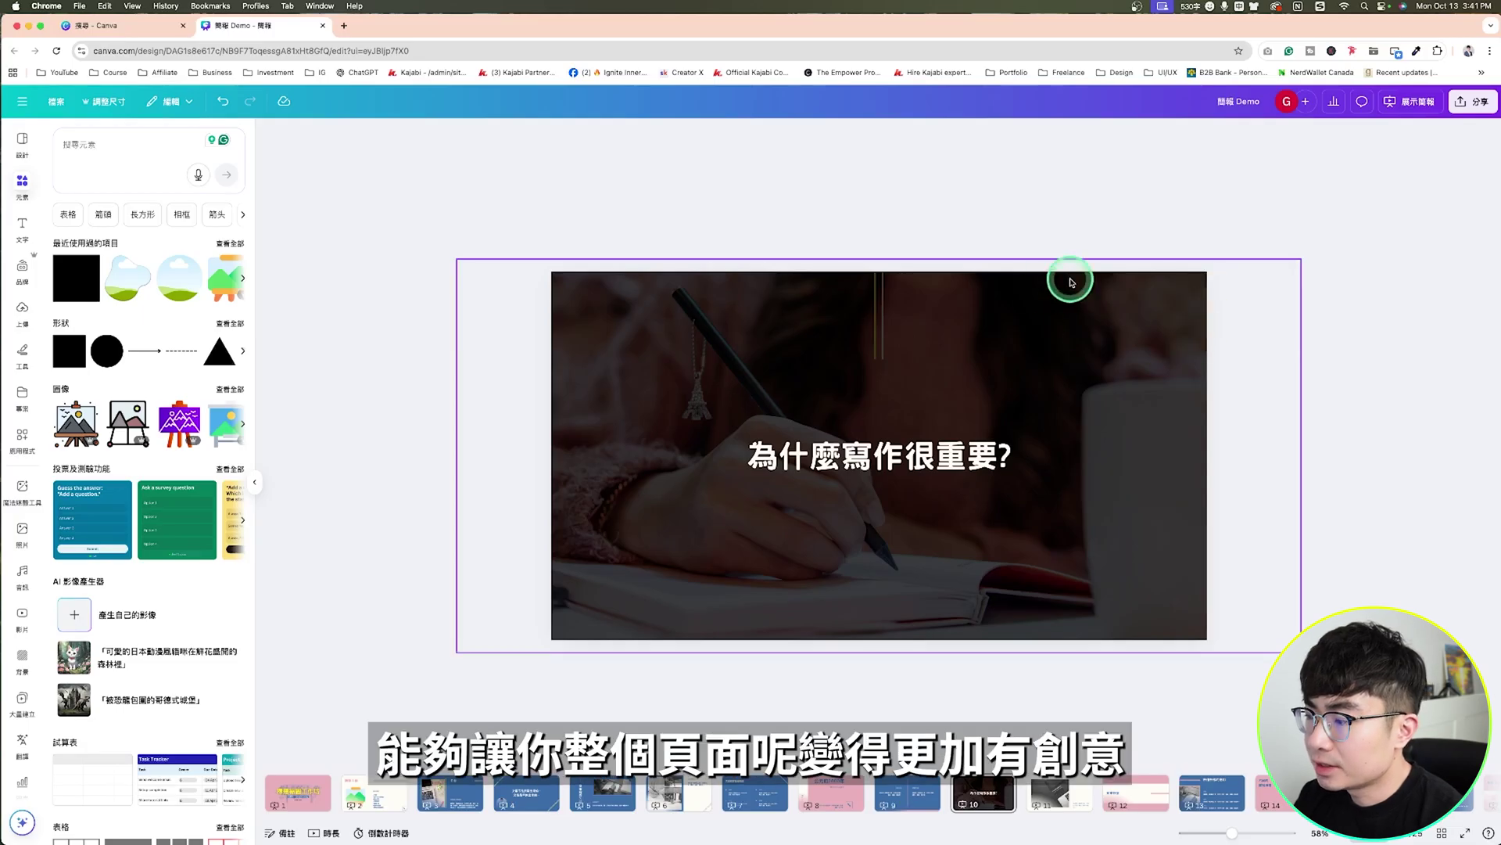
{"action": "left_click", "coordinate": [1379, 312]}
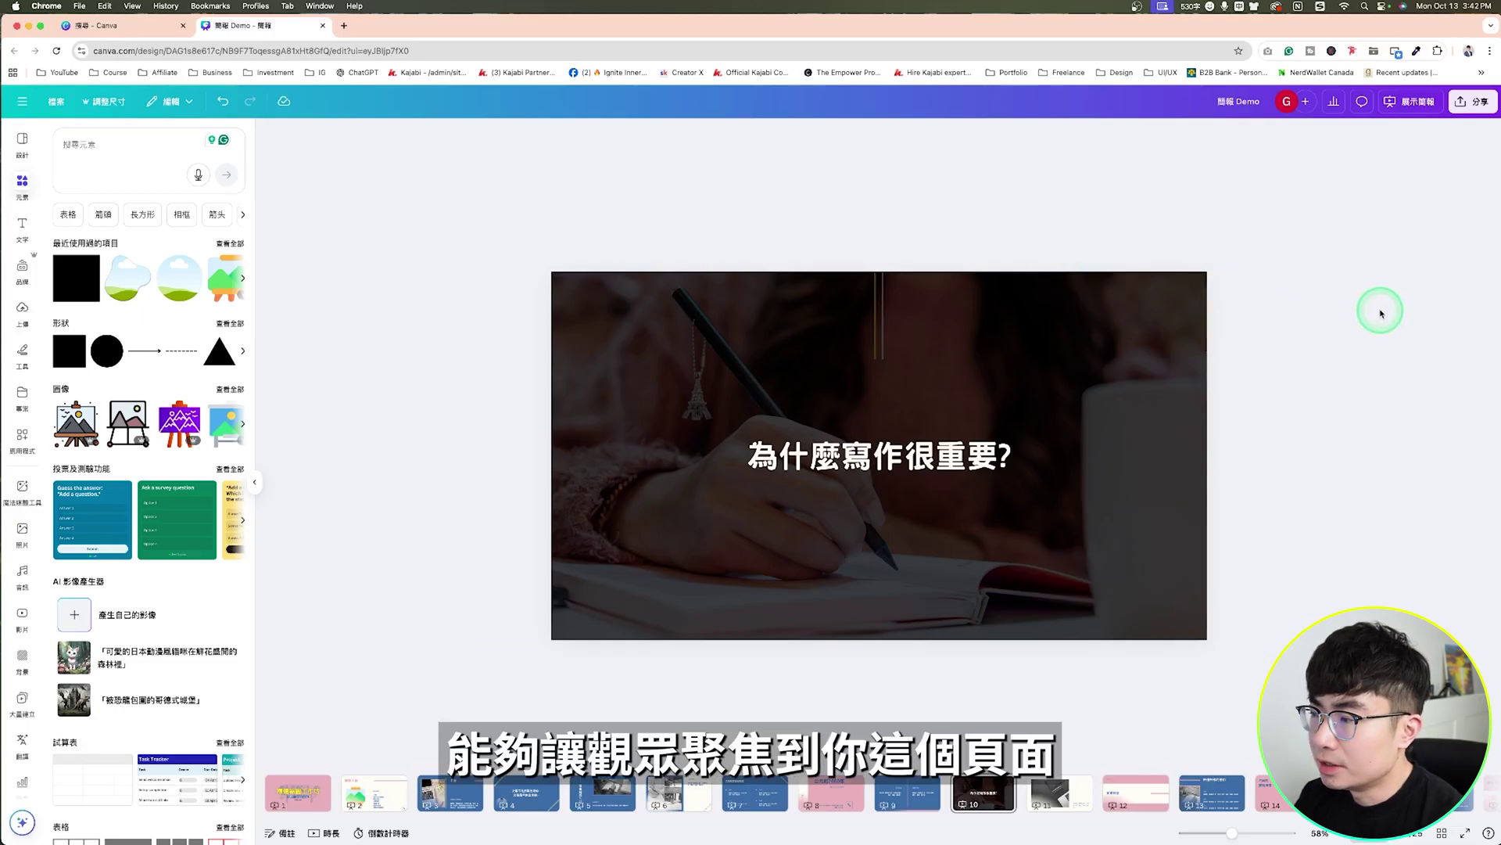
{"action": "left_click", "coordinate": [1025, 407]}
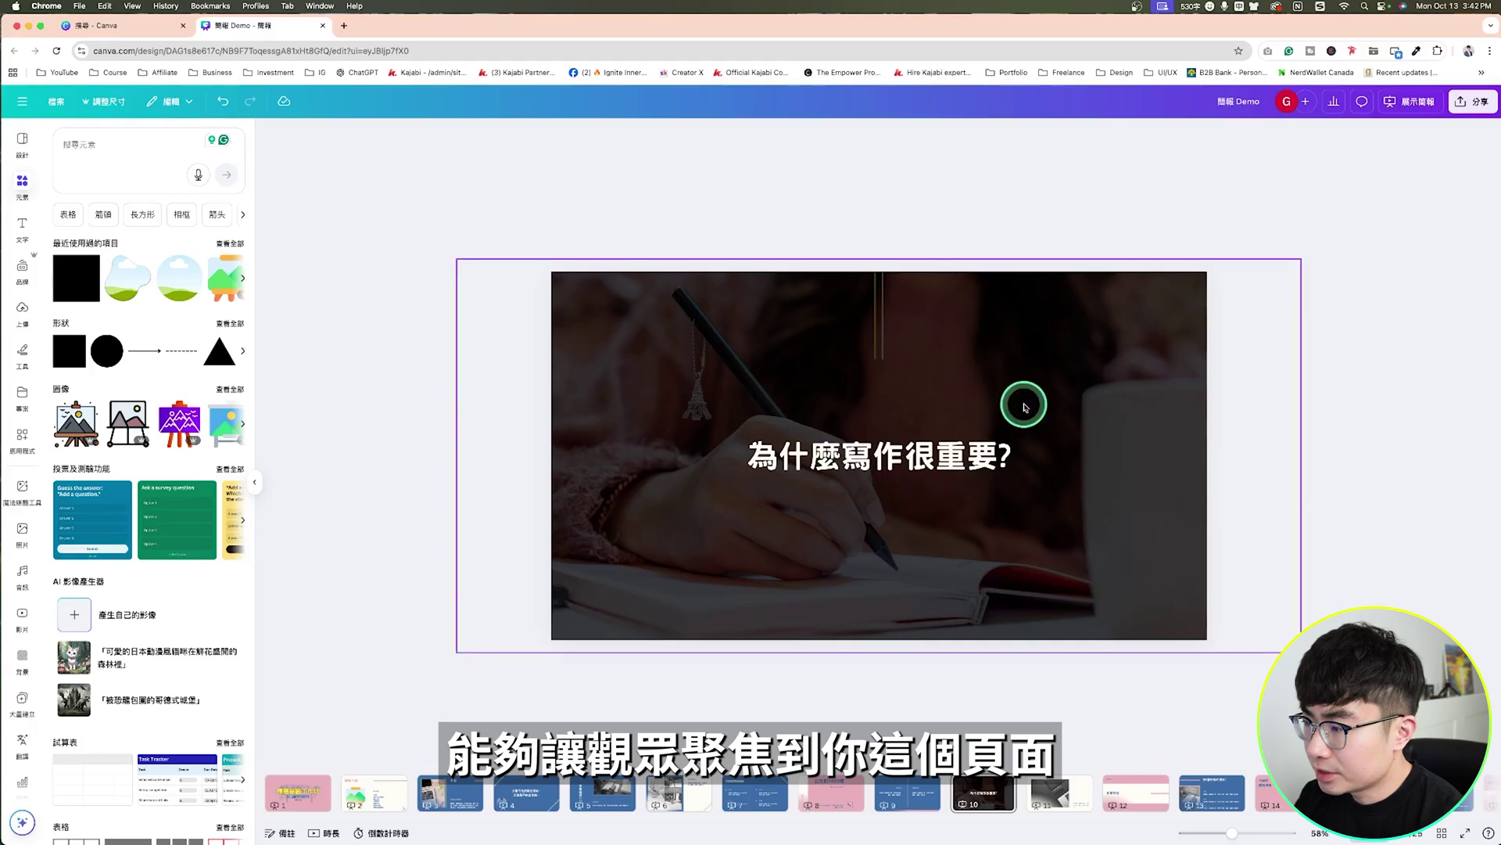
{"action": "scroll", "coordinate": [998, 446], "scroll_direction": "down", "scroll_amount": 3}
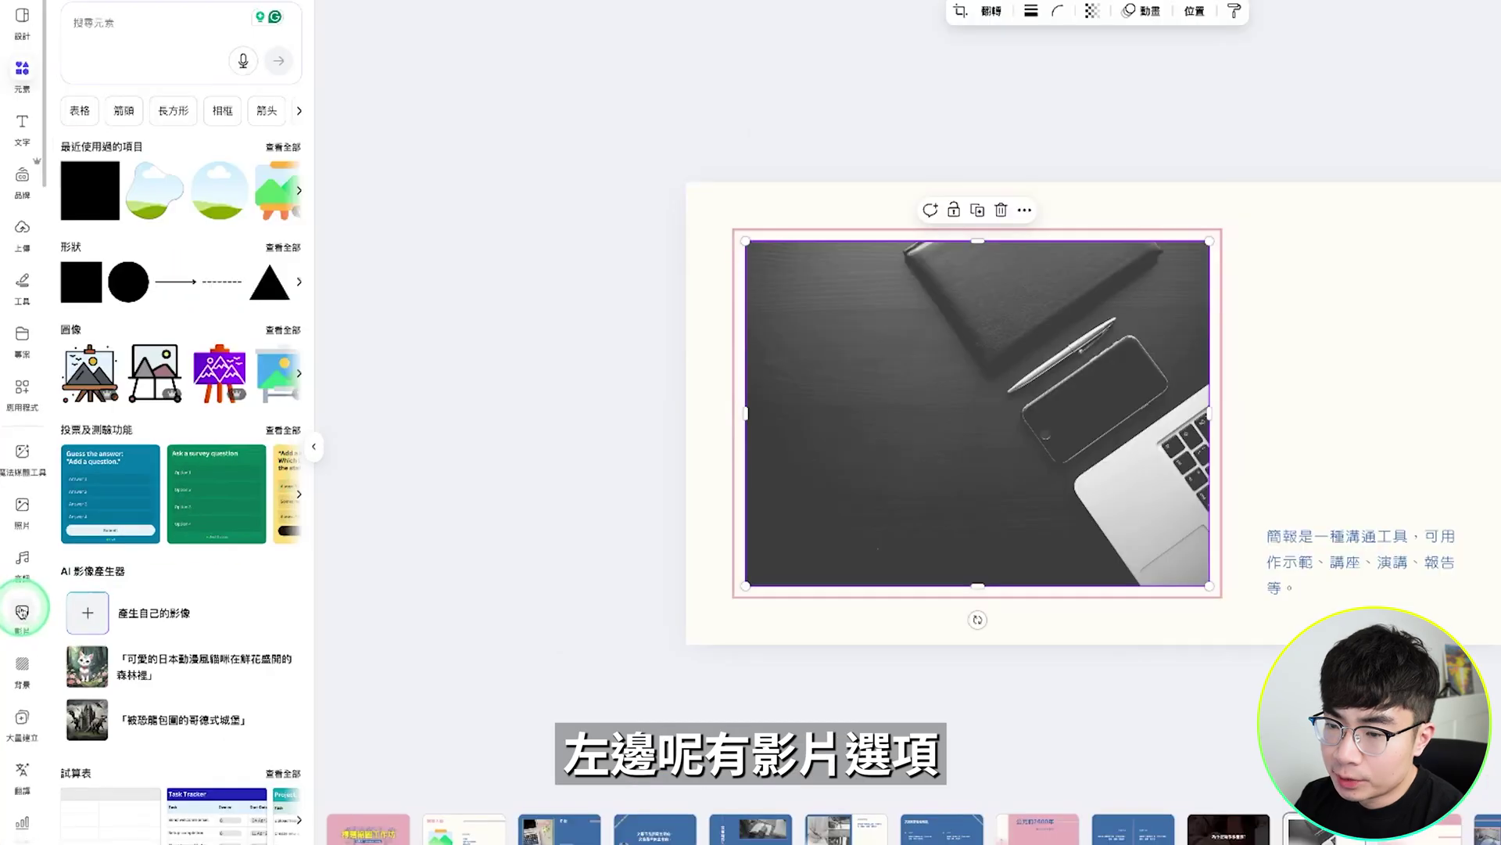
Replace slide 11's desk photo with the aerial-houses video and trim its right edge
{"action": "left_click", "coordinate": [23, 616]}
{"action": "scroll", "coordinate": [244, 305], "scroll_direction": "down", "scroll_amount": 3}
{"action": "scroll", "coordinate": [248, 309], "scroll_direction": "down", "scroll_amount": 3}
{"action": "scroll", "coordinate": [249, 316], "scroll_direction": "down", "scroll_amount": 1}
{"action": "scroll", "coordinate": [244, 322], "scroll_direction": "up", "scroll_amount": 10}
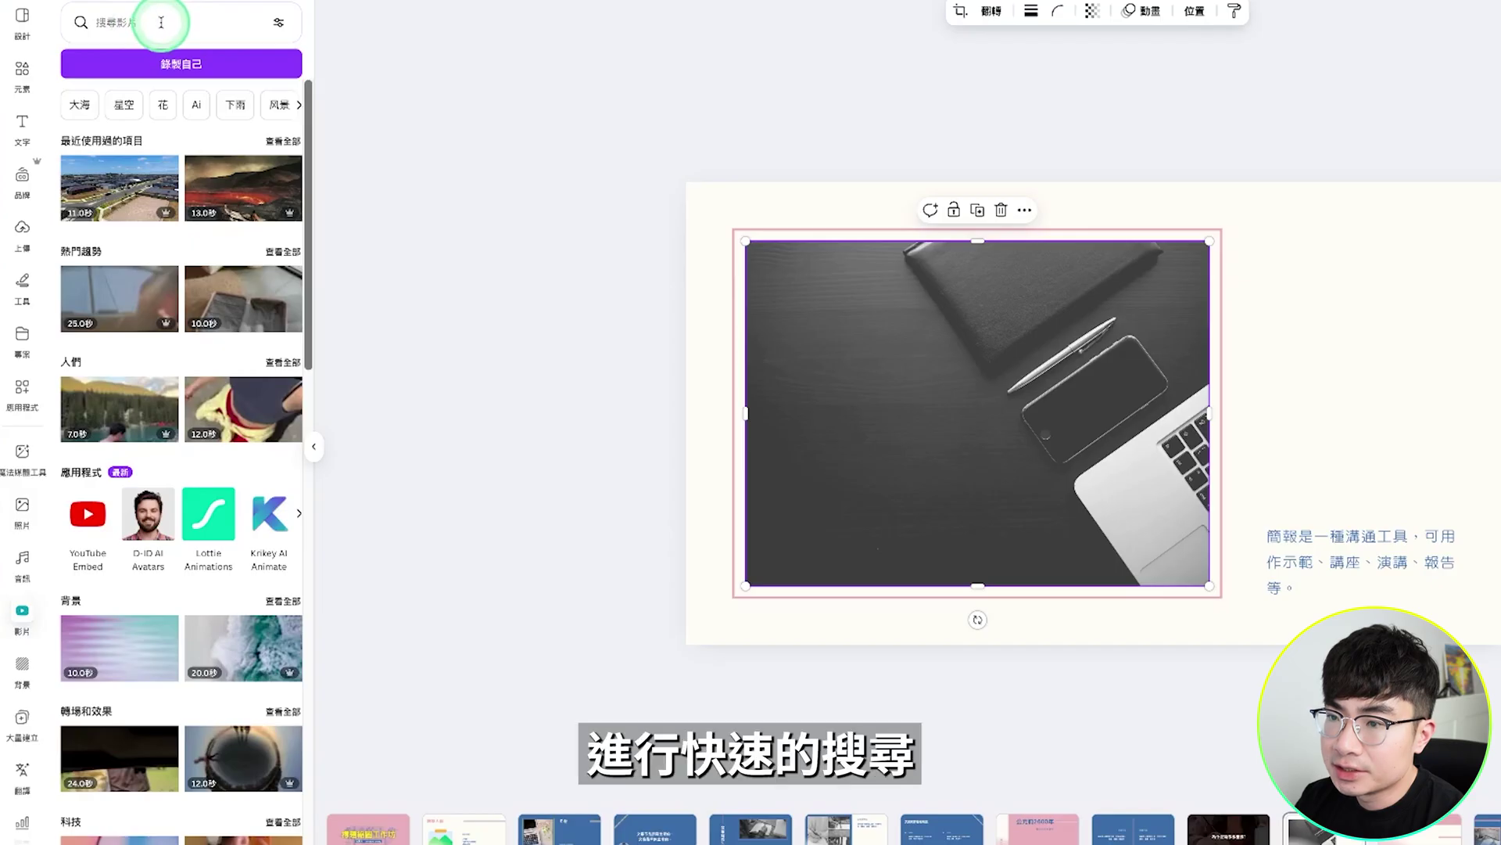
{"action": "mouse_move", "coordinate": [119, 186]}
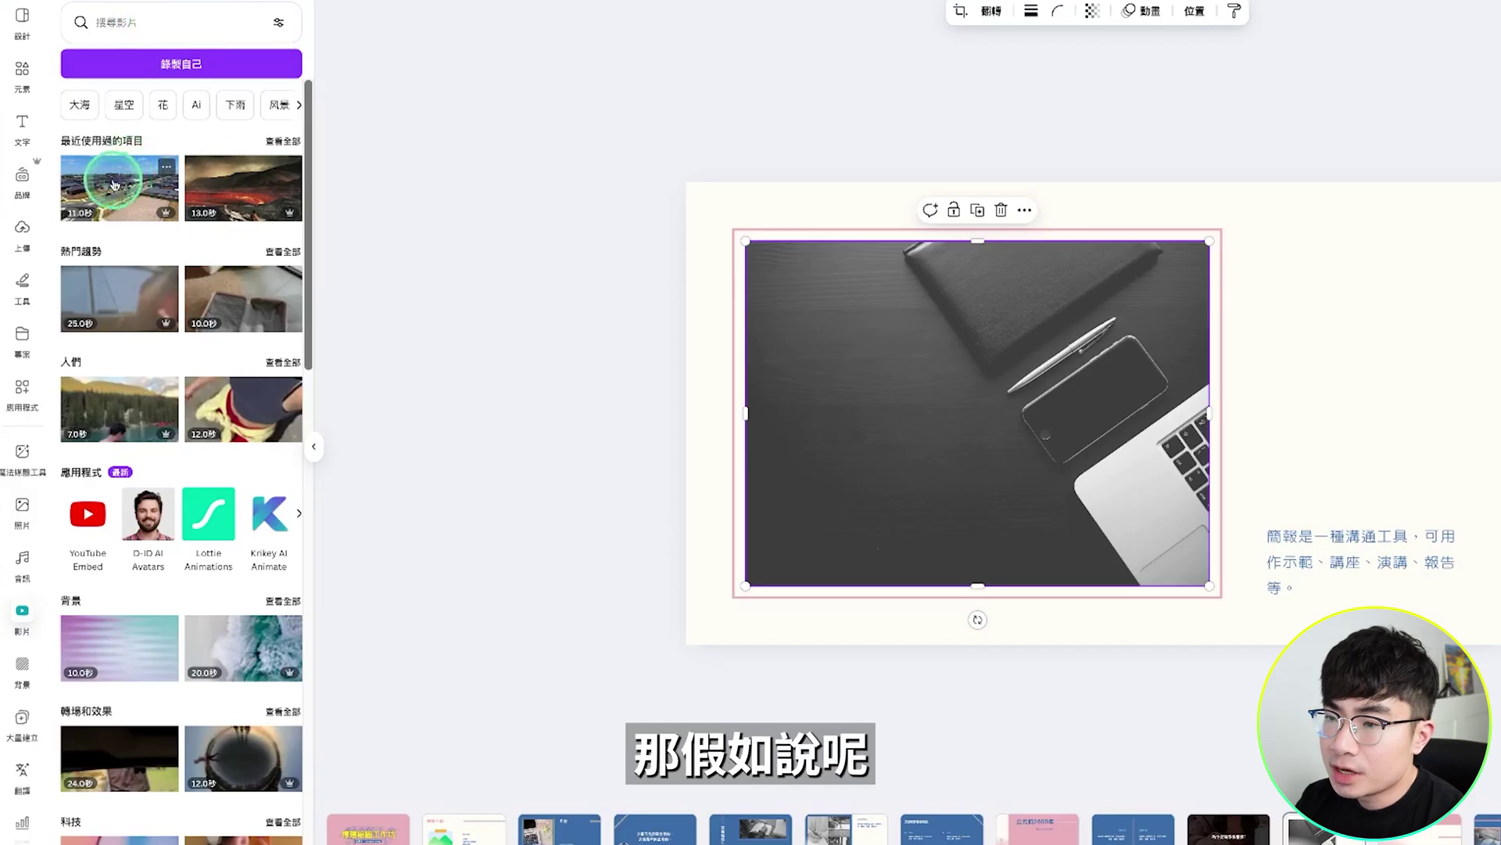
{"action": "left_click_drag", "start_coordinate": [123, 196], "coordinate": [960, 440]}
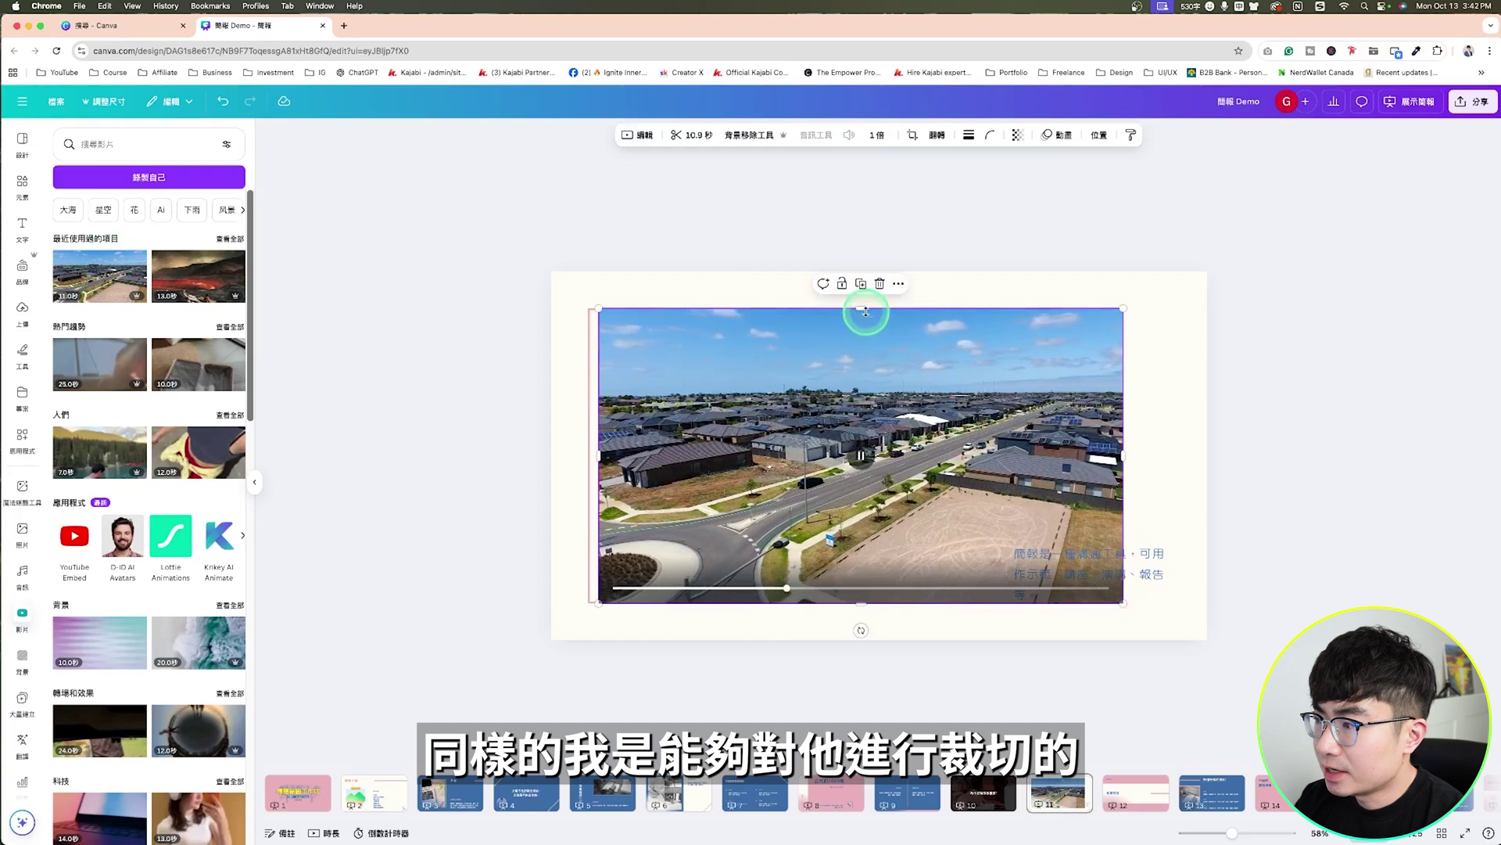
{"action": "left_click_drag", "start_coordinate": [1123, 449], "coordinate": [969, 448]}
{"action": "left_click", "coordinate": [998, 426]}
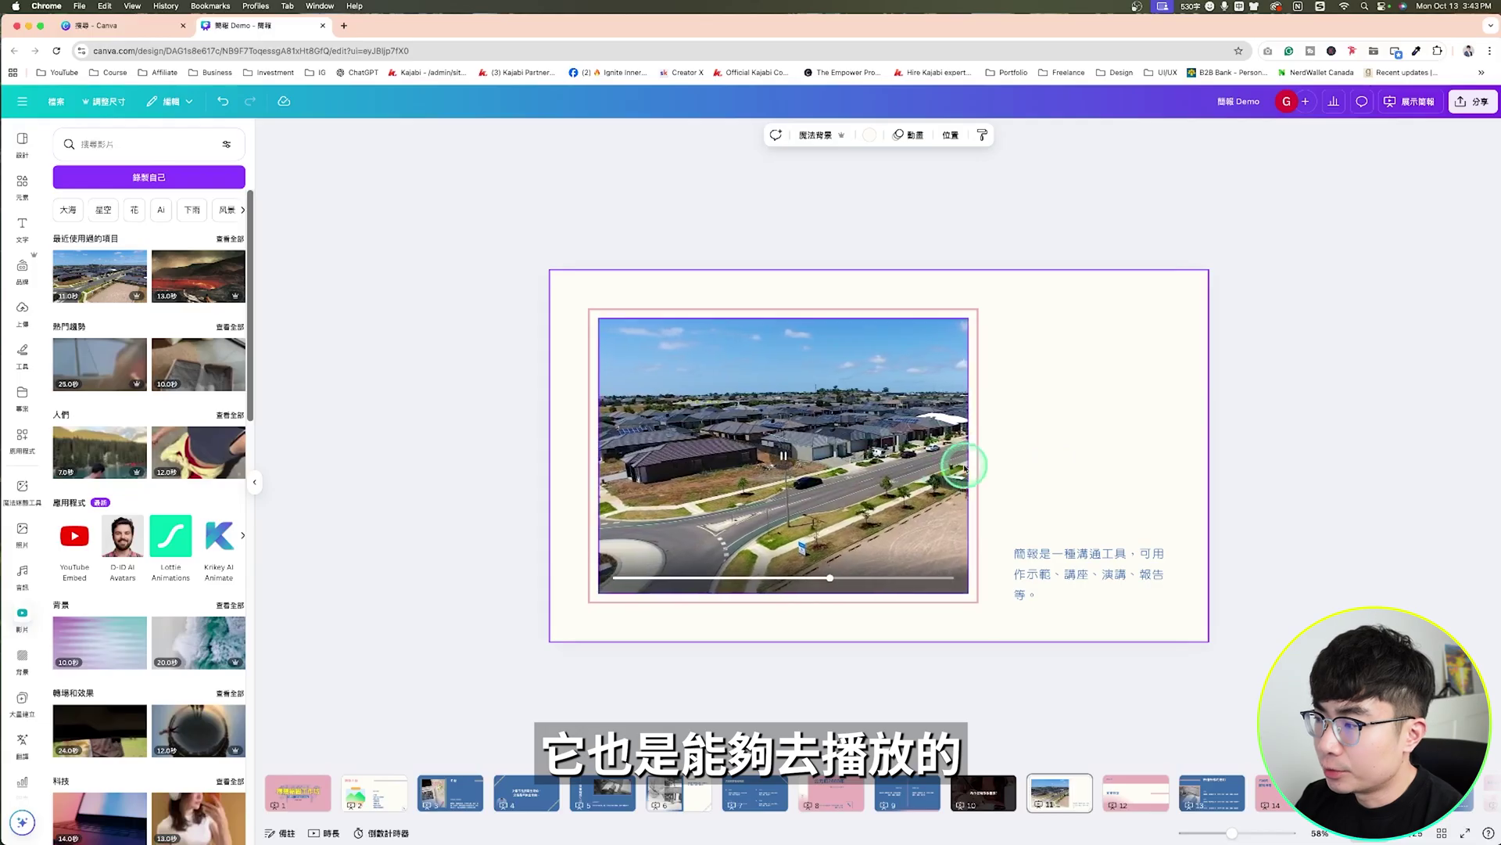
{"action": "left_click", "coordinate": [970, 460]}
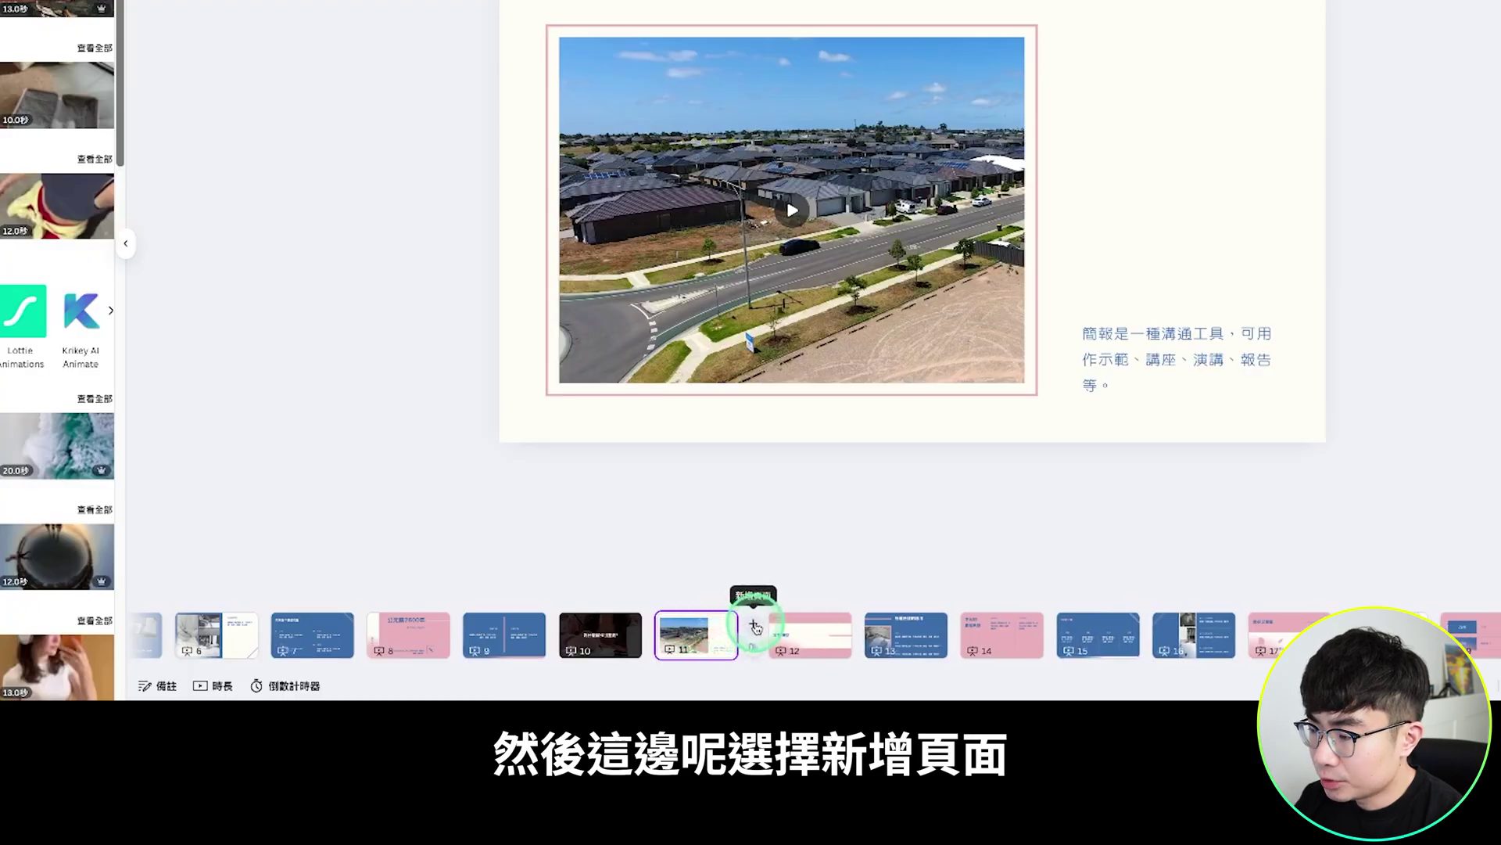
Add a blank page after slide 11 and insert a bar chart from Charts
{"action": "left_click", "coordinate": [755, 627]}
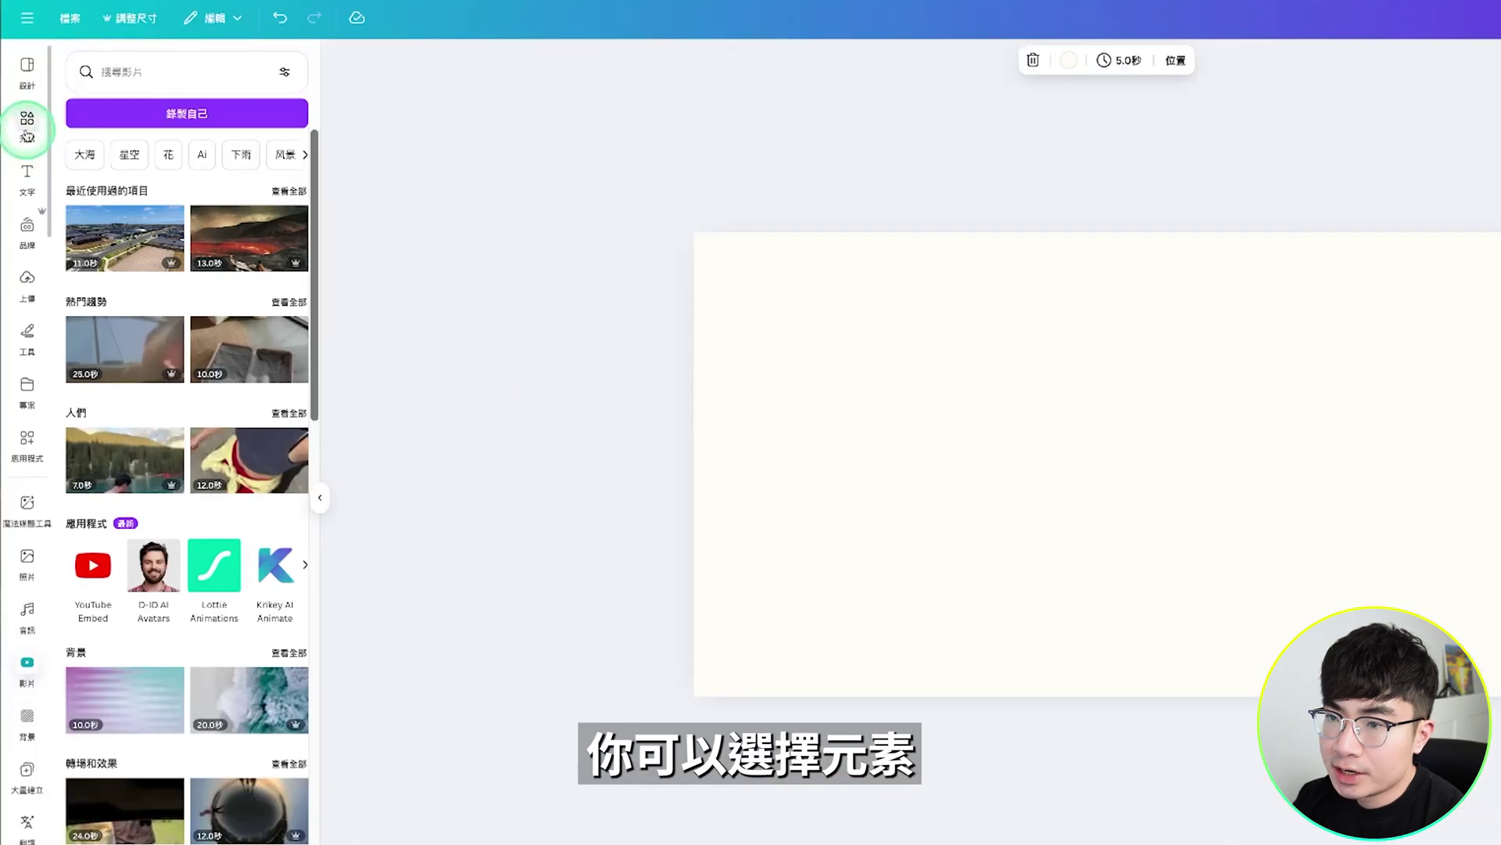
{"action": "left_click", "coordinate": [27, 125]}
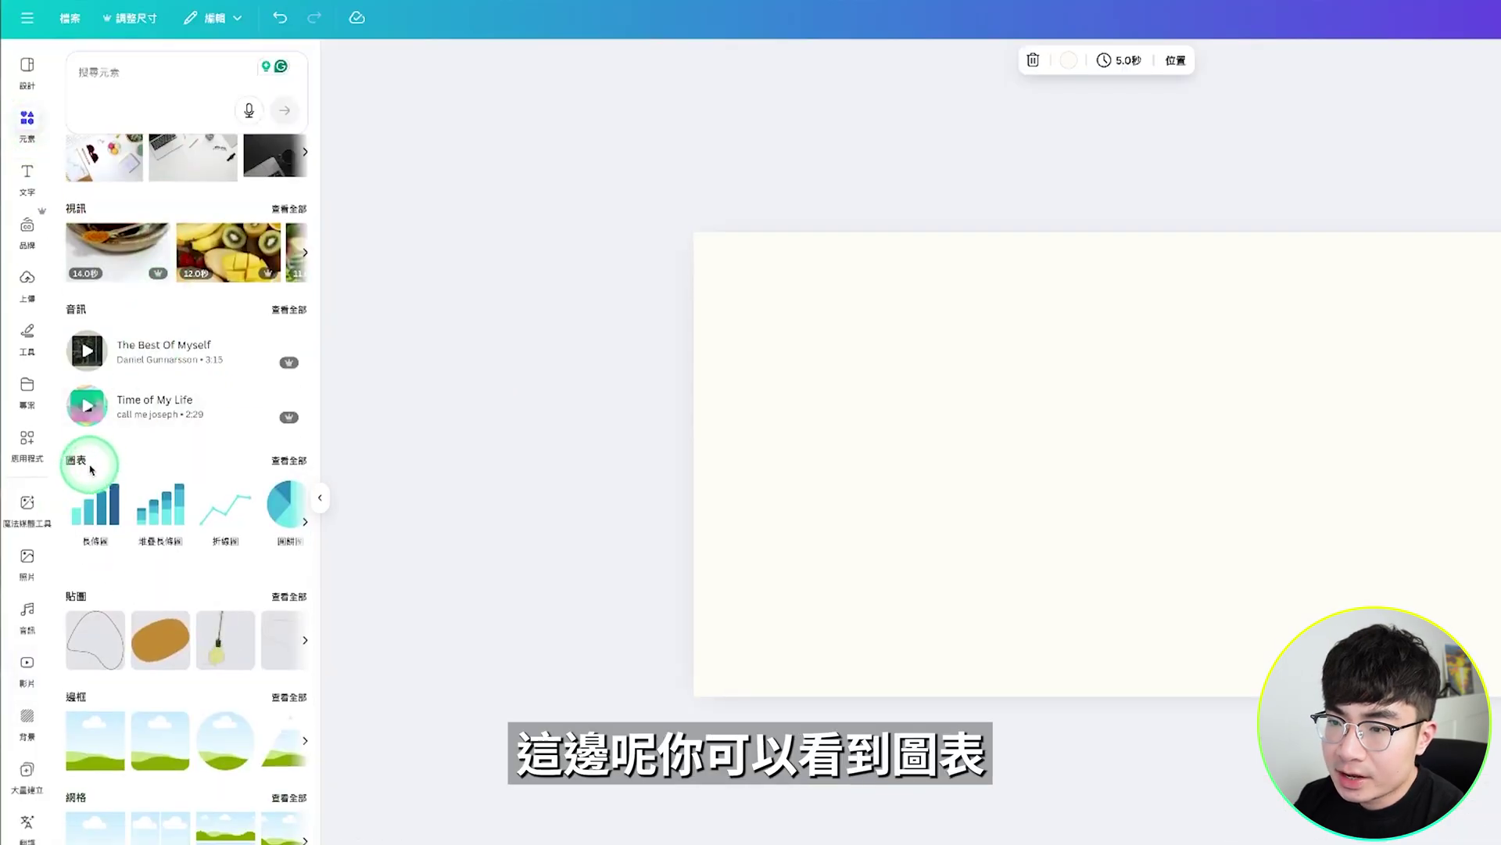
{"action": "left_click", "coordinate": [283, 467]}
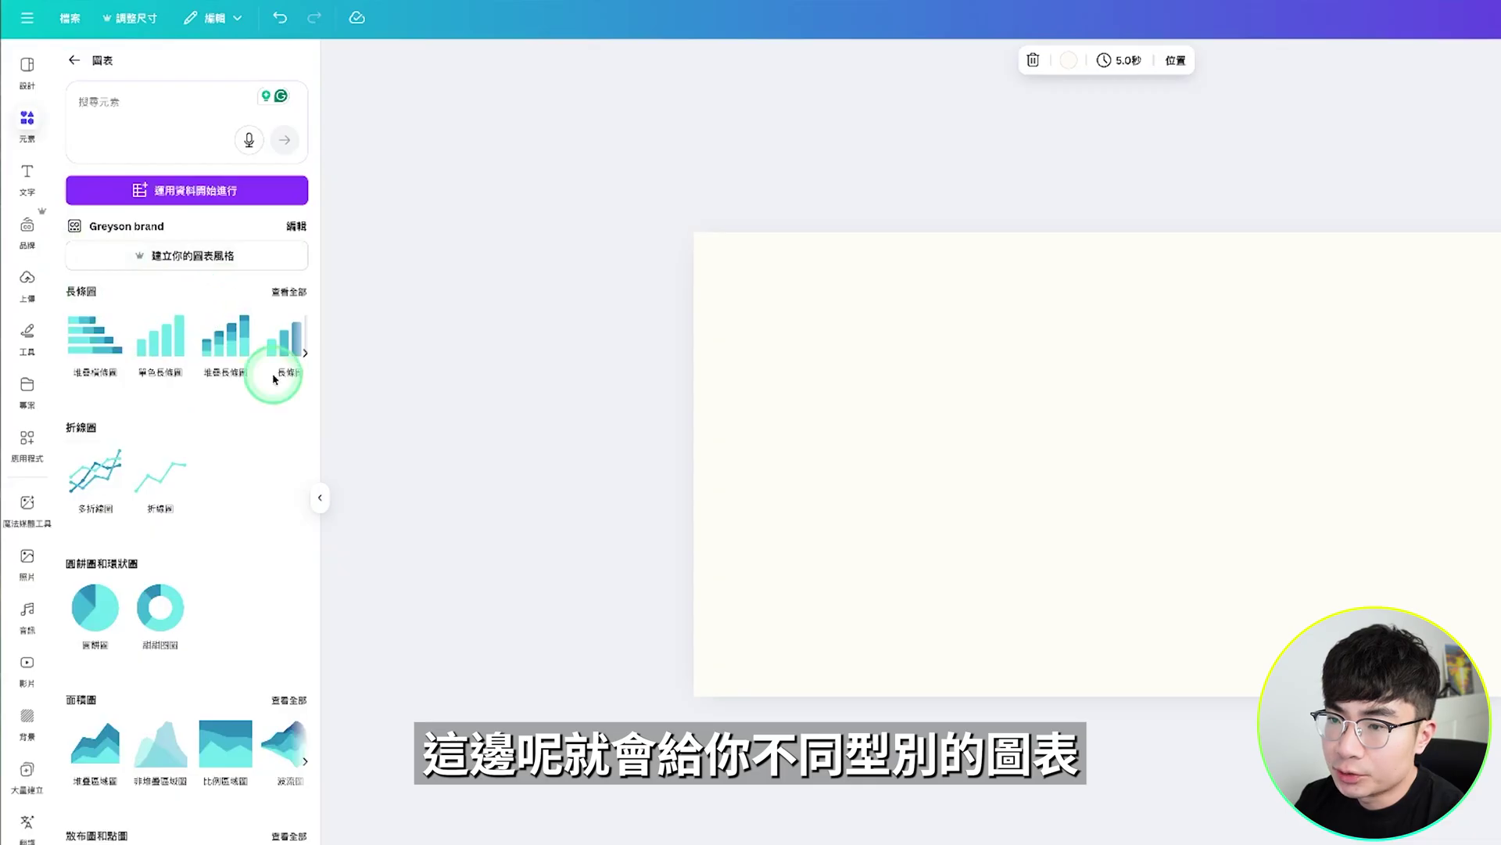
{"action": "scroll", "coordinate": [197, 420], "scroll_direction": "down", "scroll_amount": 2}
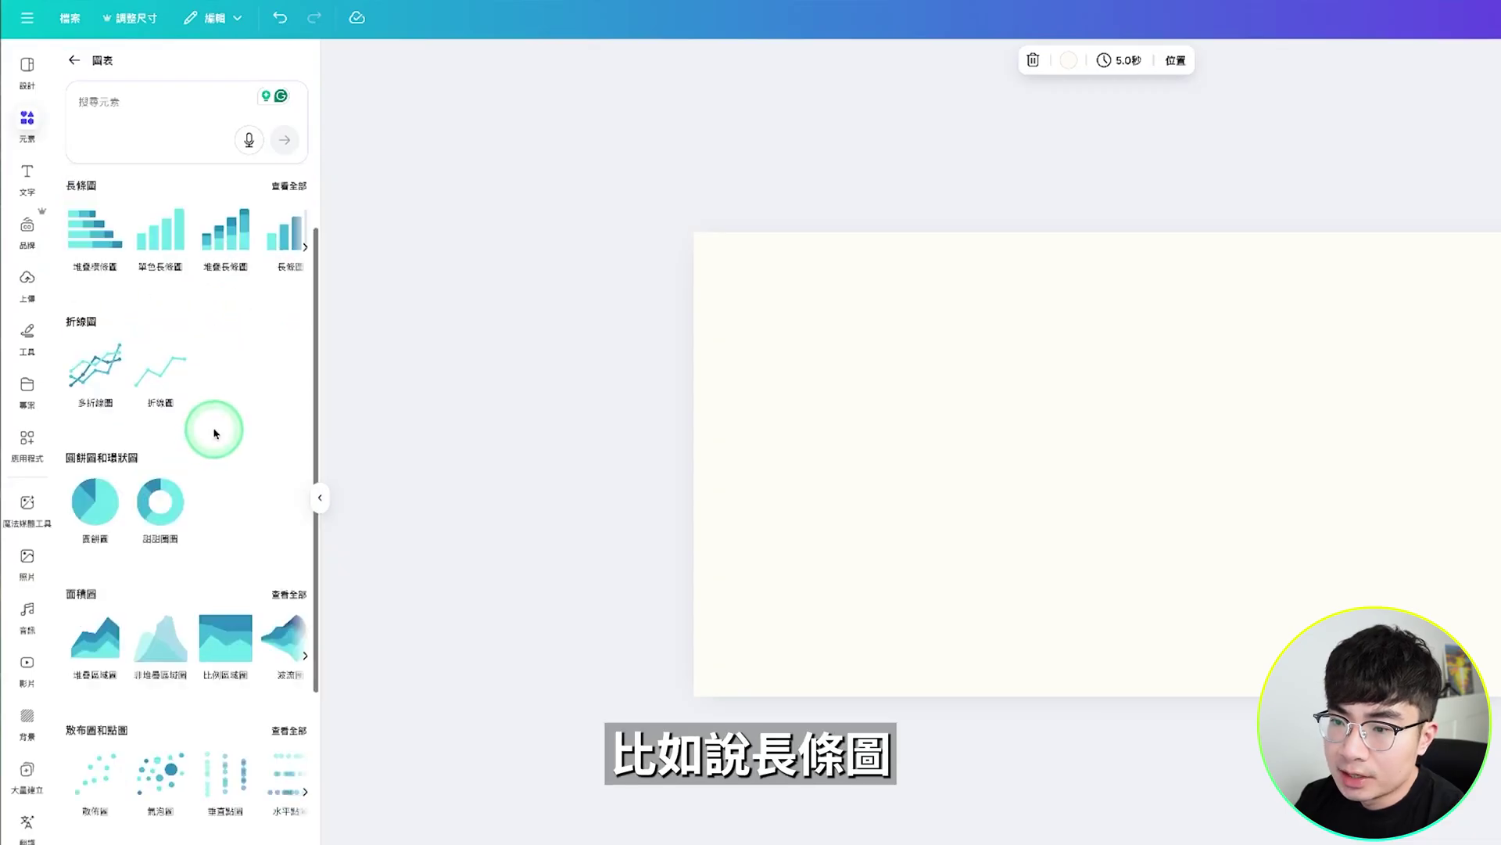
{"action": "scroll", "coordinate": [199, 419], "scroll_direction": "down", "scroll_amount": 2}
{"action": "scroll", "coordinate": [207, 417], "scroll_direction": "down", "scroll_amount": 2}
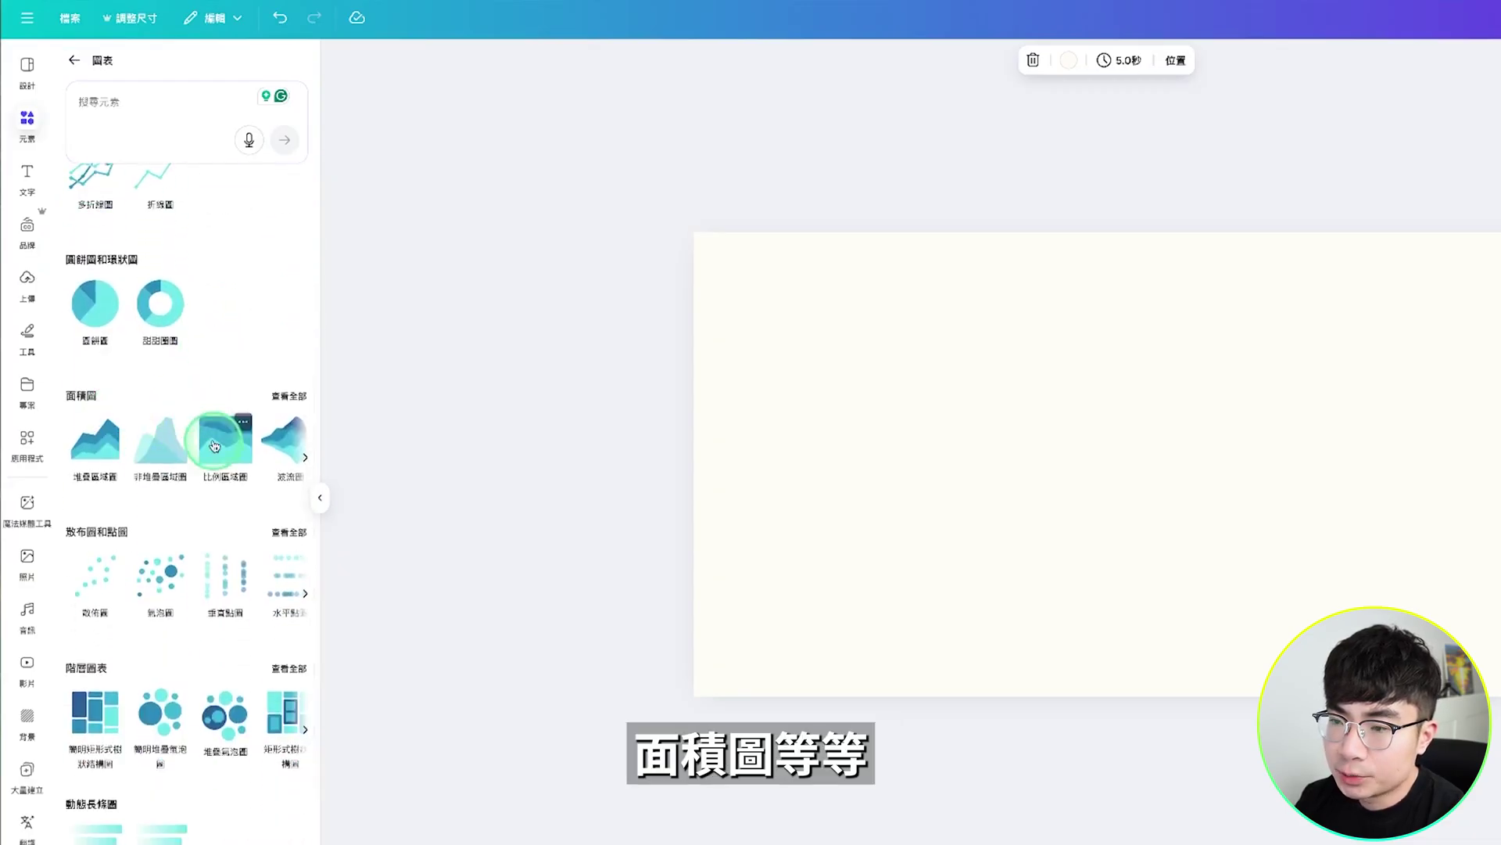
{"action": "scroll", "coordinate": [108, 347], "scroll_direction": "up", "scroll_amount": 5}
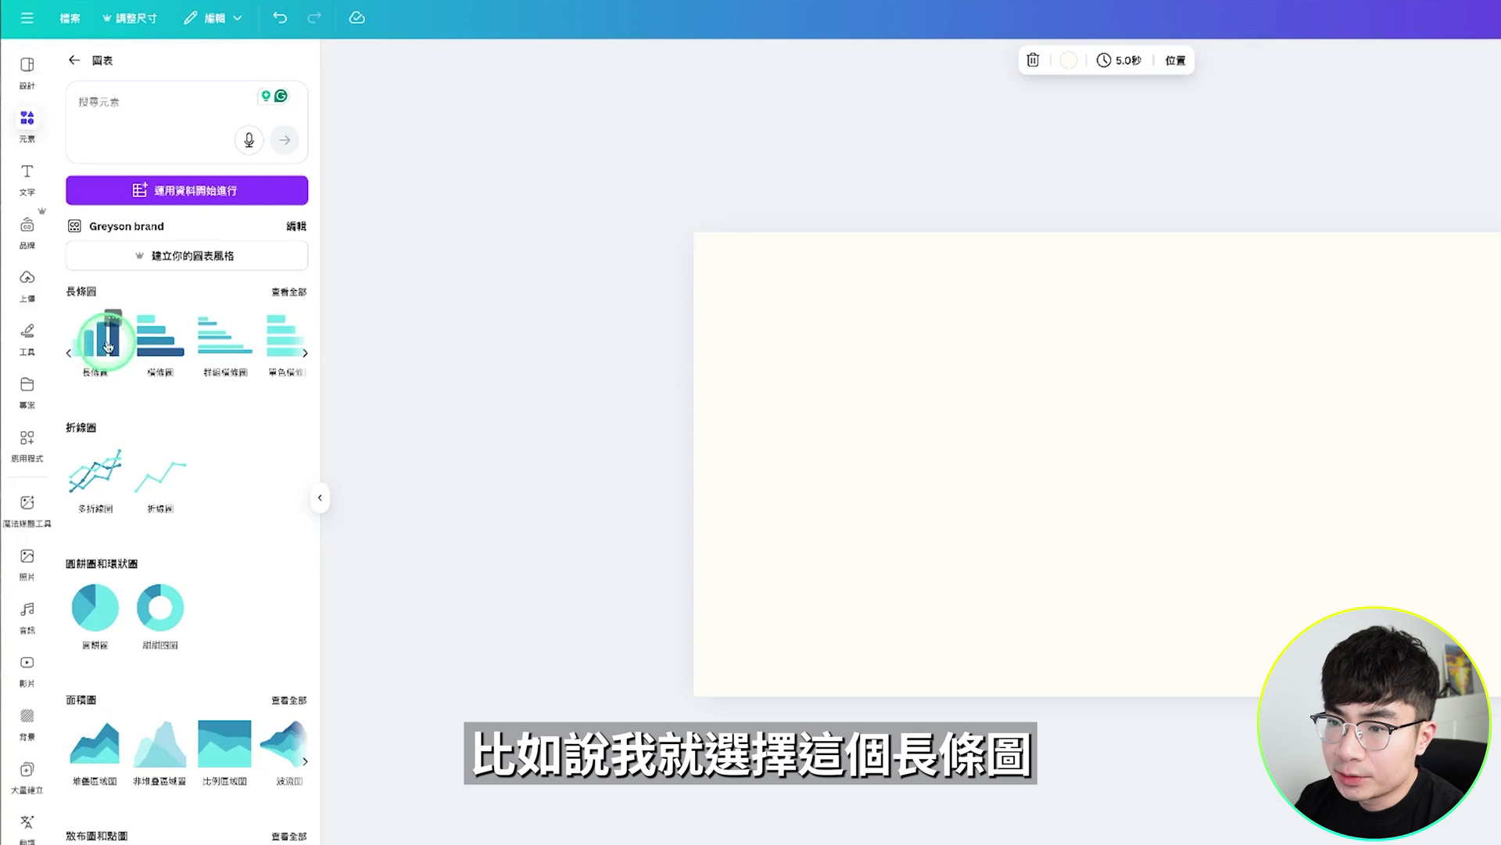
{"action": "left_click", "coordinate": [108, 346]}
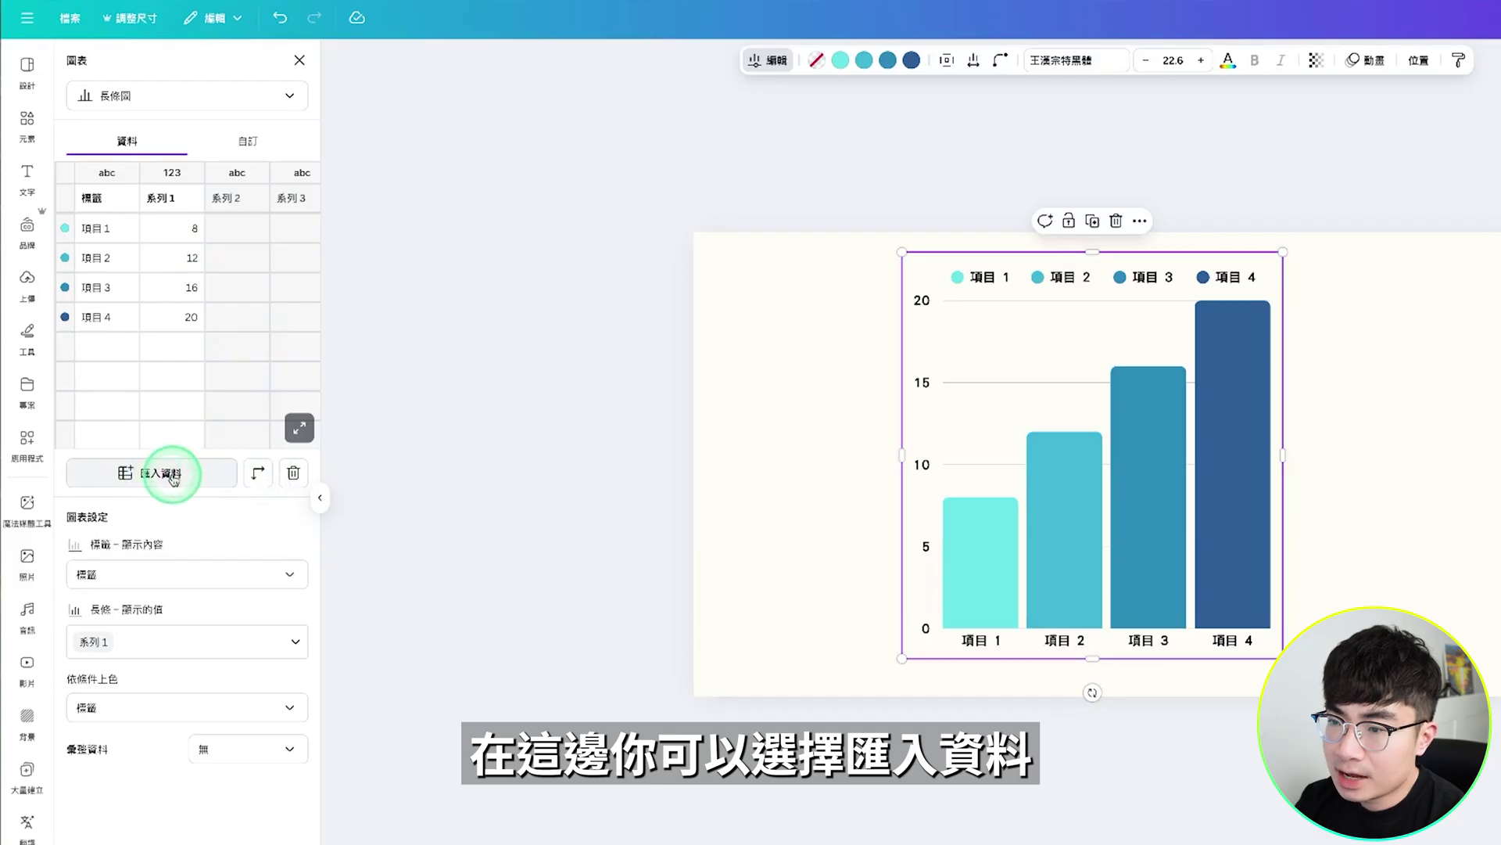
Change the first bar's value to 20 in the chart data table
{"action": "left_click", "coordinate": [174, 476]}
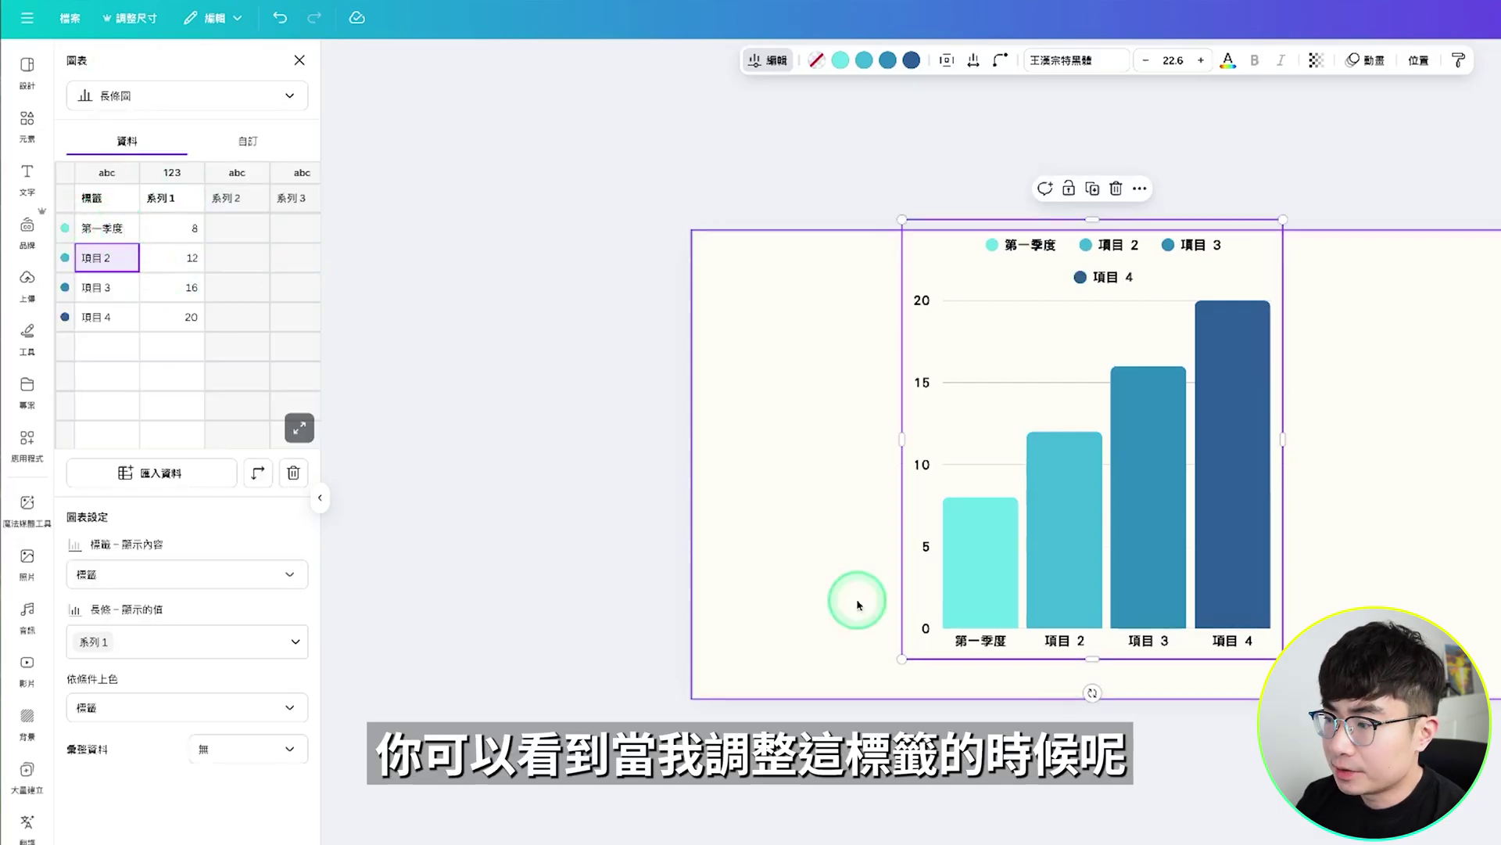
{"action": "left_click", "coordinate": [190, 228]}
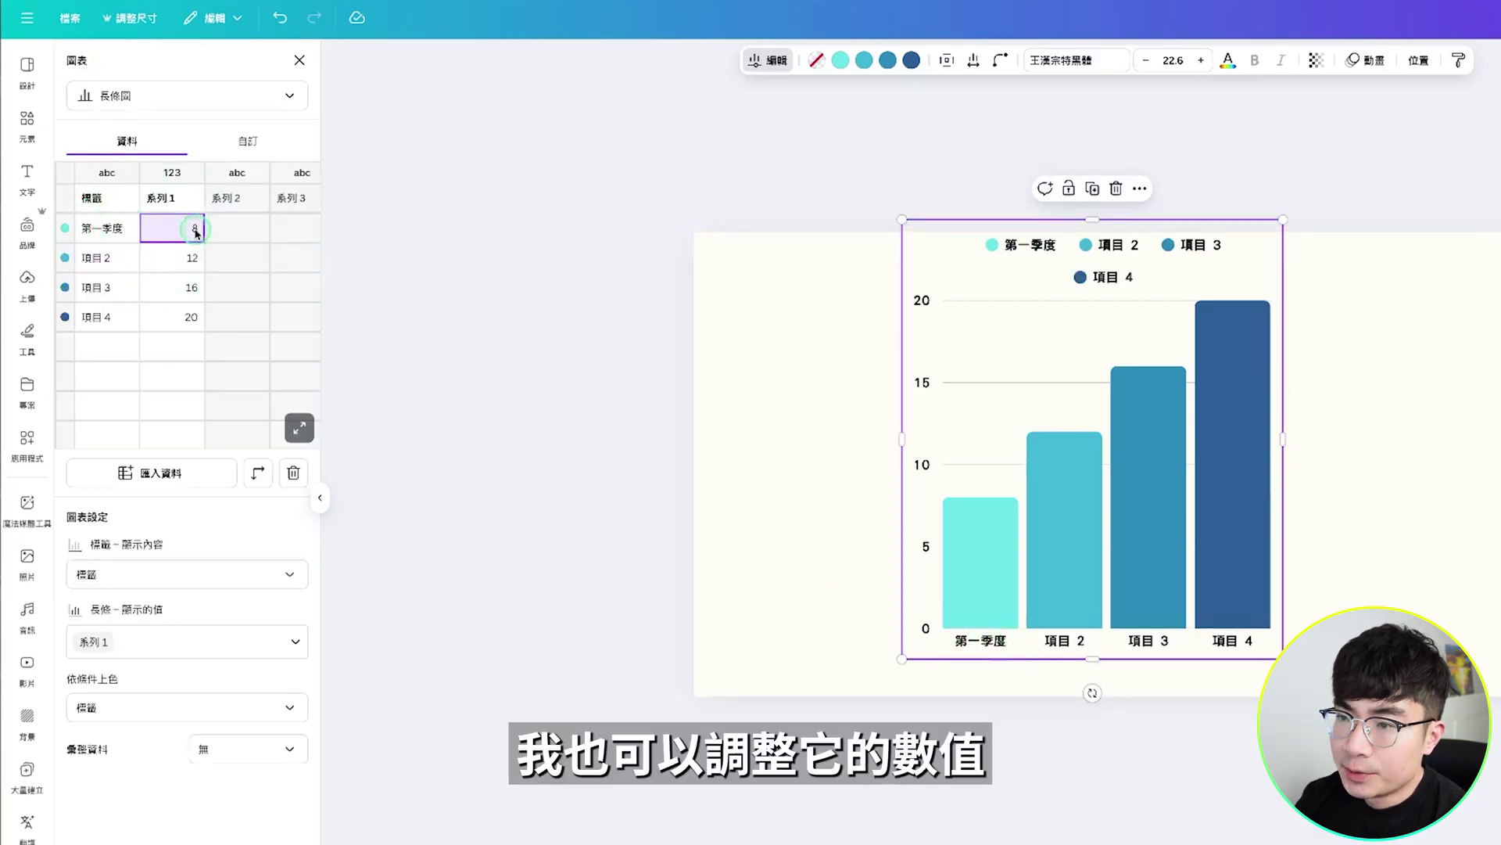
{"action": "key", "text": "BackSpace"}
{"action": "type", "text": "20"}
{"action": "key", "text": "Return"}
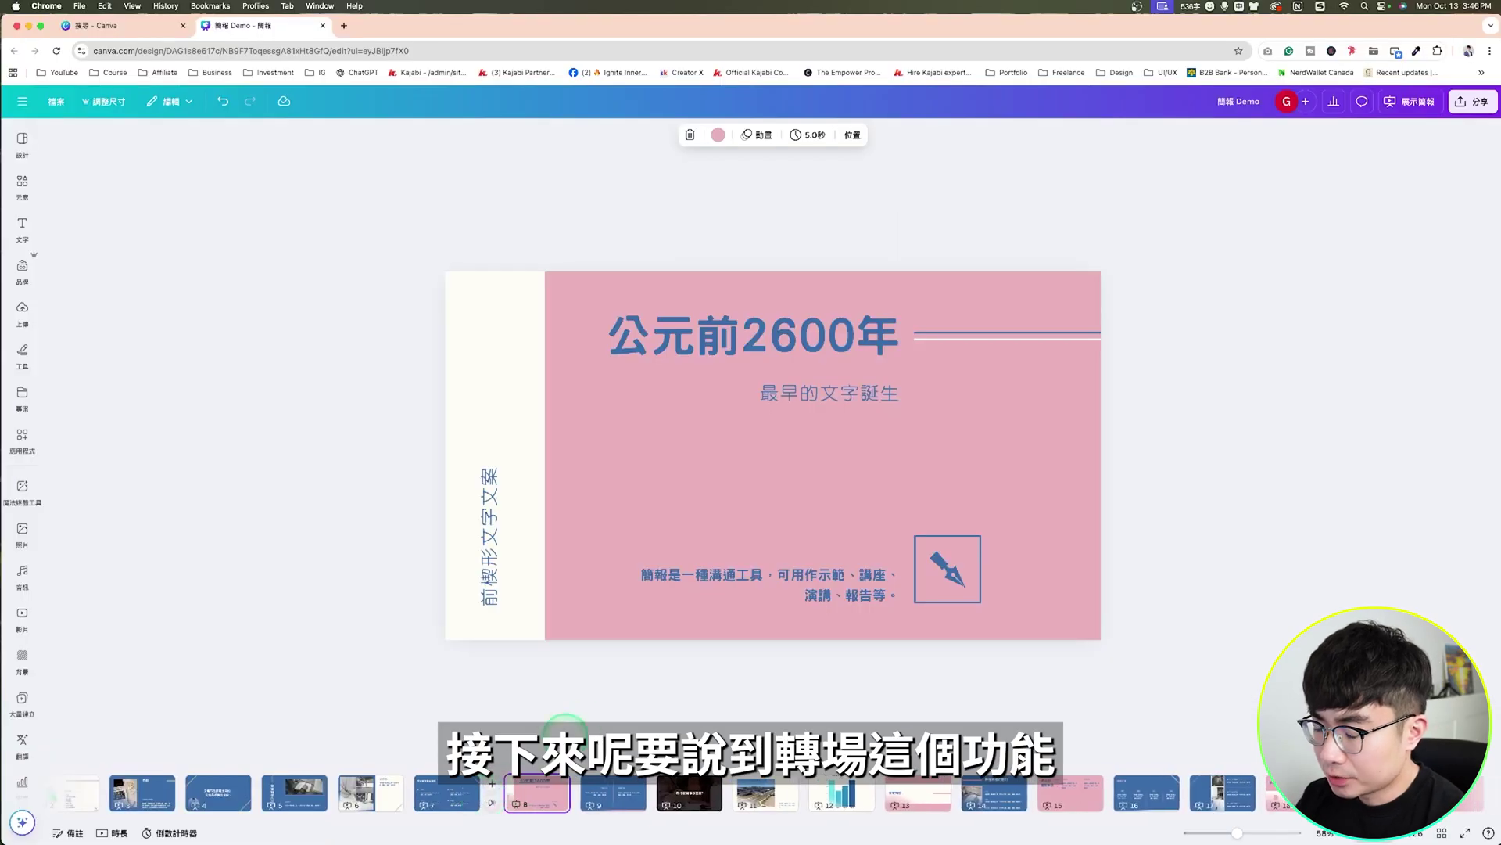
{"action": "left_click", "coordinate": [758, 529]}
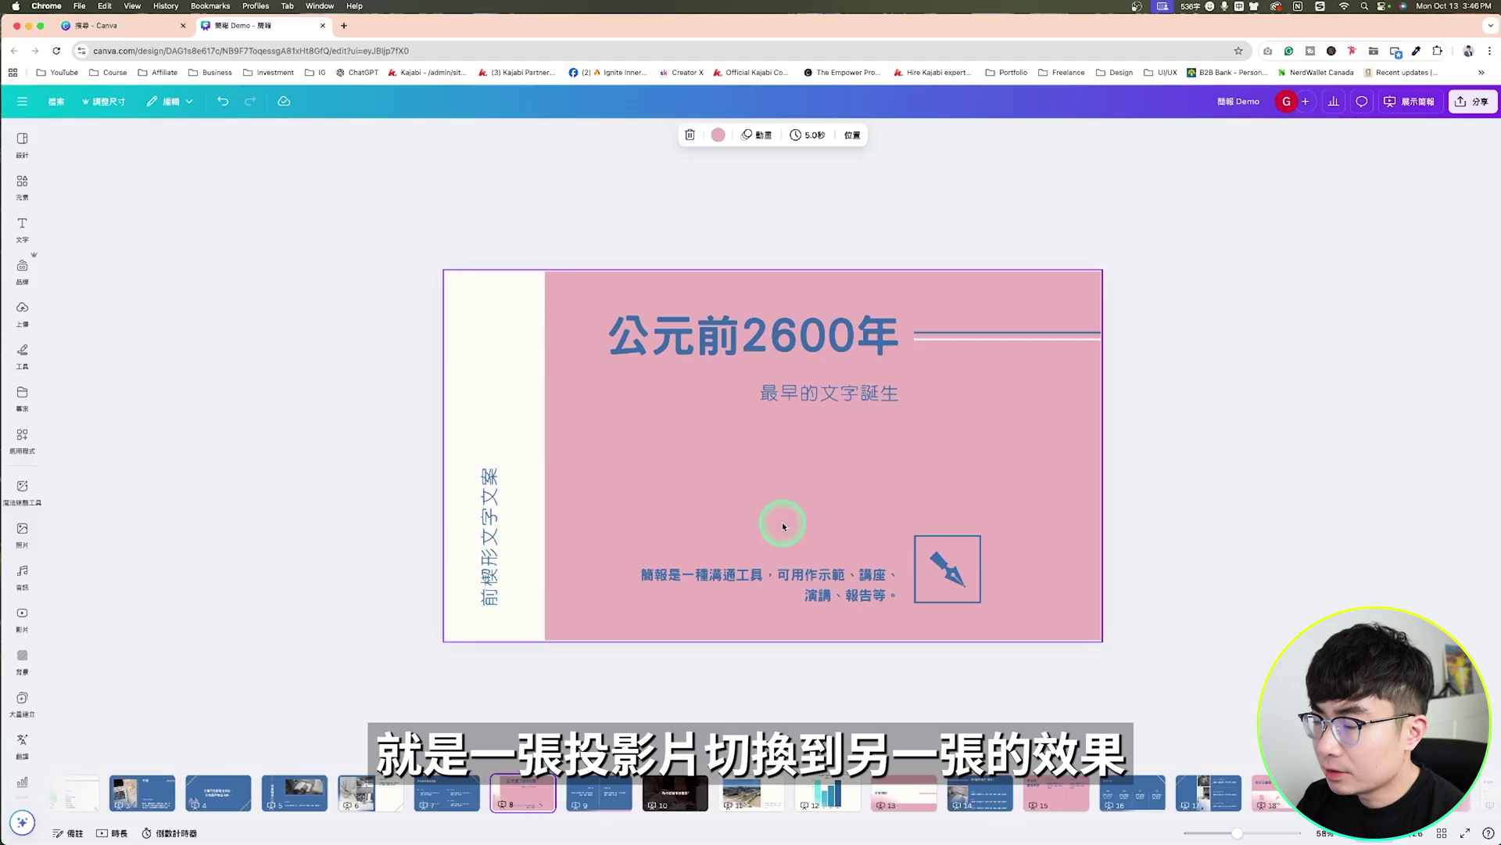
{"action": "left_click", "coordinate": [531, 799]}
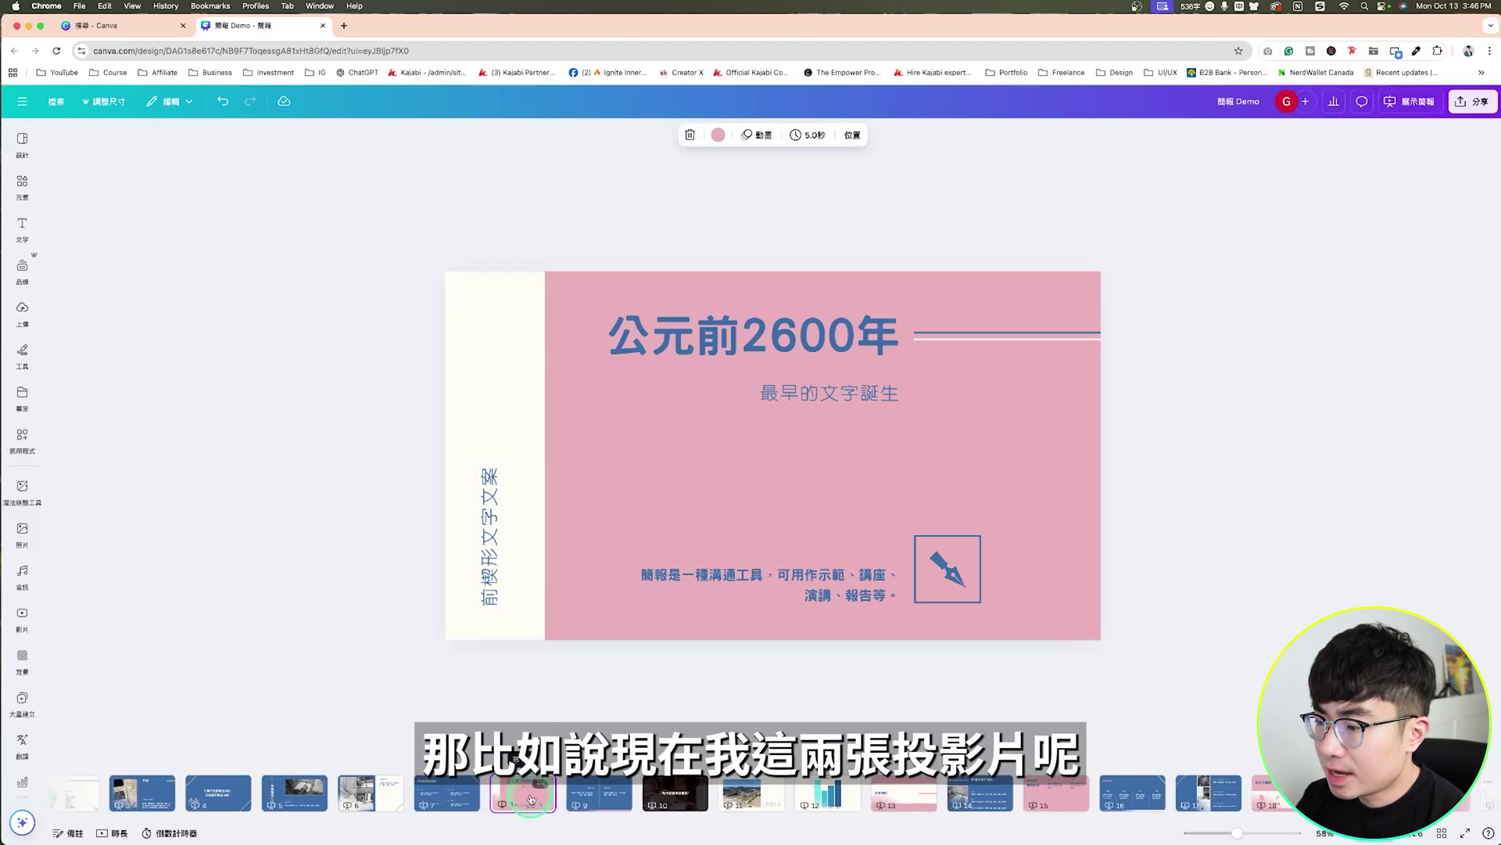
{"action": "left_click", "coordinate": [592, 795]}
{"action": "left_click", "coordinate": [522, 780]}
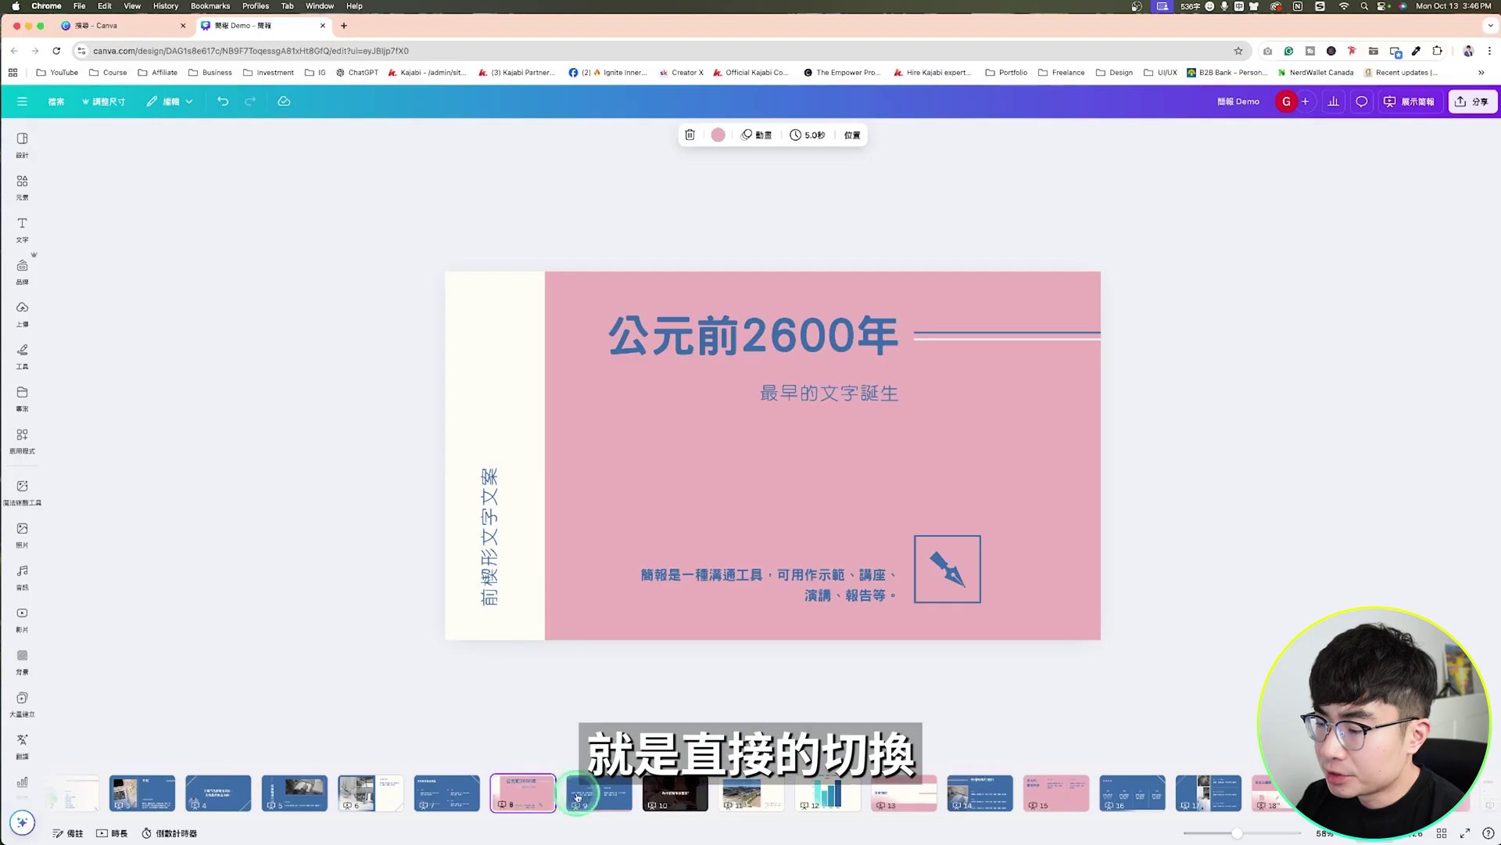
{"action": "key", "text": "super+alt+p"}
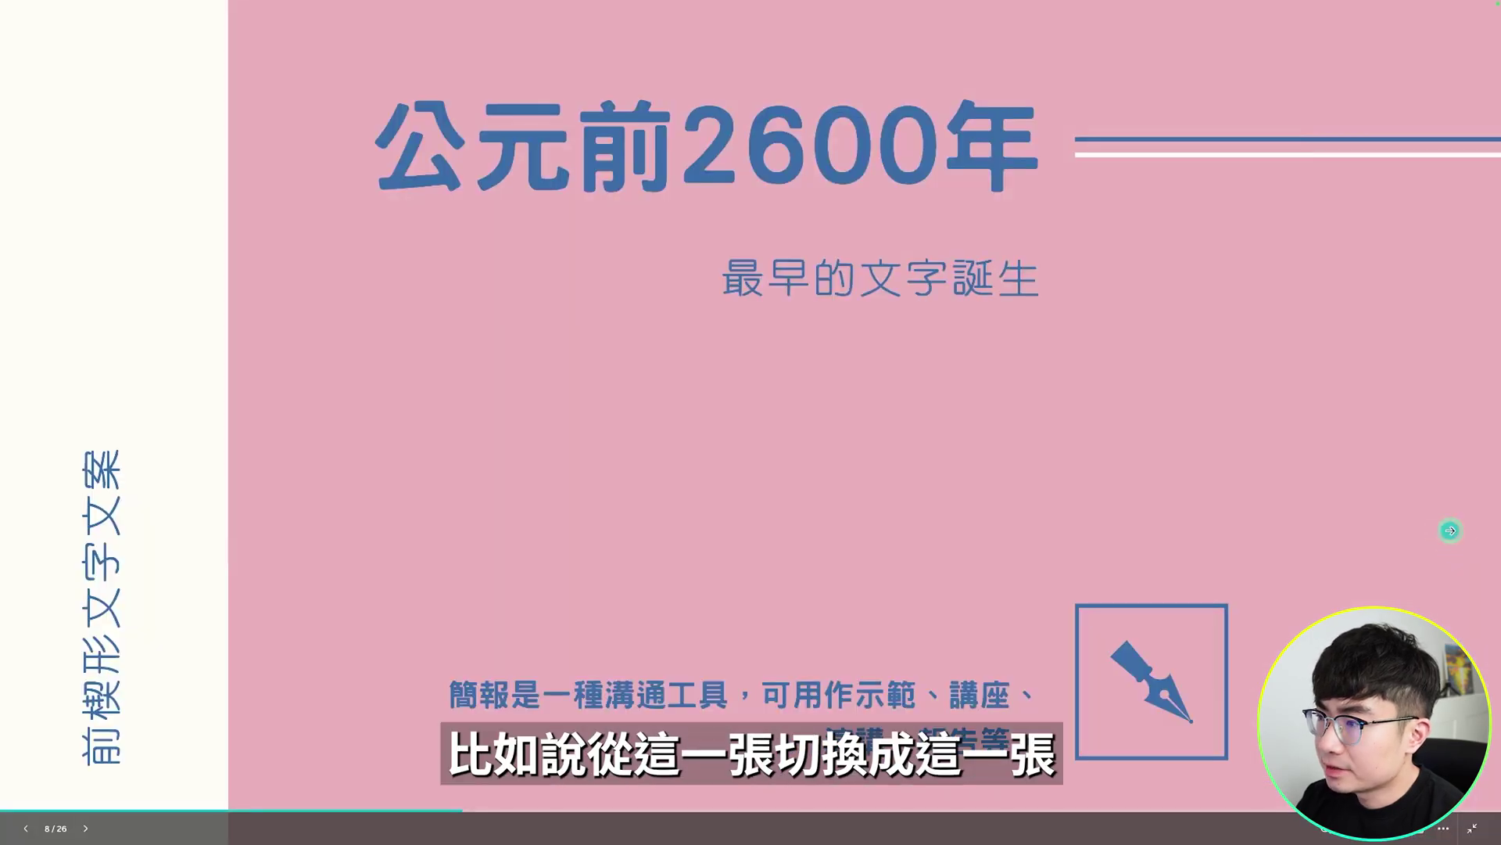
{"action": "left_click", "coordinate": [1450, 530]}
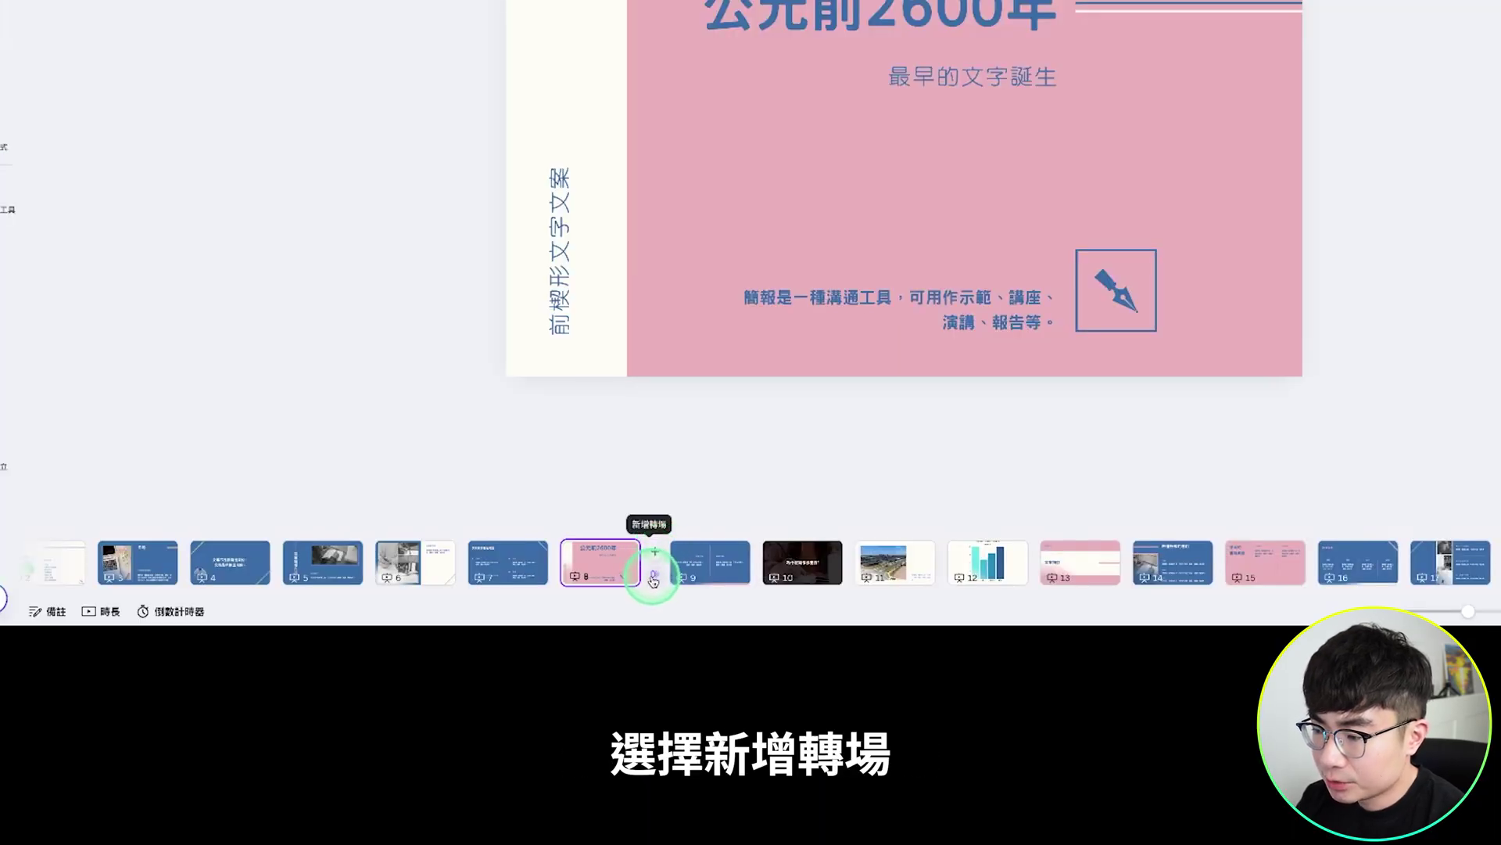
Apply a dissolve transition to all pages
{"action": "left_click", "coordinate": [655, 580]}
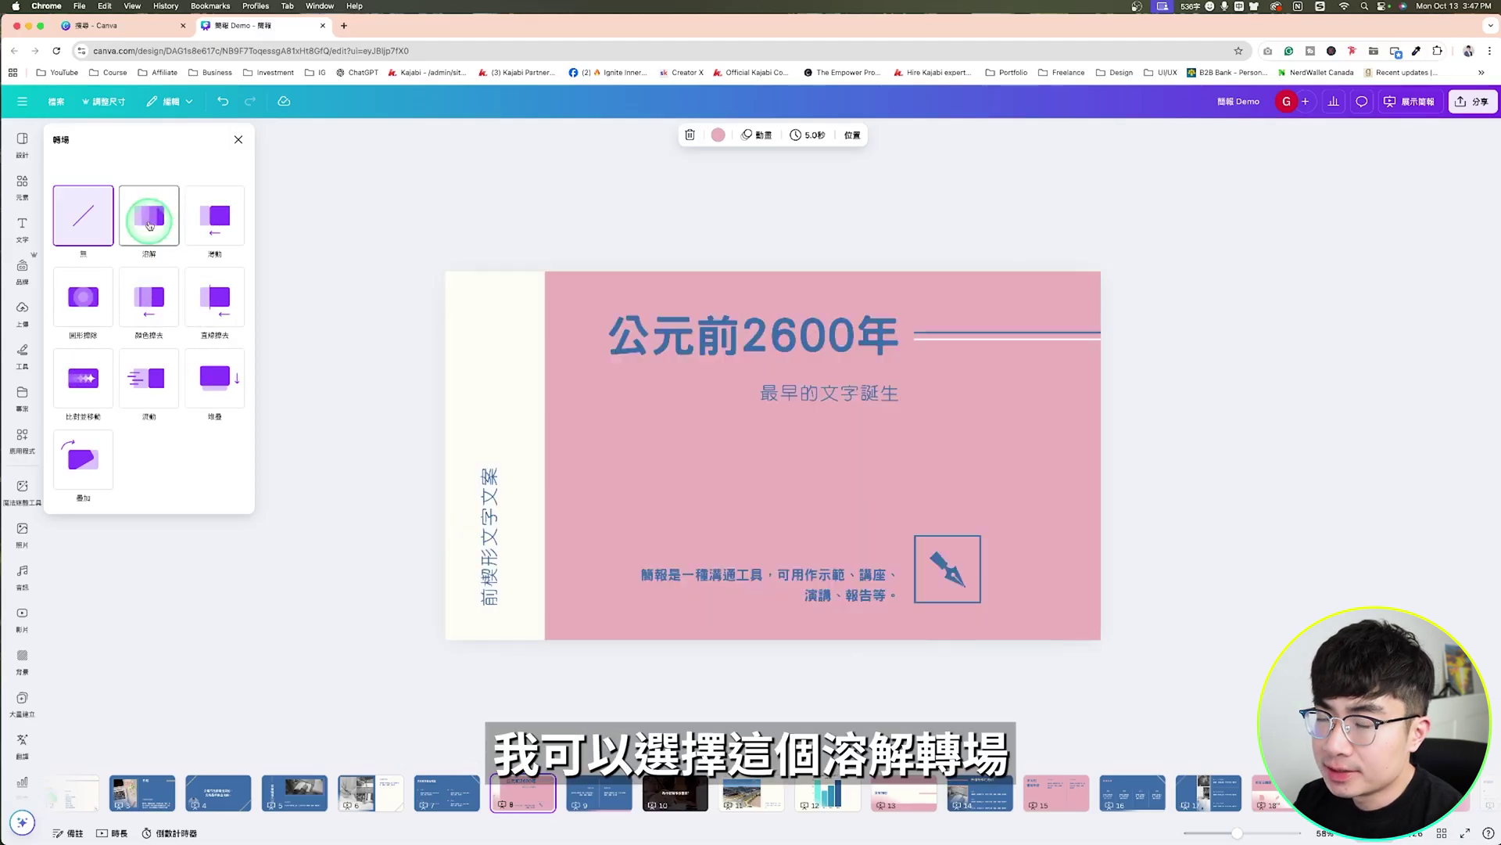
{"action": "left_click", "coordinate": [154, 222]}
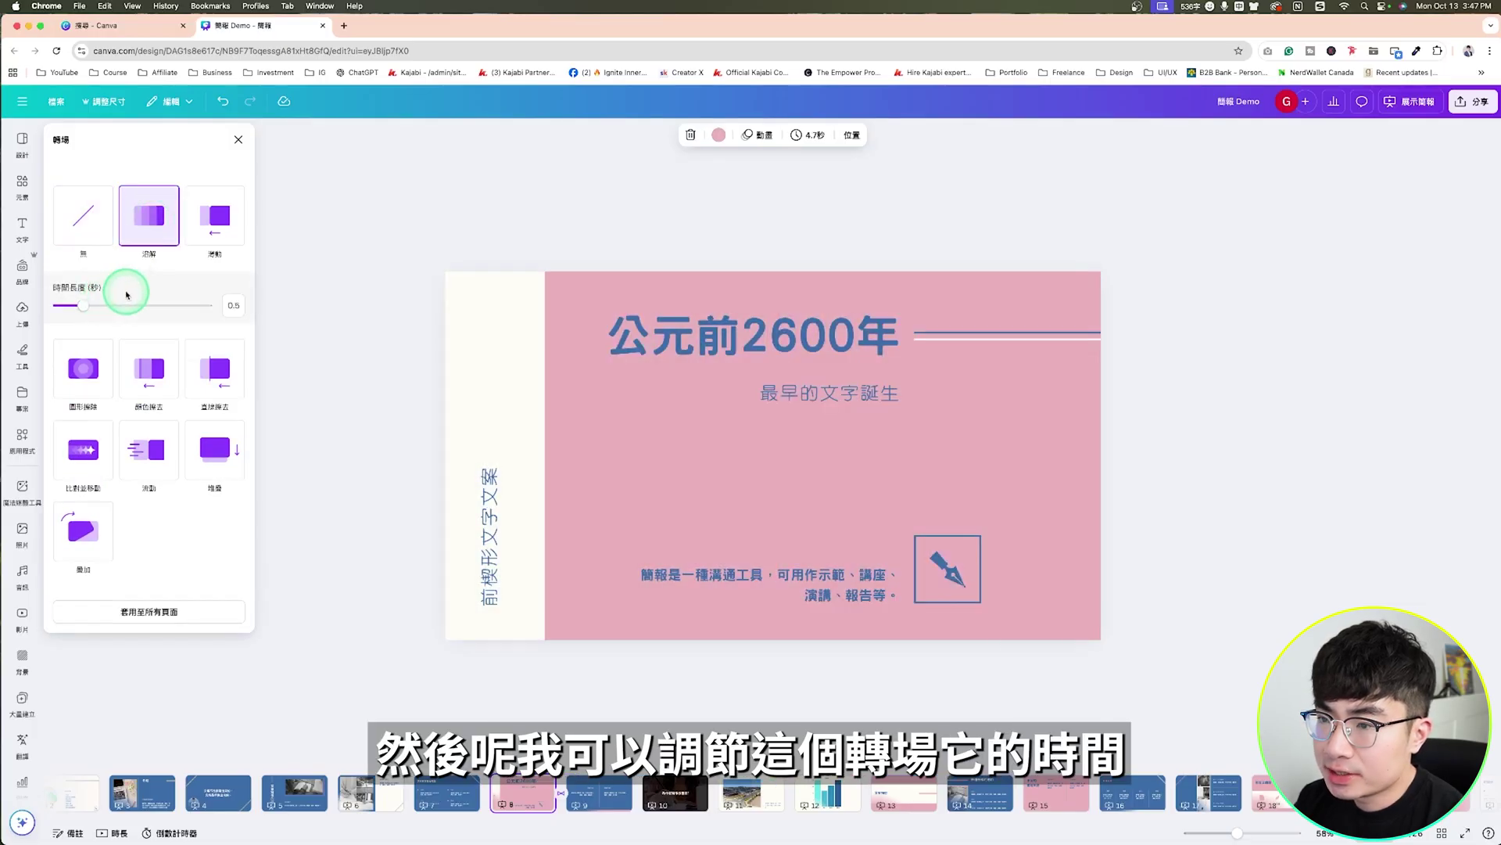
{"action": "left_click_drag", "start_coordinate": [106, 303], "coordinate": [82, 310]}
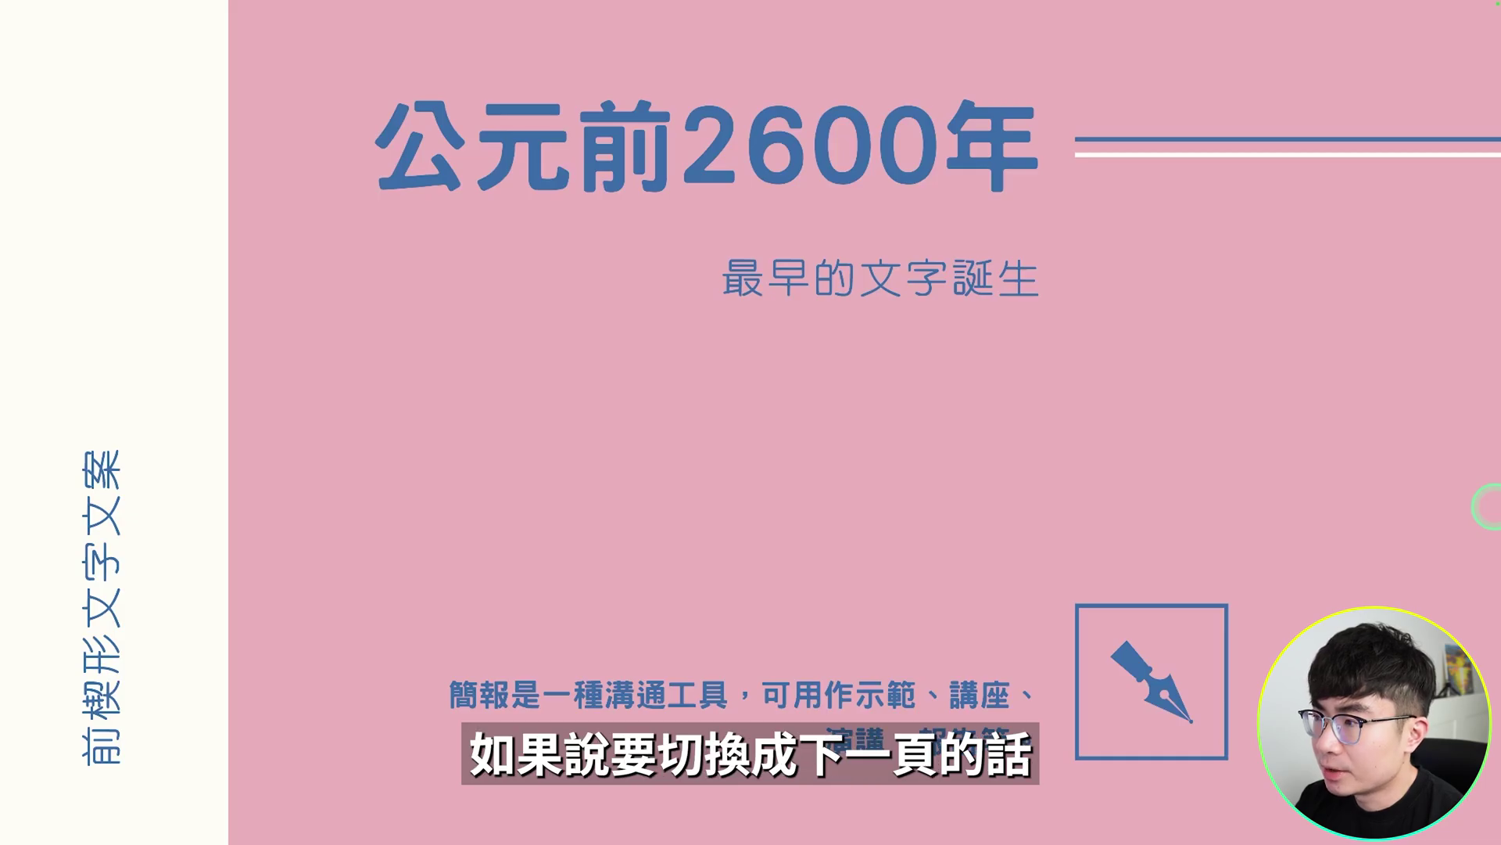
{"action": "key", "text": "Right"}
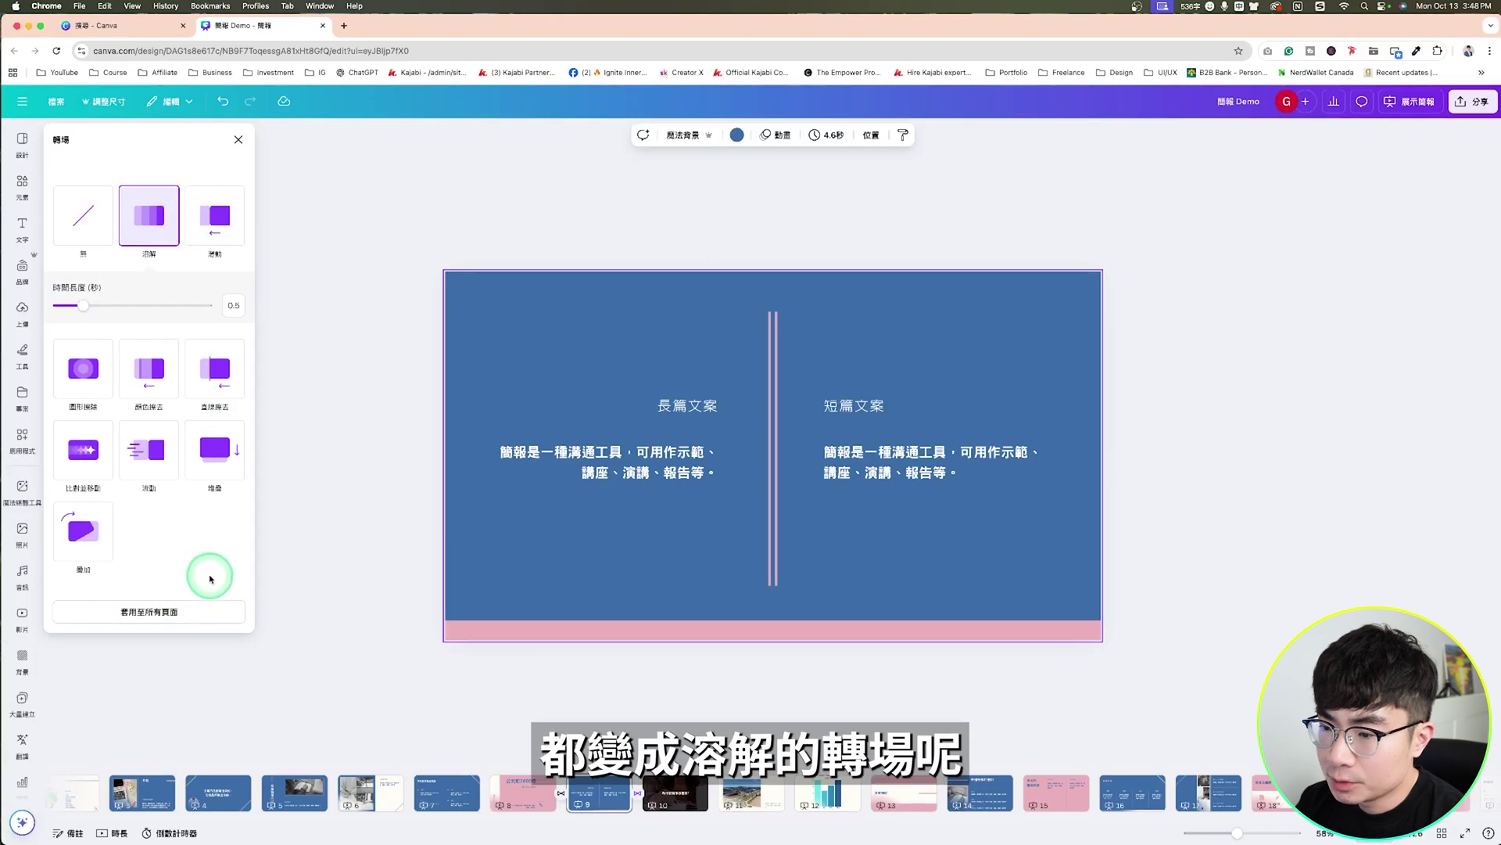
{"action": "left_click", "coordinate": [188, 613]}
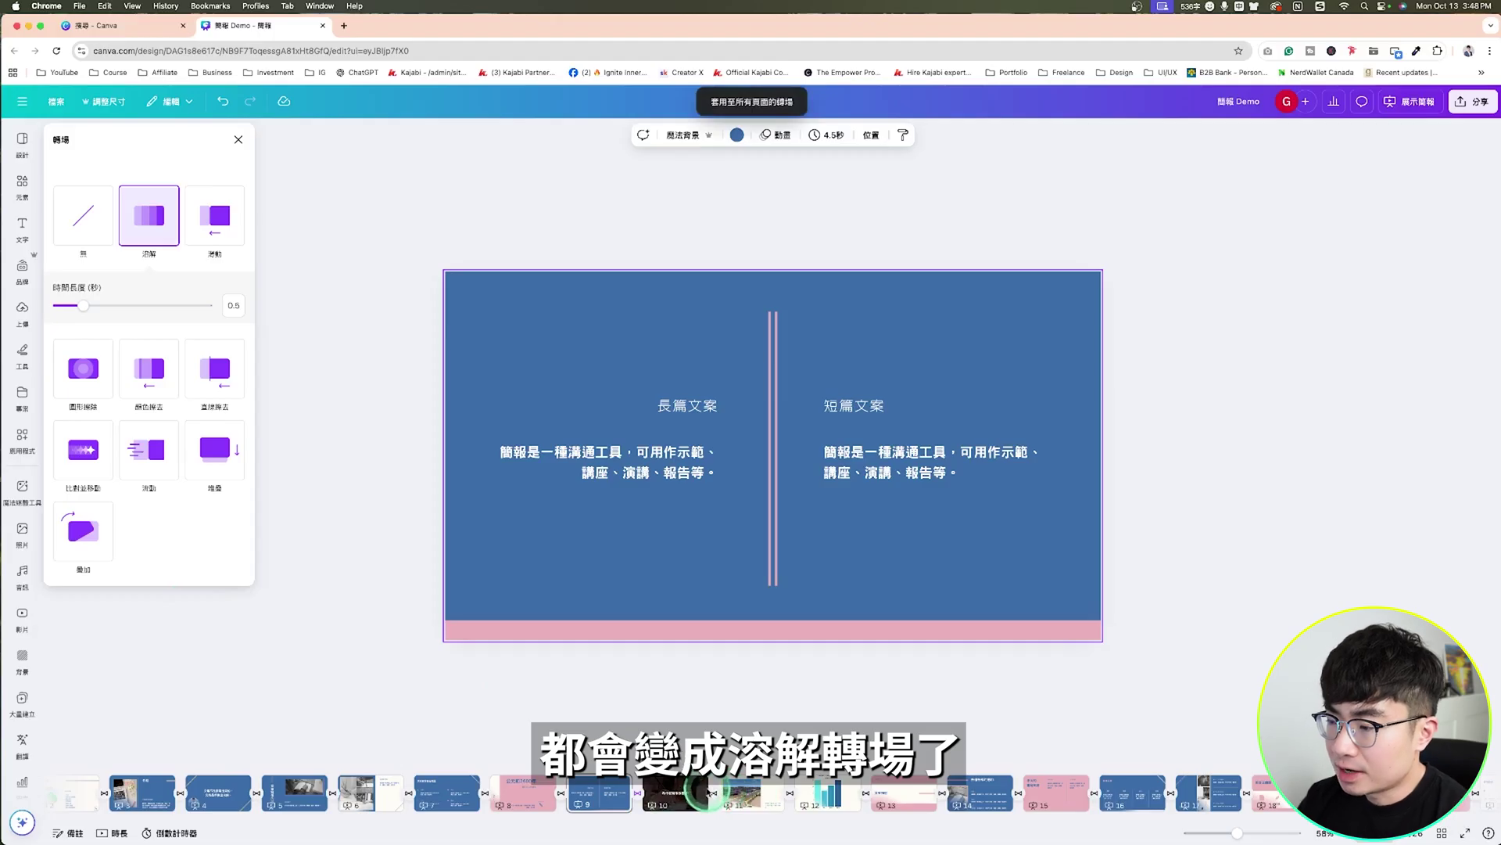
Give the 文案類型 slide a downward colour wipe transition
{"action": "left_click", "coordinate": [943, 793]}
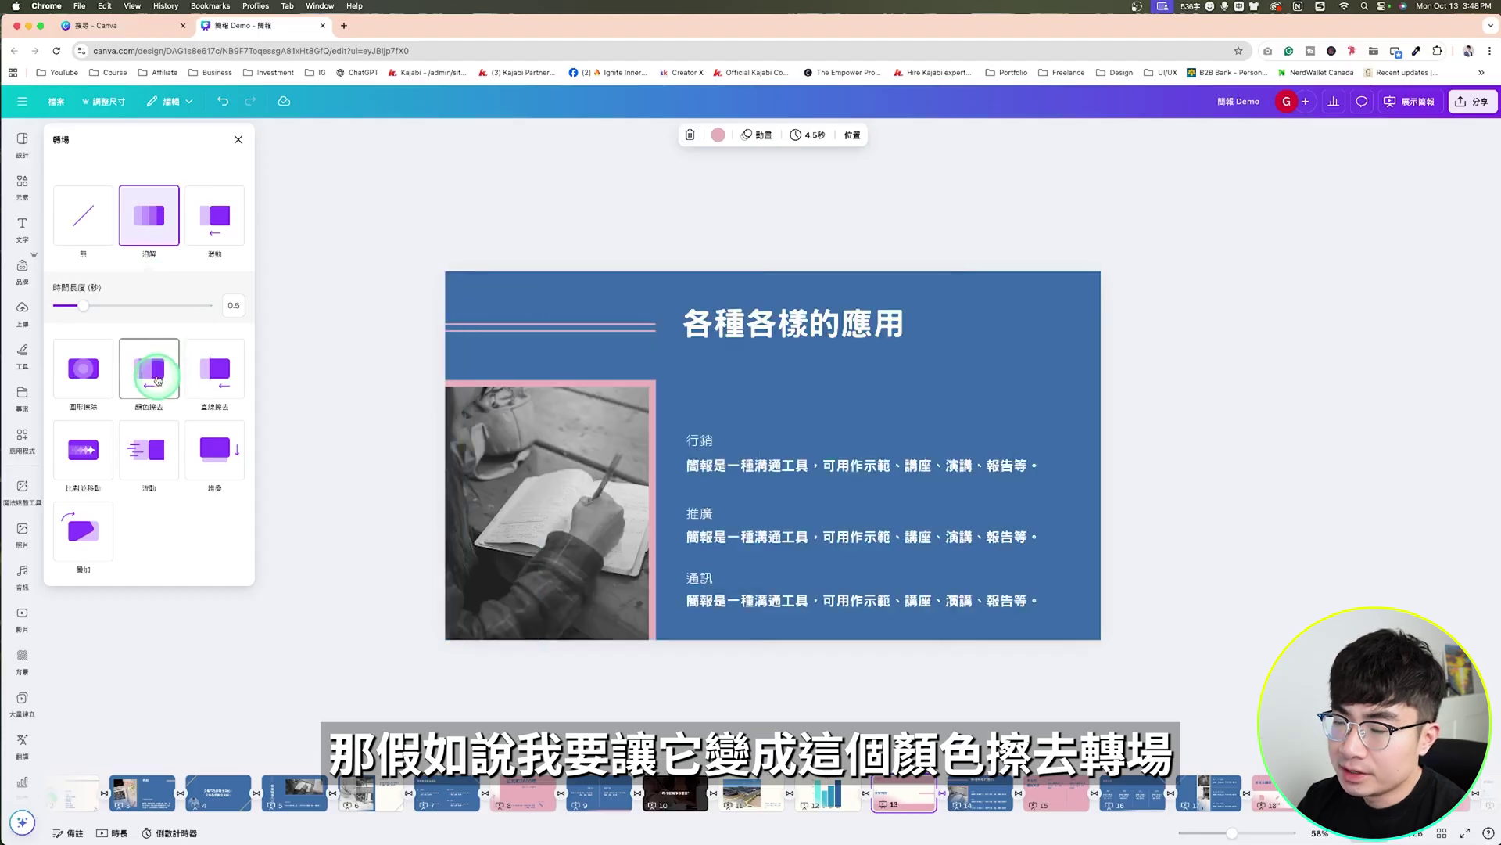
{"action": "left_click", "coordinate": [157, 380]}
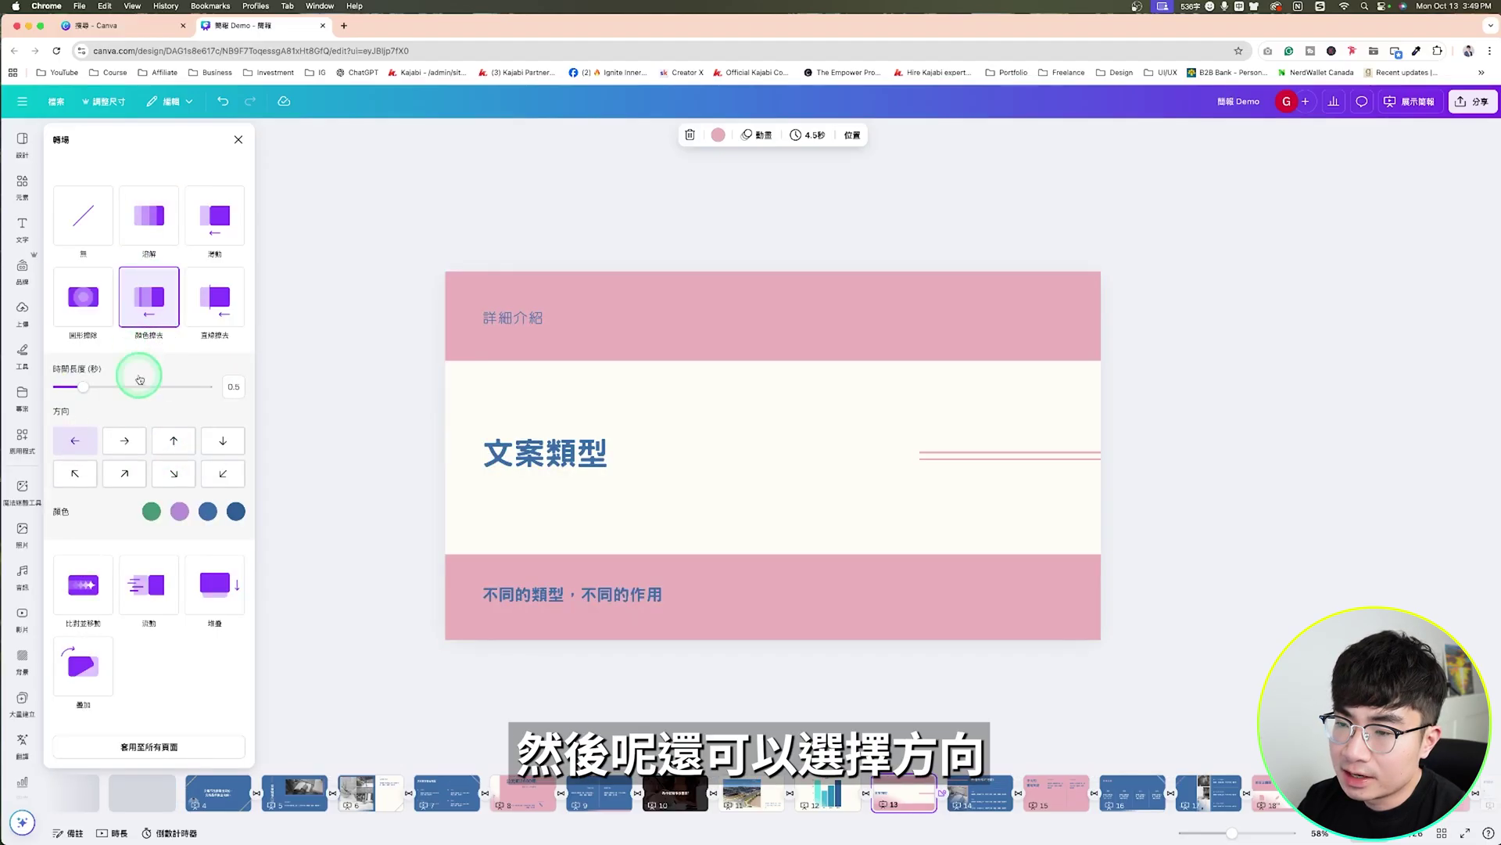
{"action": "left_click", "coordinate": [170, 438]}
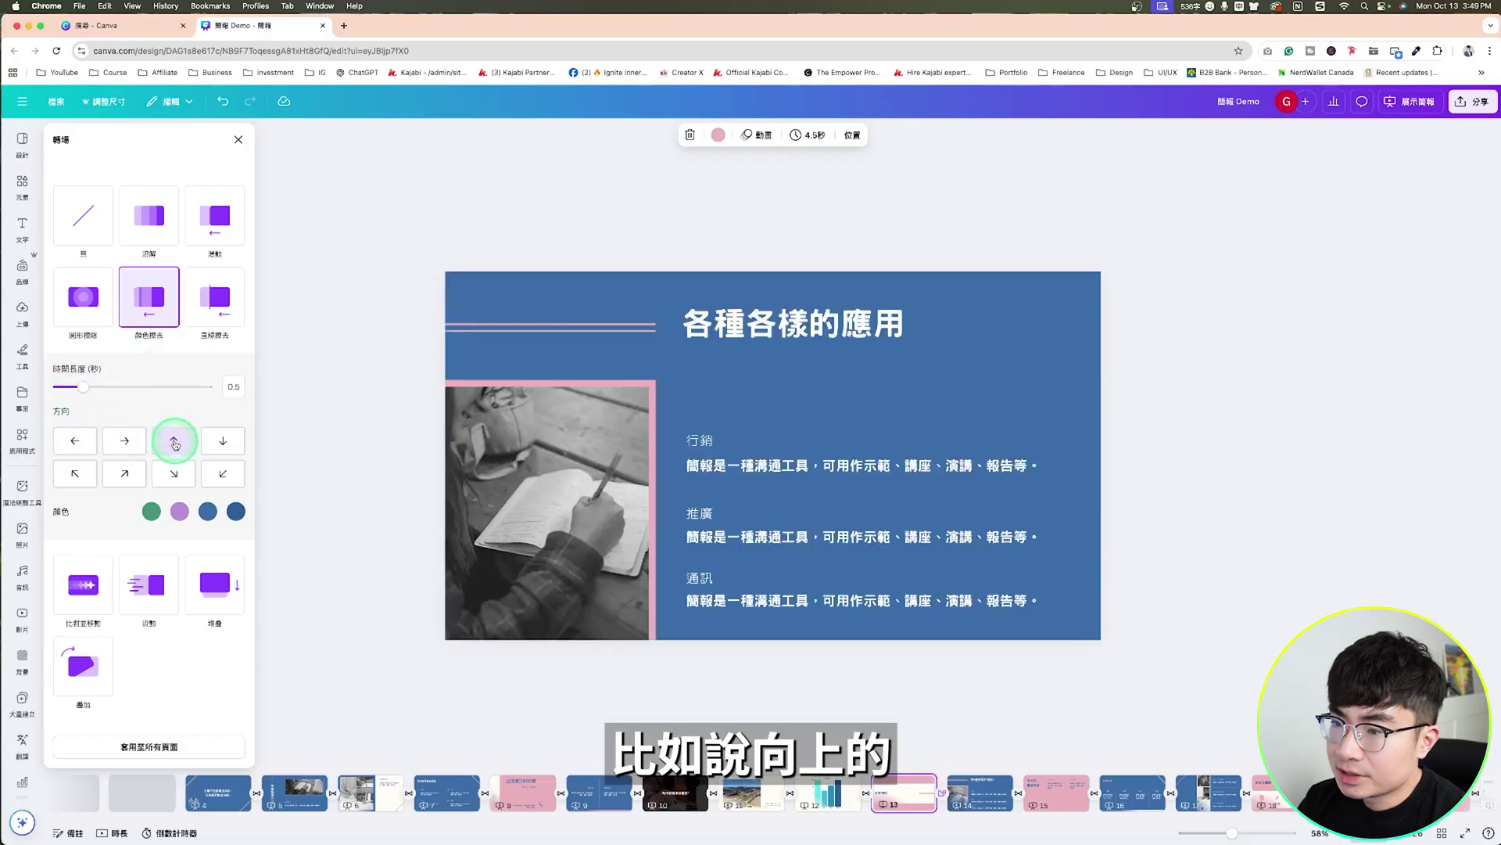
{"action": "left_click", "coordinate": [219, 438]}
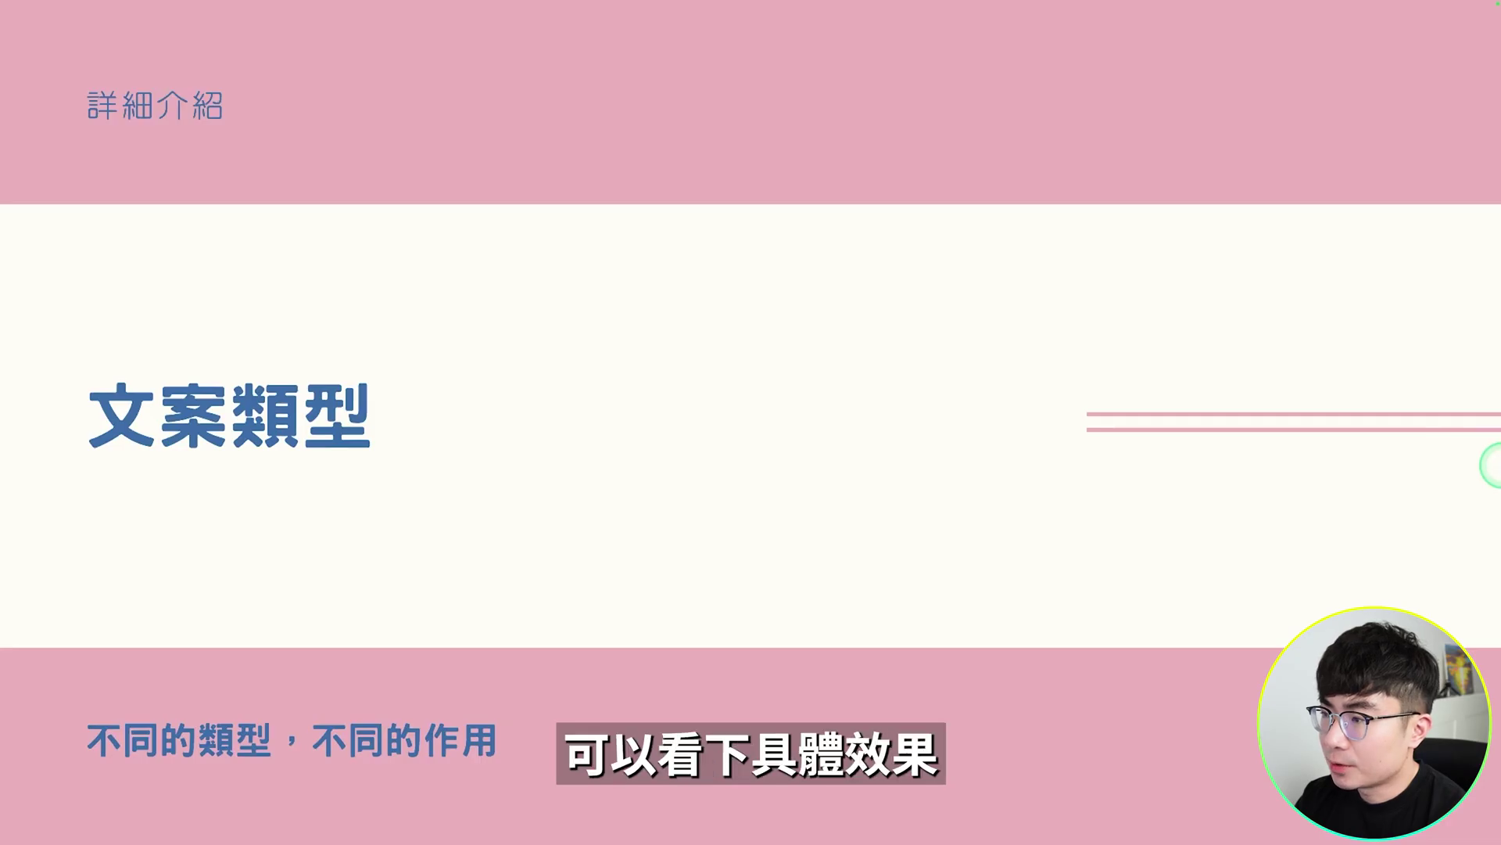
{"action": "left_click", "coordinate": [1499, 465]}
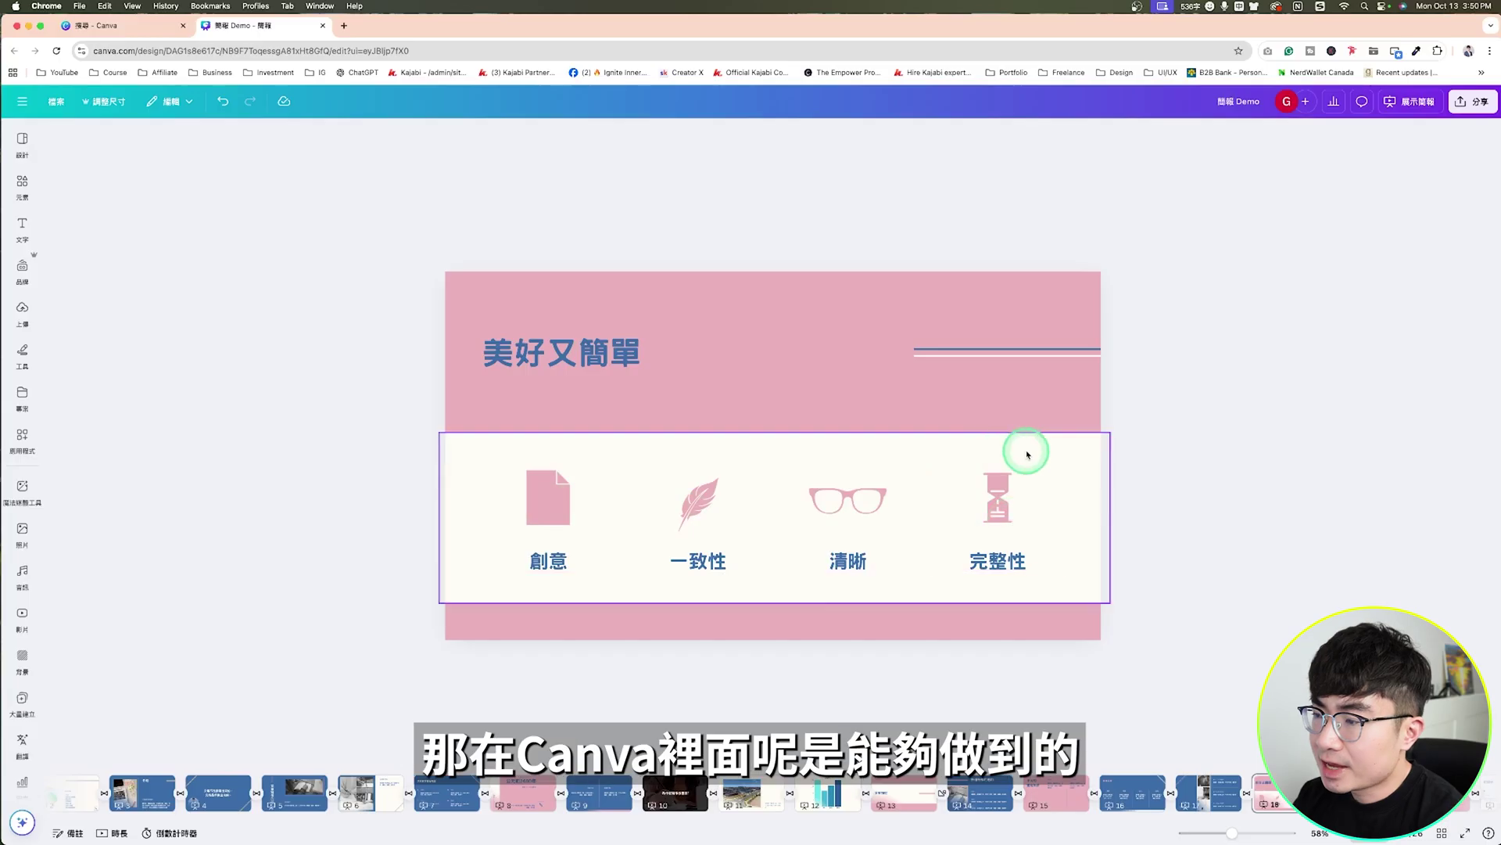
{"action": "left_click", "coordinate": [613, 469]}
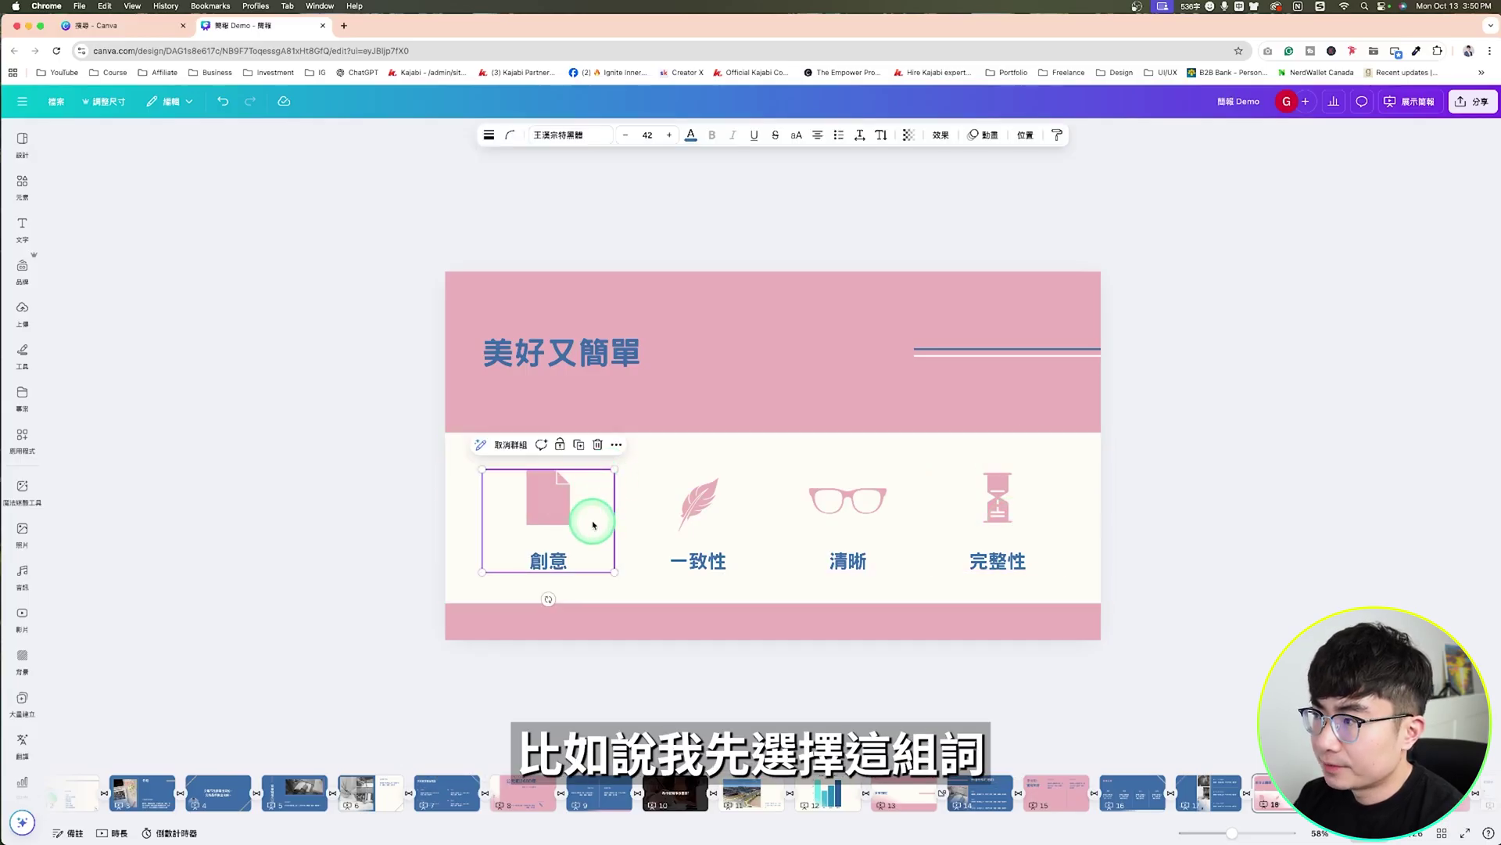
Set the 創意, 一致性 and 清晰 icon groups to 'Appear on click'
{"action": "left_click", "coordinate": [984, 135]}
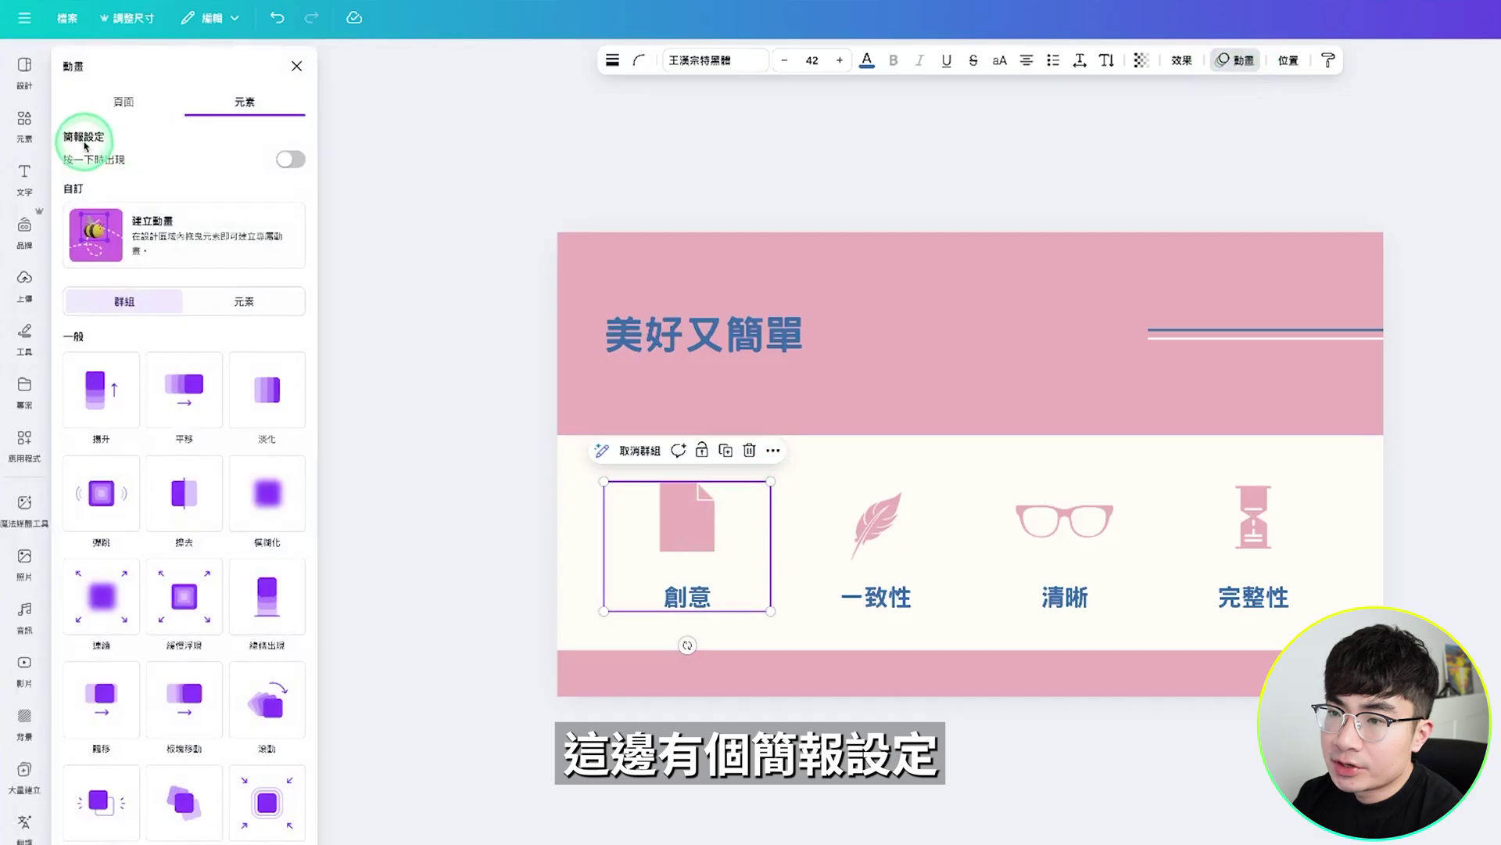
{"action": "left_click", "coordinate": [294, 161]}
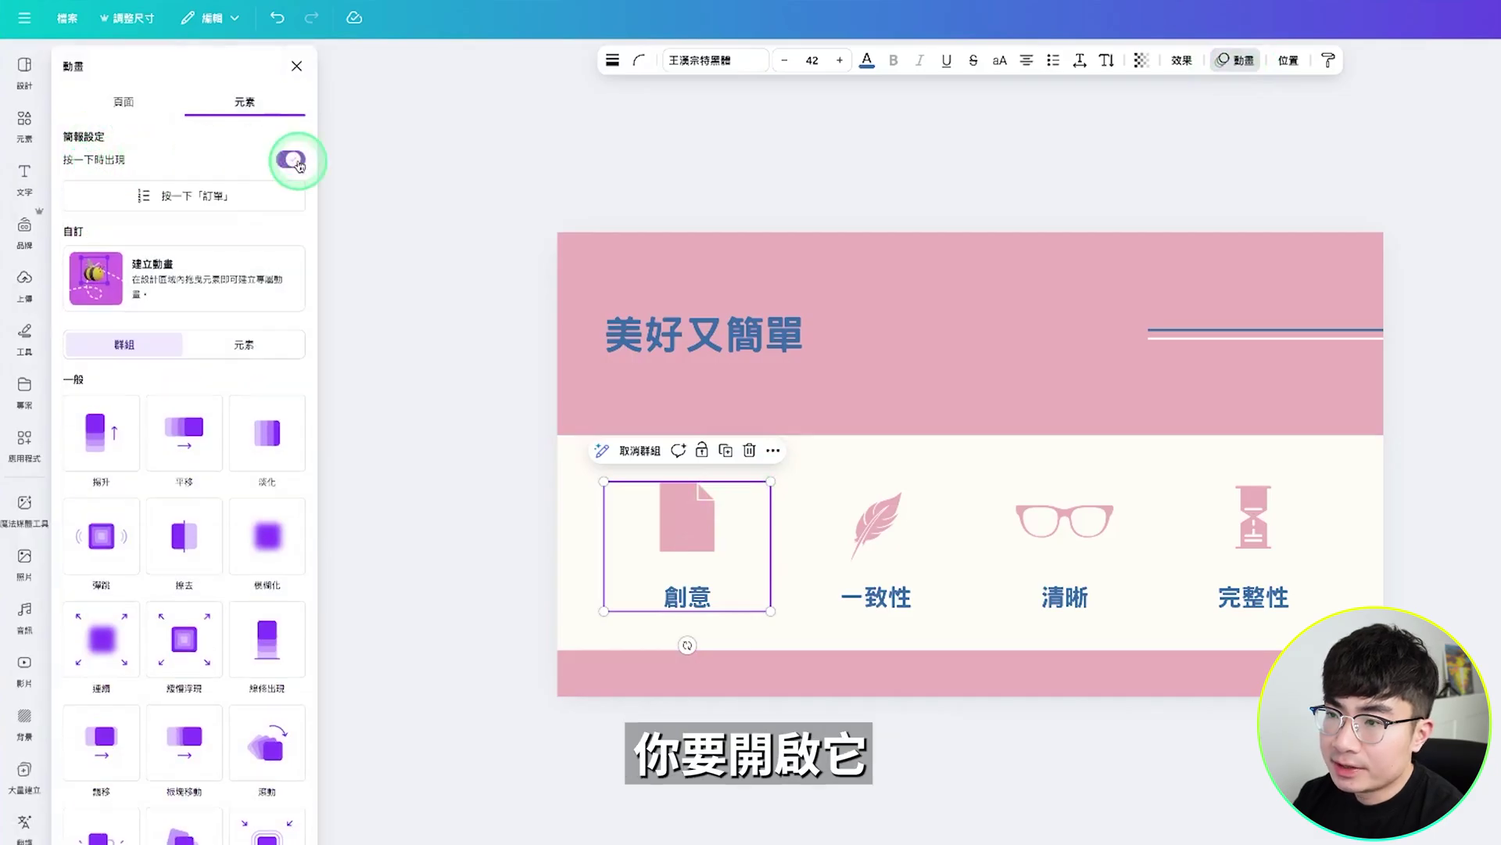
{"action": "left_click", "coordinate": [754, 483]}
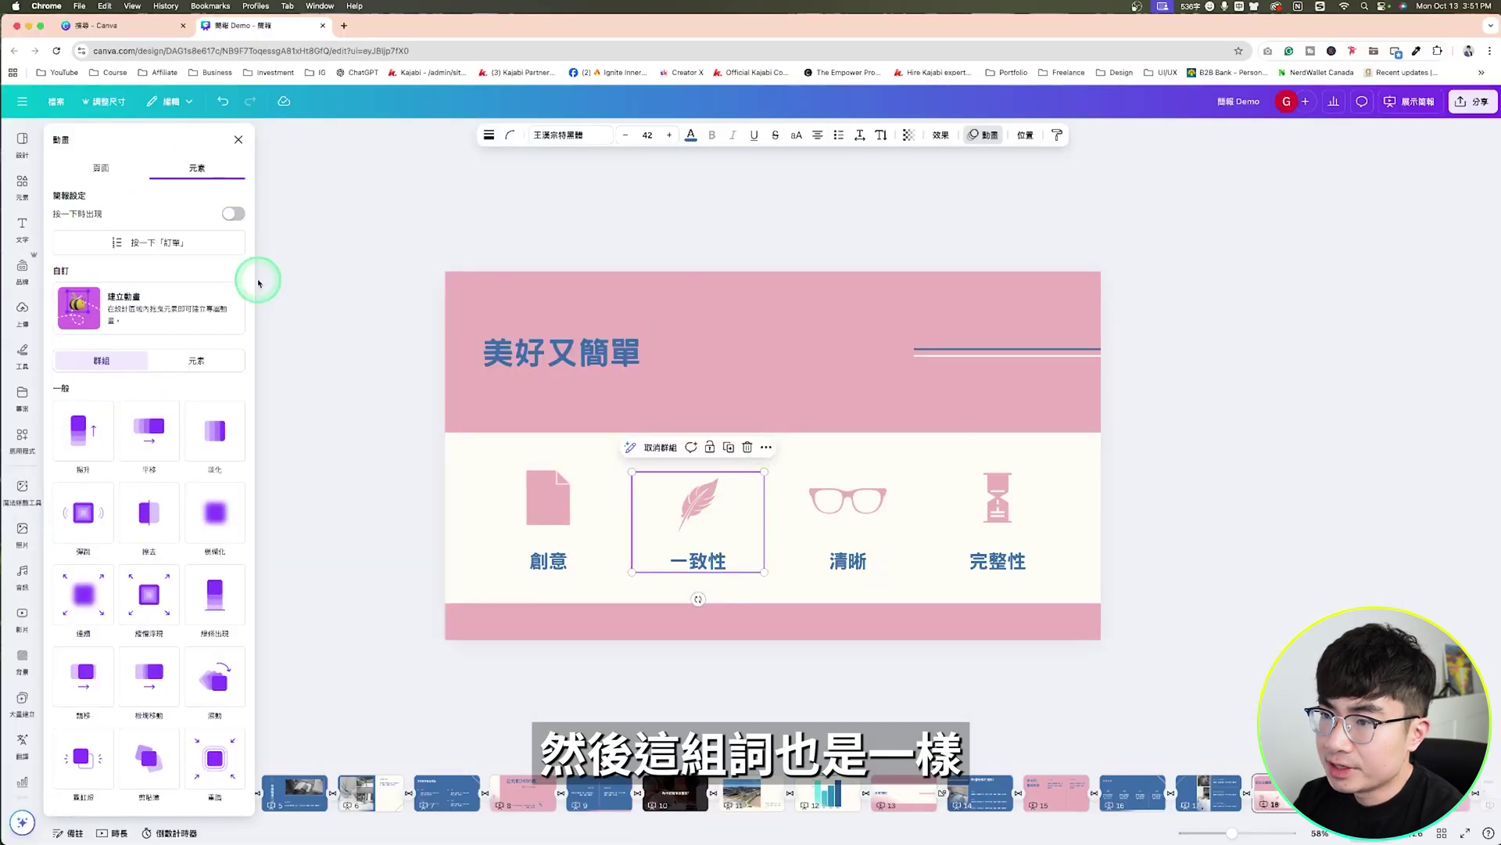
{"action": "left_click", "coordinate": [233, 213]}
{"action": "left_click", "coordinate": [907, 511]}
{"action": "left_click", "coordinate": [235, 215]}
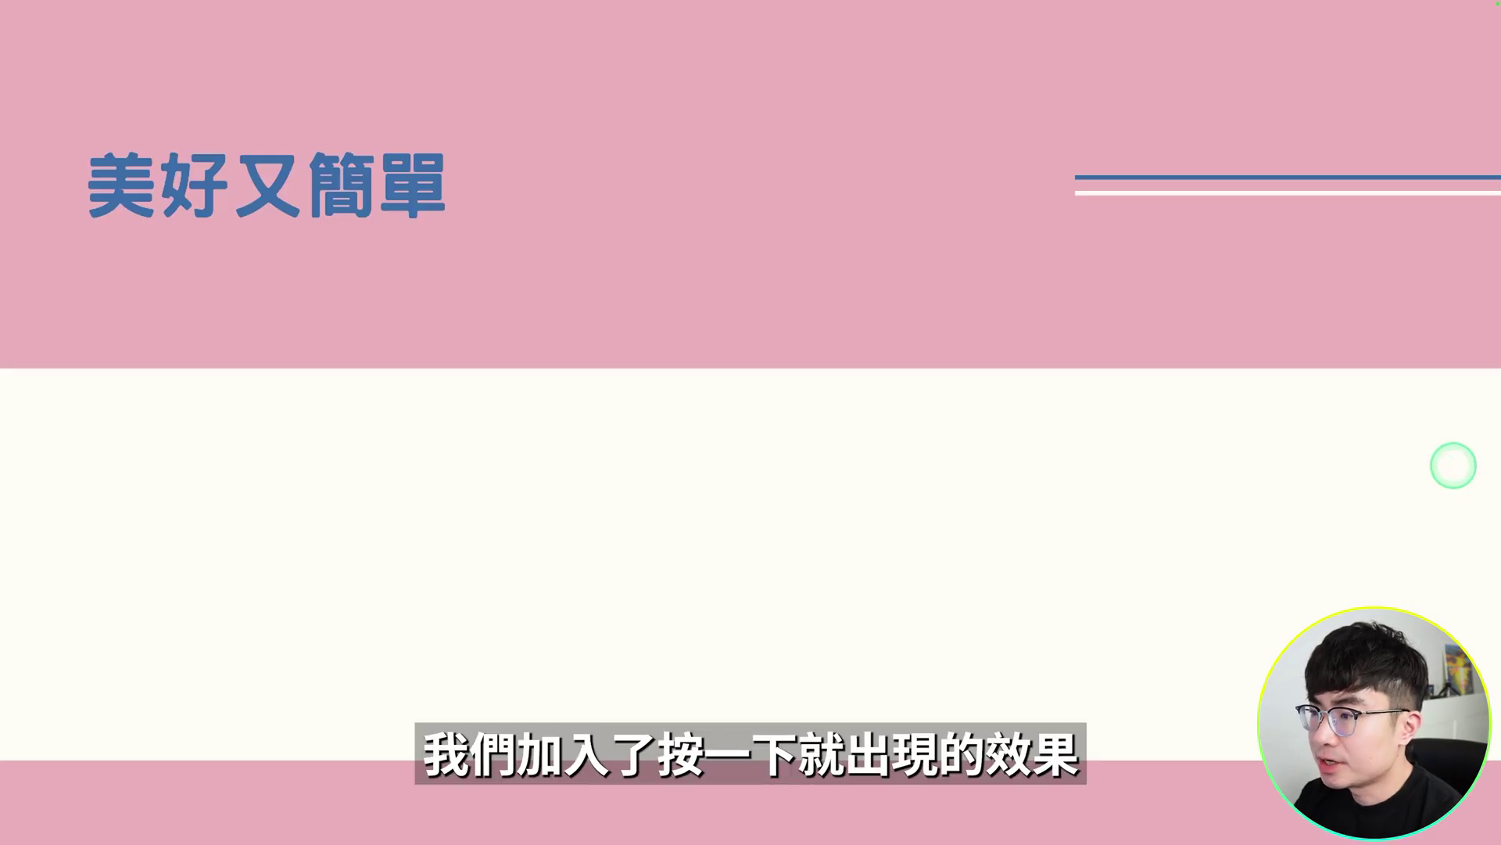
Click through to reveal 創意, 一致性, 清晰 and 完整性, then exit full screen
{"action": "left_click", "coordinate": [1438, 457]}
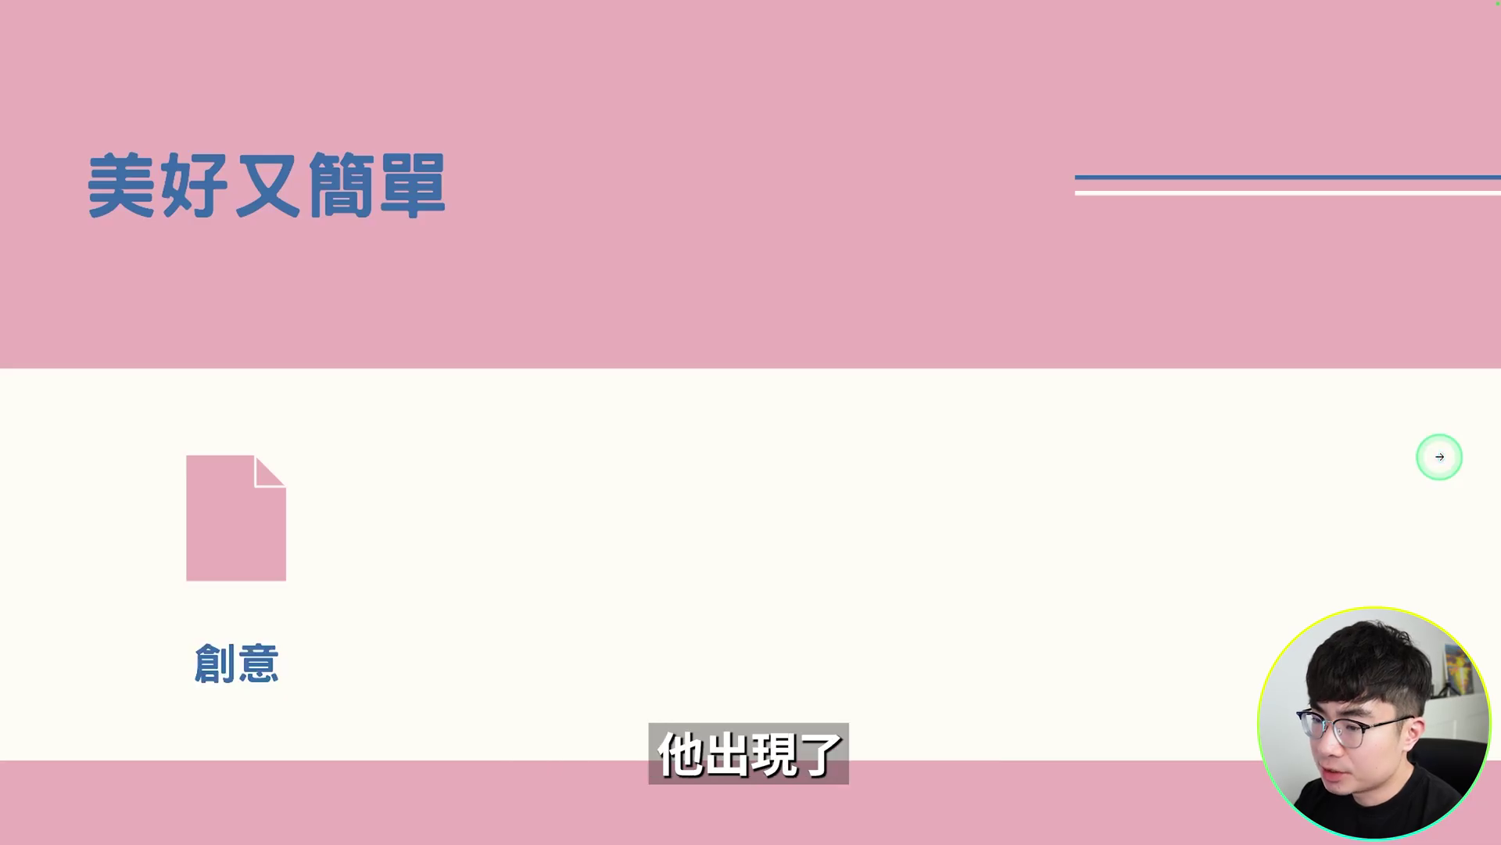
{"action": "left_click", "coordinate": [1439, 456]}
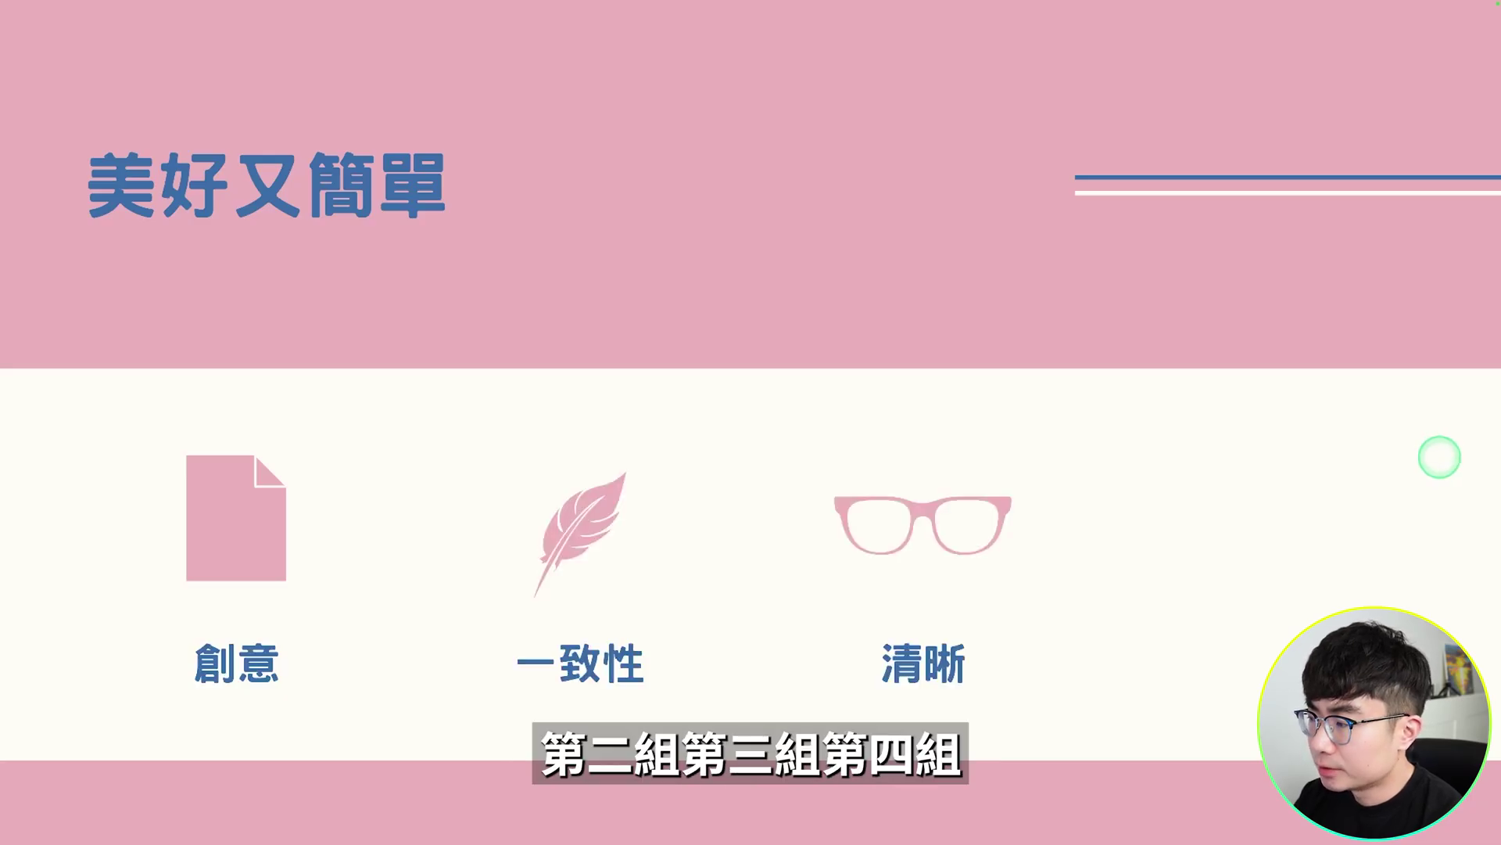
{"action": "left_click", "coordinate": [1439, 457]}
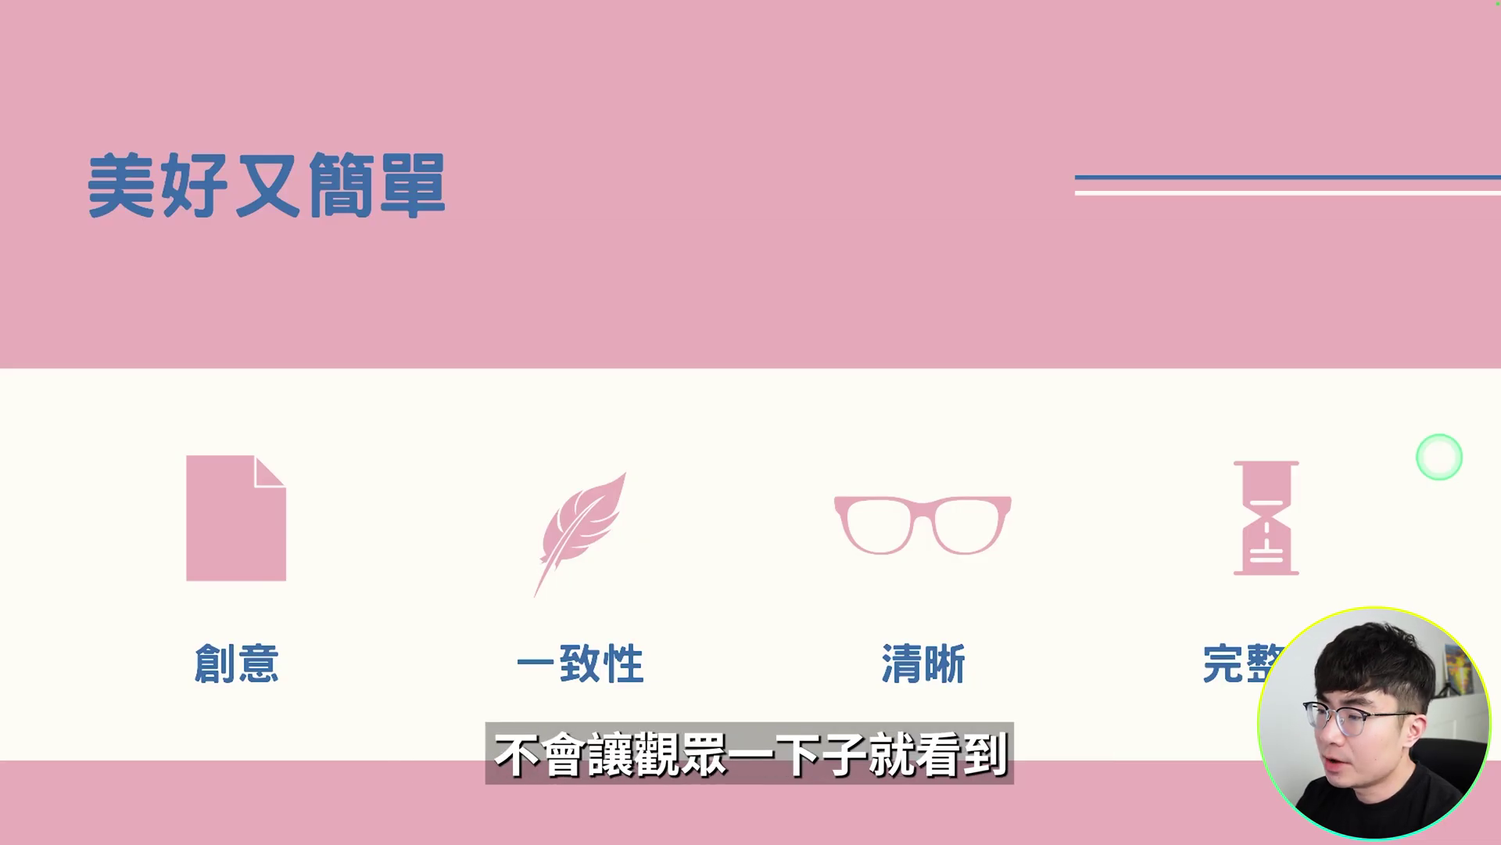
{"action": "key", "text": "Escape"}
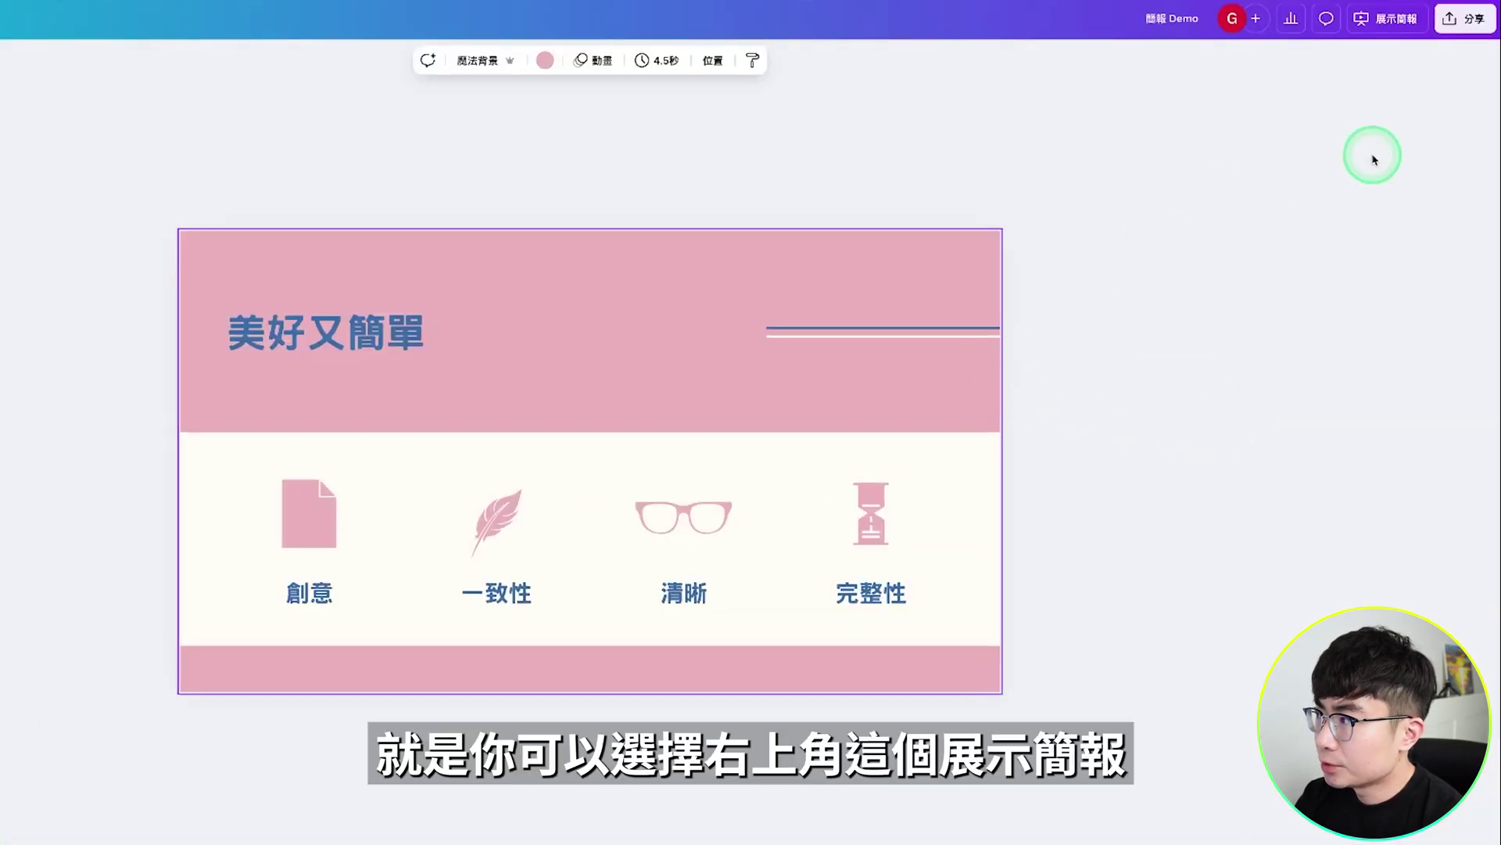
Start the presentation in presenter view and dismiss its explanation dialog
{"action": "left_click", "coordinate": [1400, 28]}
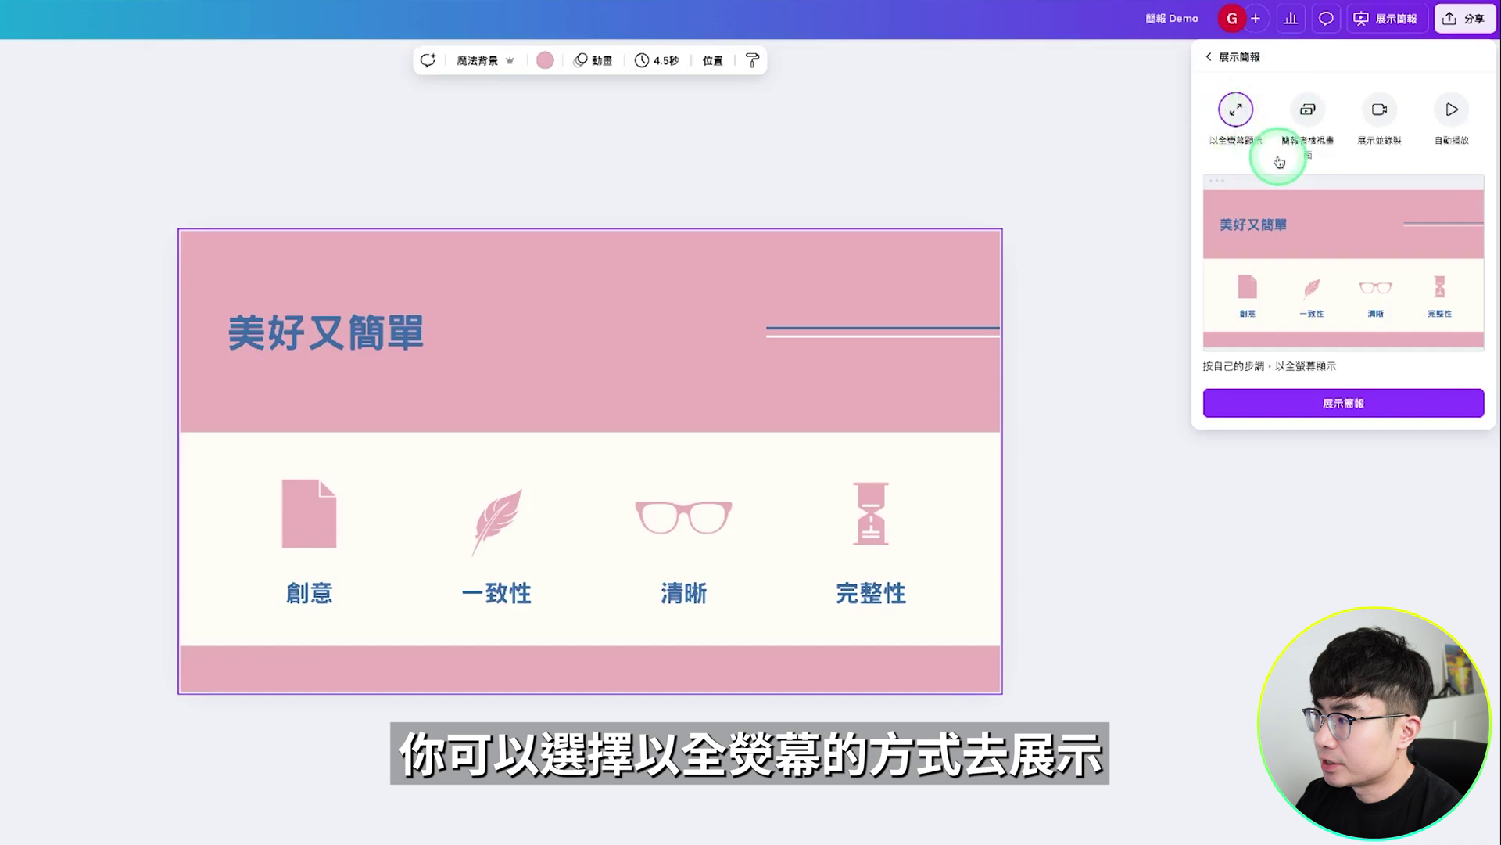
{"action": "left_click", "coordinate": [1367, 405]}
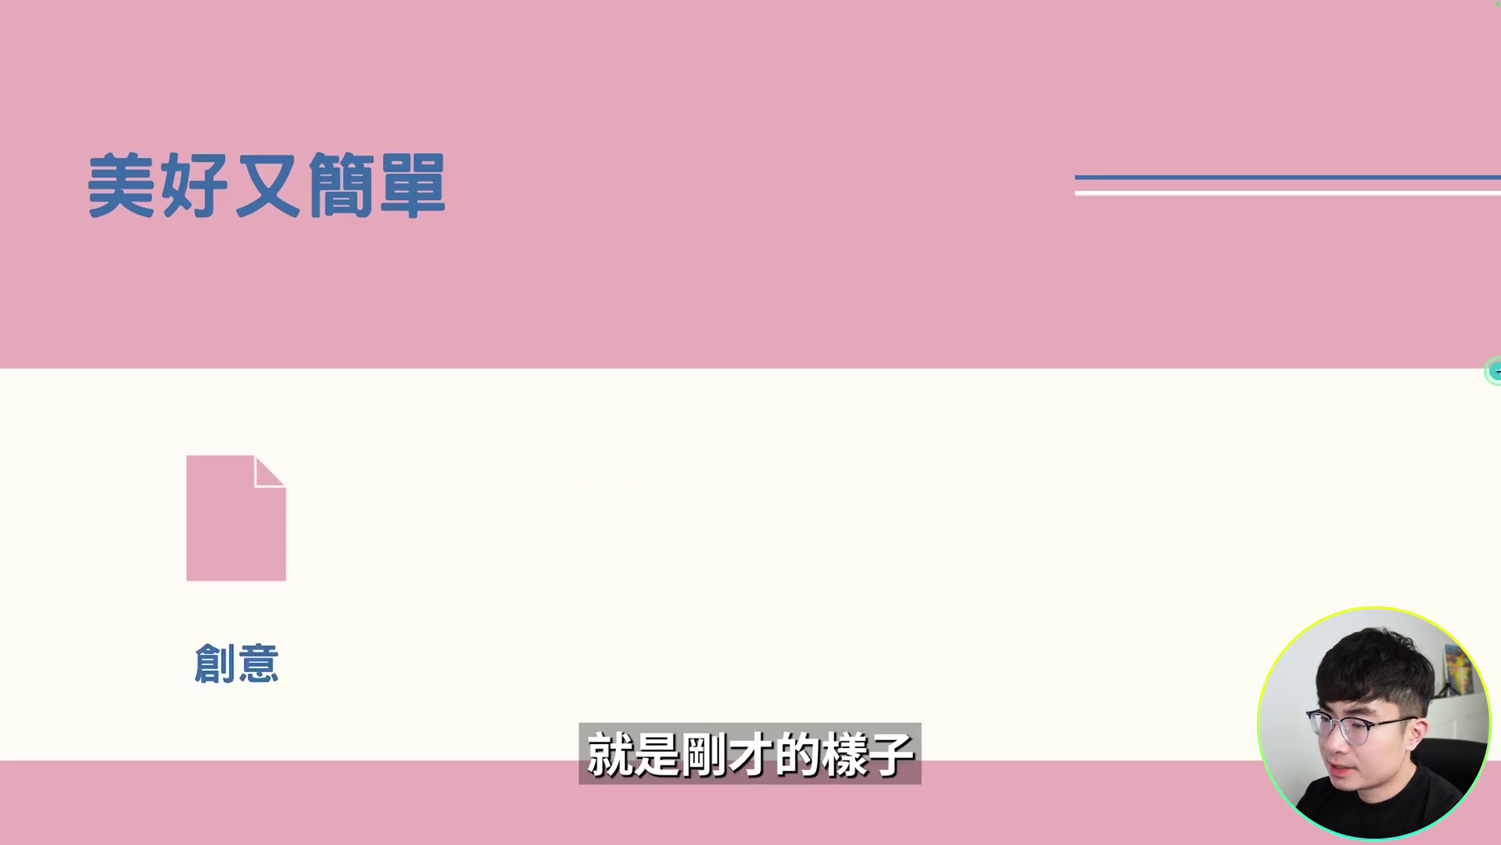
{"action": "key", "text": "Escape"}
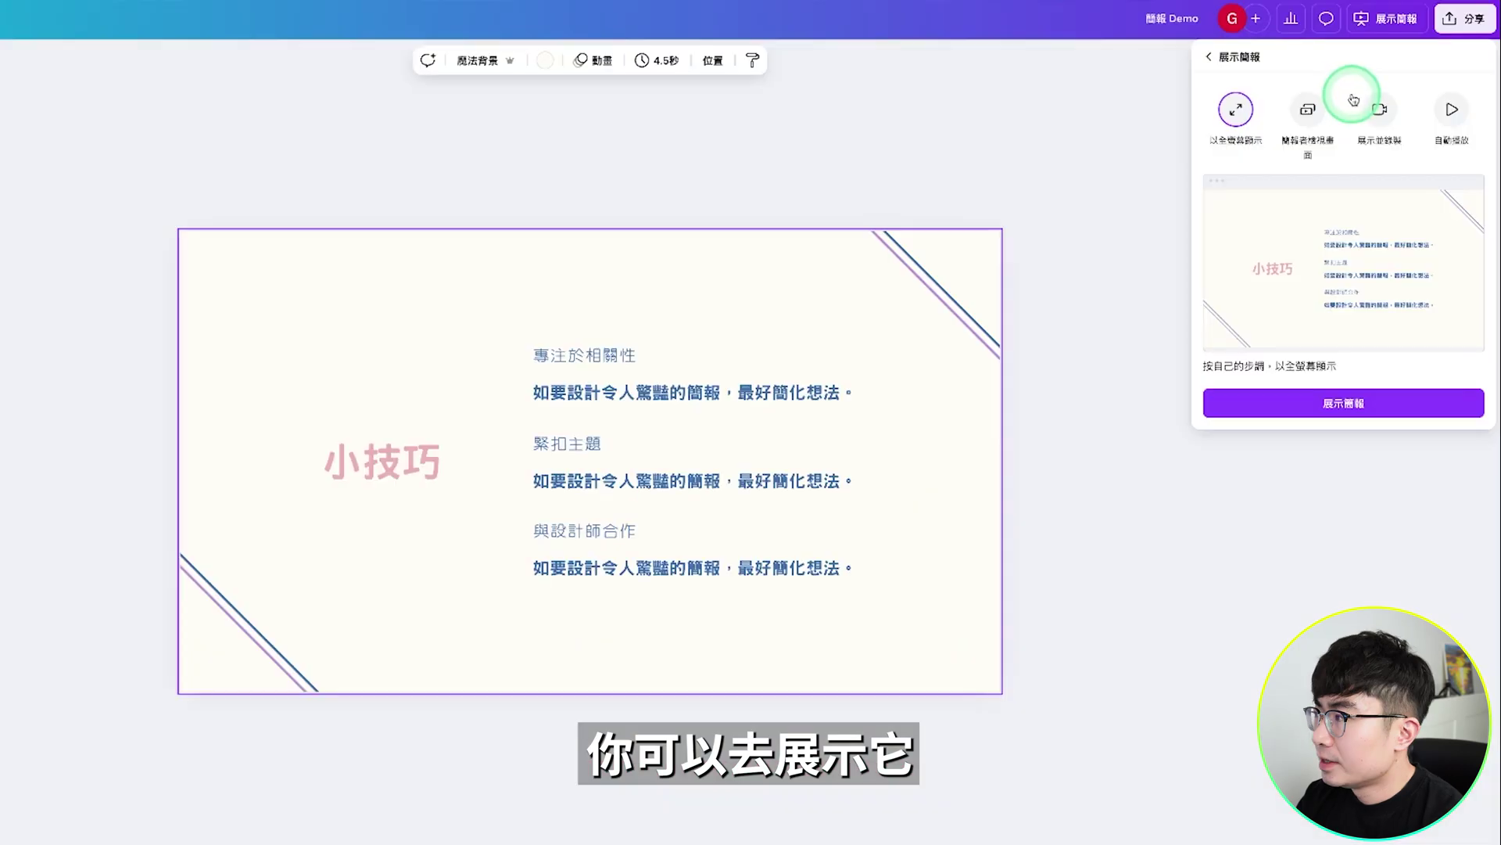
{"action": "left_click", "coordinate": [1306, 117]}
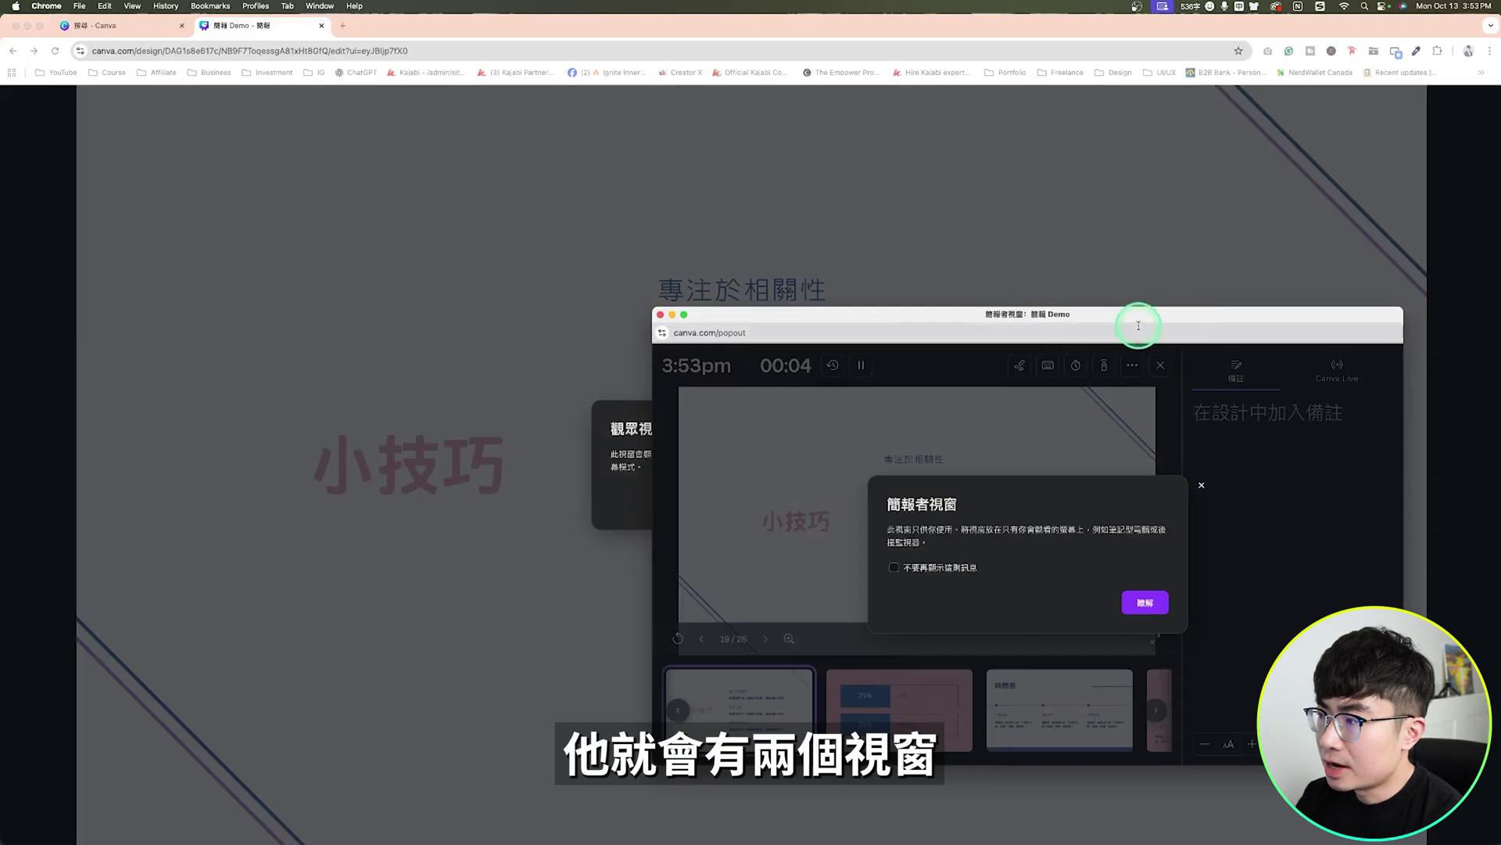
{"action": "left_click_drag", "start_coordinate": [1139, 325], "coordinate": [1500, 321]}
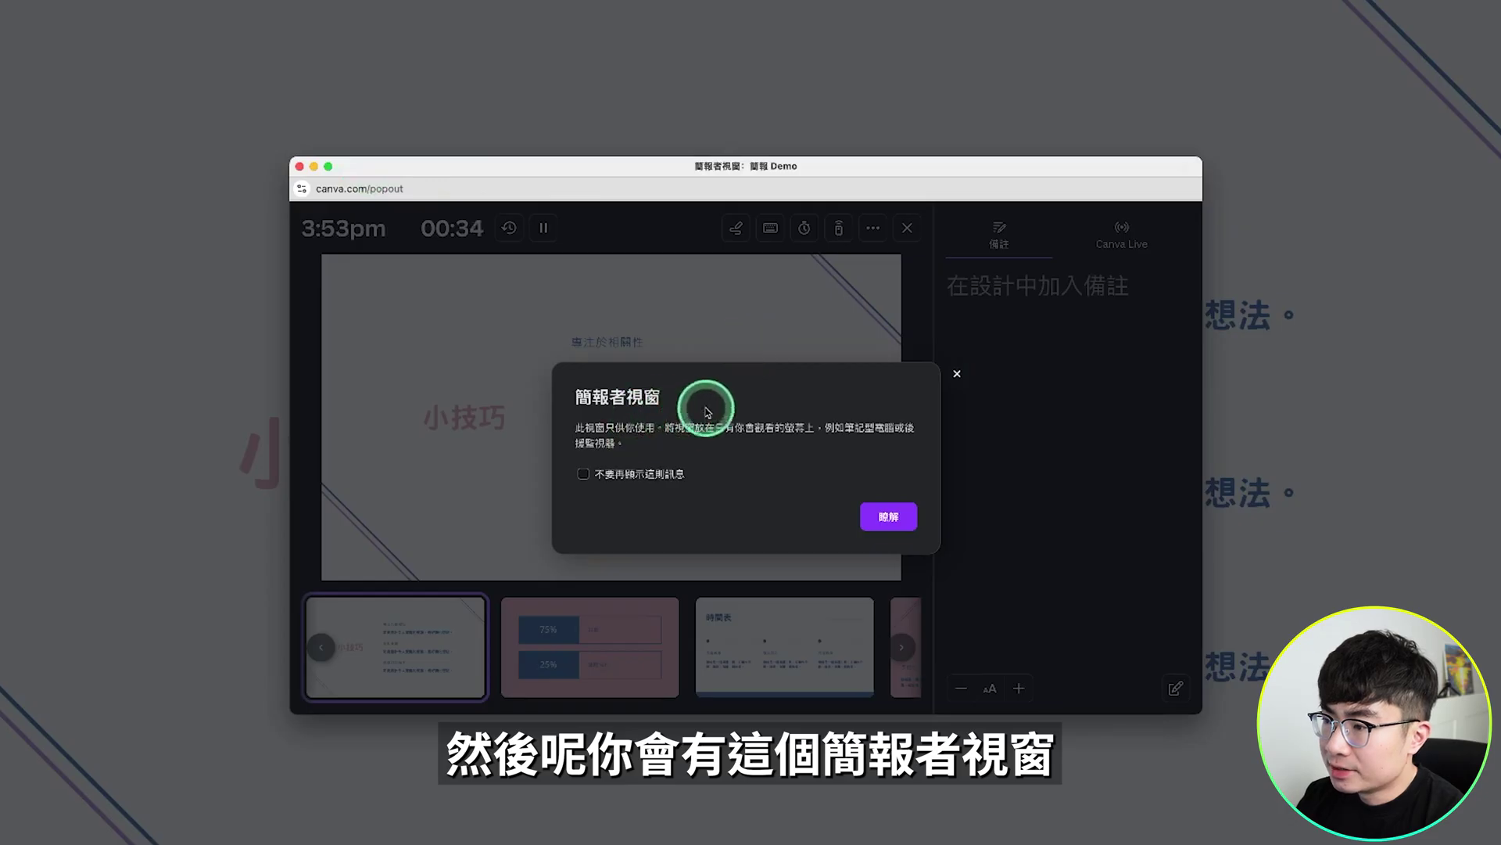
{"action": "left_click", "coordinate": [957, 374]}
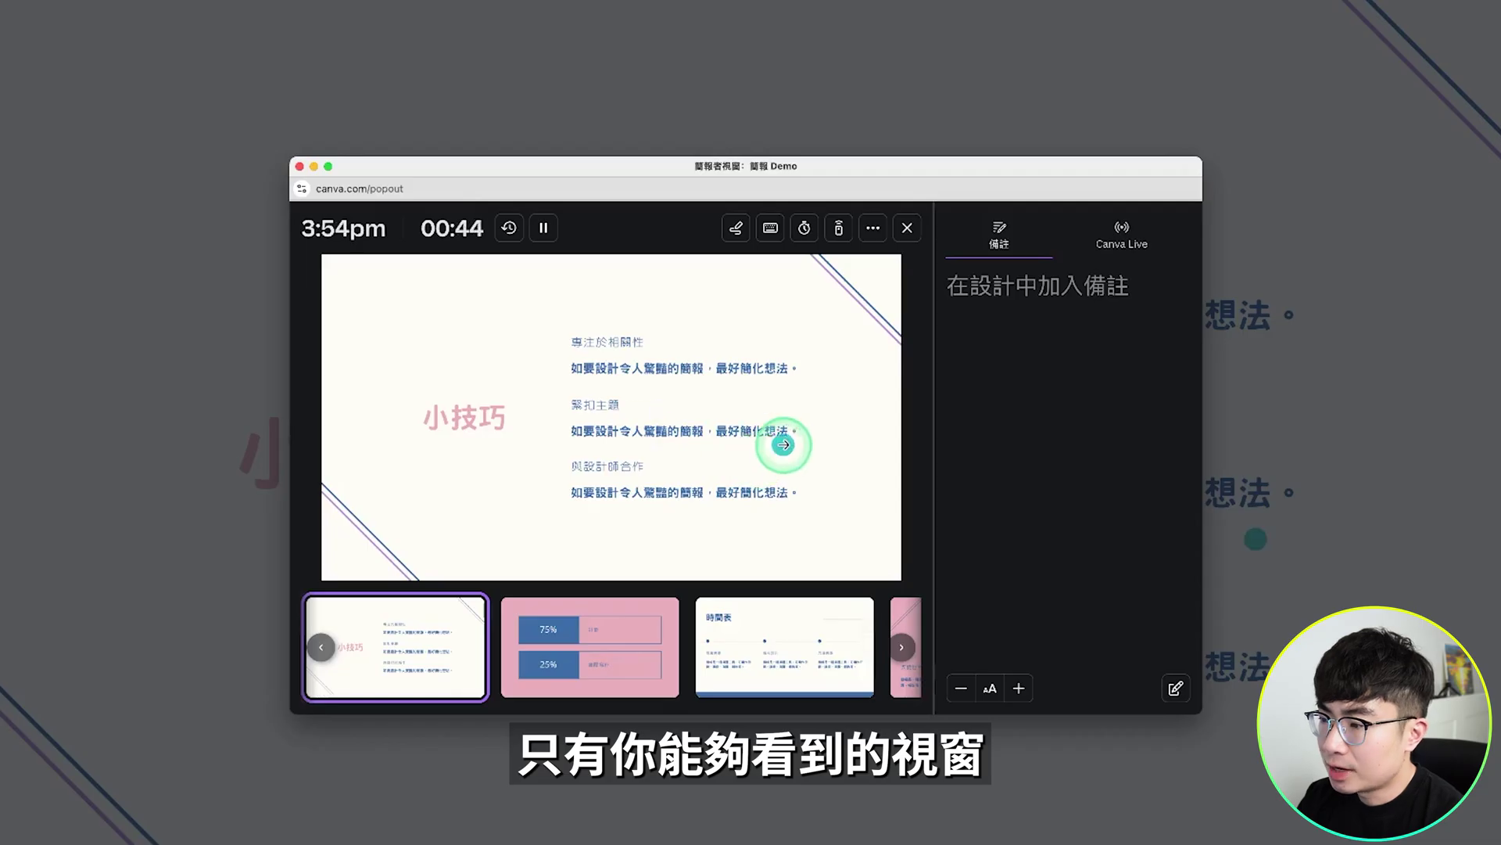
Jump through the slide thumbnails to 團隊介紹 (24/26) and ready its notes area
{"action": "left_click", "coordinate": [788, 445]}
{"action": "left_click", "coordinate": [764, 636]}
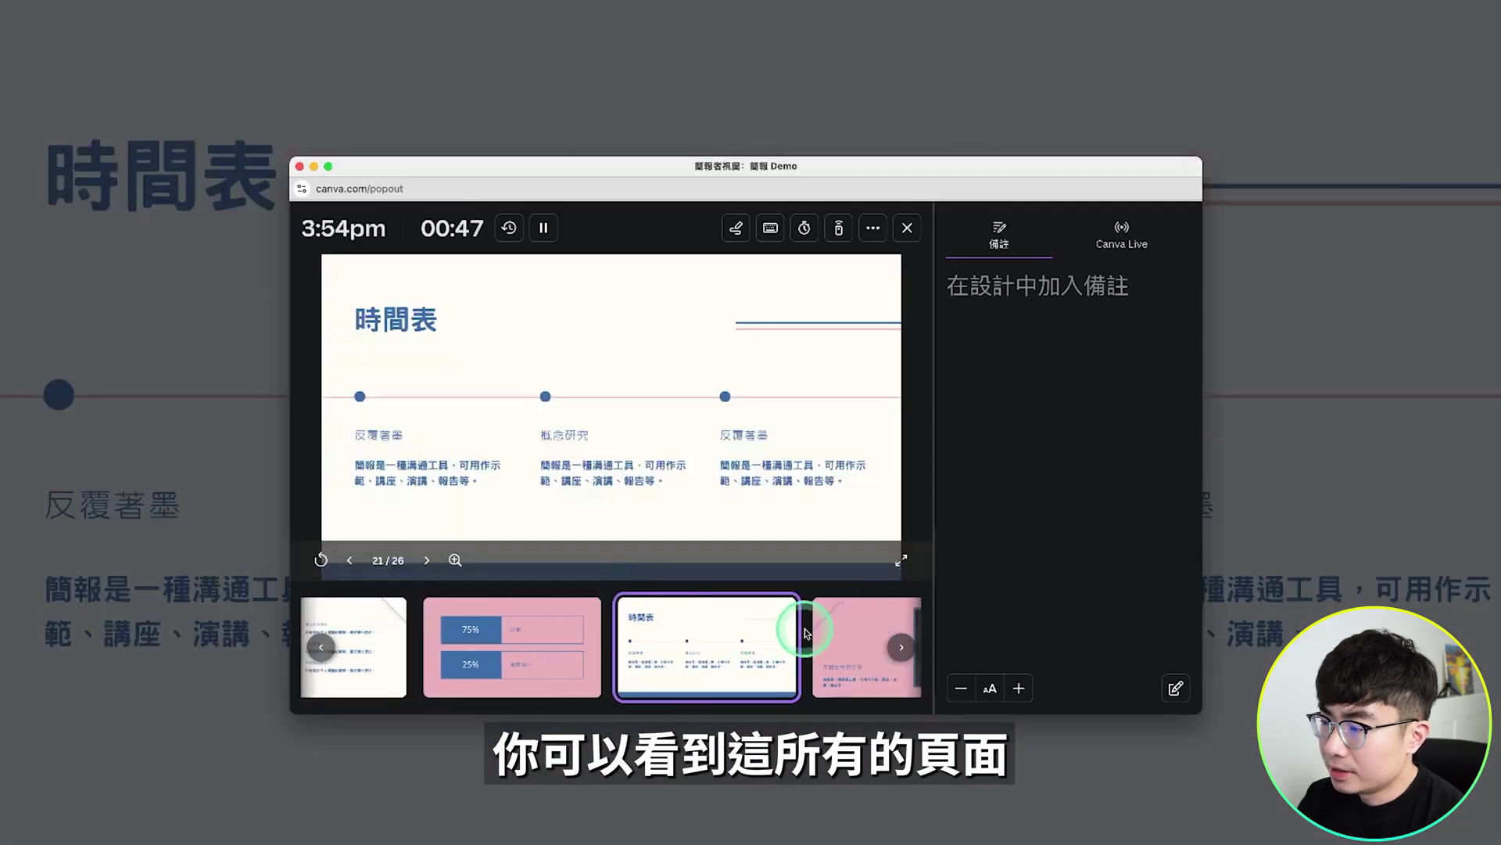
{"action": "left_click", "coordinate": [836, 630]}
{"action": "left_click", "coordinate": [835, 630]}
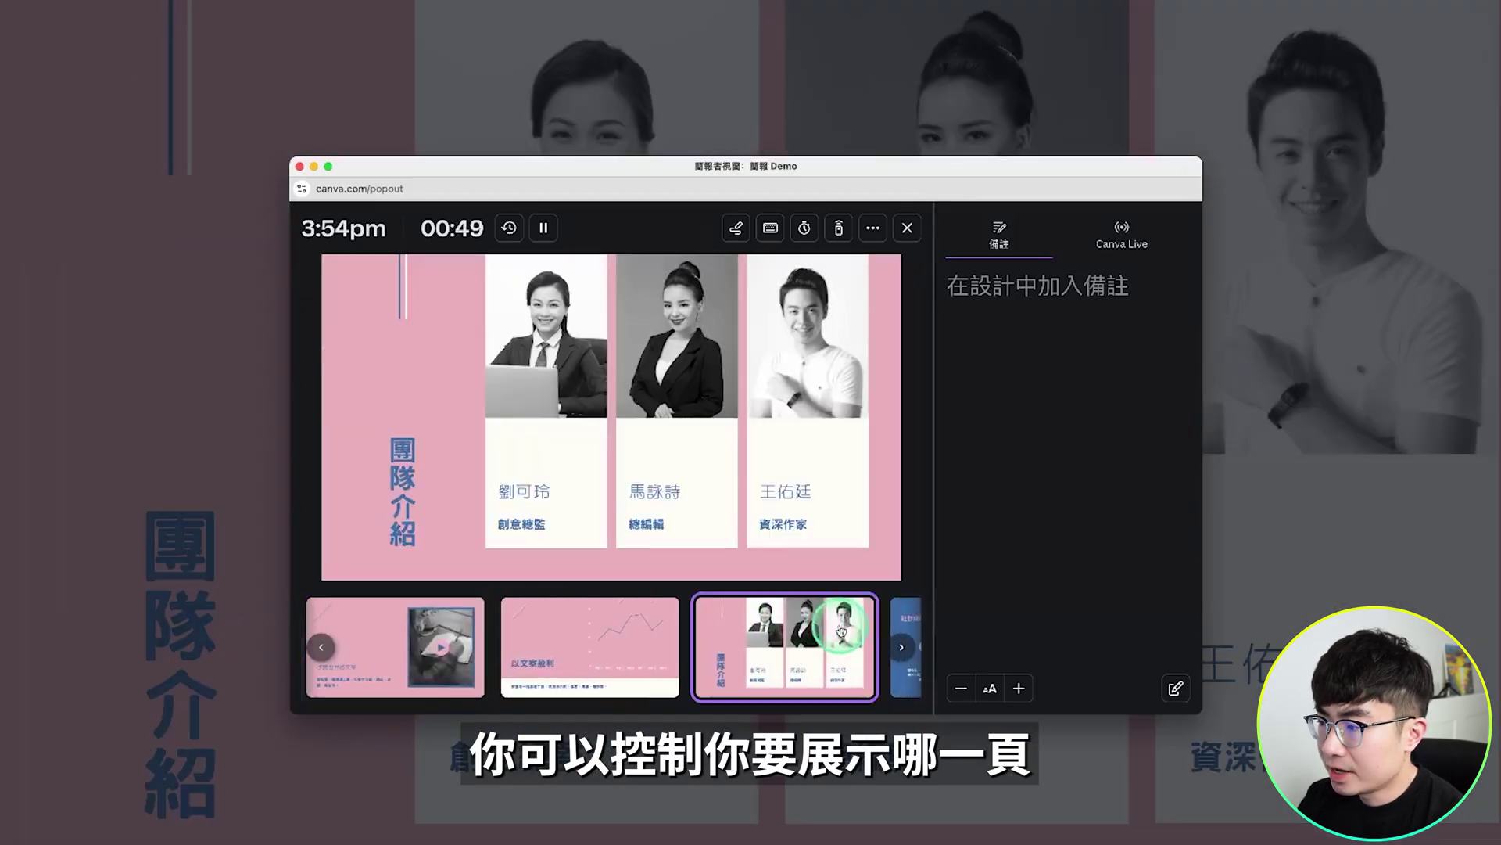
{"action": "left_click", "coordinate": [1074, 307]}
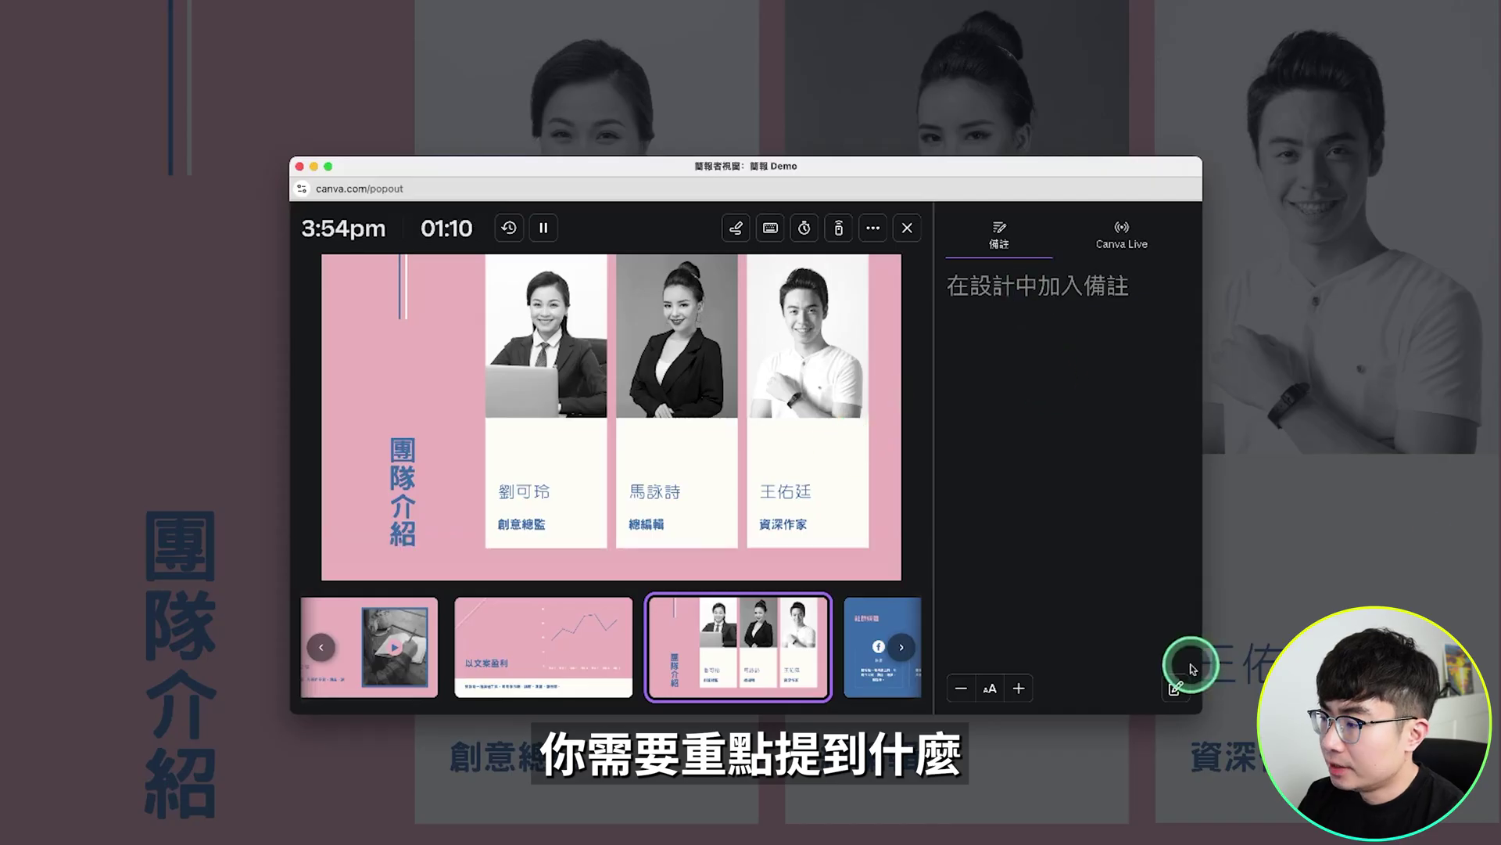
{"action": "left_click", "coordinate": [1176, 688]}
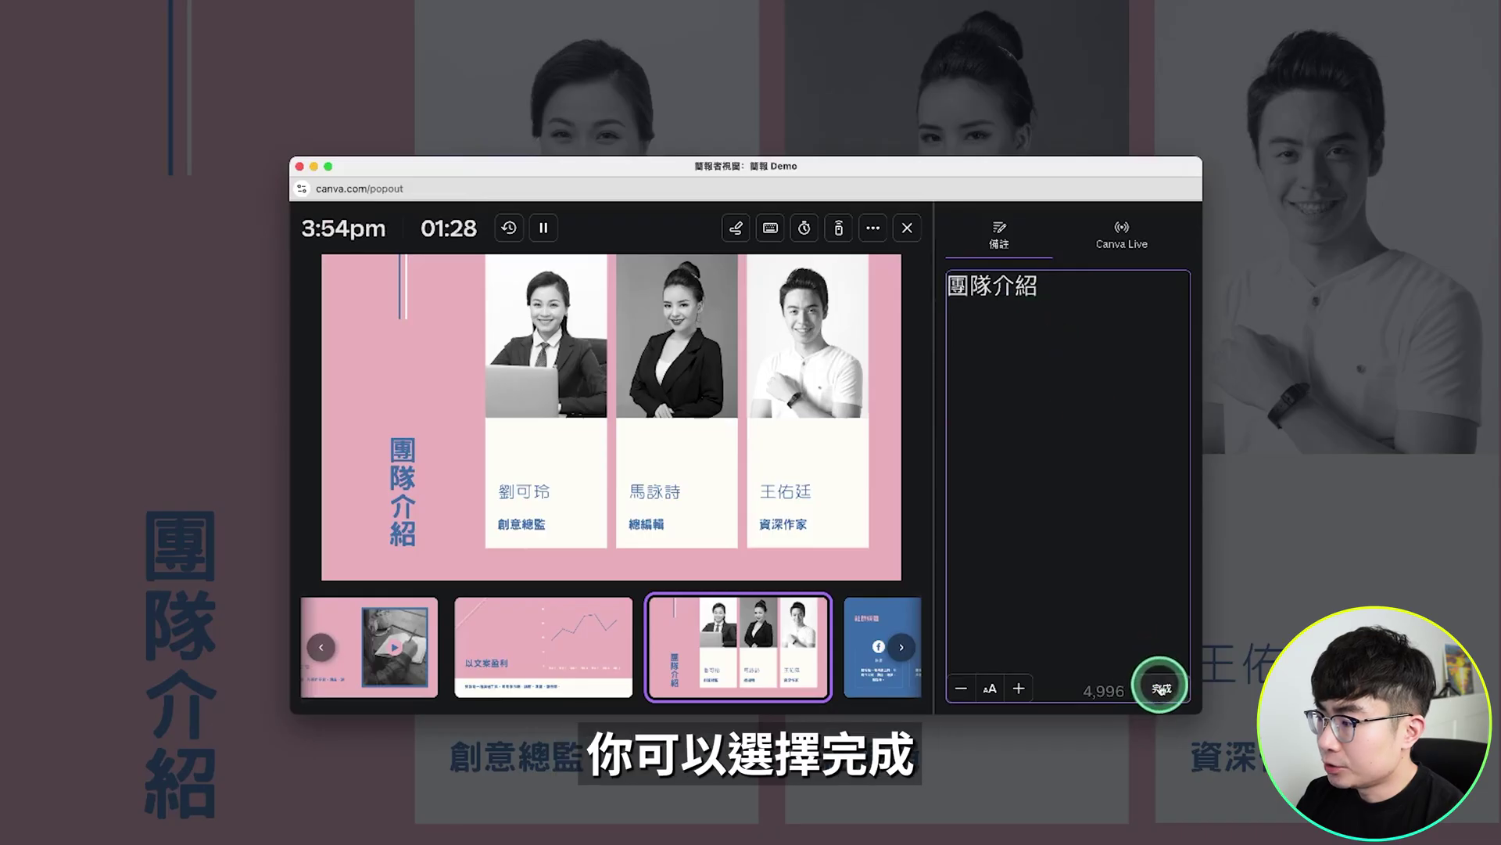
Save the 團隊介紹 presenter note, then shrink and enlarge its text
{"action": "left_click", "coordinate": [1162, 689]}
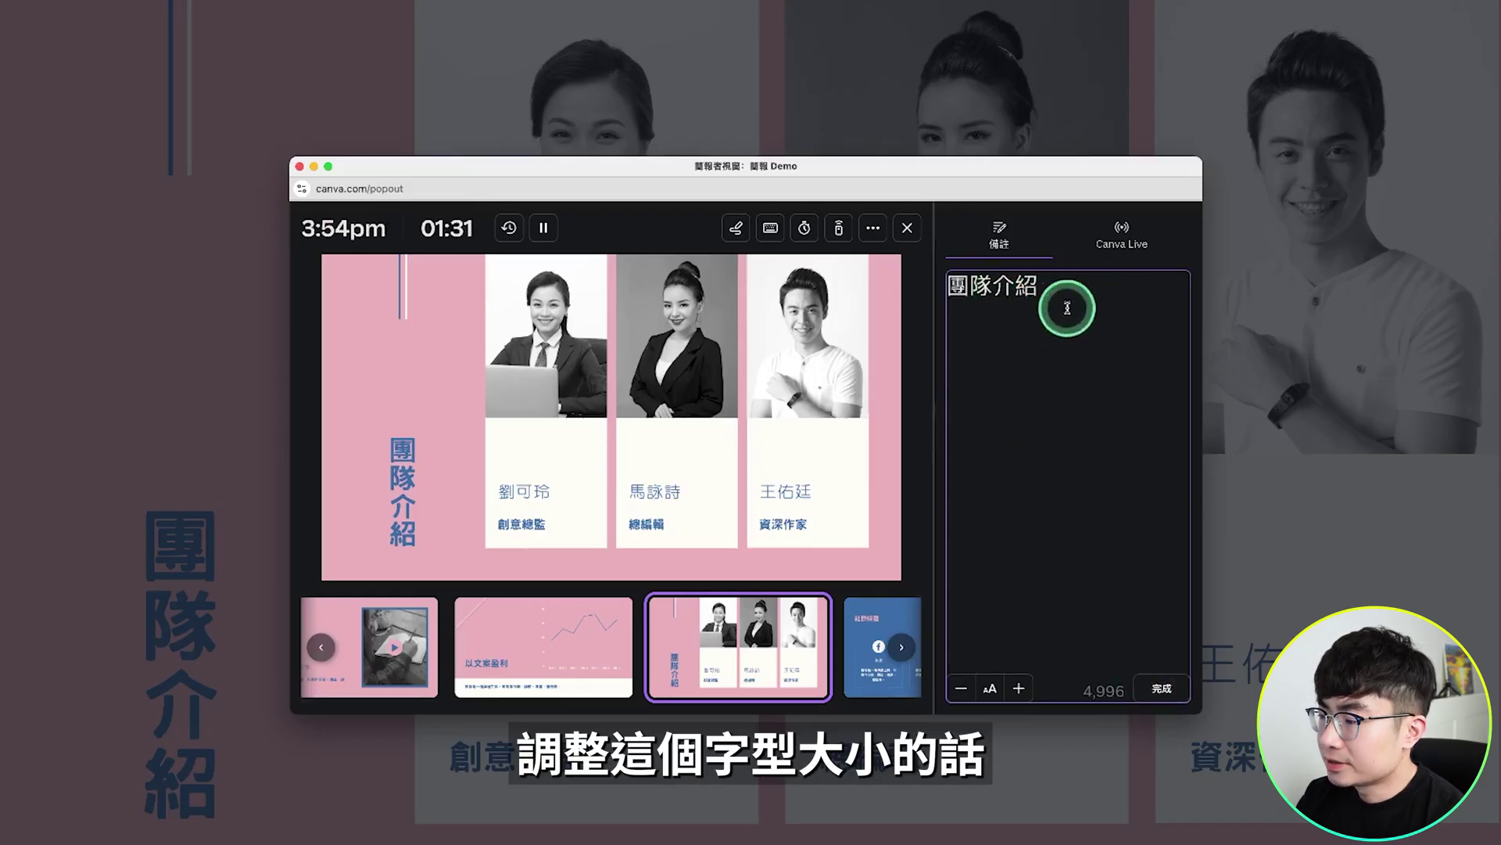
{"action": "left_click", "coordinate": [962, 688]}
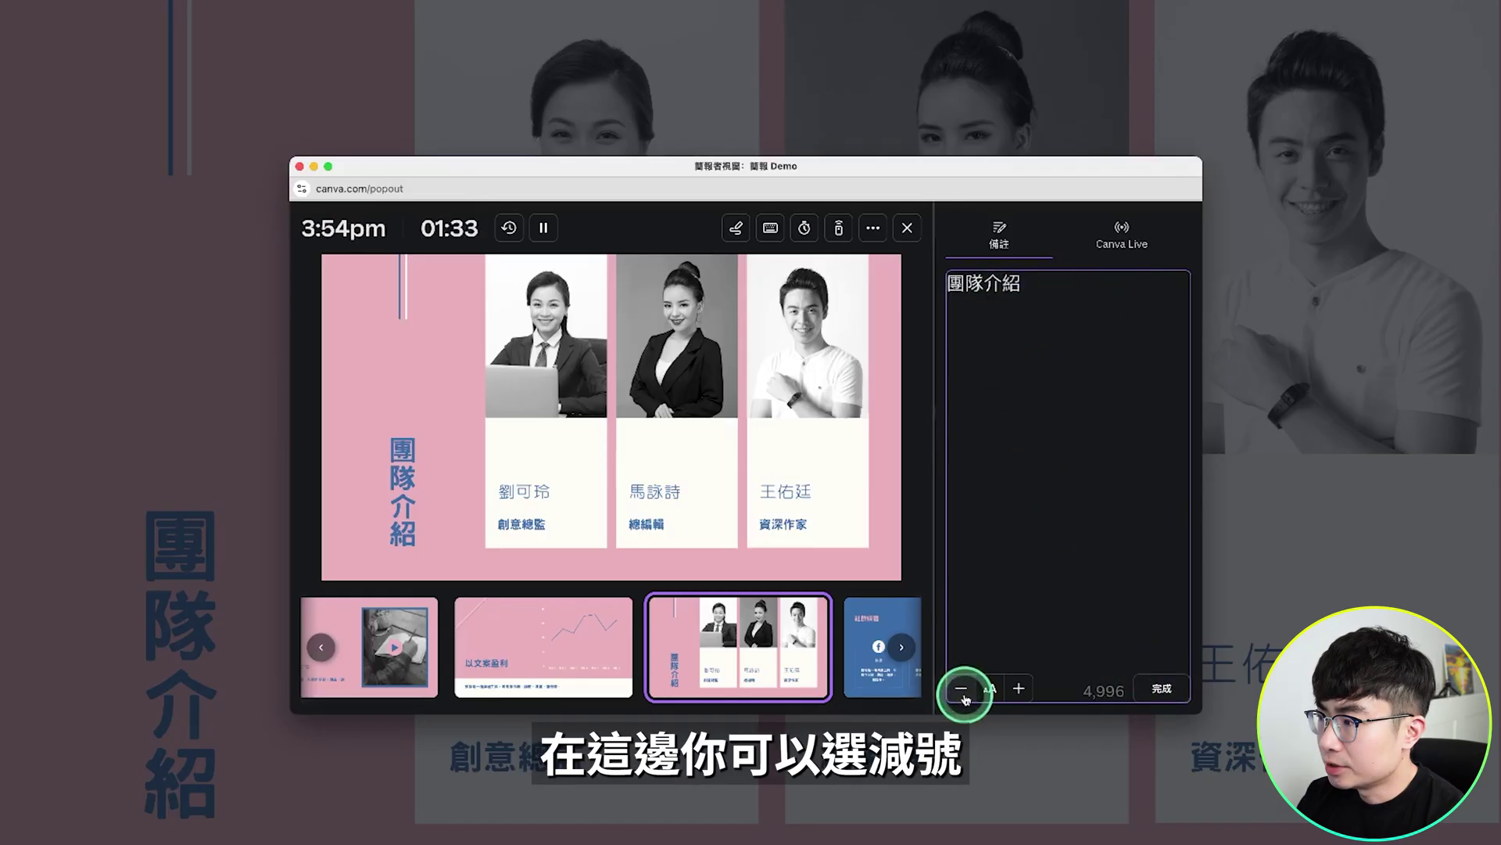
{"action": "left_click", "coordinate": [1019, 689]}
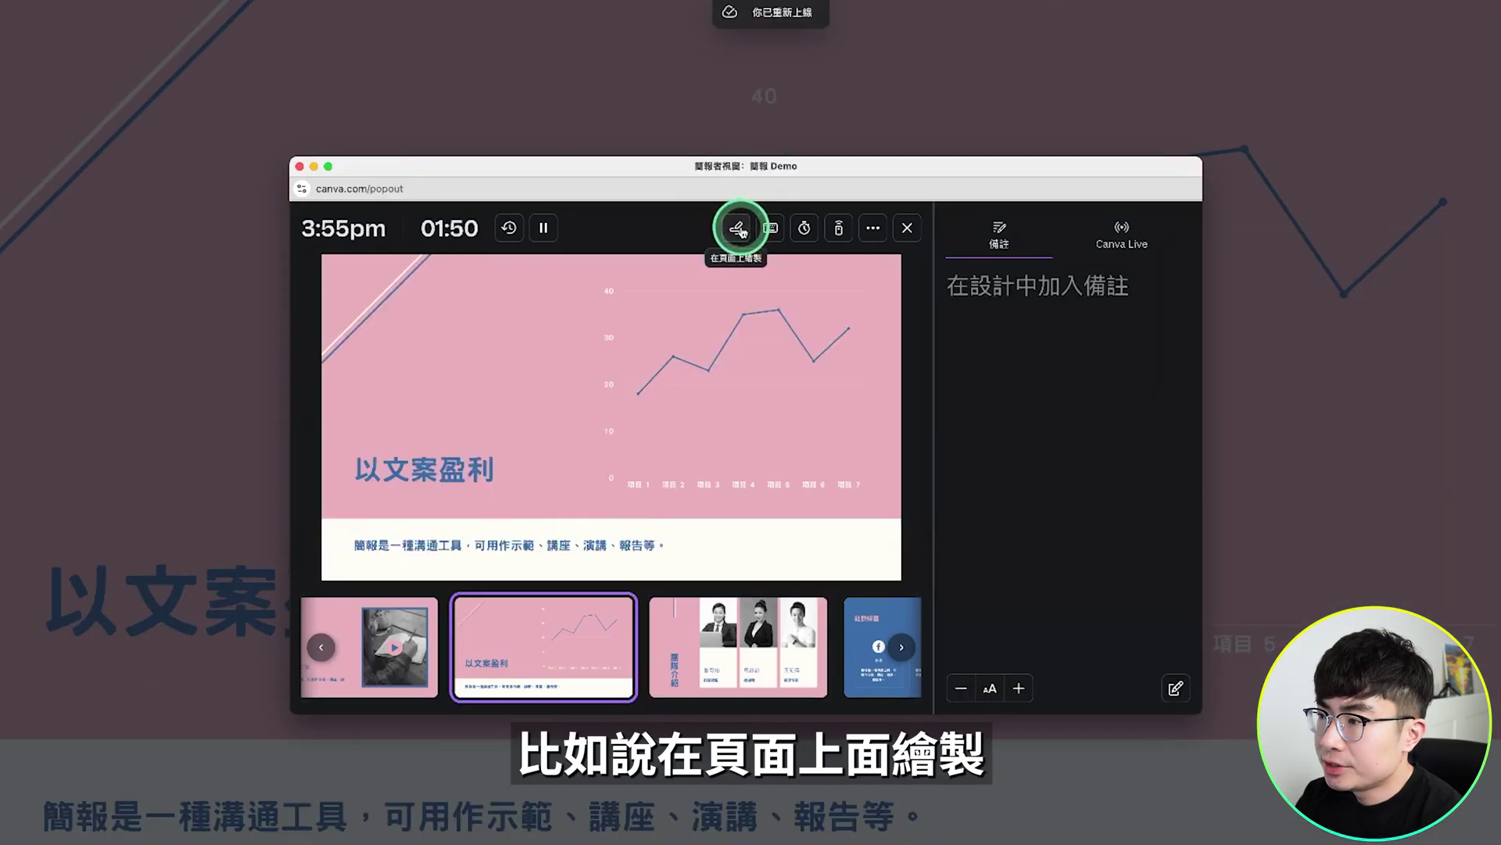
Draw two red marker lines on the 以文案盈利 chart, then switch to a purple highlighter
{"action": "left_click", "coordinate": [737, 228]}
{"action": "left_click", "coordinate": [774, 275]}
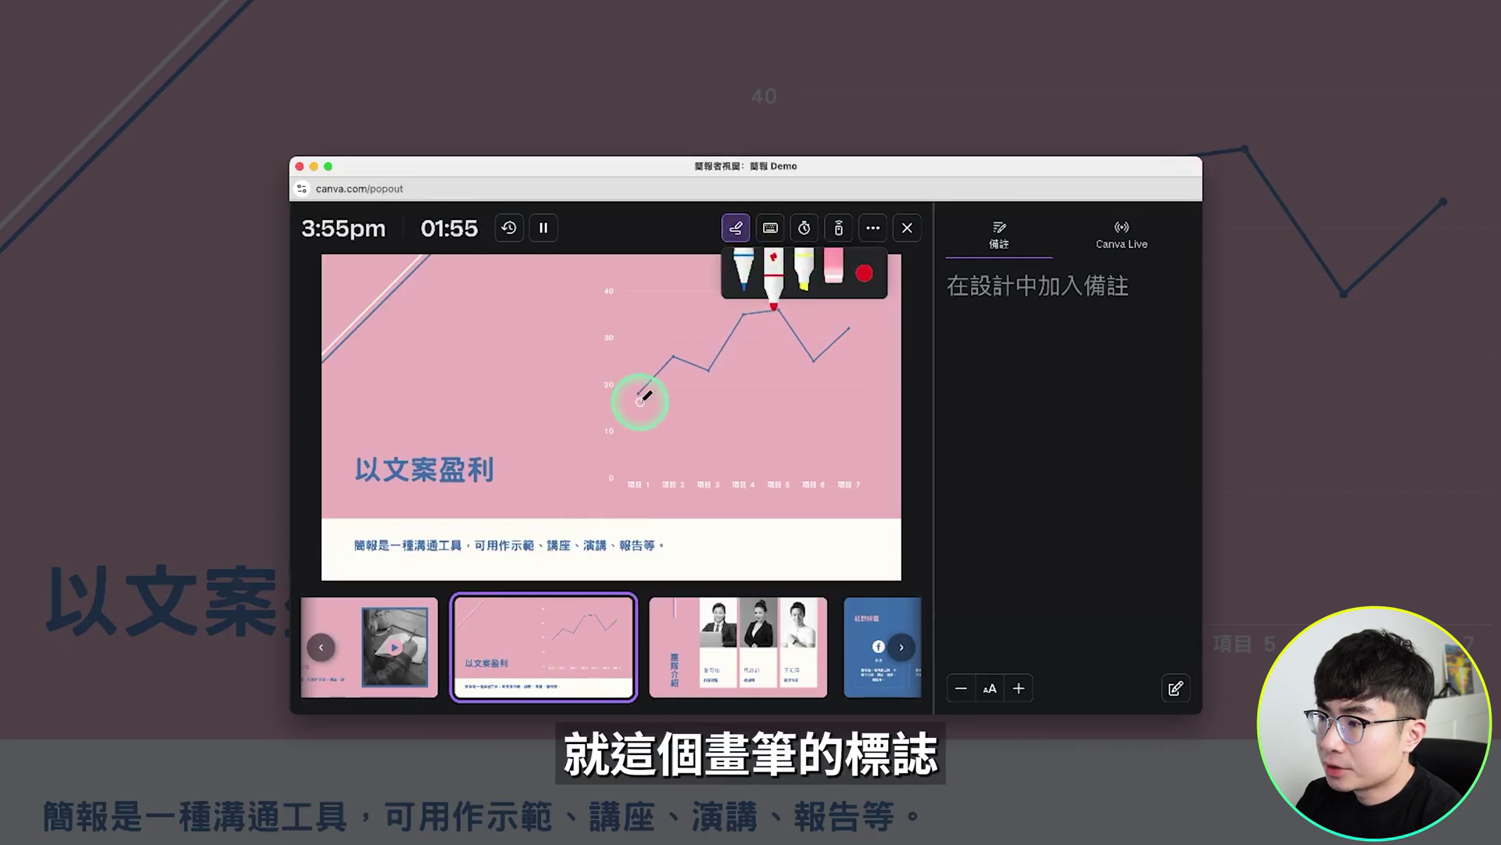
{"action": "left_click_drag", "start_coordinate": [630, 411], "coordinate": [809, 403]}
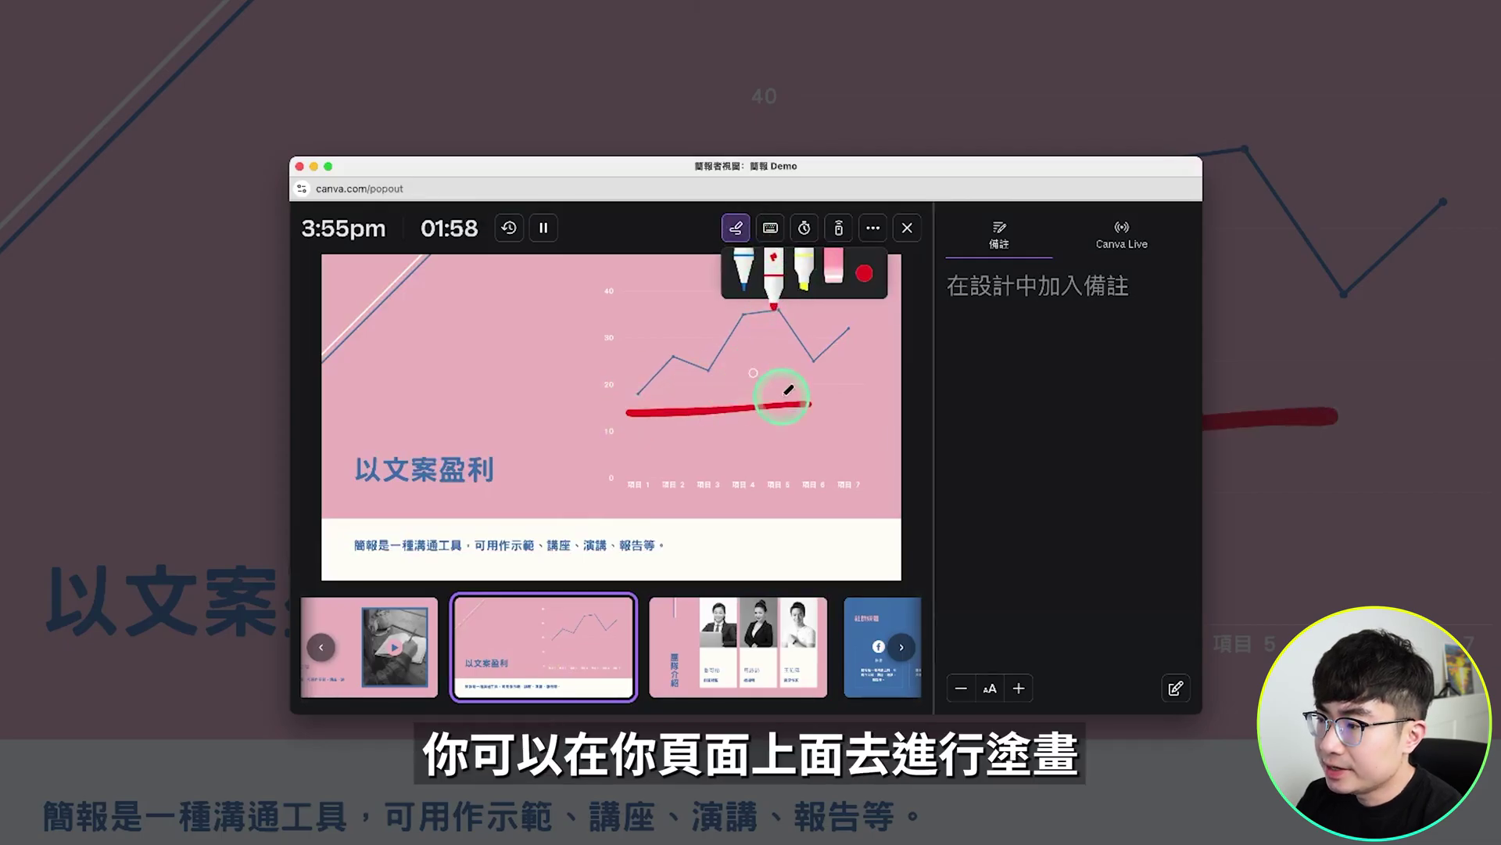
{"action": "left_click_drag", "start_coordinate": [678, 444], "coordinate": [810, 435]}
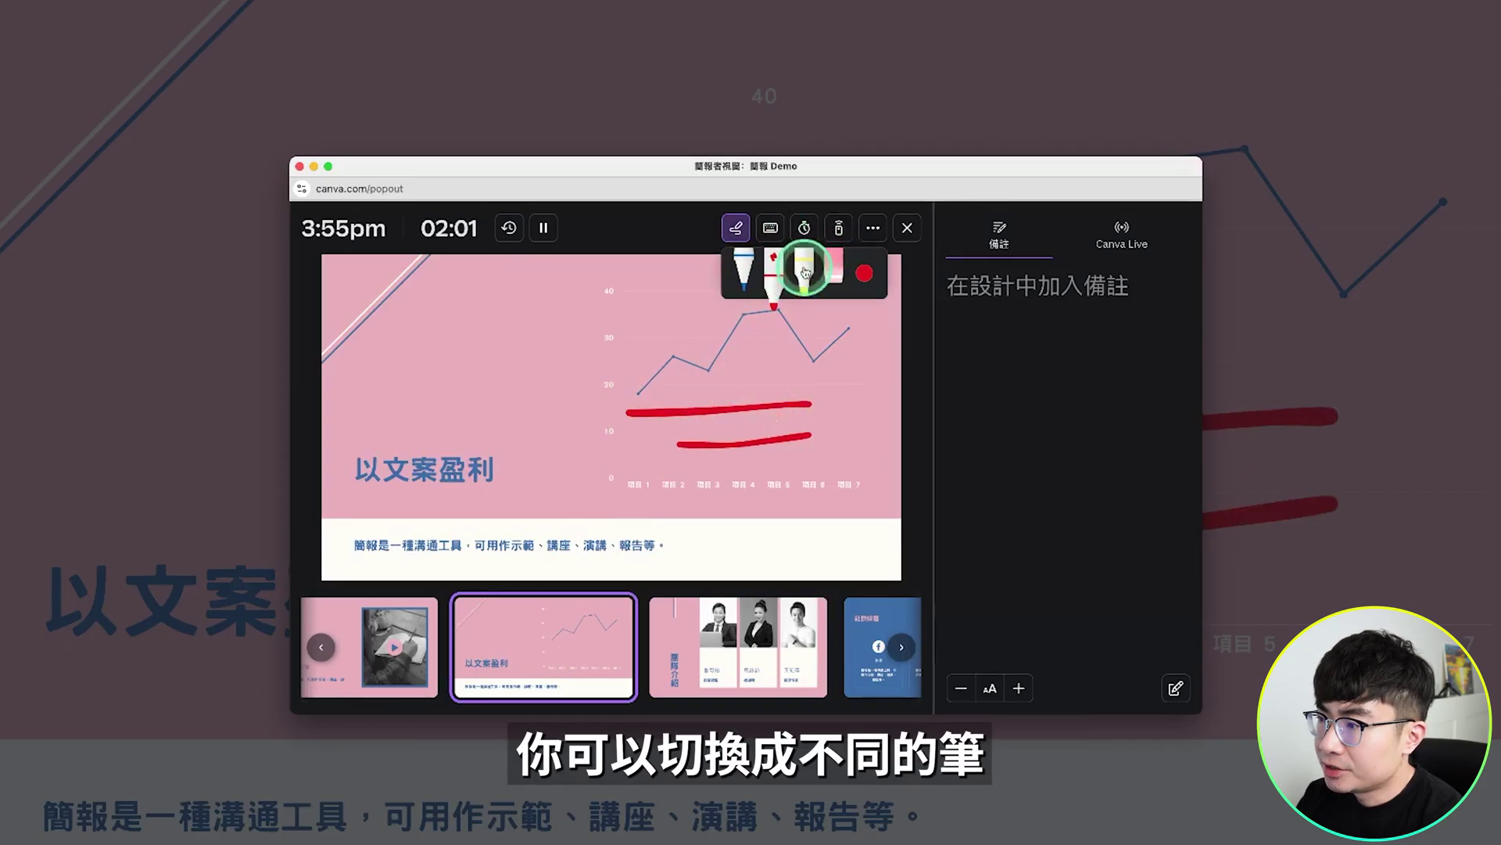
{"action": "left_click", "coordinate": [864, 274]}
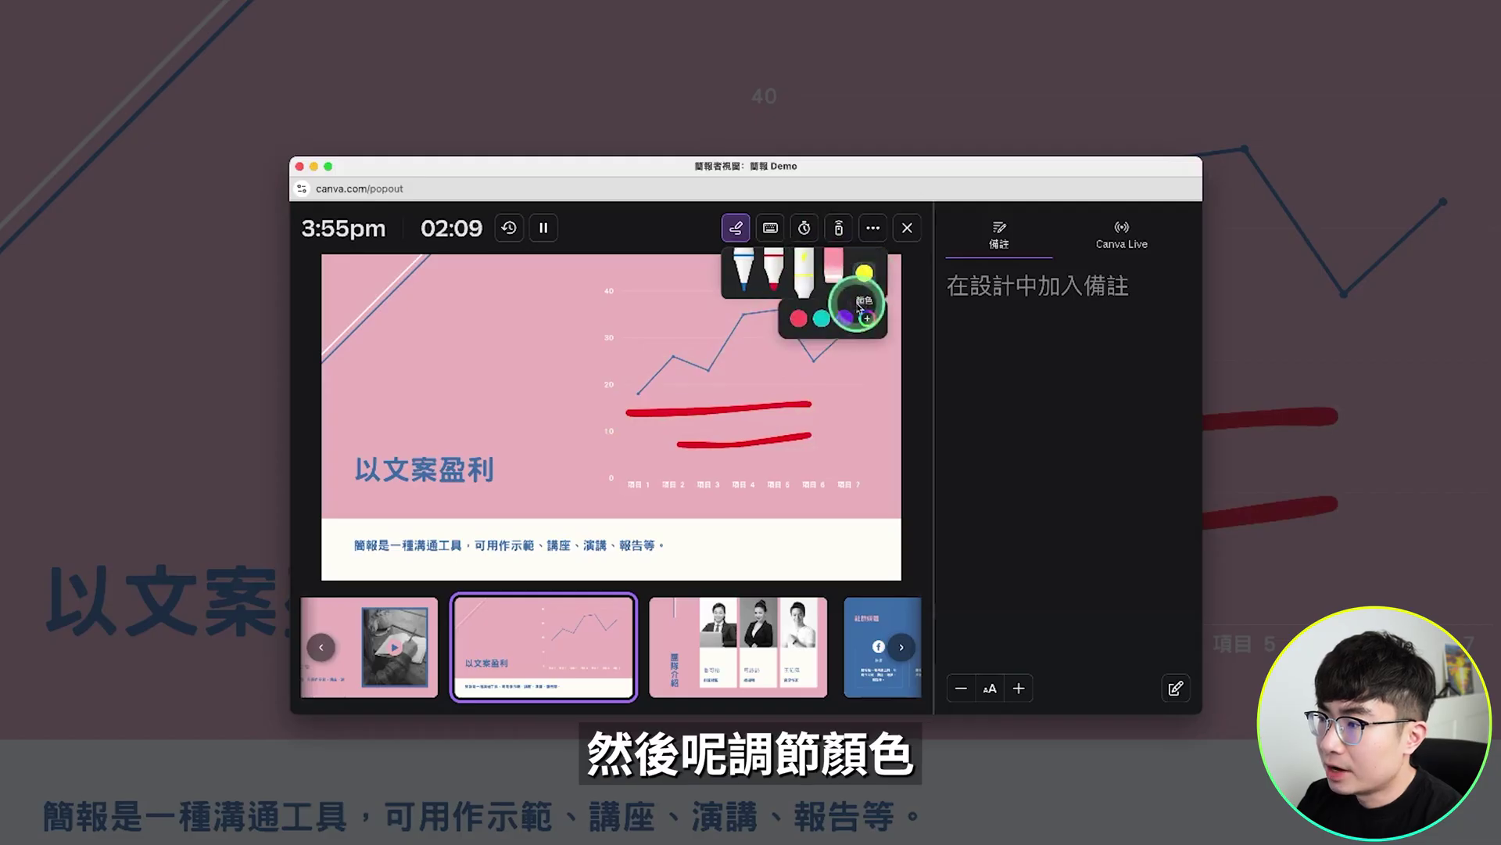
{"action": "left_click", "coordinate": [771, 229]}
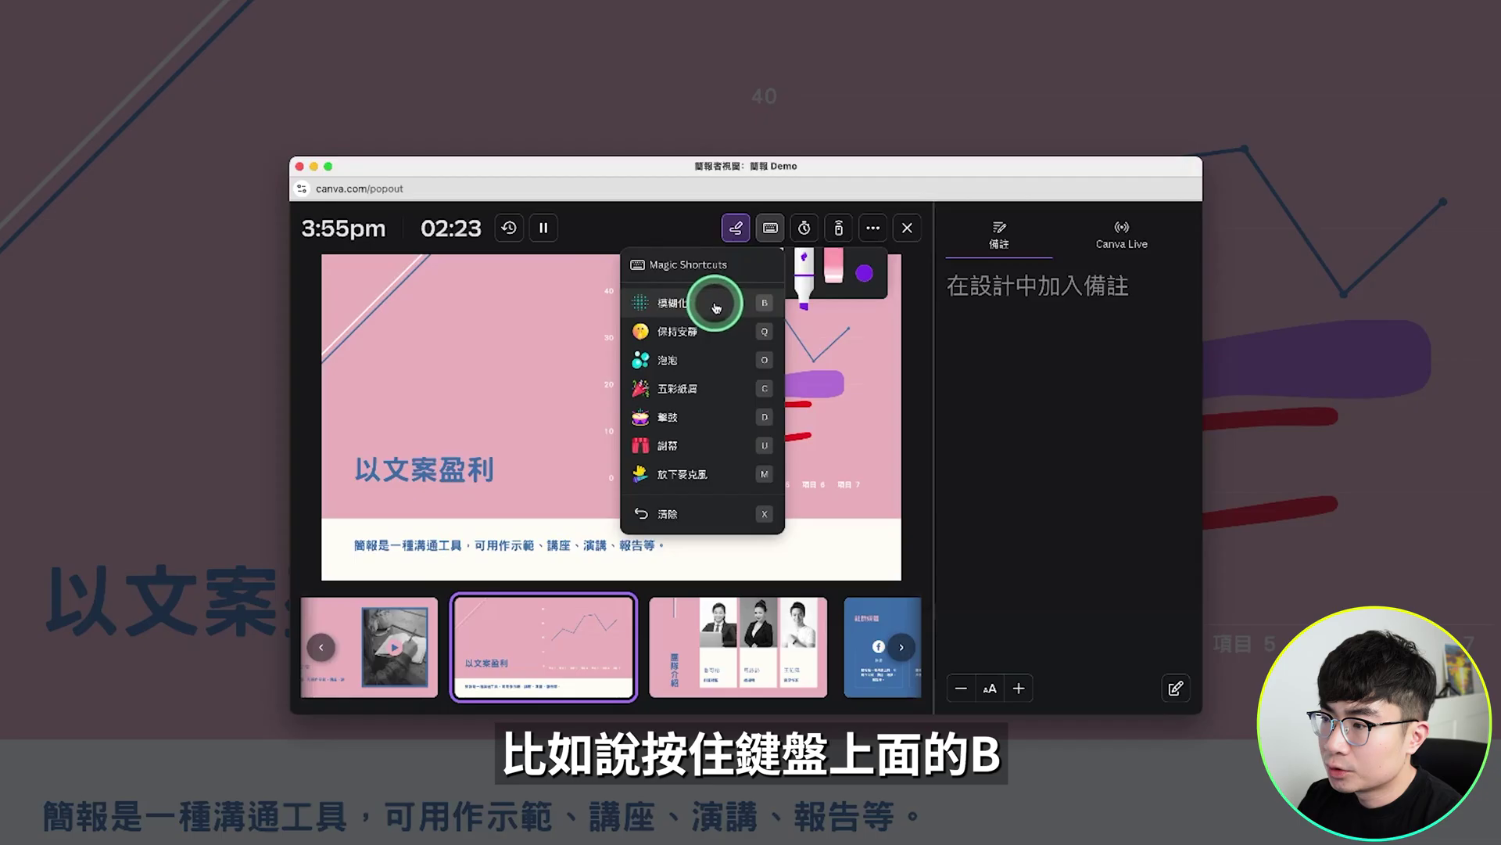
Blur the slide, show the quiet animation, play bubbles and confetti, and start a 05:00 timer
{"action": "key", "text": "b"}
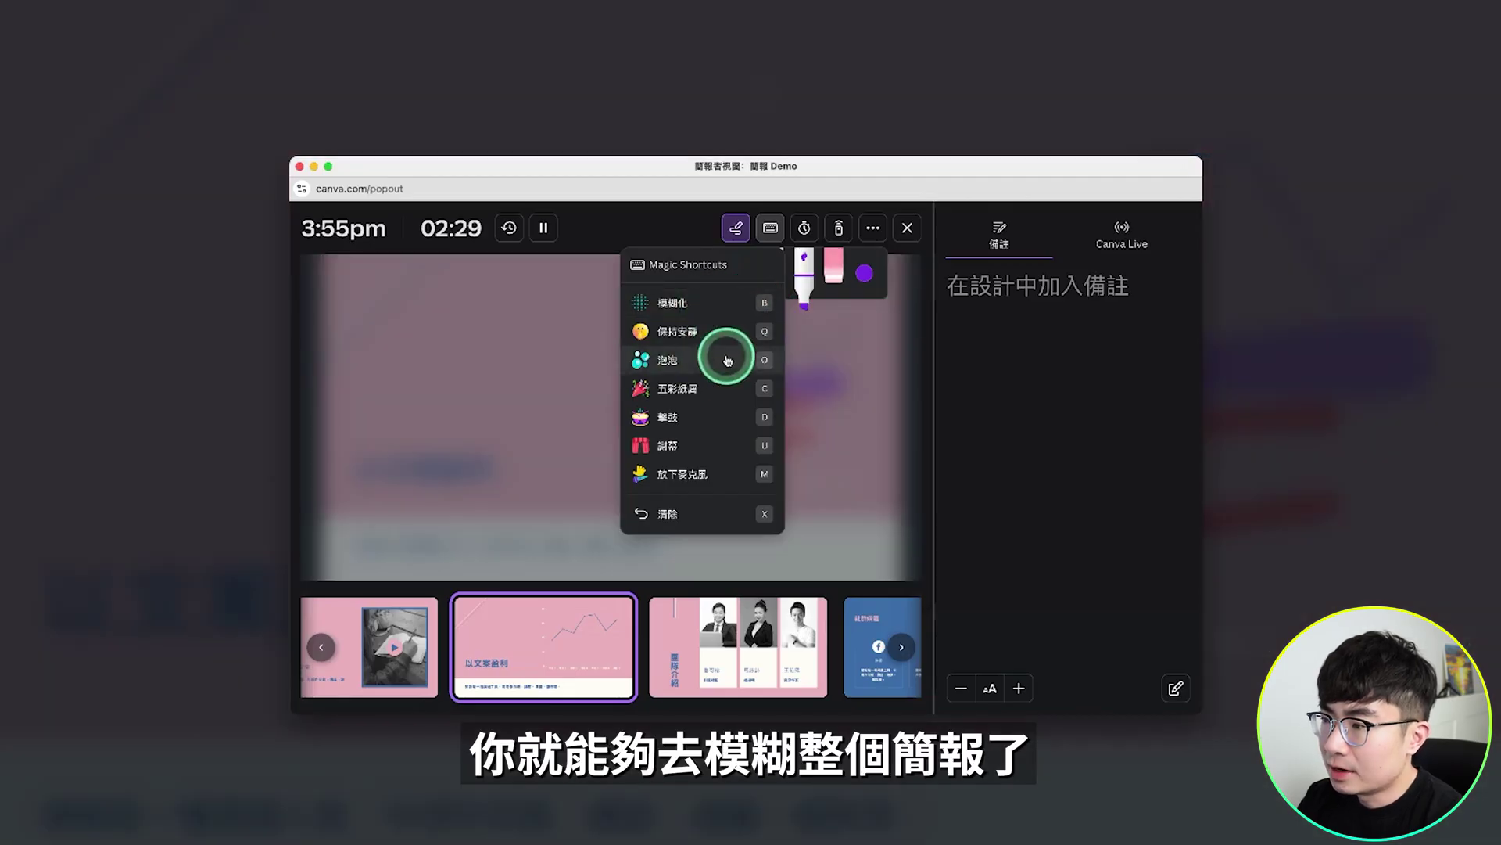
{"action": "key", "text": "q"}
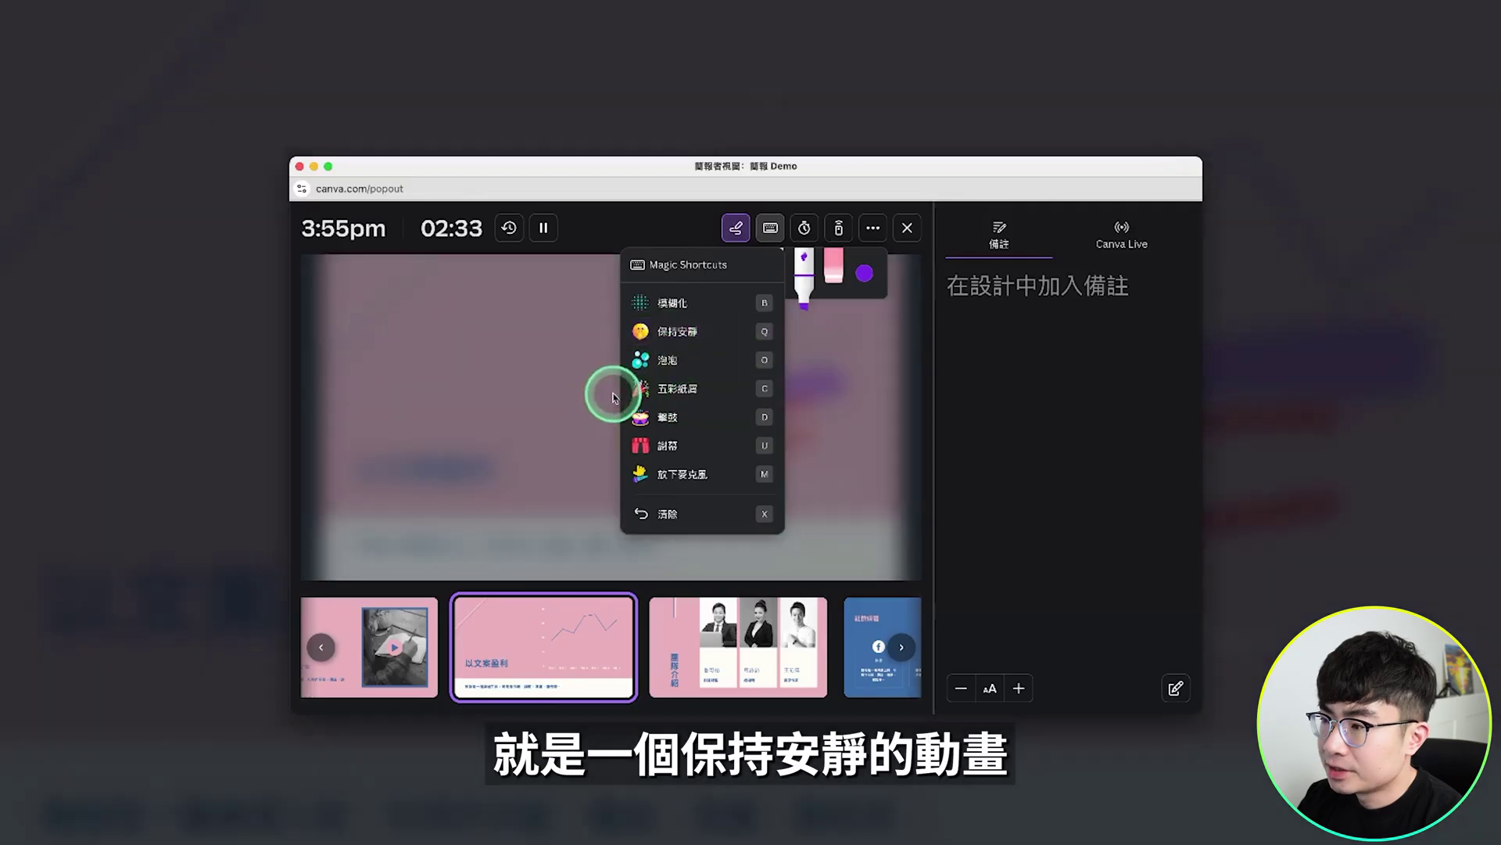
{"action": "left_click", "coordinate": [714, 360]}
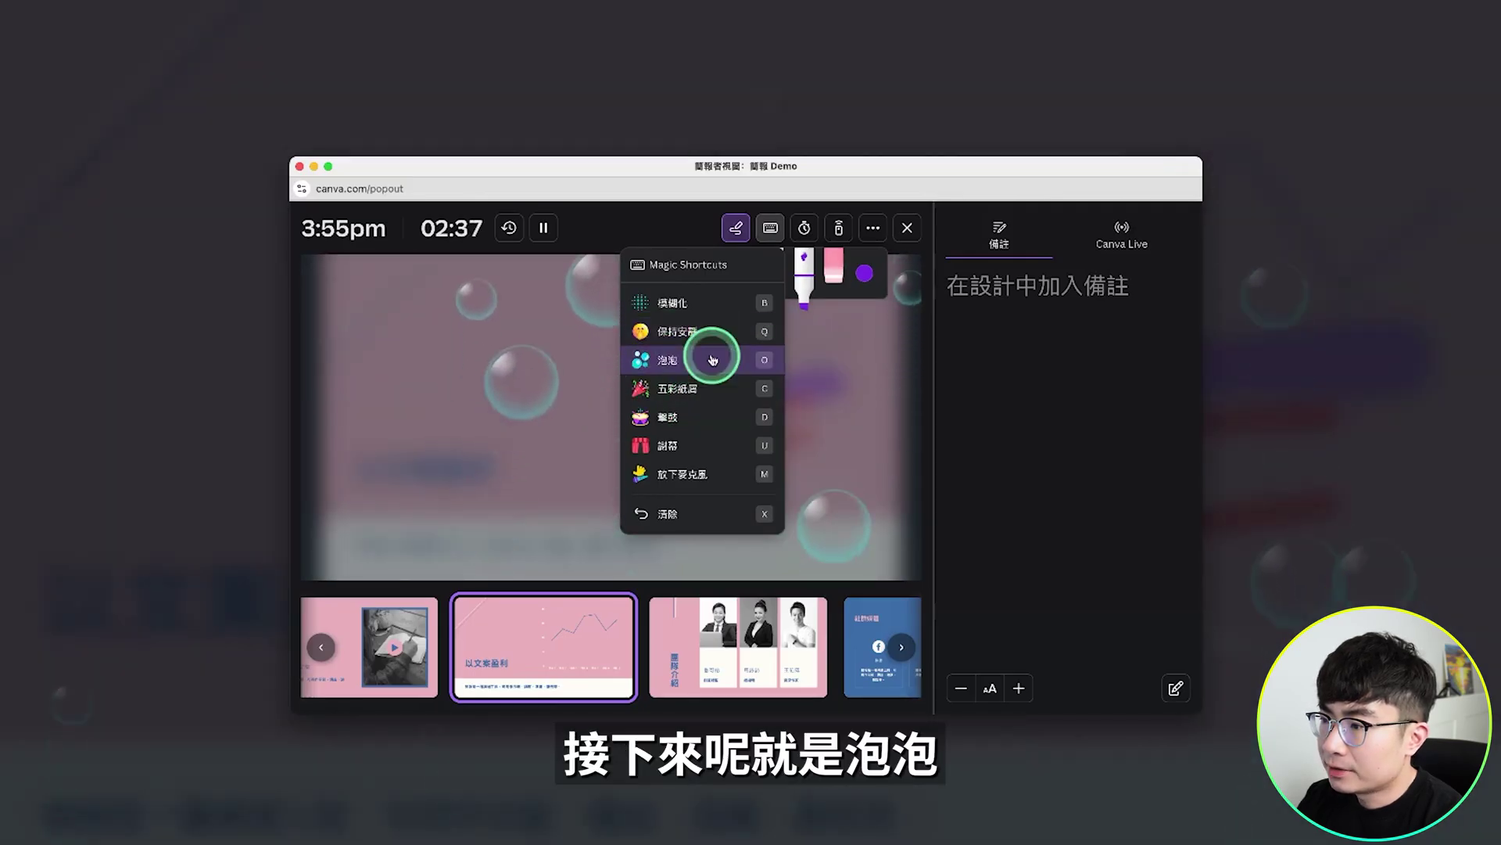
{"action": "left_click", "coordinate": [714, 389]}
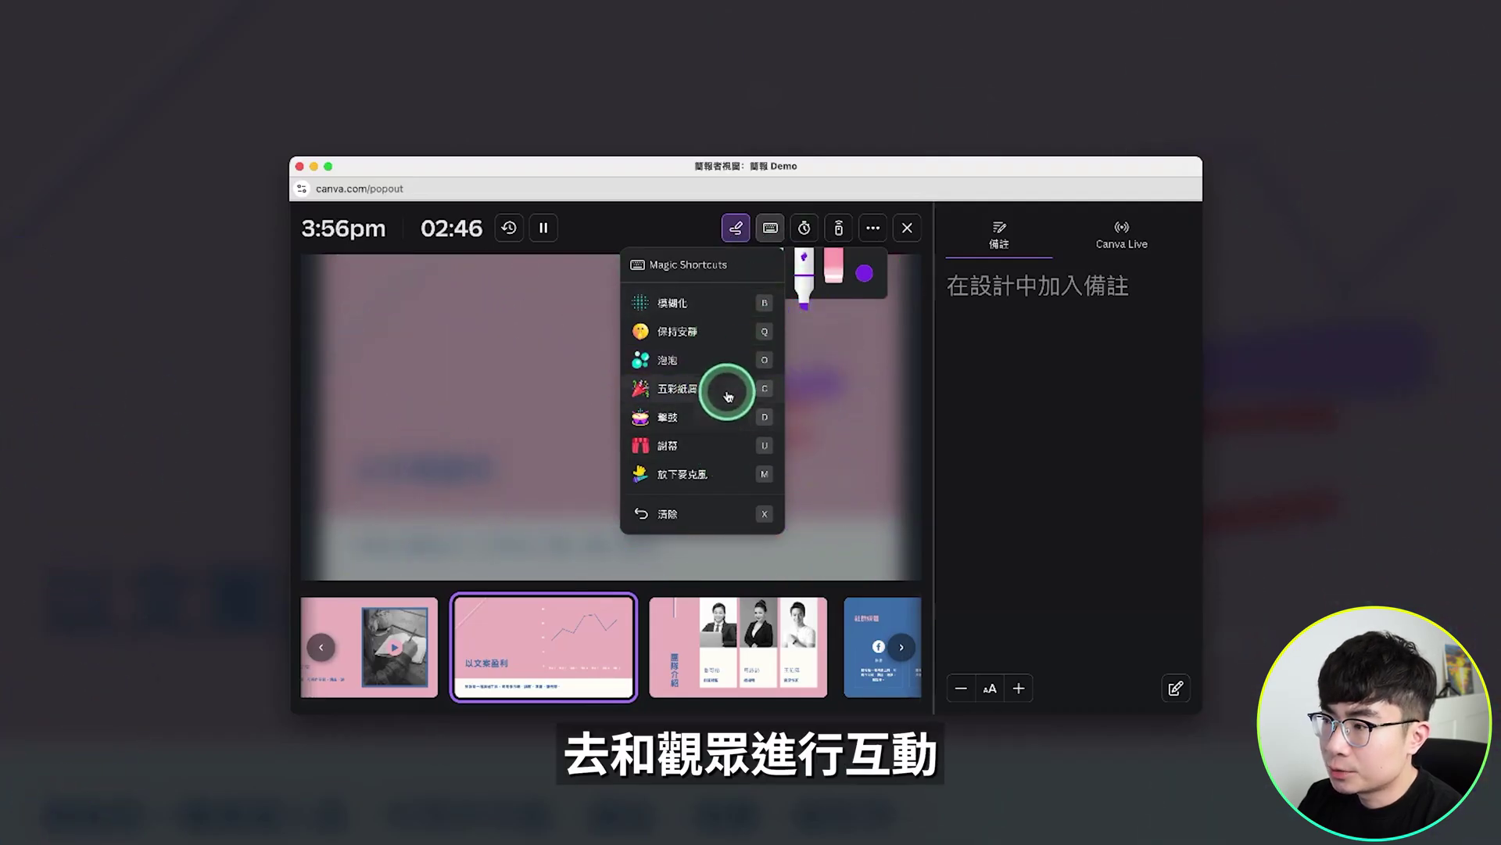
{"action": "left_click", "coordinate": [805, 228]}
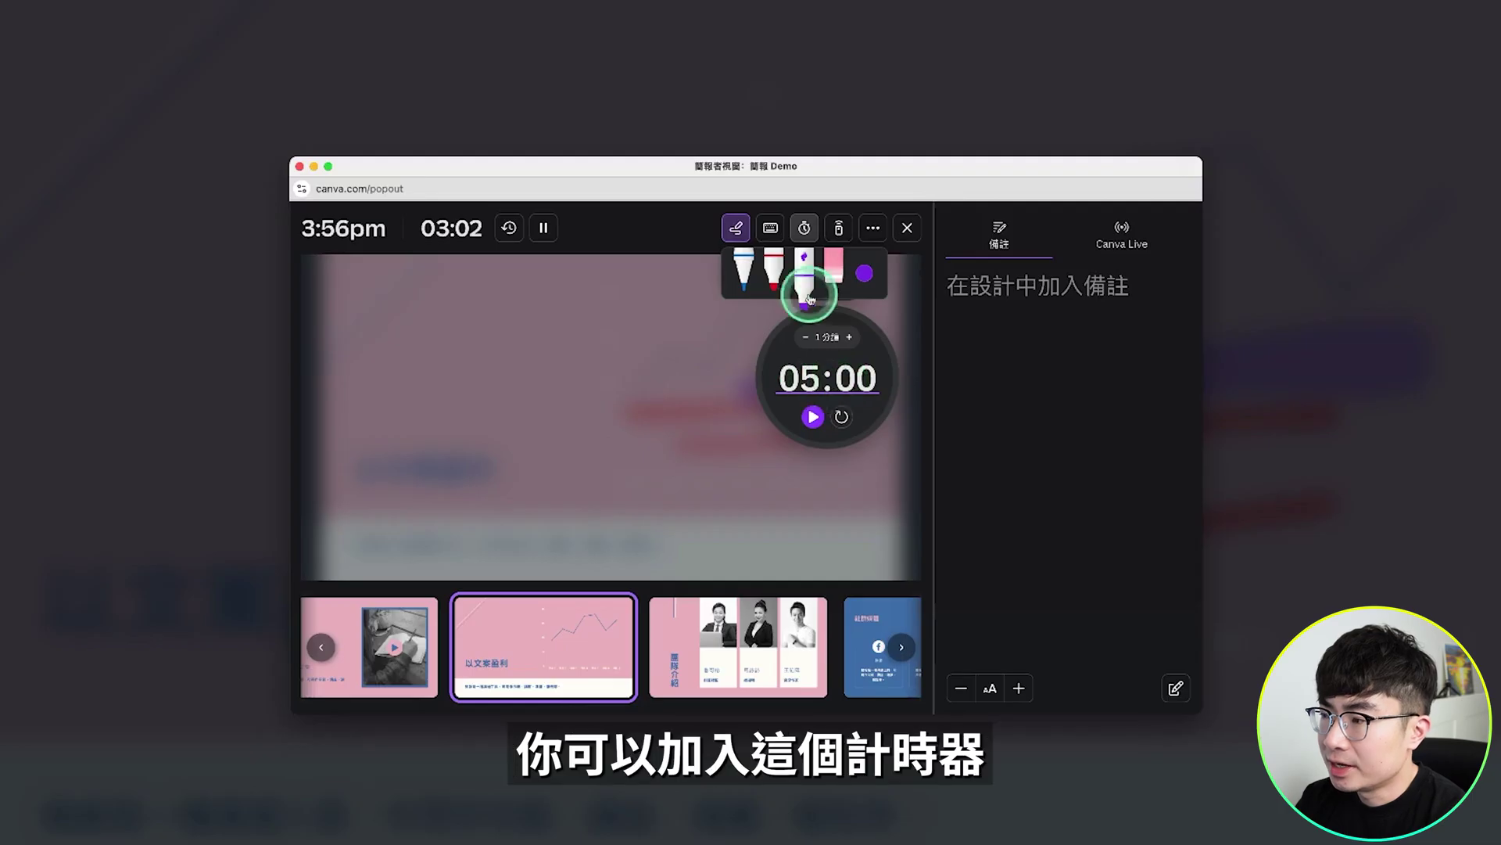
Show the remote-control QR code for presenting from another device
{"action": "left_click", "coordinate": [841, 228]}
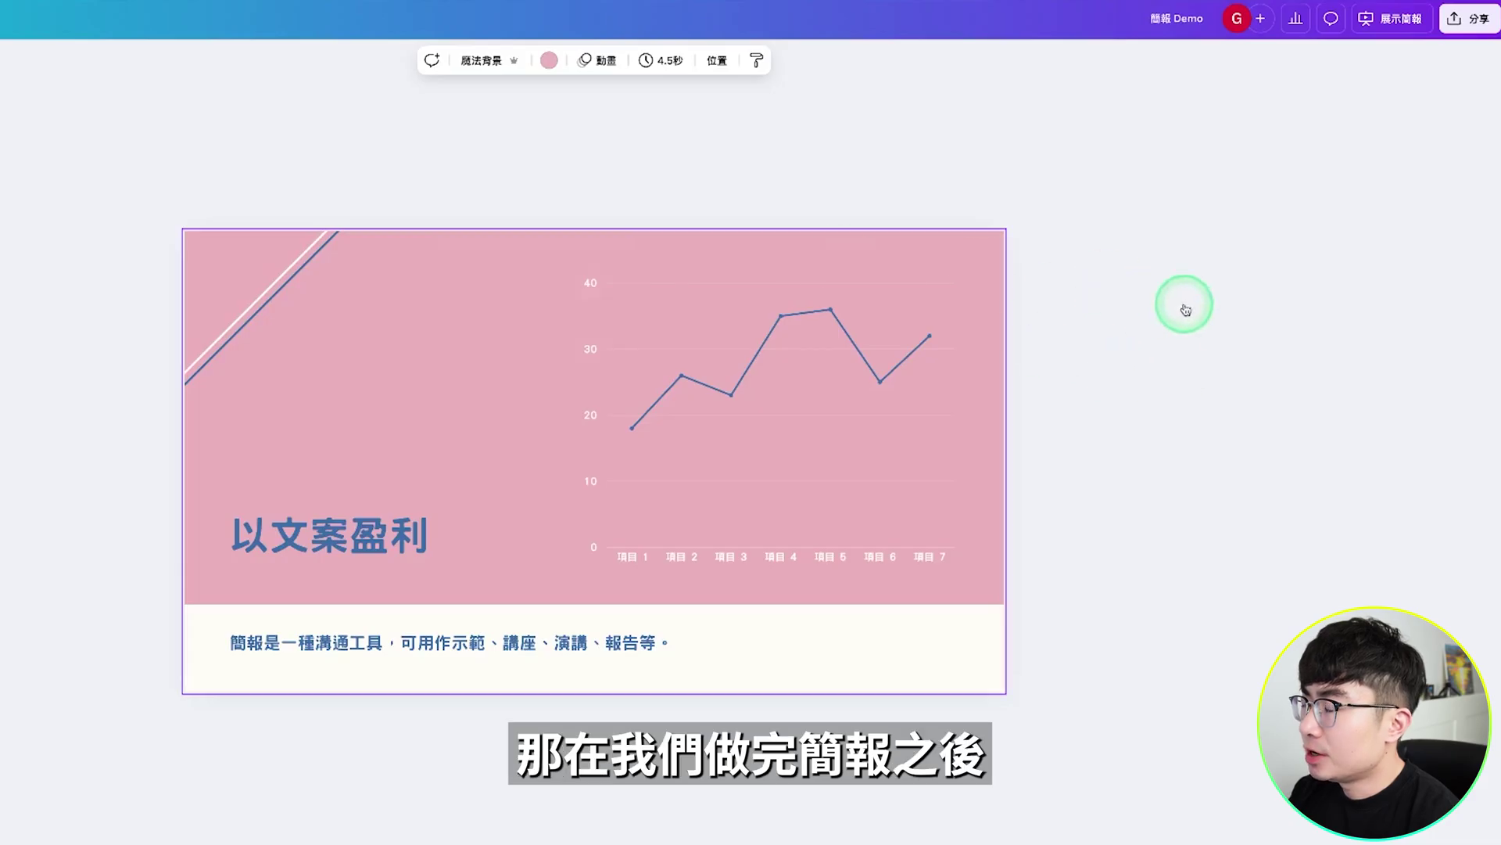
Review the design's access levels in Share, leaving access at only you
{"action": "left_click", "coordinate": [1462, 24]}
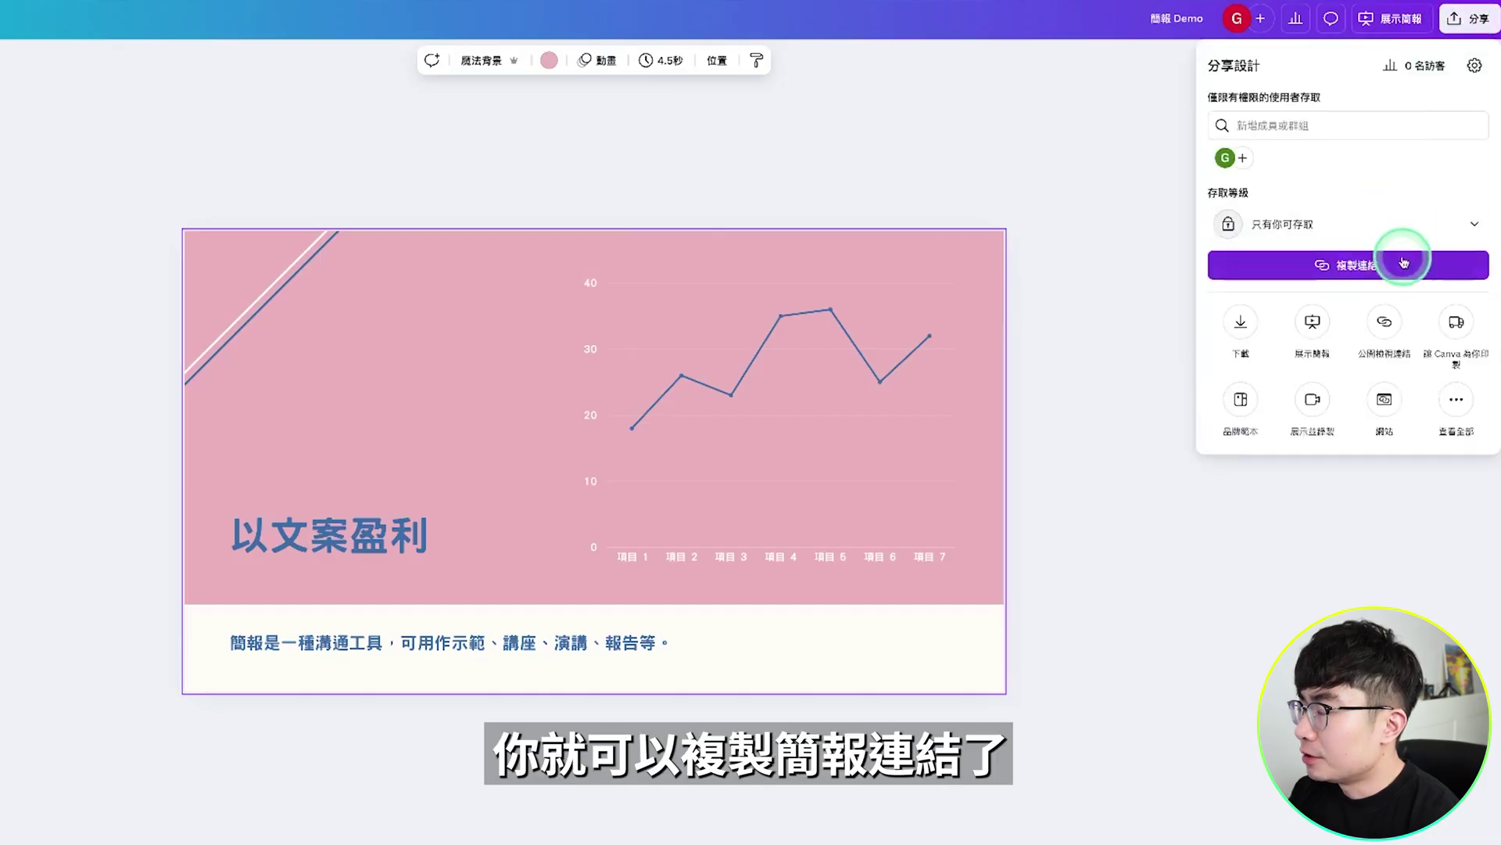
{"action": "left_click", "coordinate": [1466, 225]}
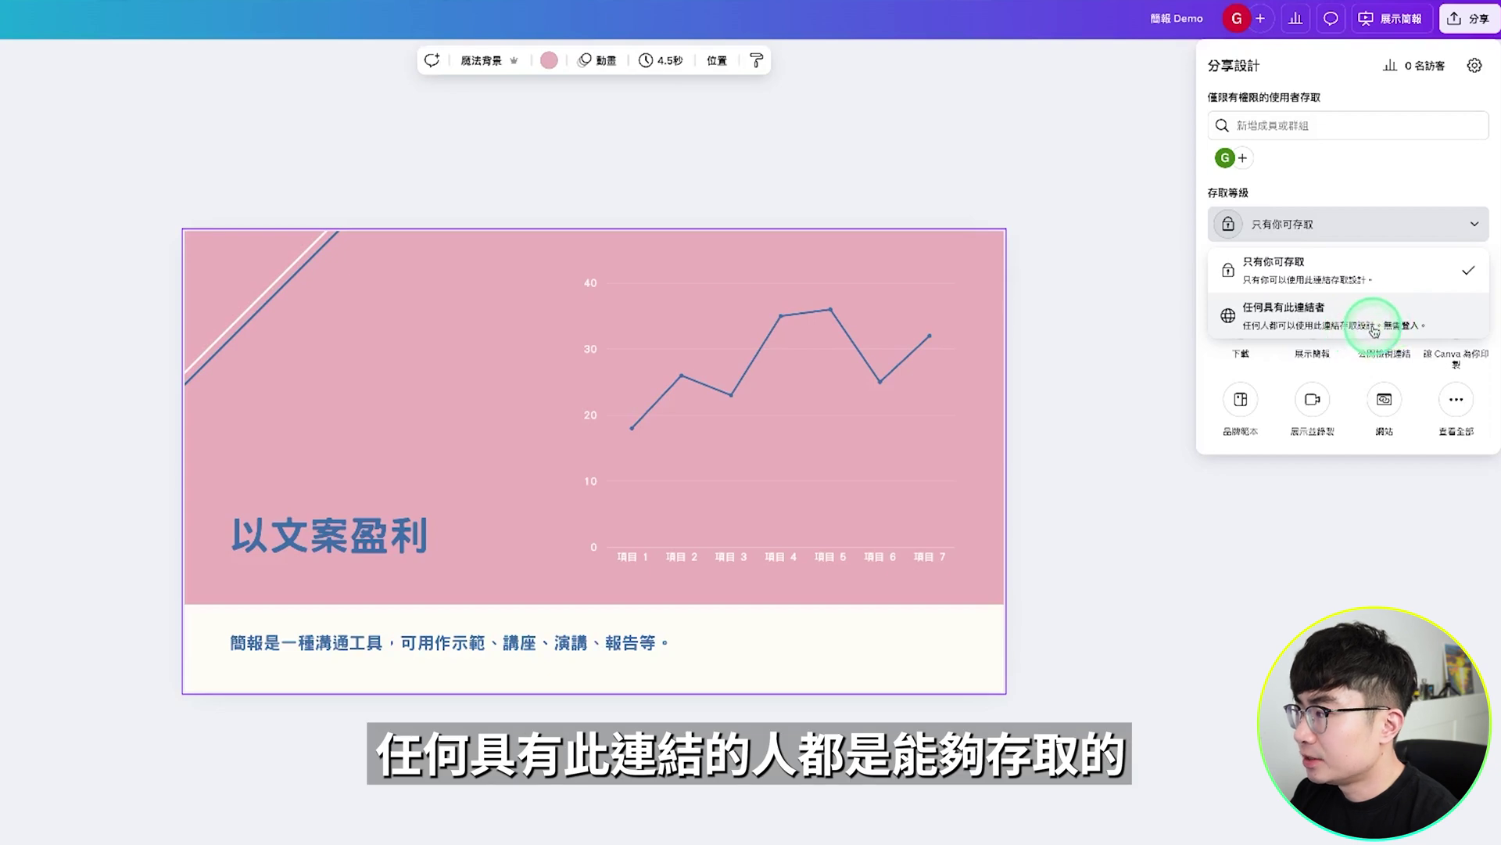
{"action": "key", "text": "Escape"}
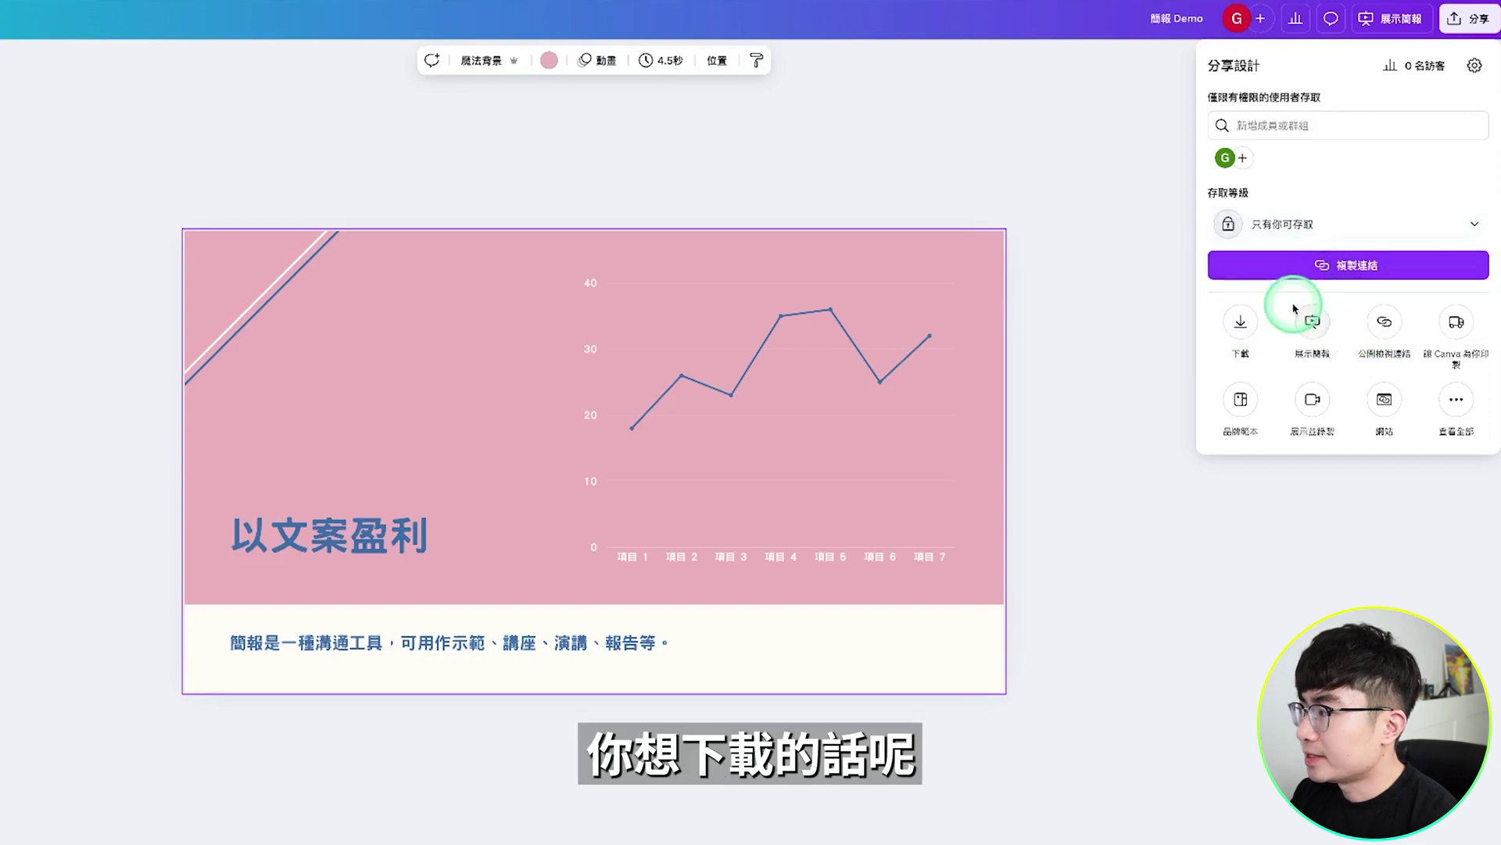
Set the download to PDF 標準 with pages 1-7 and 10-26, excluding pages 8 and 9
{"action": "left_click", "coordinate": [1237, 330]}
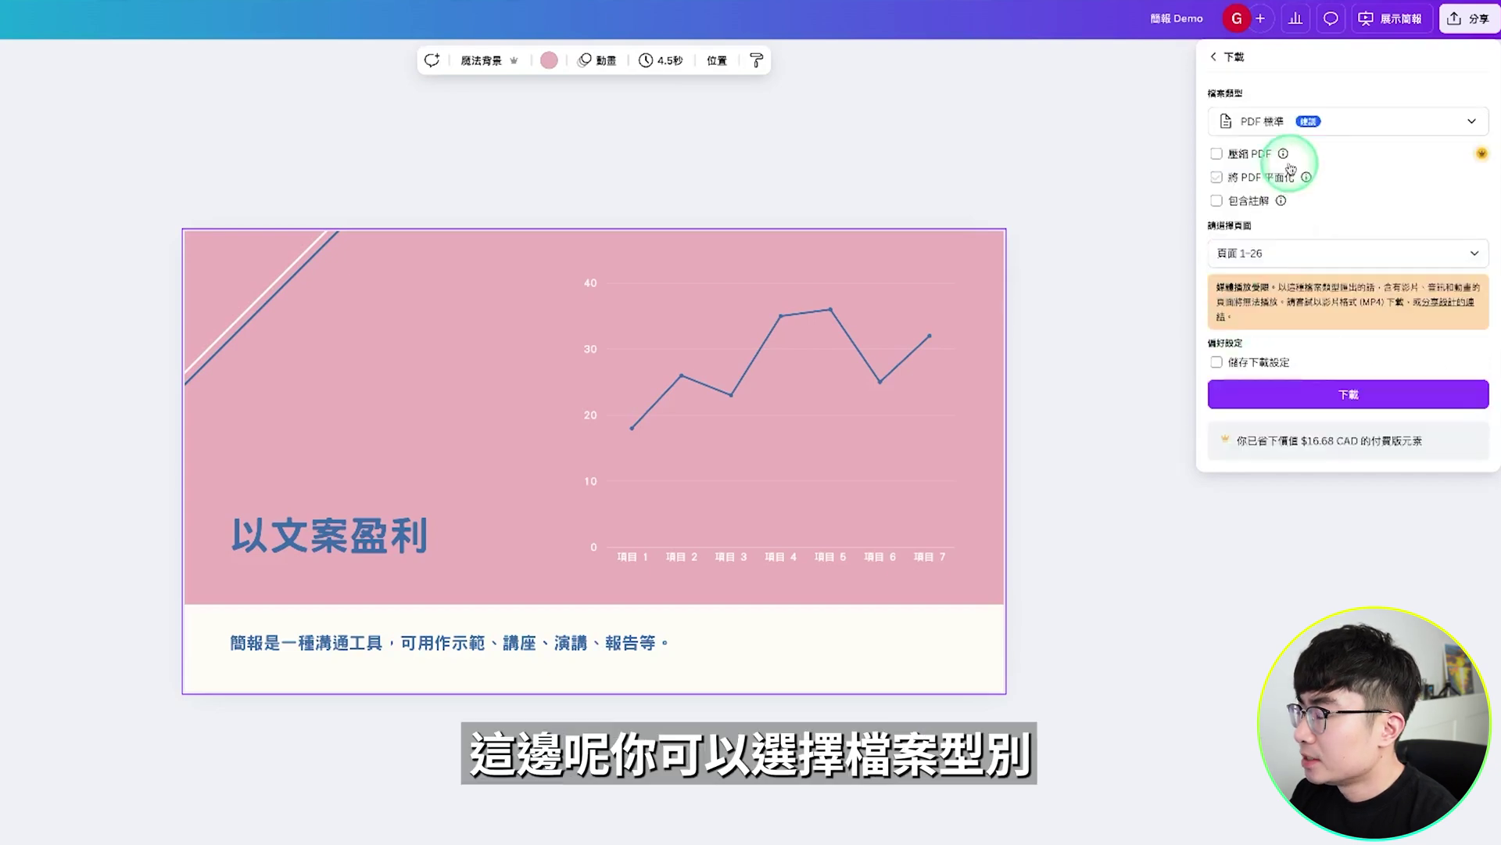
{"action": "left_click", "coordinate": [1355, 121]}
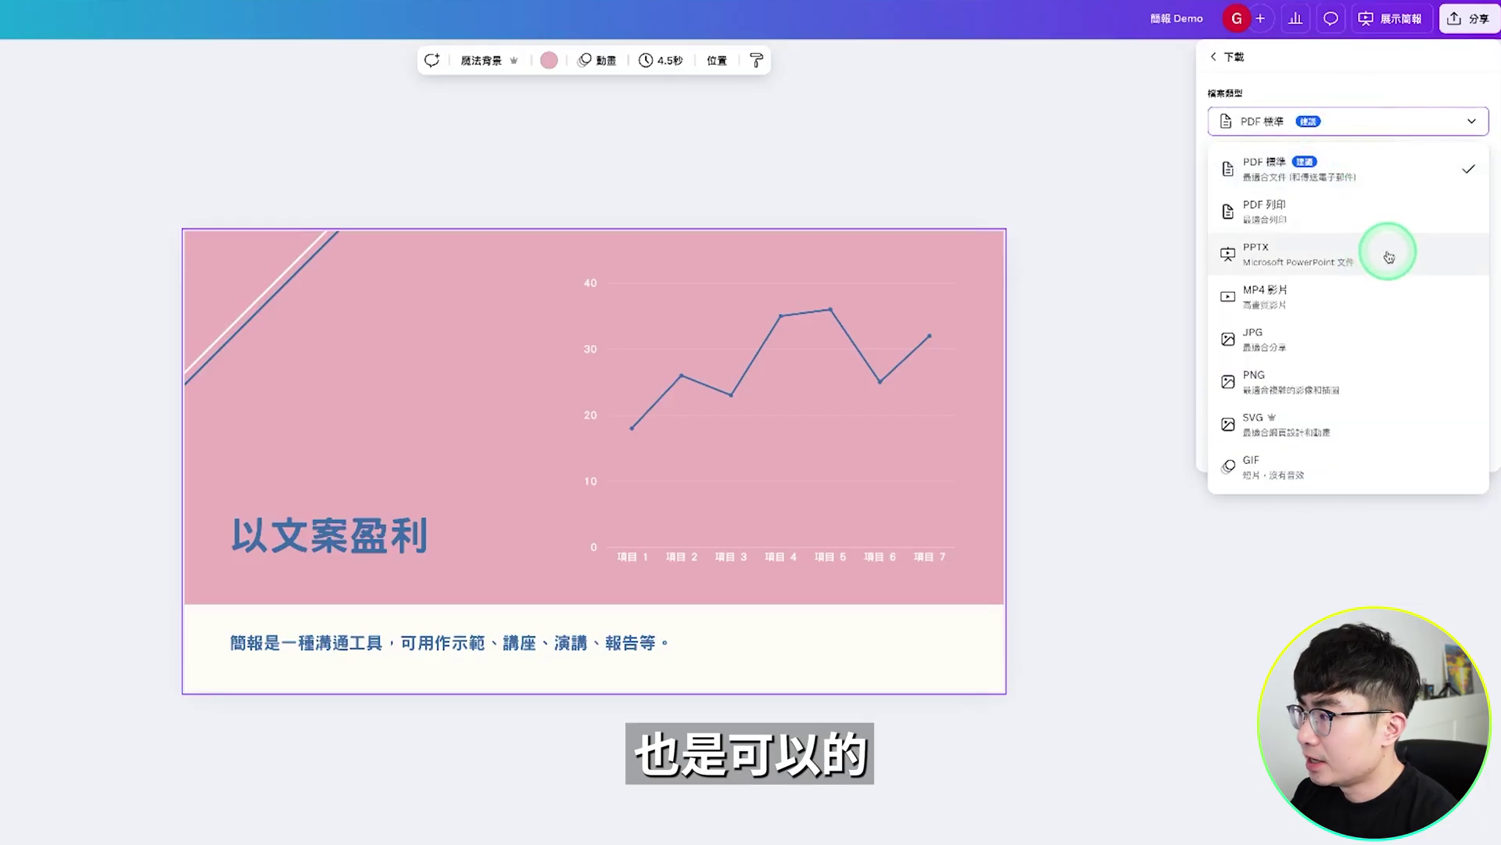
{"action": "key", "text": "Escape"}
{"action": "left_click", "coordinate": [1323, 244]}
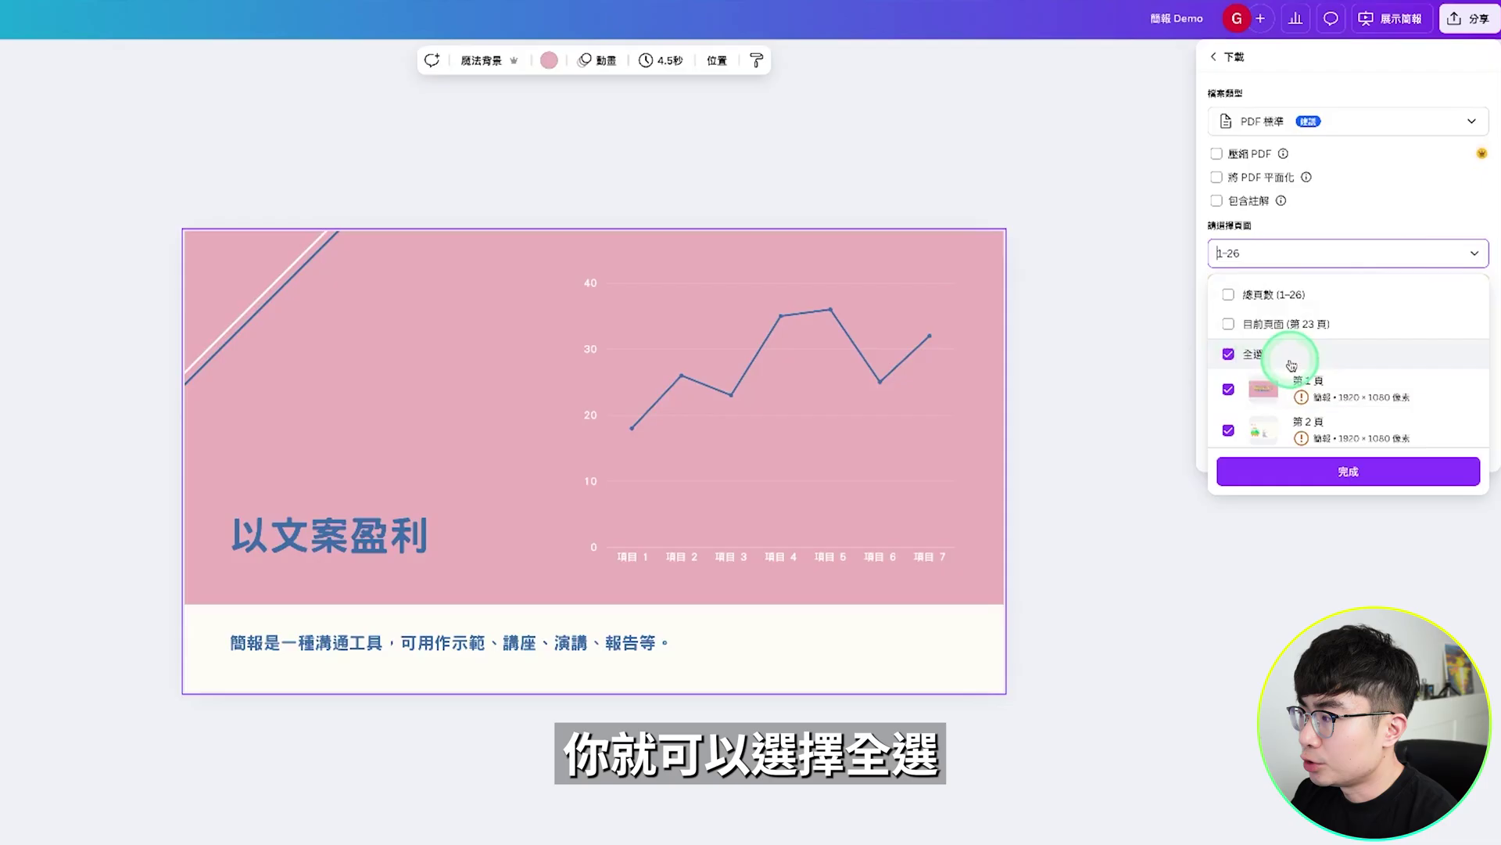
{"action": "scroll", "coordinate": [1391, 372], "scroll_direction": "down", "scroll_amount": 3}
{"action": "scroll", "coordinate": [1400, 370], "scroll_direction": "down", "scroll_amount": 2}
{"action": "scroll", "coordinate": [1398, 372], "scroll_direction": "down", "scroll_amount": 2}
{"action": "left_click", "coordinate": [1228, 327]}
{"action": "left_click", "coordinate": [1228, 369]}
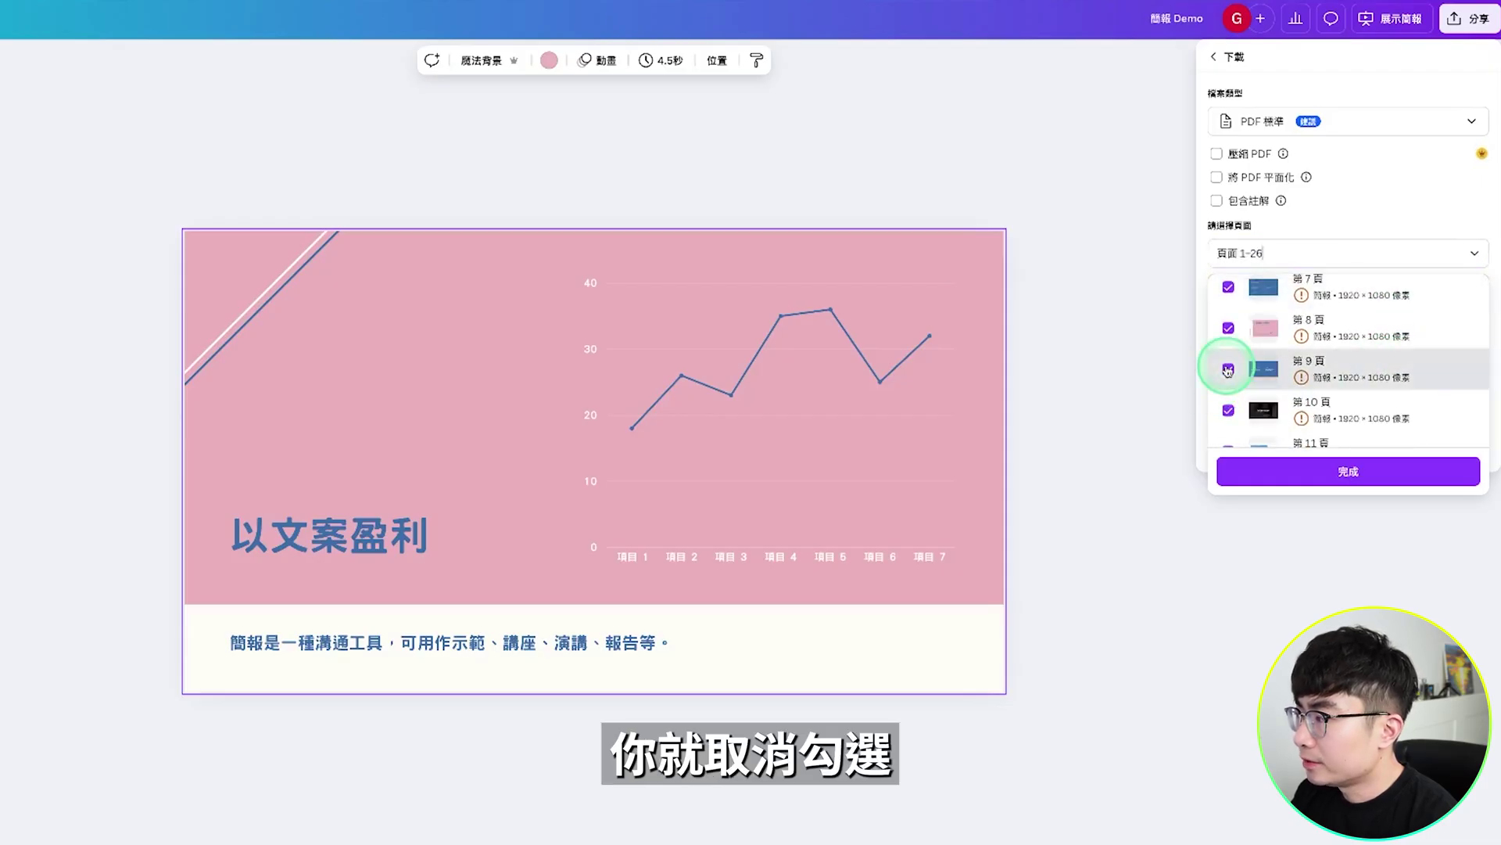
{"action": "left_click", "coordinate": [1384, 479]}
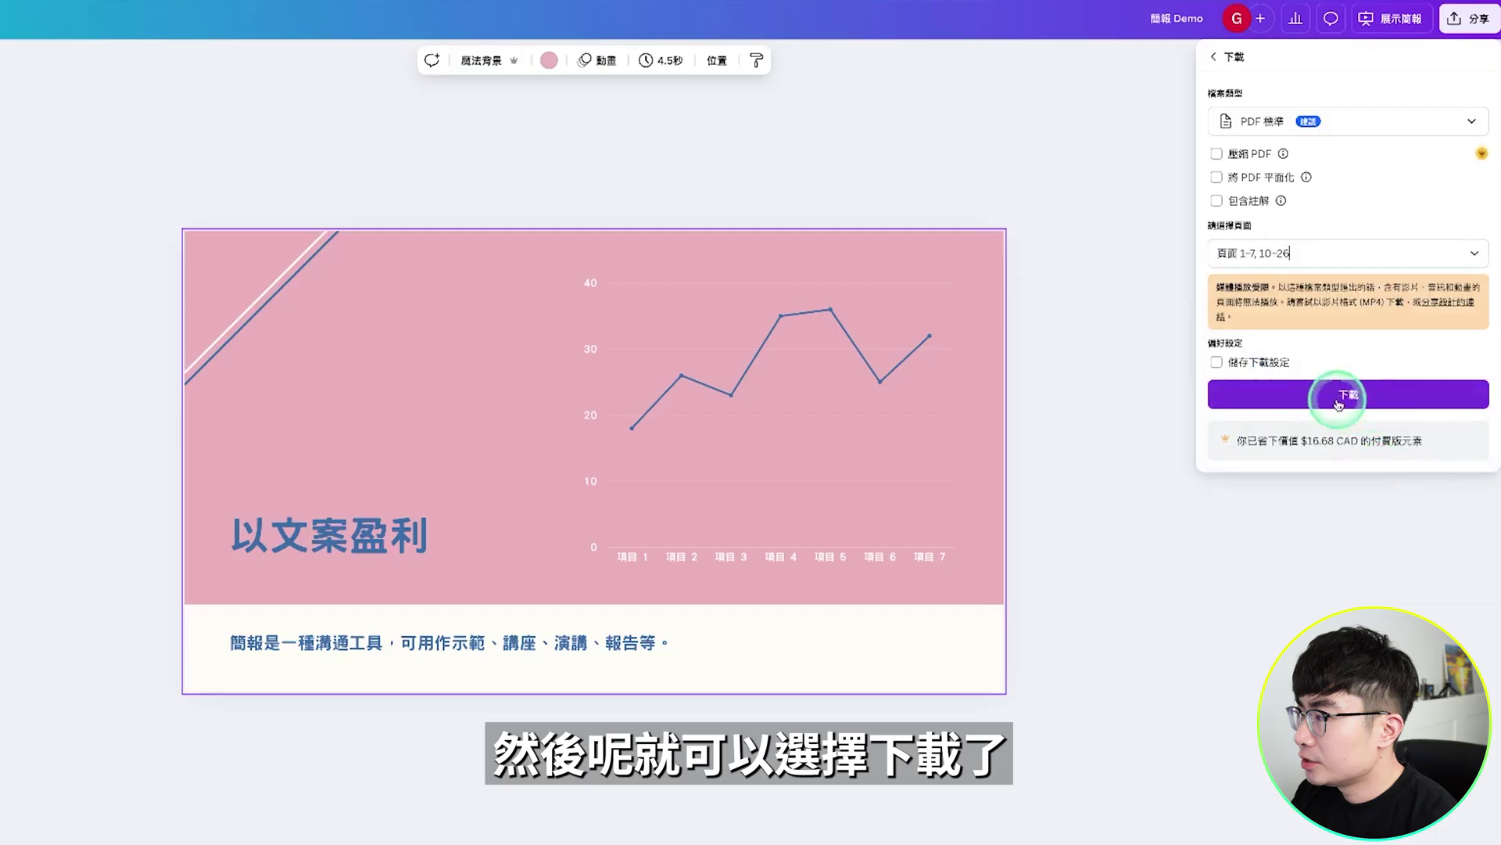